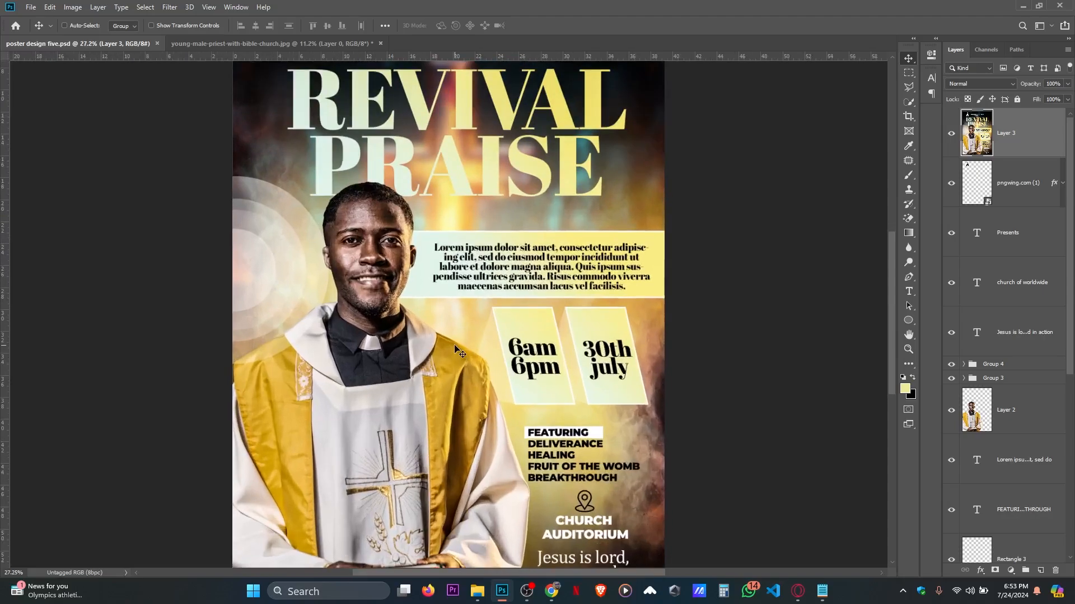
- Create a new portrait document named poster design 5, sized 4 × 5 inches at 300 pixels/inch
{"action": "scroll", "coordinate": [455, 346], "scroll_direction": "down", "scroll_amount": 4}
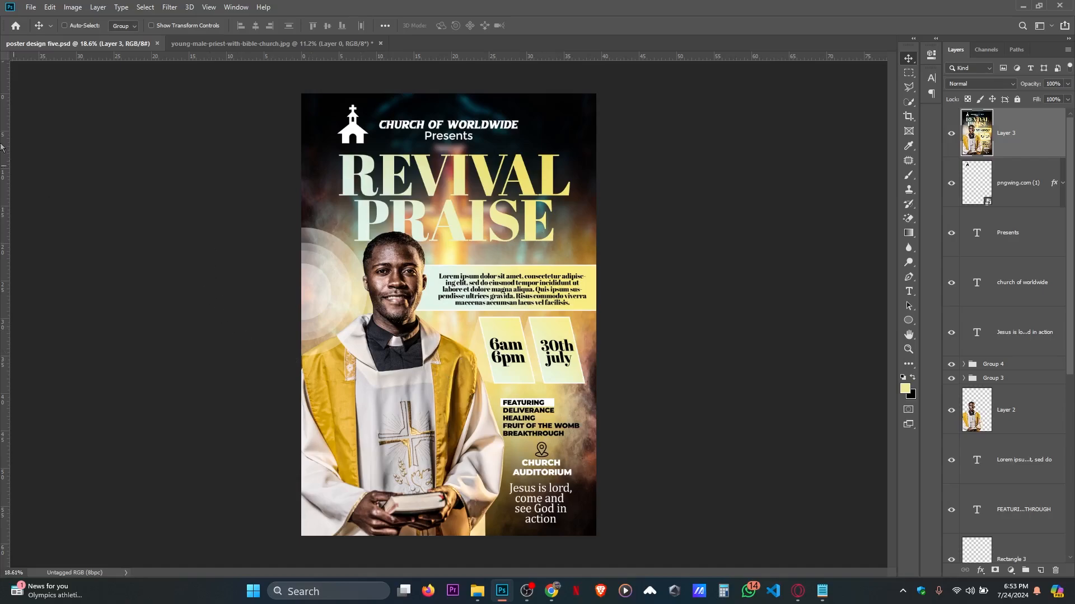
{"action": "left_click", "coordinate": [29, 7]}
{"action": "left_click", "coordinate": [35, 19]}
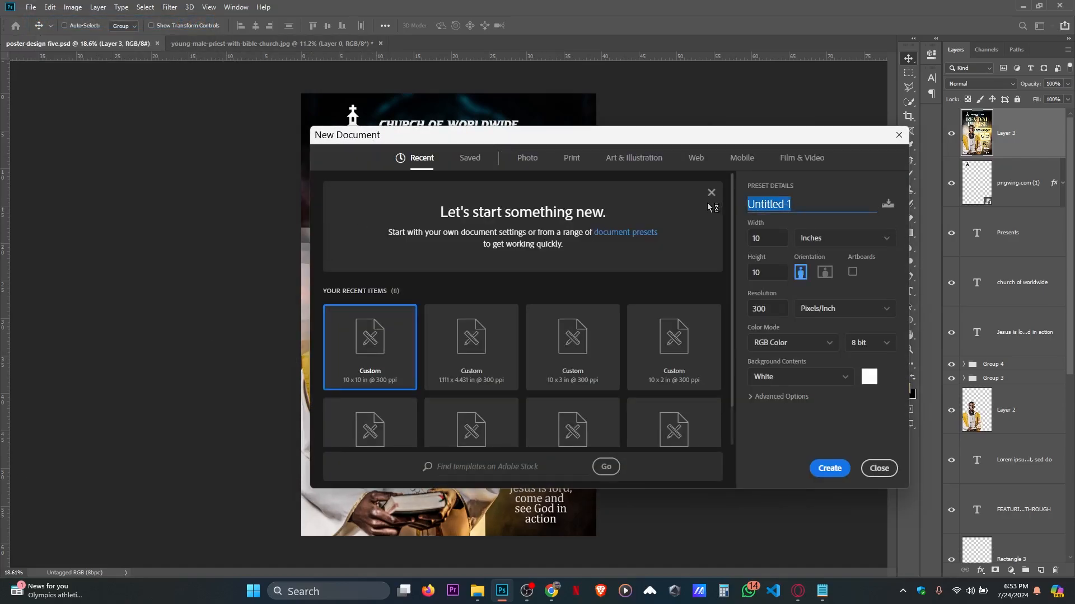
{"action": "type", "text": "poster "}
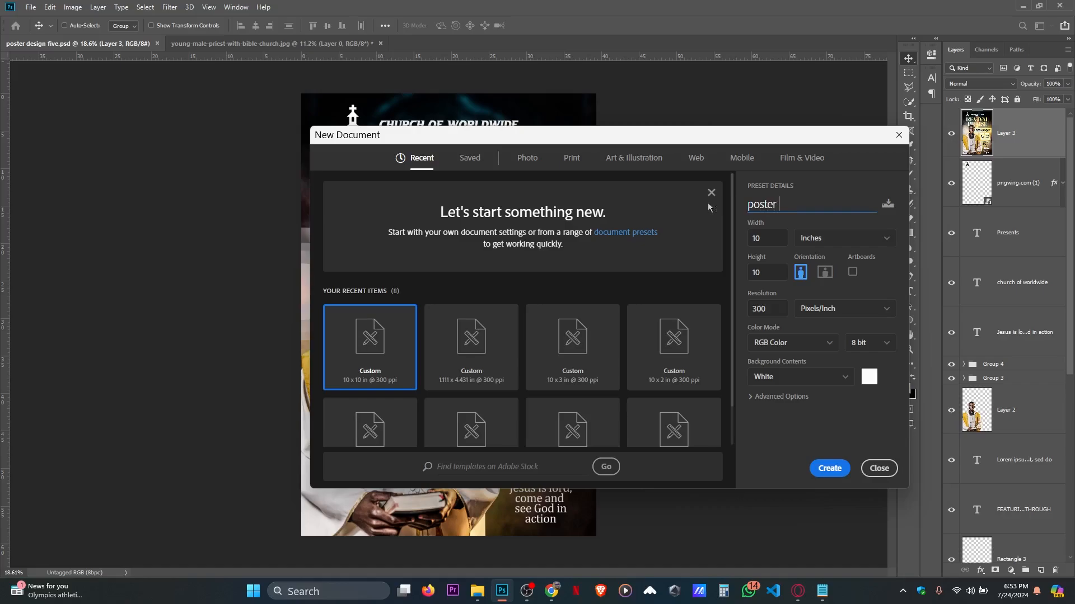
{"action": "type", "text": "design 5"}
{"action": "left_click_drag", "start_coordinate": [772, 238], "coordinate": [746, 243]}
{"action": "key", "text": "Tab"}
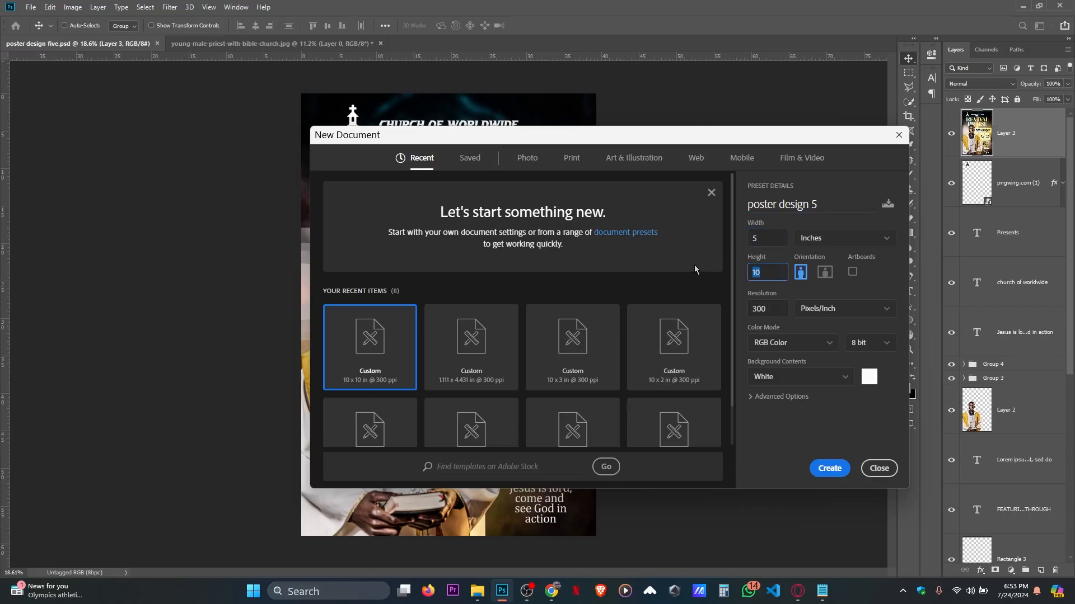
{"action": "type", "text": "4"}
{"action": "left_click", "coordinate": [807, 273]}
{"action": "left_click", "coordinate": [837, 473]}
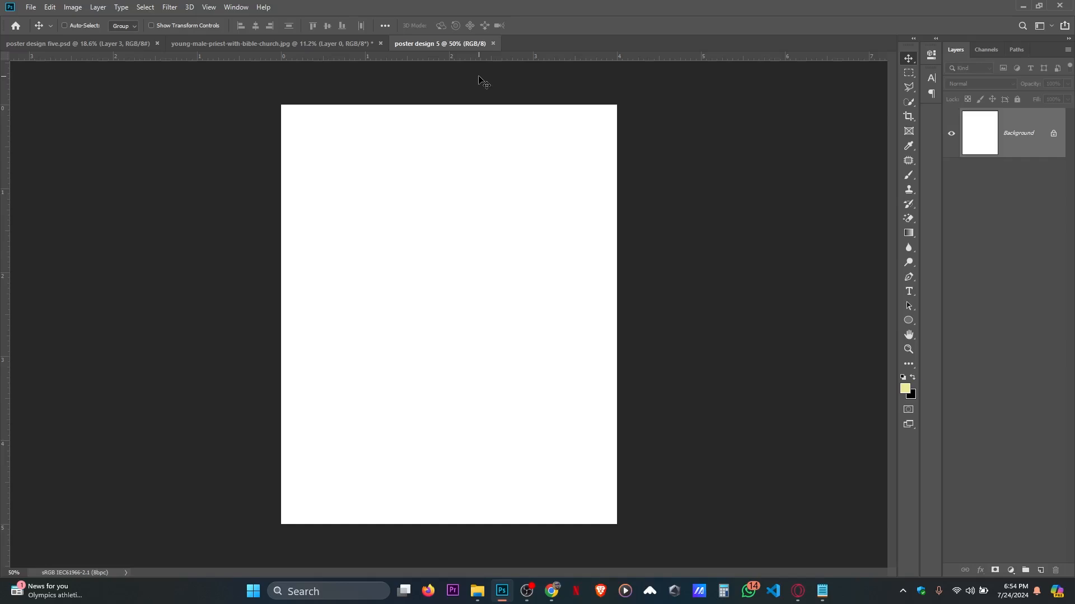
- Unlink the image's width and height proportions and resize its width to 3.5 inches
{"action": "key", "text": "ctrl"}
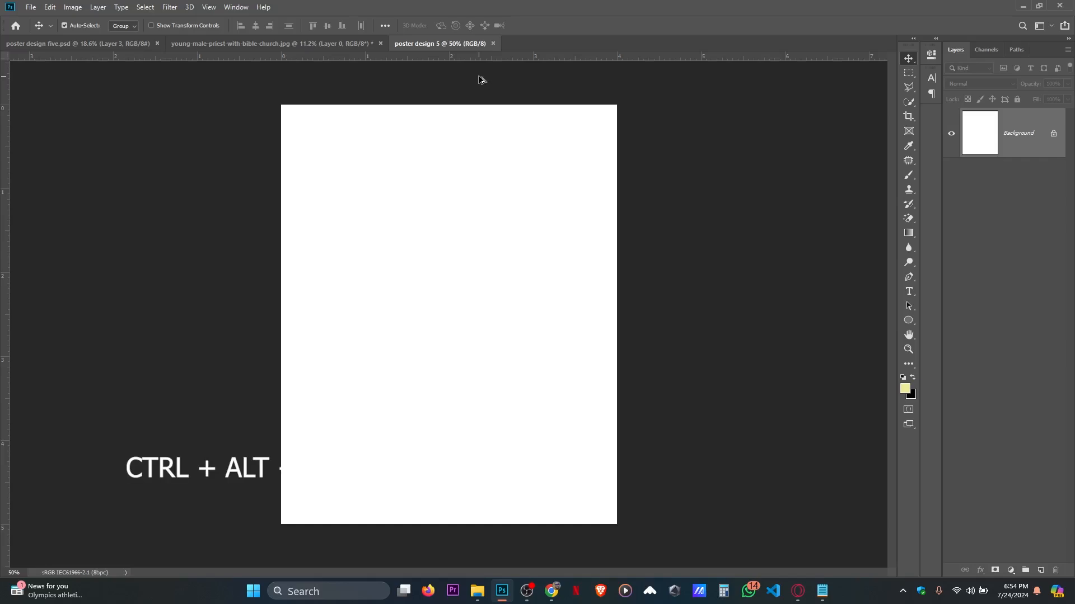
{"action": "key", "text": "ctrl+alt+i"}
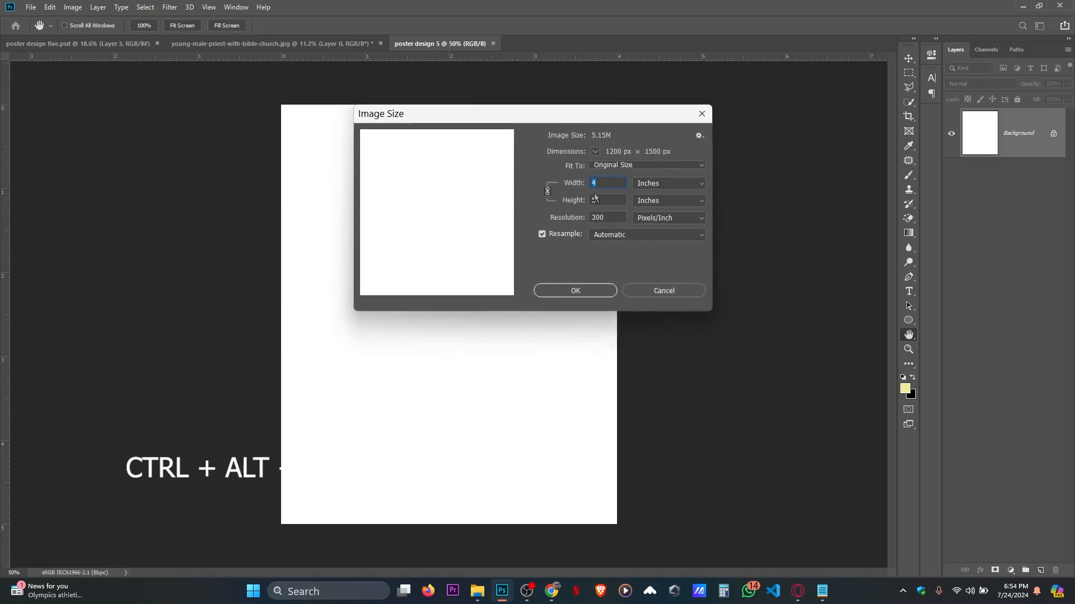
{"action": "left_click", "coordinate": [608, 183]}
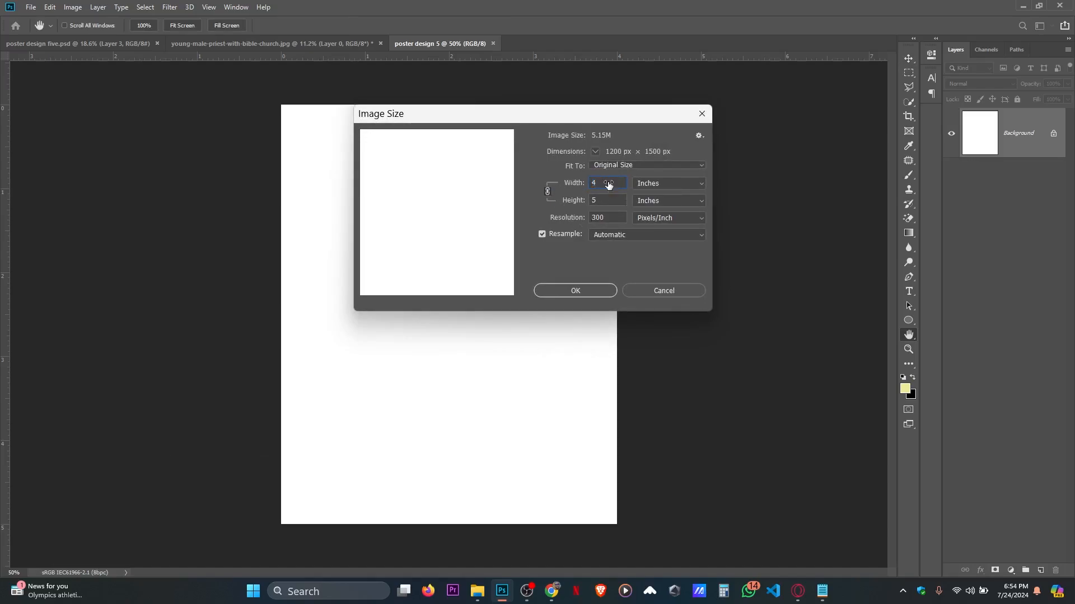
{"action": "key", "text": "alt"}
{"action": "left_click", "coordinate": [548, 191]}
{"action": "type", "text": "3"}
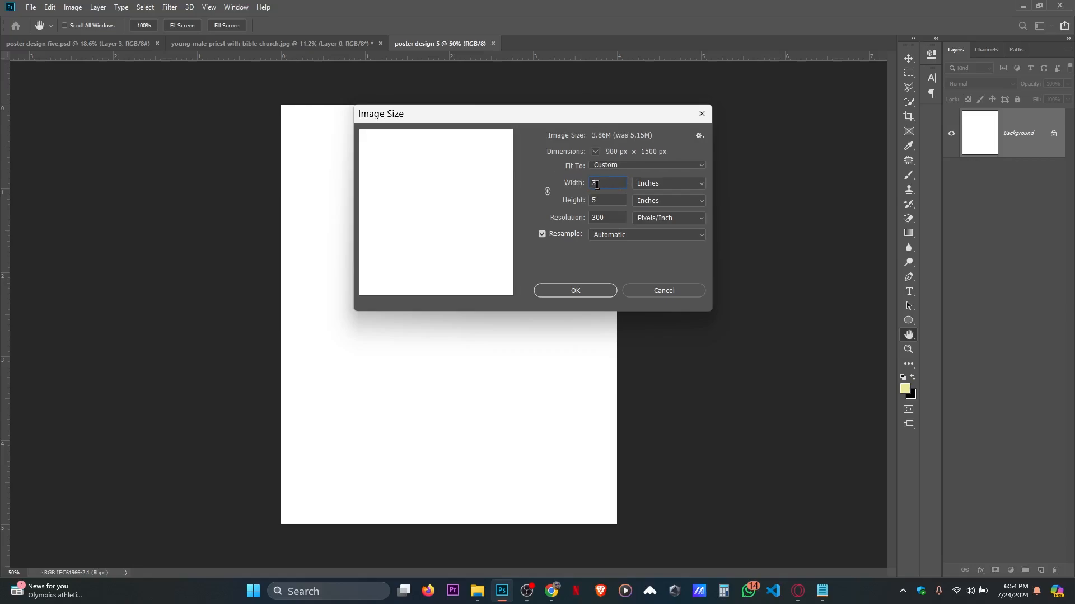
{"action": "type", "text": ".5"}
{"action": "left_click", "coordinate": [578, 292]}
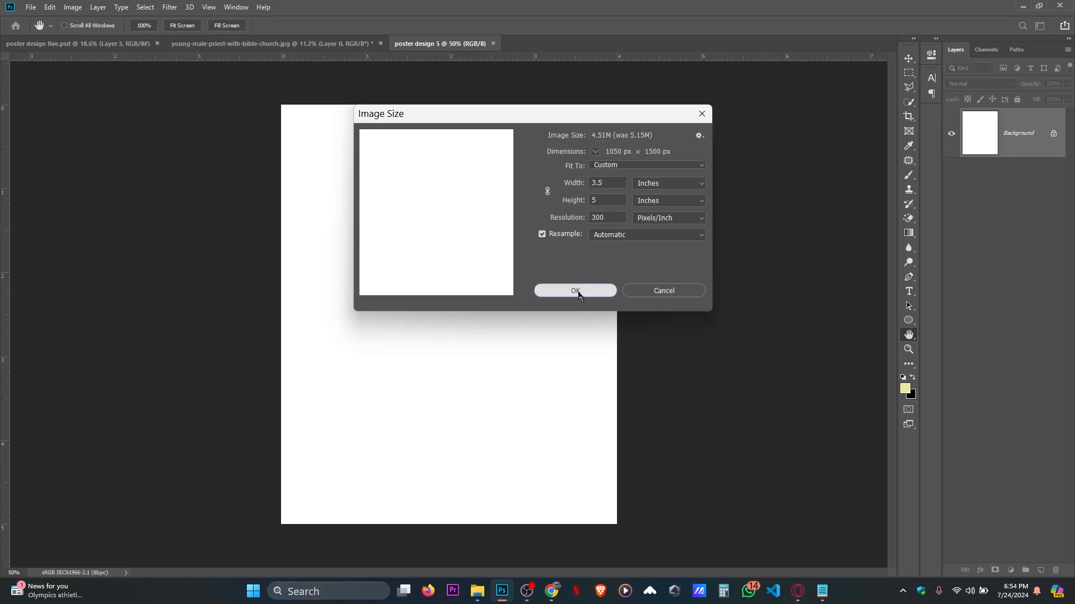
{"action": "left_click", "coordinate": [578, 292]}
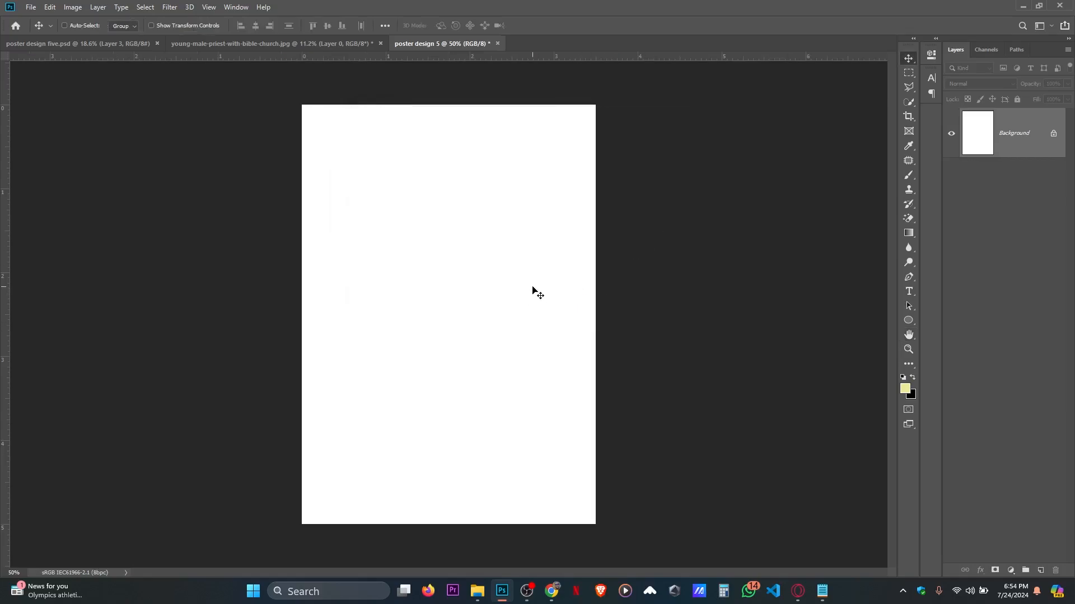
{"action": "key", "text": "v"}
{"action": "key", "text": "ctrl"}
{"action": "key", "text": "ctrl+alt+i"}
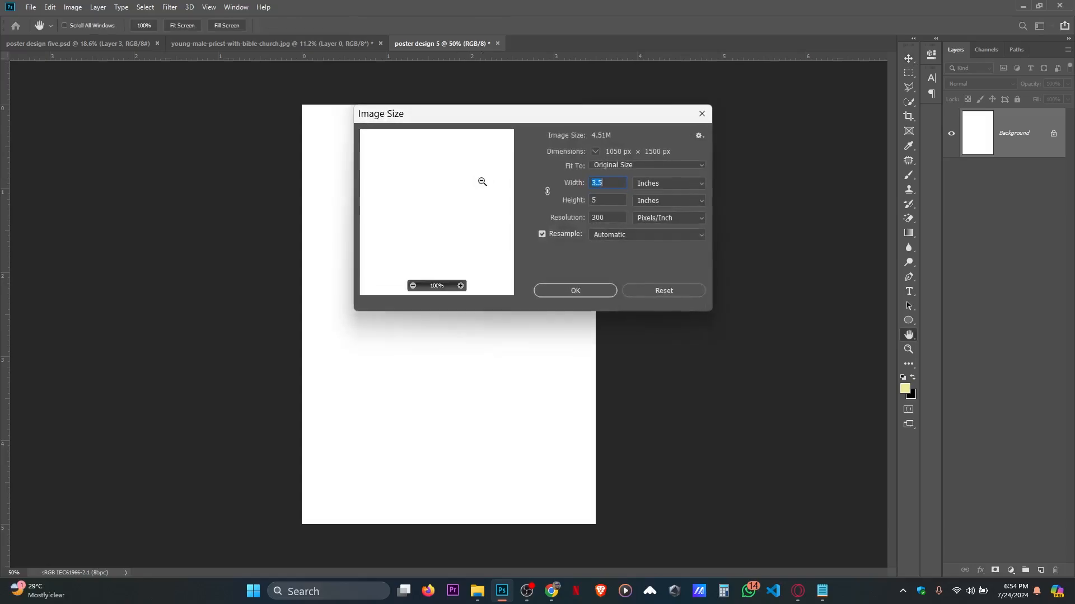
{"action": "left_click", "coordinate": [548, 192]}
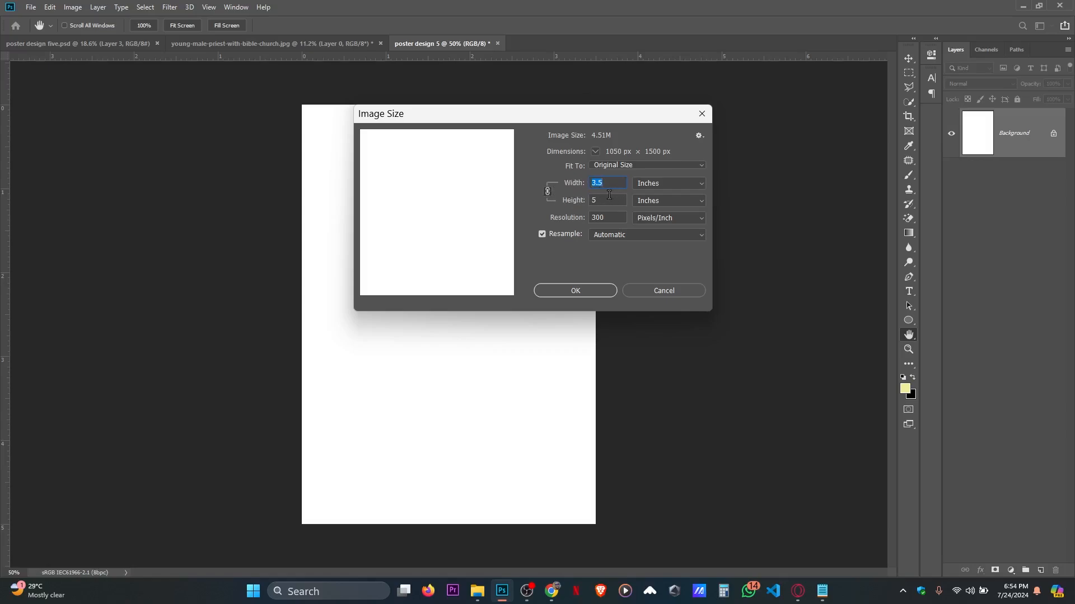
{"action": "type", "text": "56"}
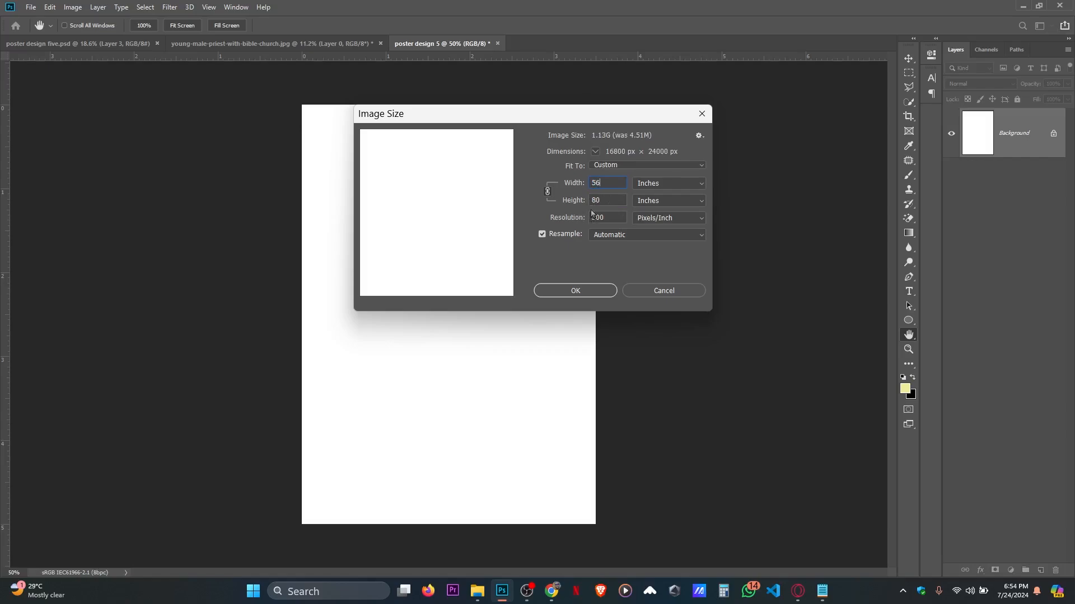
{"action": "key", "text": "BackSpace"}
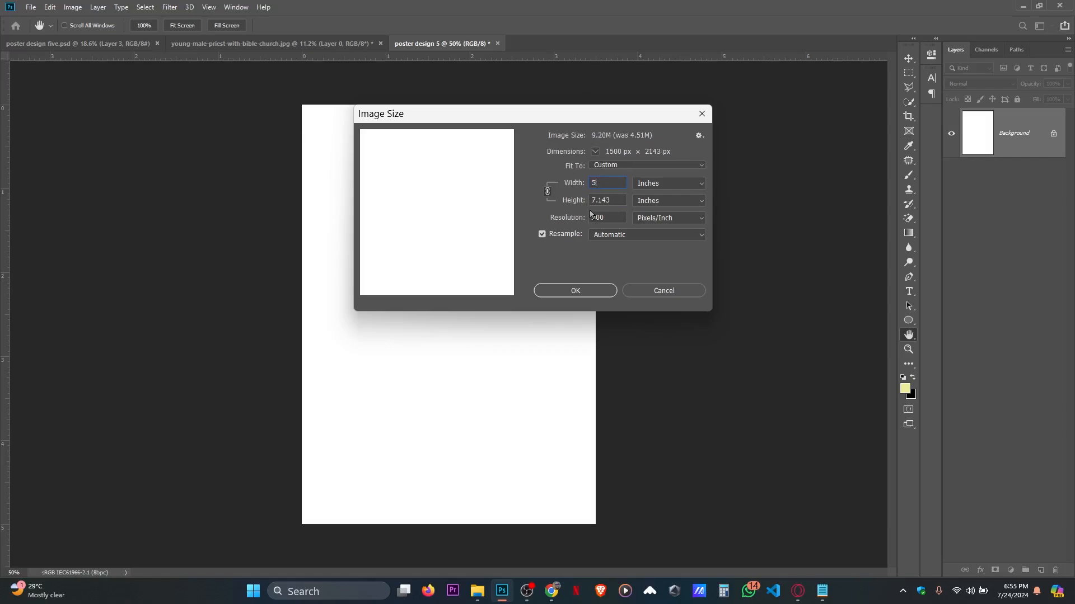
{"action": "left_click", "coordinate": [547, 192]}
{"action": "key", "text": "BackSpace"}
{"action": "type", "text": "8887"}
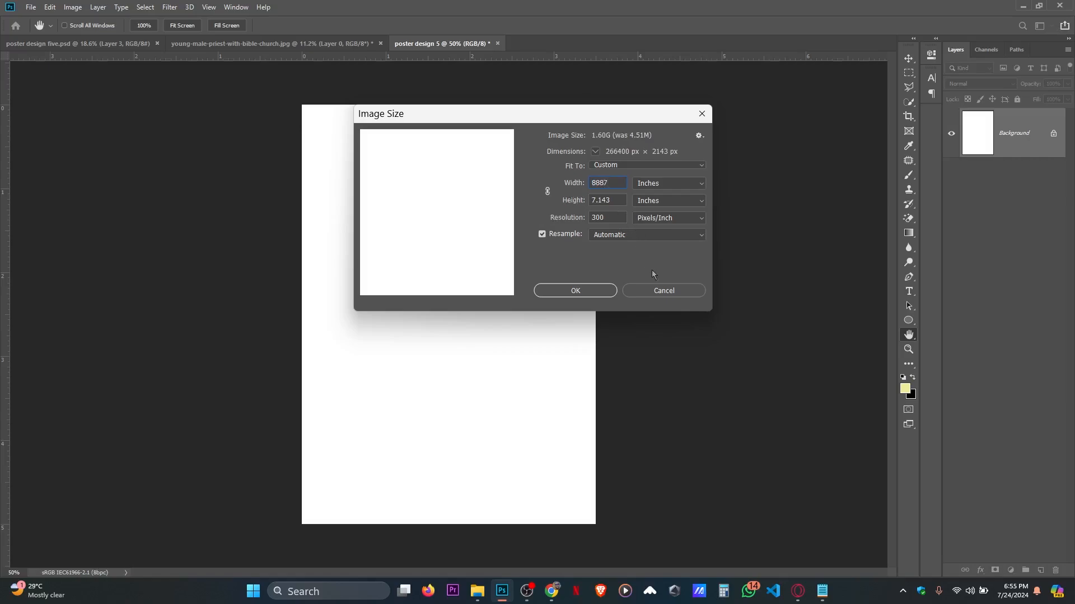
{"action": "left_click", "coordinate": [661, 291]}
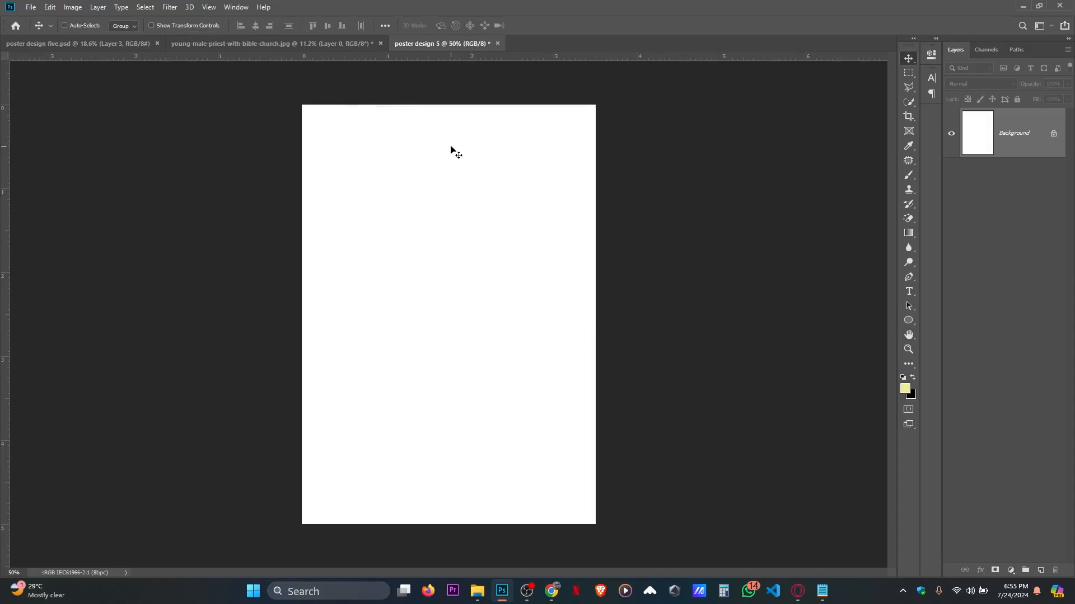
{"action": "scroll", "coordinate": [455, 158], "scroll_direction": "up", "scroll_amount": 1}
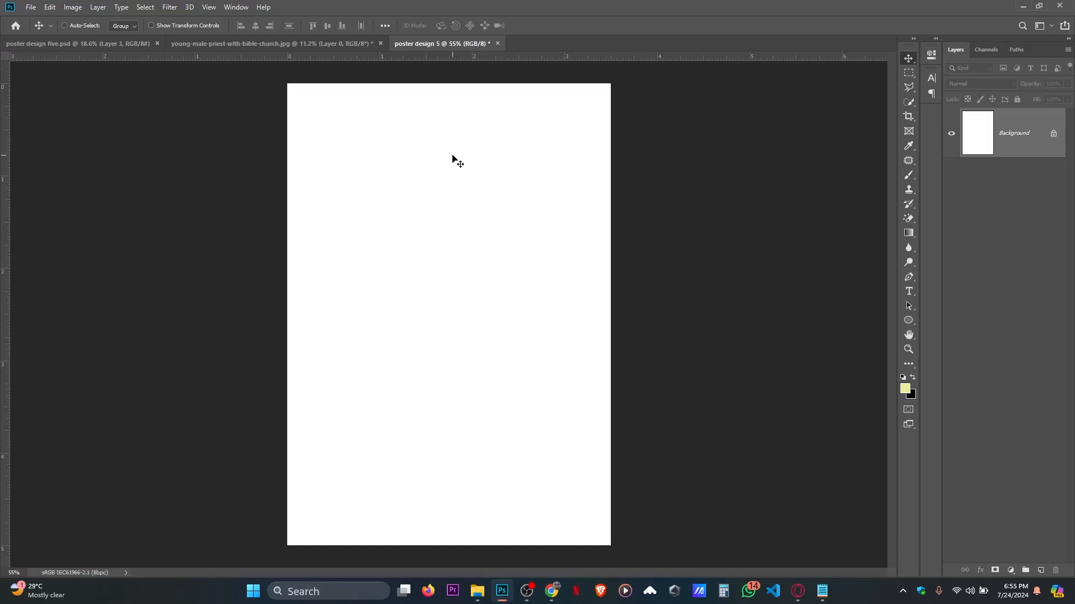
{"action": "left_click", "coordinate": [79, 43]}
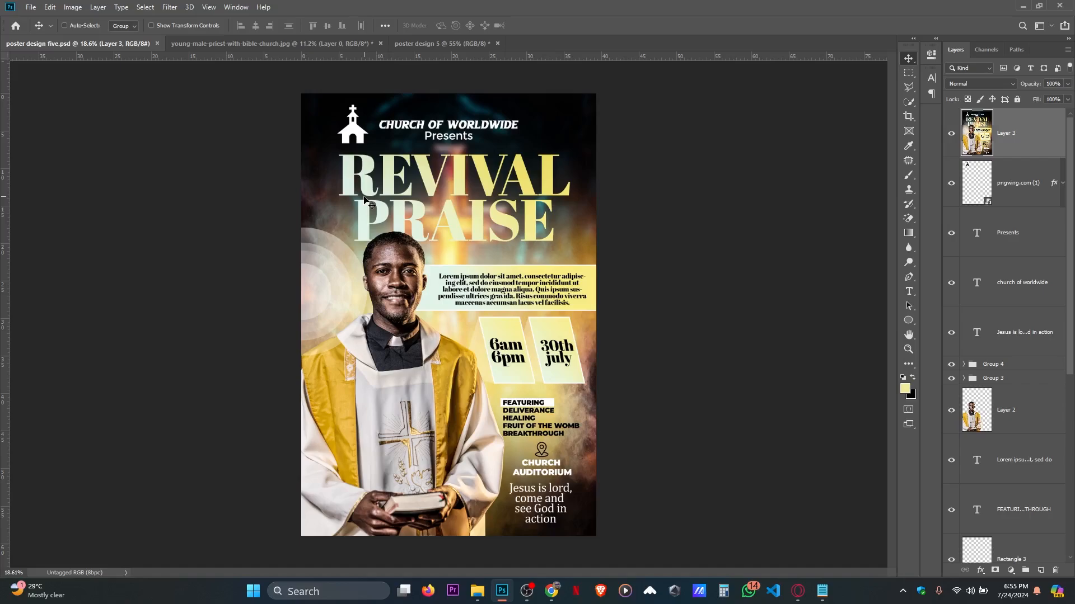
{"action": "left_click", "coordinate": [433, 45]}
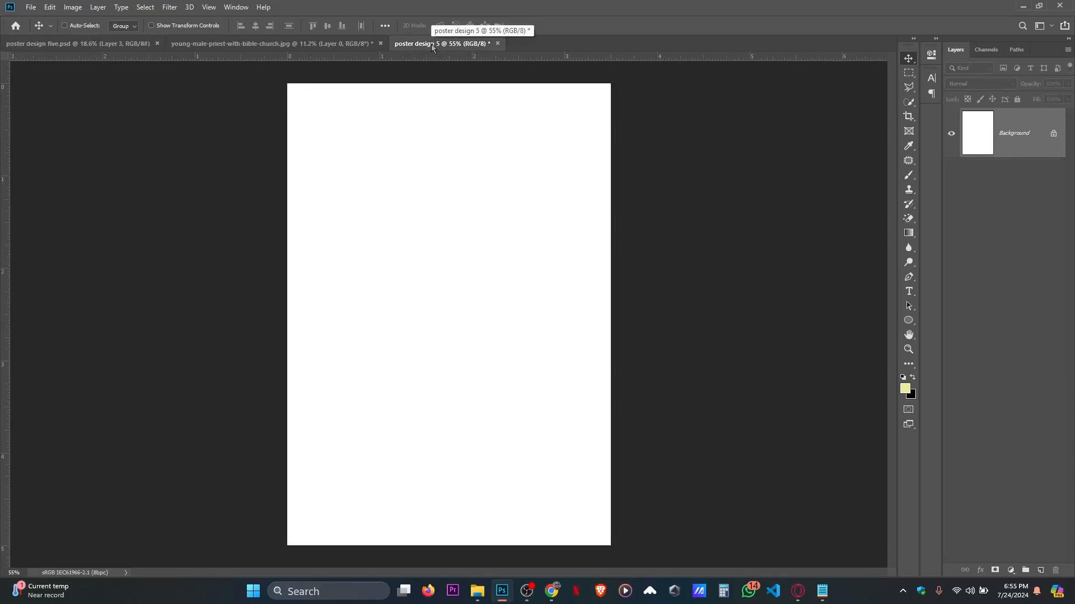
{"action": "left_click", "coordinate": [69, 45]}
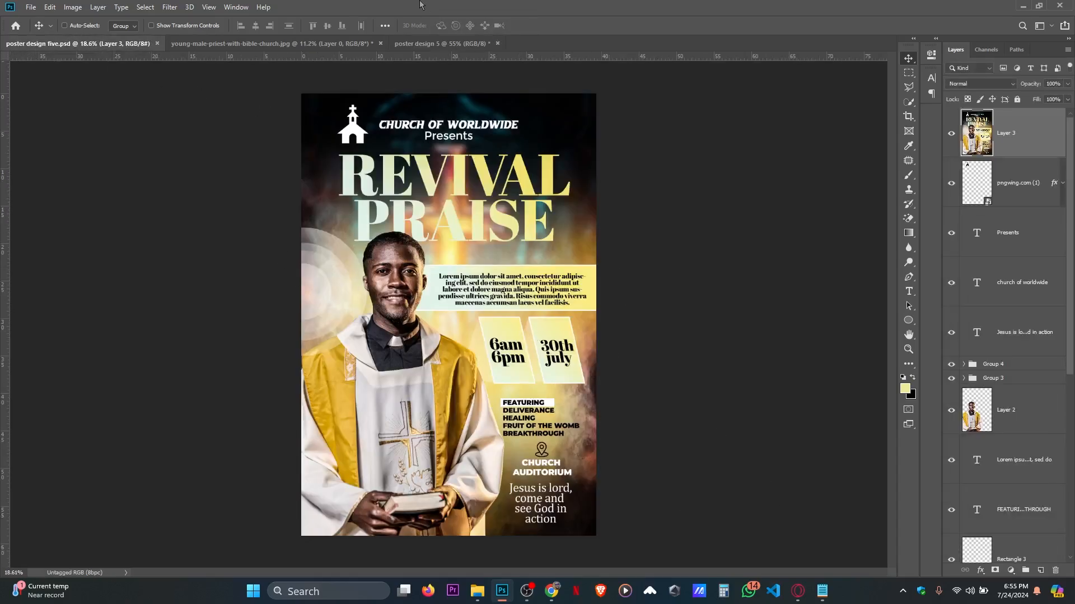
{"action": "left_click", "coordinate": [425, 44]}
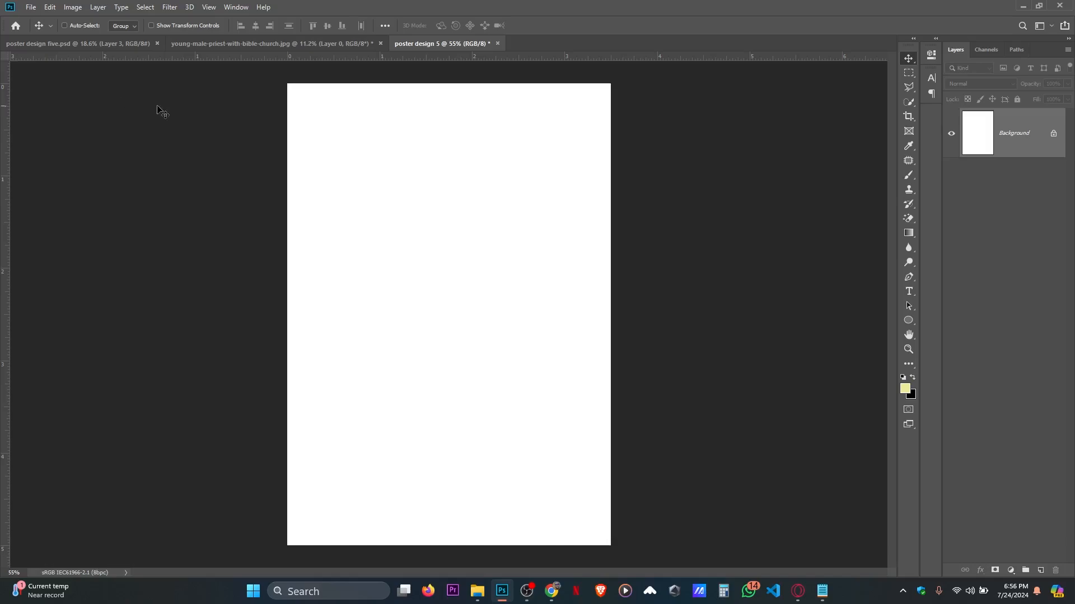
- Place the intricate-3d-cross-with-bright-lights image from Downloads as an embedded layer and enlarge it to about 9% scale, covering the whole canvas
{"action": "left_click", "coordinate": [32, 7]}
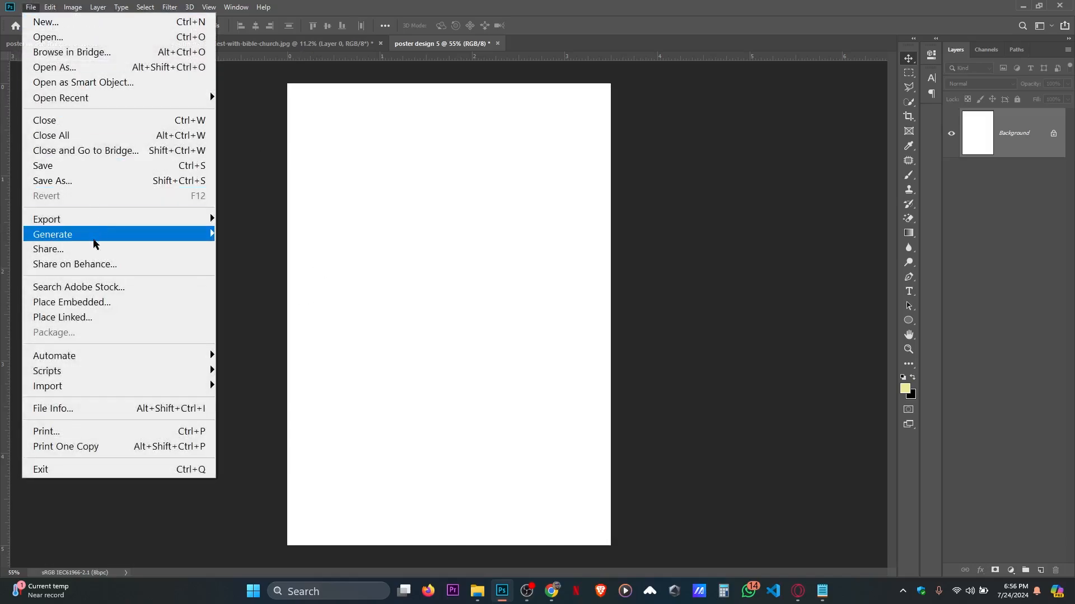
{"action": "left_click", "coordinate": [84, 303]}
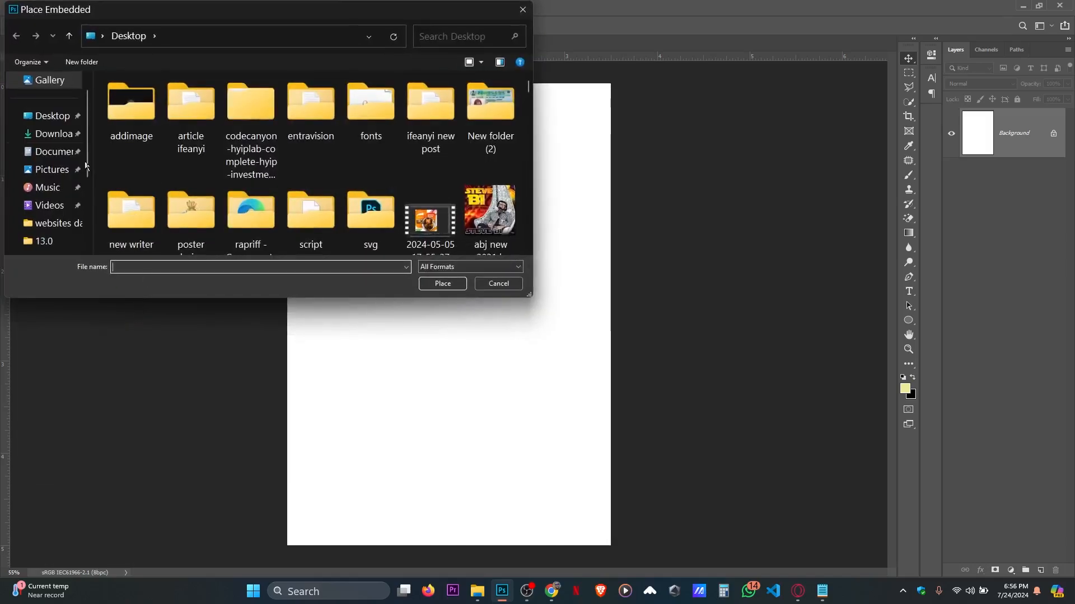
{"action": "left_click", "coordinate": [56, 133]}
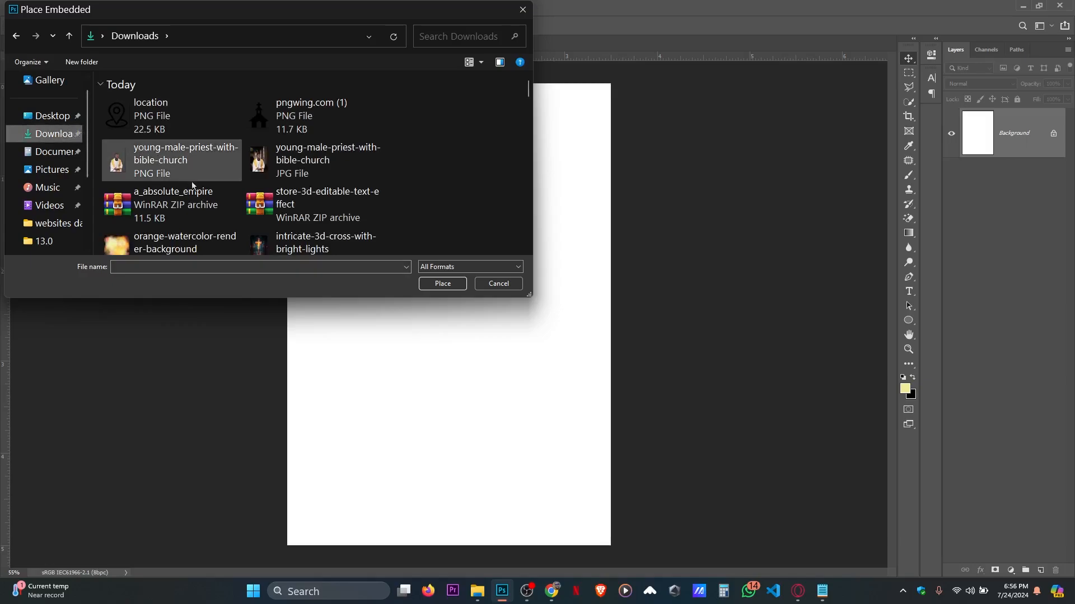
{"action": "scroll", "coordinate": [204, 205], "scroll_direction": "down", "scroll_amount": 2}
{"action": "left_click", "coordinate": [267, 179]}
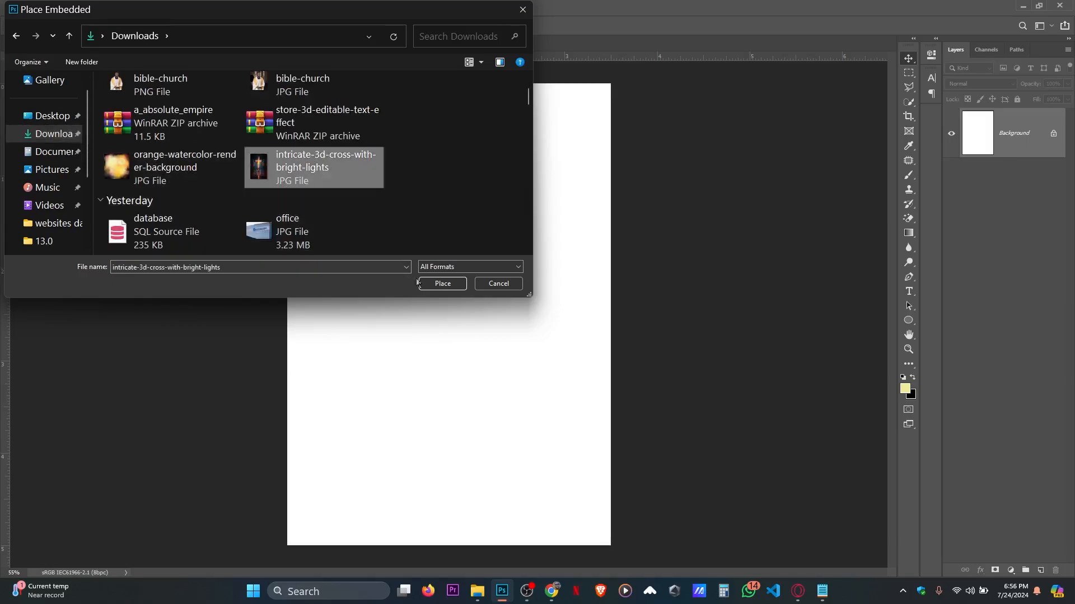
{"action": "left_click", "coordinate": [432, 286]}
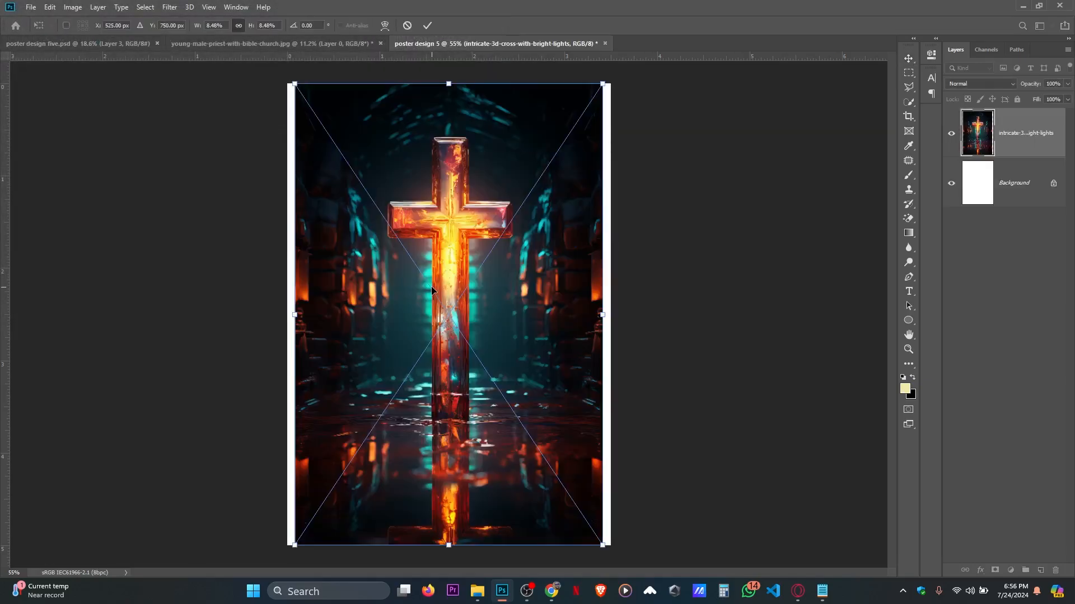
{"action": "left_click_drag", "start_coordinate": [295, 83], "coordinate": [274, 71]}
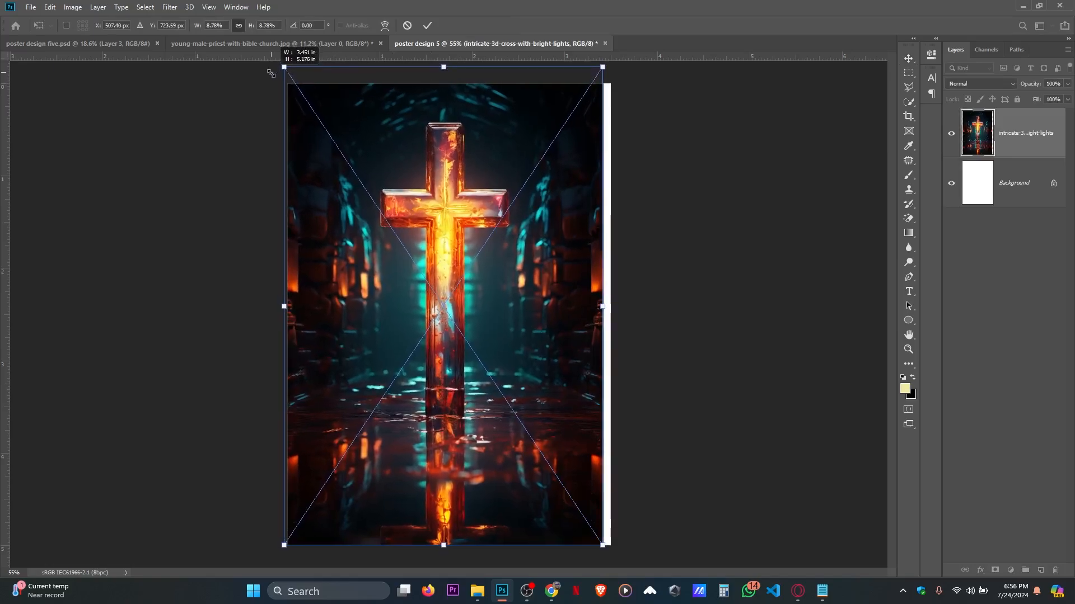
{"action": "left_click_drag", "start_coordinate": [602, 545], "coordinate": [614, 561]}
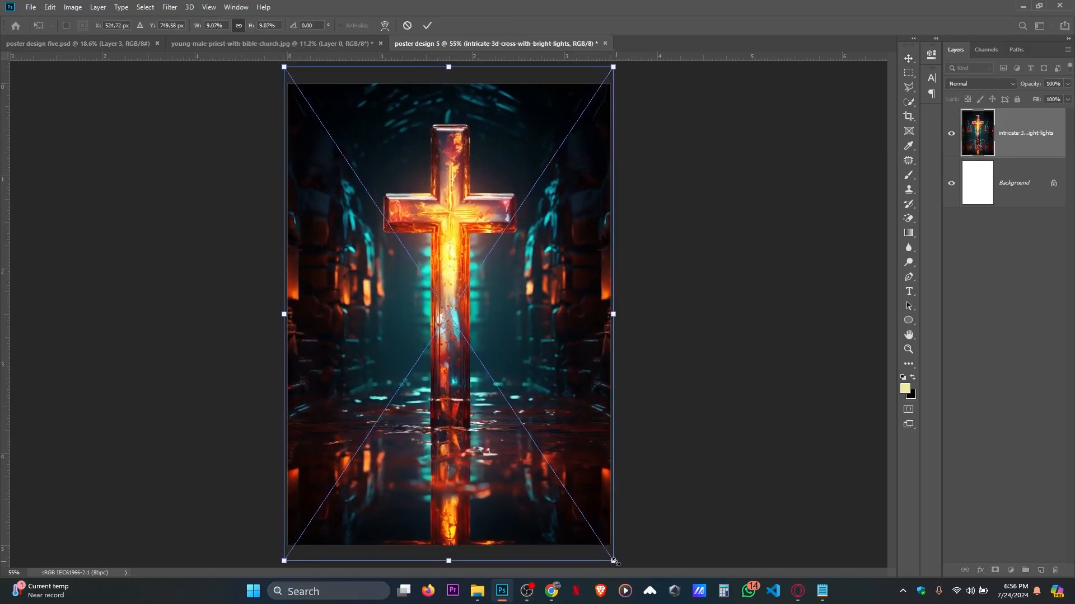
{"action": "key", "text": "Return"}
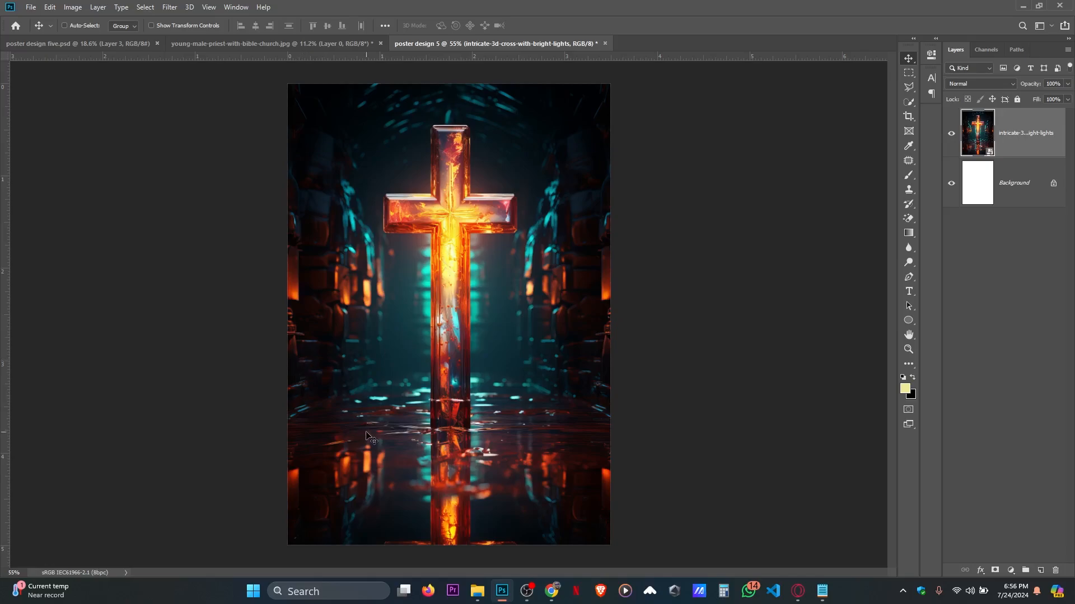
- Place orange-watercolor-render-background from Downloads as an embedded layer and stretch it to about 23.5% width and 33.3% height, covering the canvas
{"action": "left_click", "coordinate": [31, 7]}
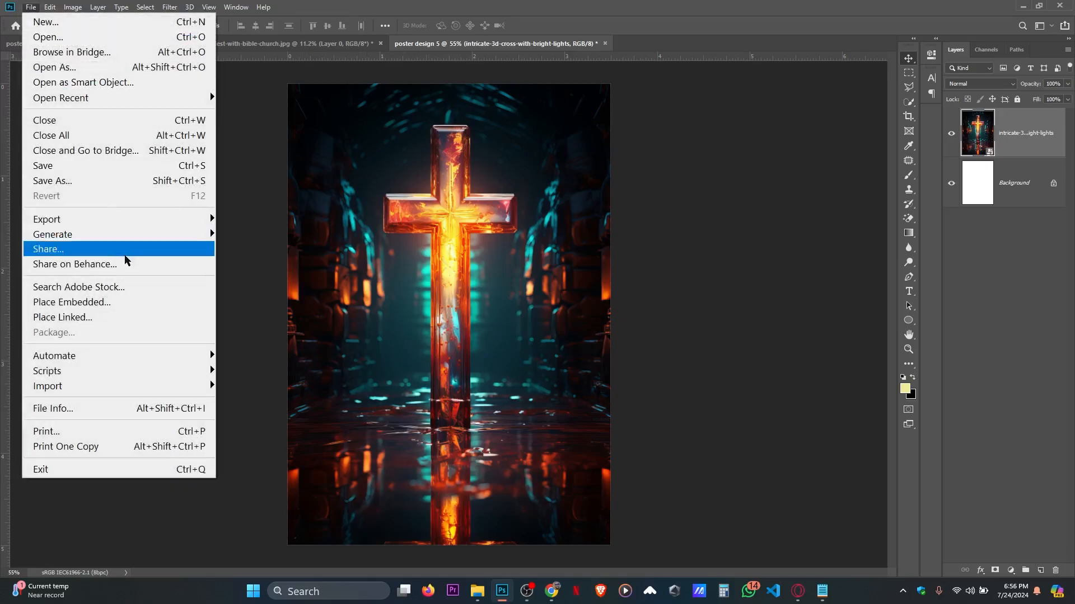
{"action": "left_click", "coordinate": [106, 302]}
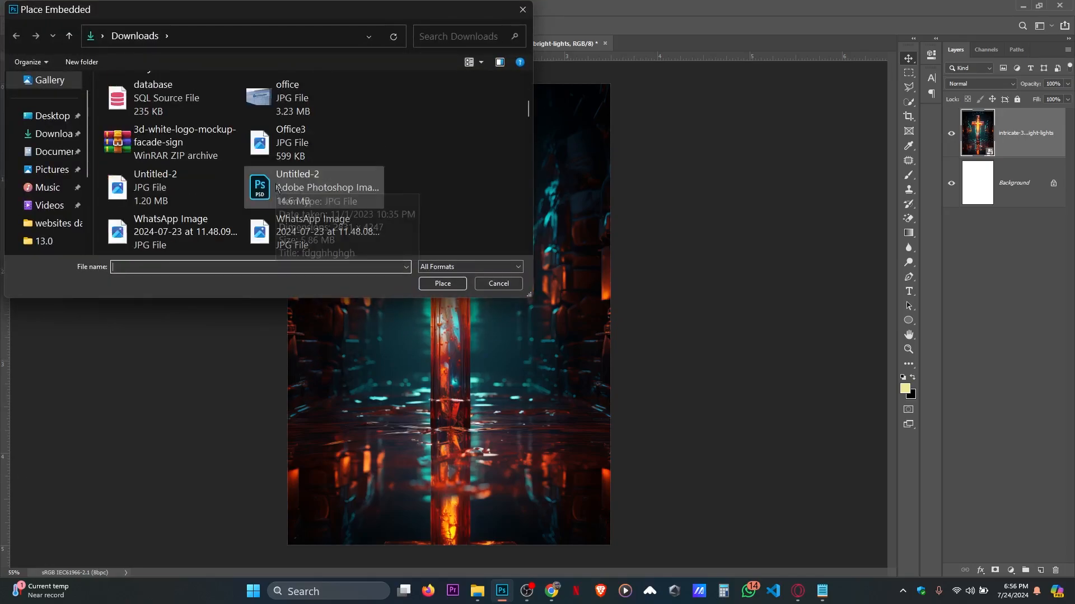
{"action": "scroll", "coordinate": [277, 188], "scroll_direction": "up", "scroll_amount": 2}
{"action": "left_click", "coordinate": [199, 137]}
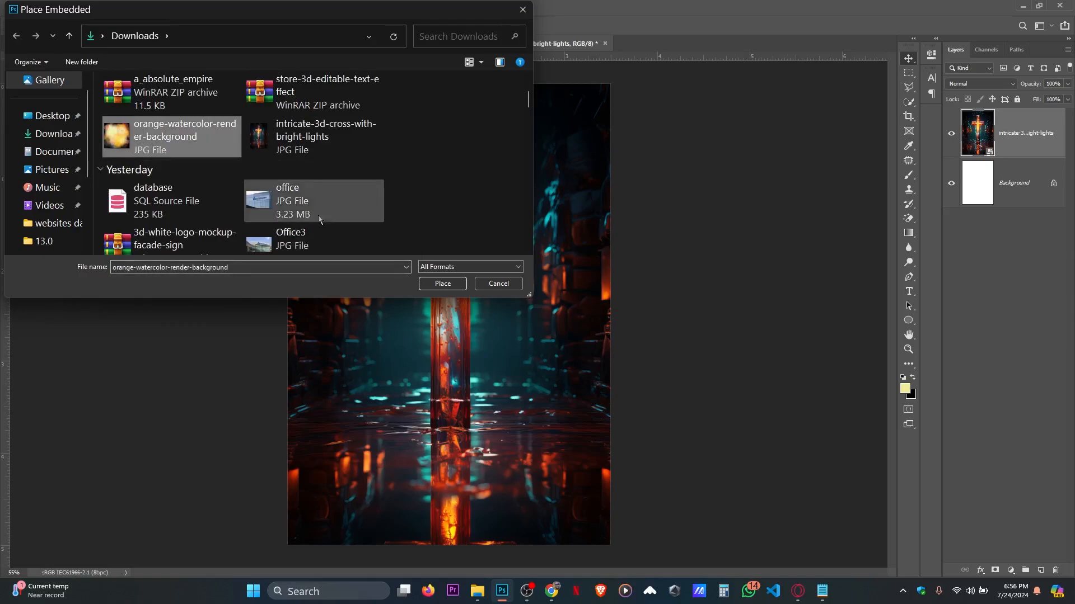
{"action": "left_click", "coordinate": [442, 283]}
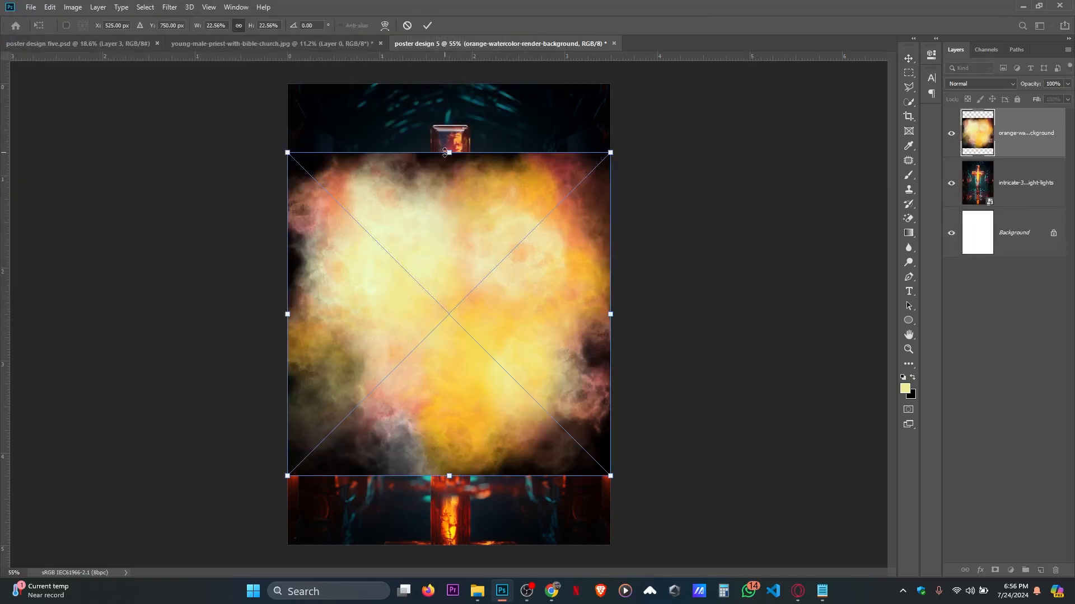
{"action": "left_click_drag", "start_coordinate": [444, 152], "coordinate": [451, 113]}
{"action": "left_click_drag", "start_coordinate": [445, 421], "coordinate": [462, 549]}
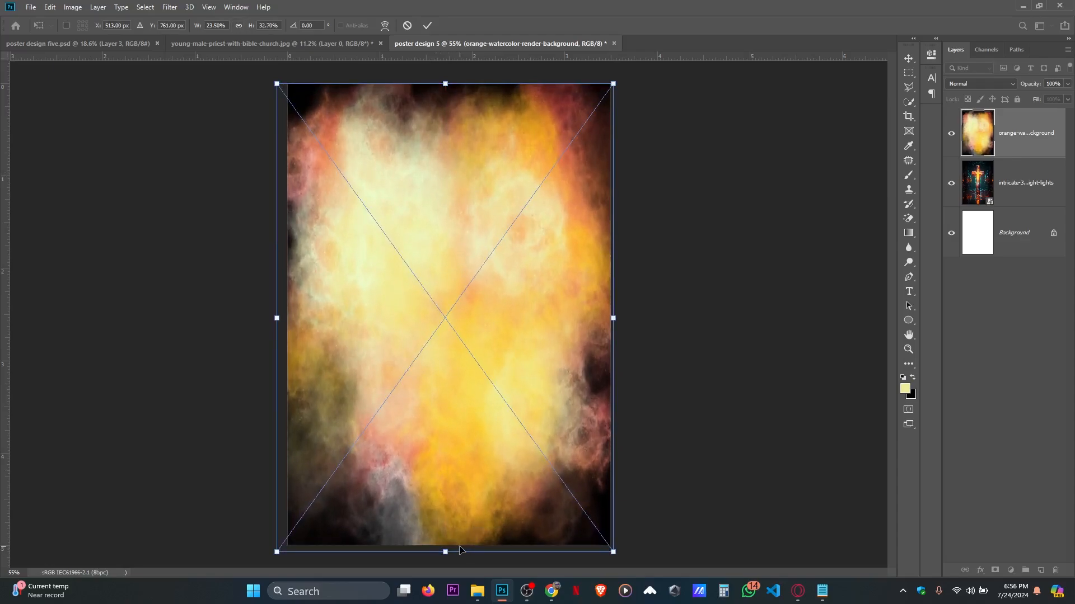
{"action": "left_click_drag", "start_coordinate": [436, 83], "coordinate": [437, 71]}
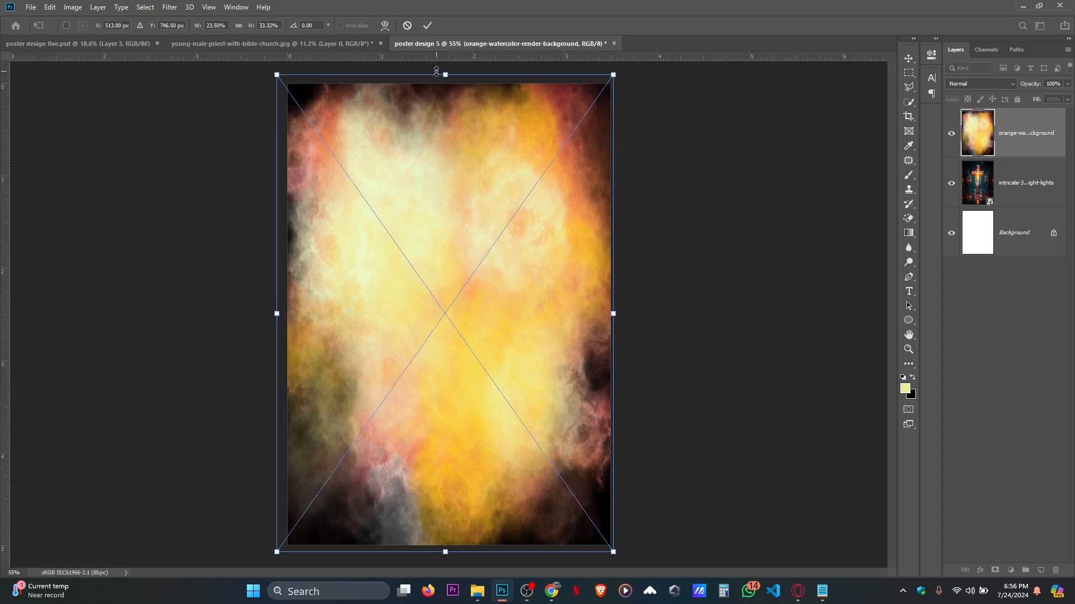
{"action": "key", "text": "Return"}
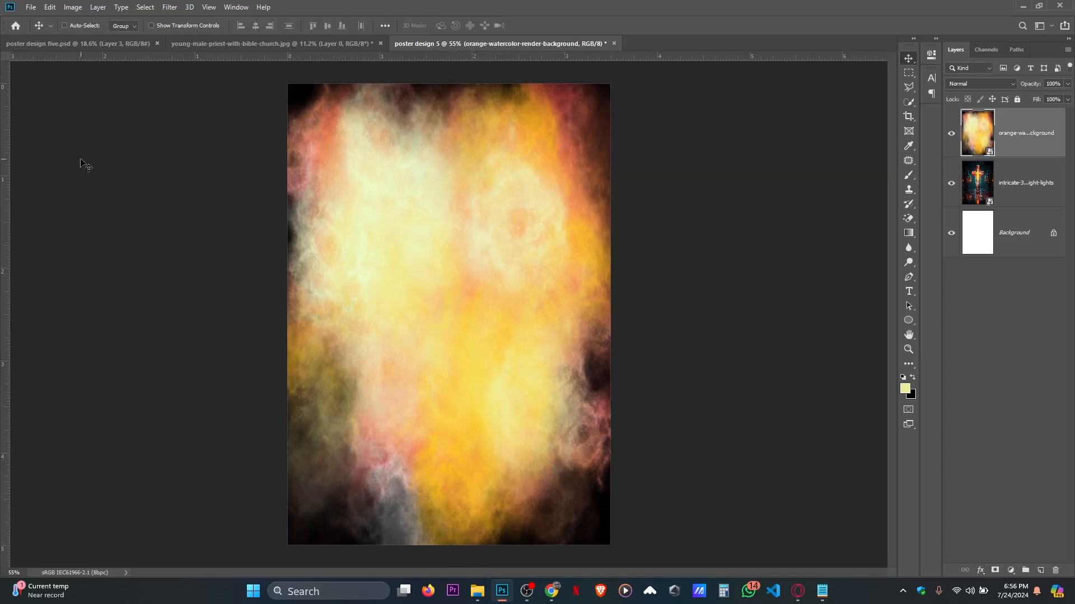
{"action": "key", "text": "alt+f"}
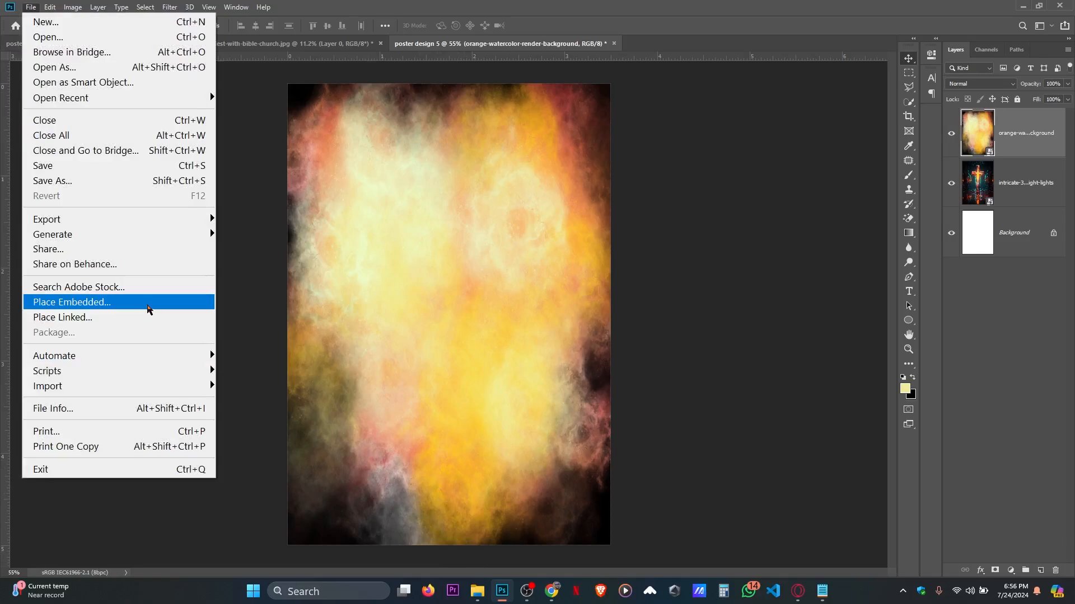
{"action": "left_click", "coordinate": [235, 349]}
{"action": "left_click_drag", "start_coordinate": [202, 183], "coordinate": [454, 263]}
{"action": "key", "text": "Return"}
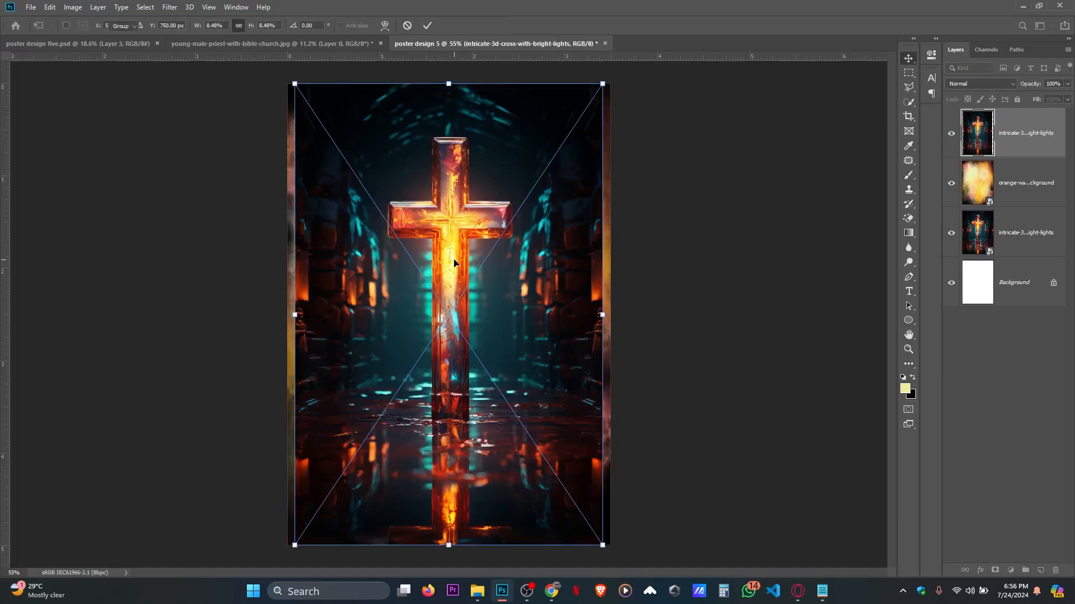
{"action": "key", "text": "Delete"}
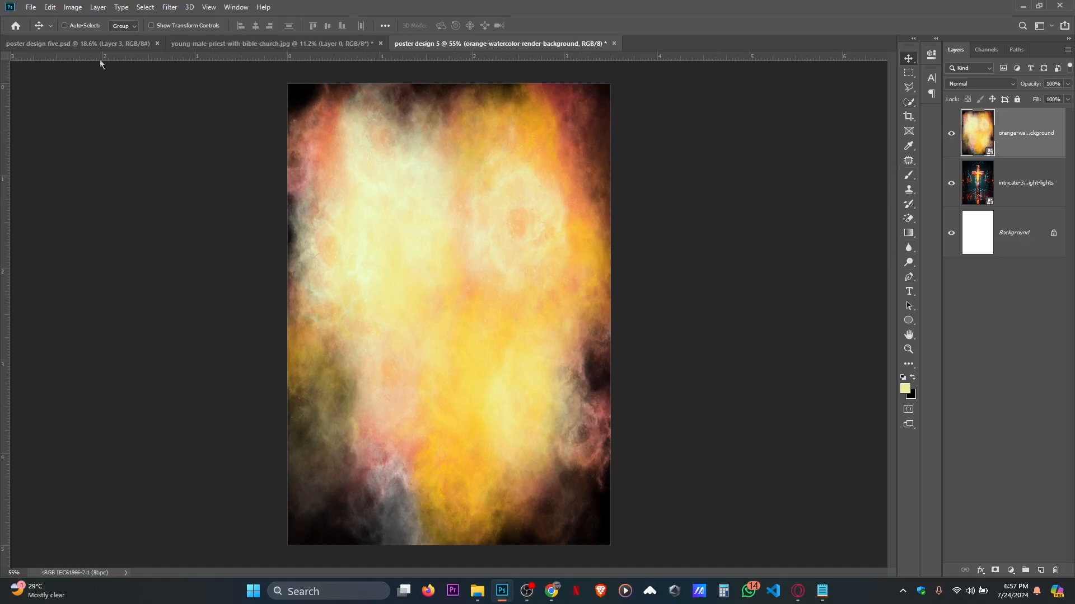
- Place the young-male-priest-with-bible-church PNG from Downloads as an embedded layer and shift it to the left side of the poster
{"action": "left_click", "coordinate": [32, 5]}
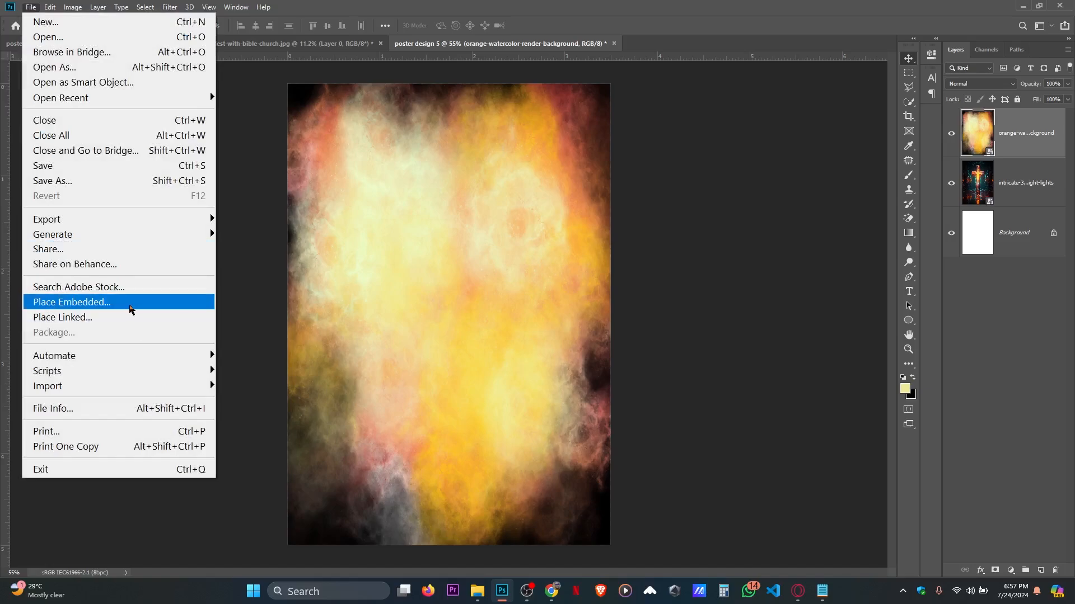
{"action": "left_click", "coordinate": [129, 303]}
{"action": "left_click", "coordinate": [155, 159]}
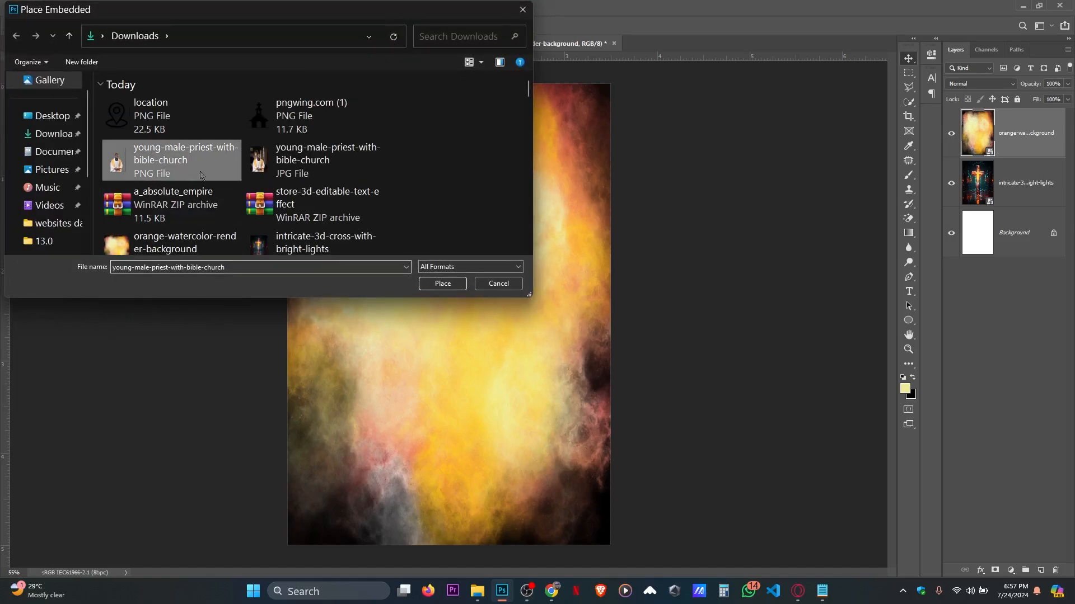
{"action": "left_click", "coordinate": [442, 283]}
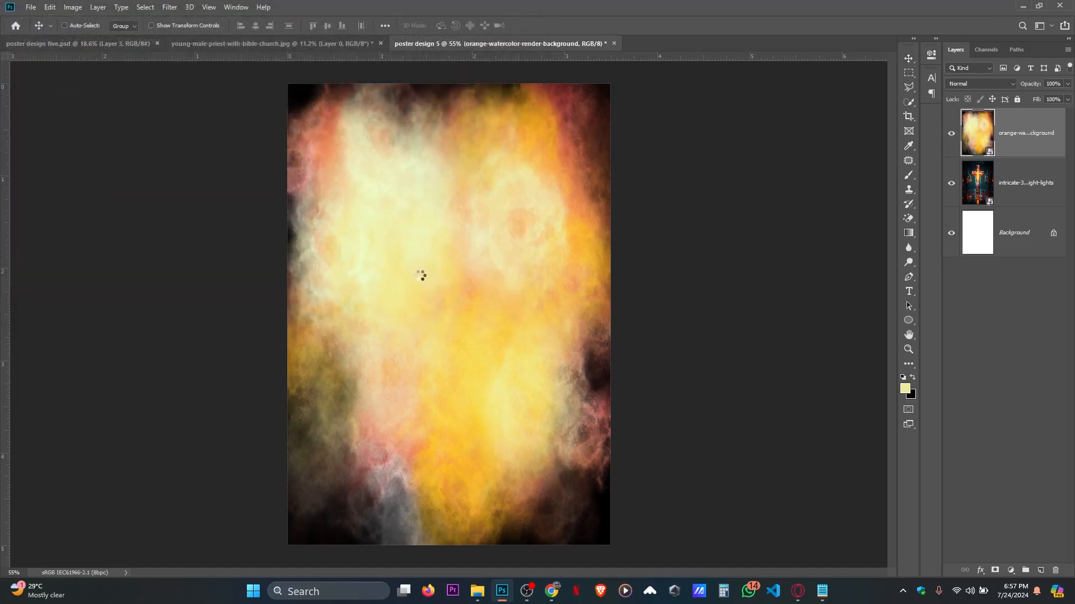
{"action": "left_click_drag", "start_coordinate": [456, 293], "coordinate": [376, 298]}
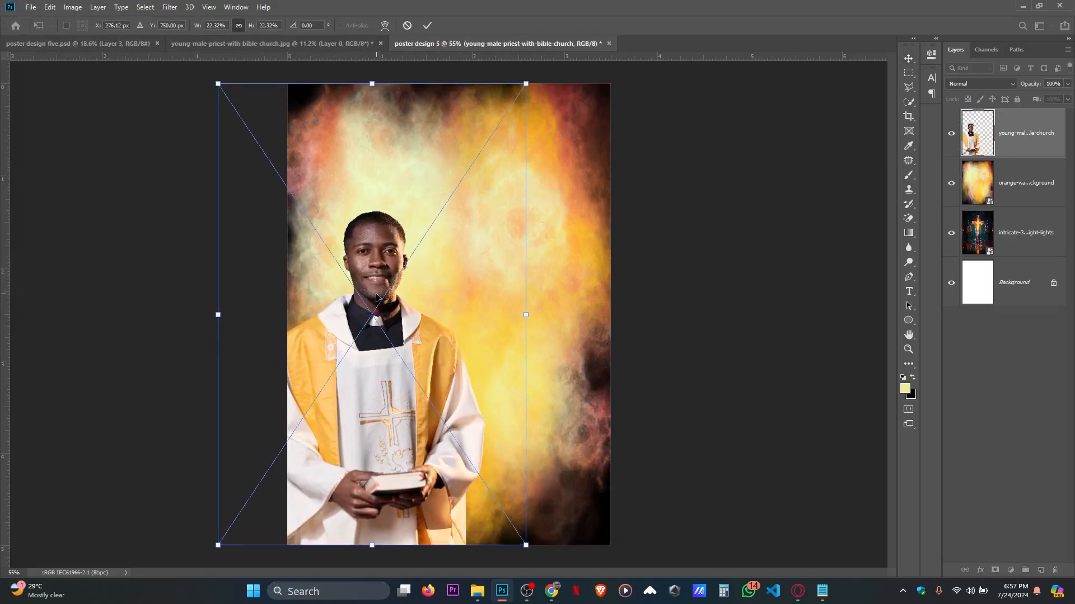
{"action": "key", "text": "Return"}
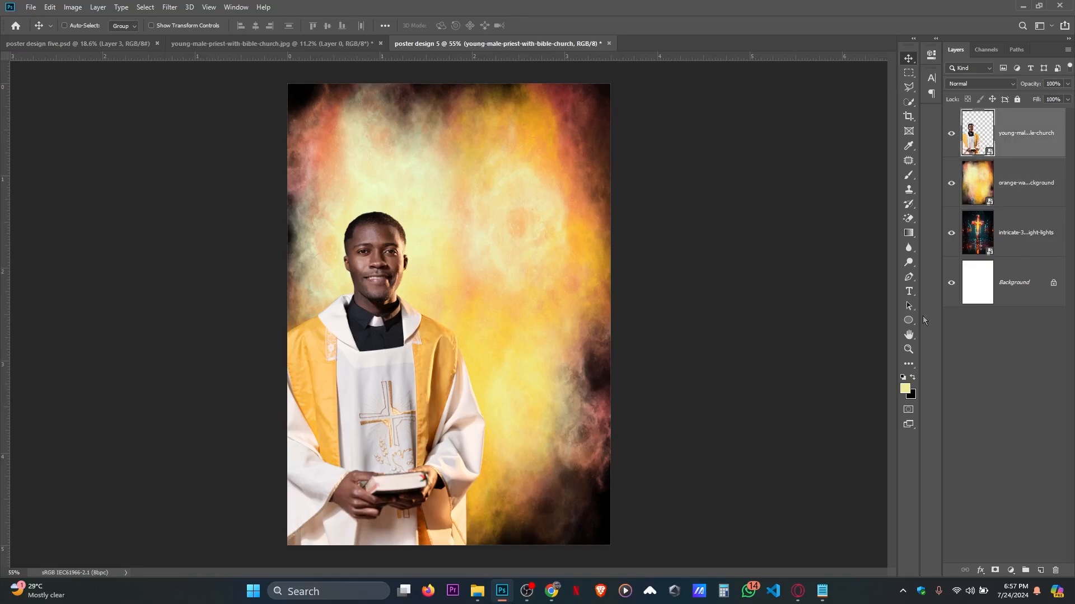
- Draw a rectangle about 1343 × 200 px across the poster's lower edge and fill it with black
{"action": "left_click", "coordinate": [909, 320]}
{"action": "left_click", "coordinate": [955, 323]}
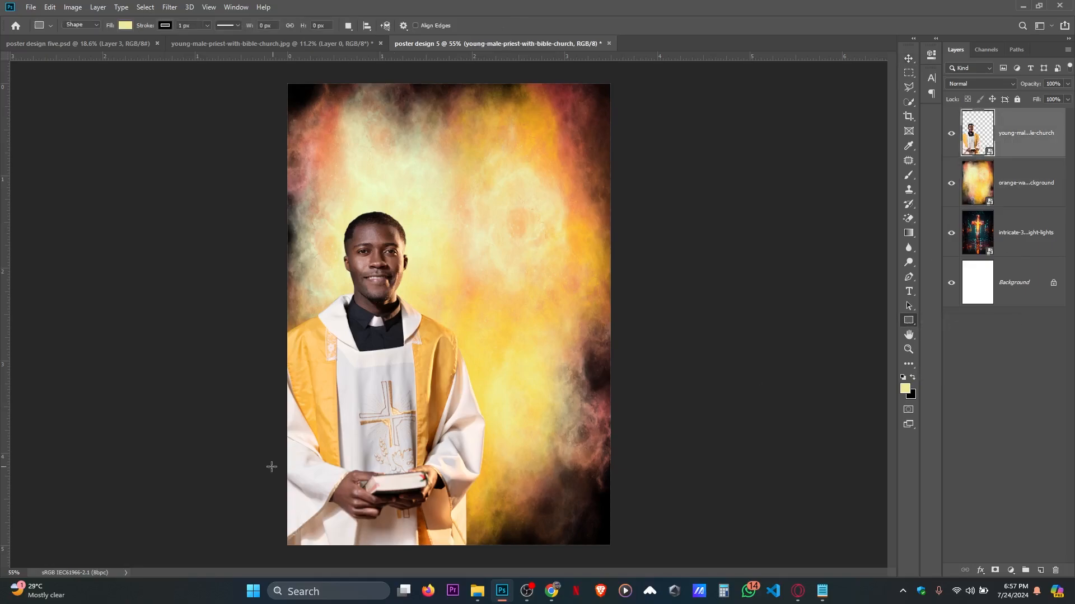
{"action": "left_click_drag", "start_coordinate": [234, 500], "coordinate": [648, 561]}
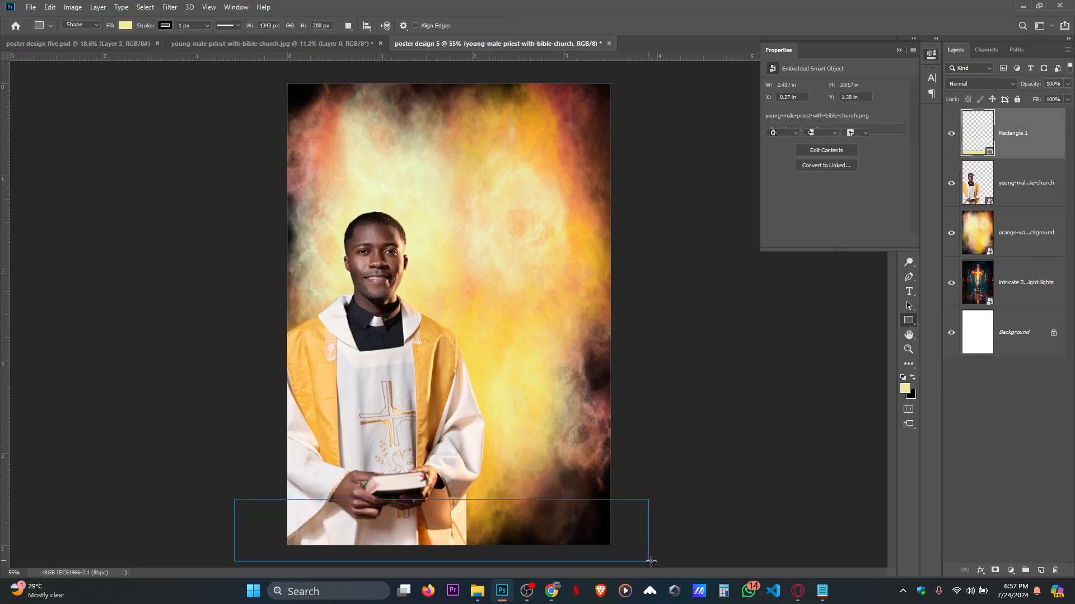
{"action": "left_click", "coordinate": [774, 120]}
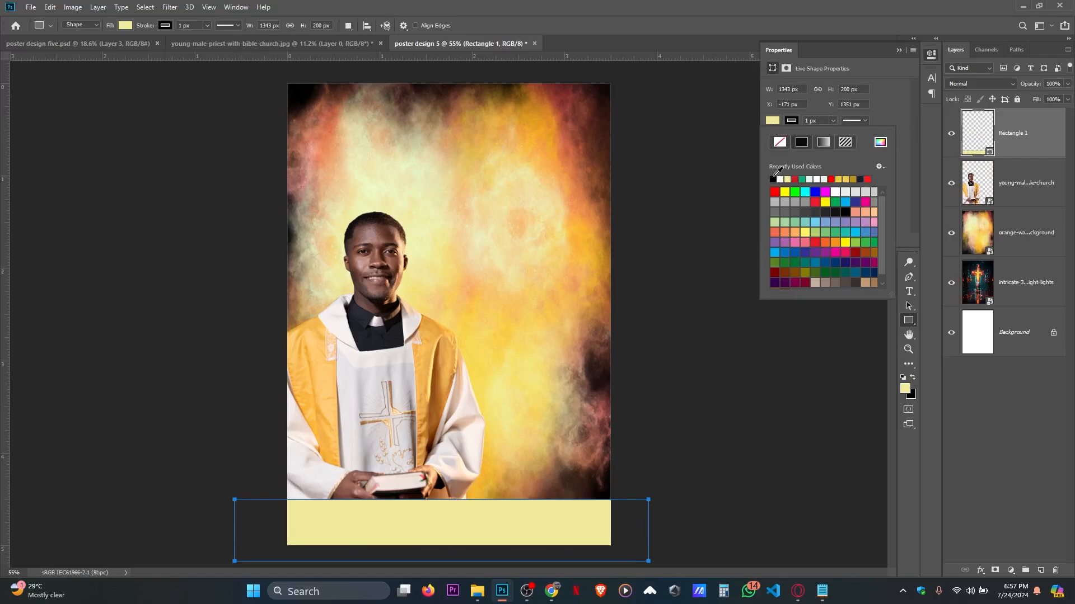
{"action": "left_click", "coordinate": [773, 179]}
- Convert the black rectangle to a smart object and apply a Gaussian Blur with a radius of a little over 100 pixels
{"action": "left_click", "coordinate": [169, 6]}
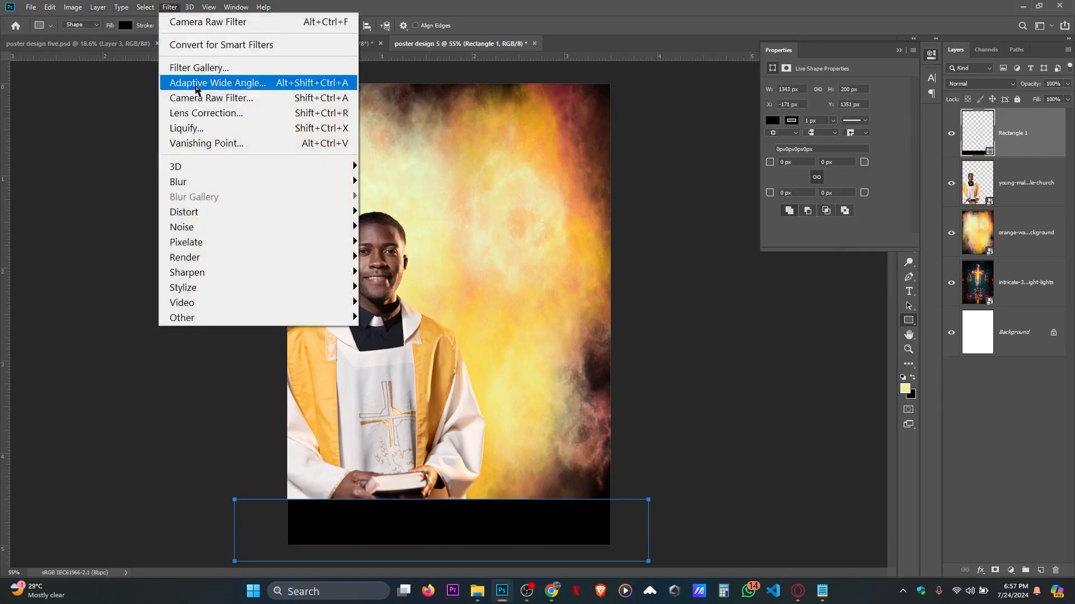
{"action": "mouse_move", "coordinate": [239, 183]}
{"action": "left_click", "coordinate": [377, 241]}
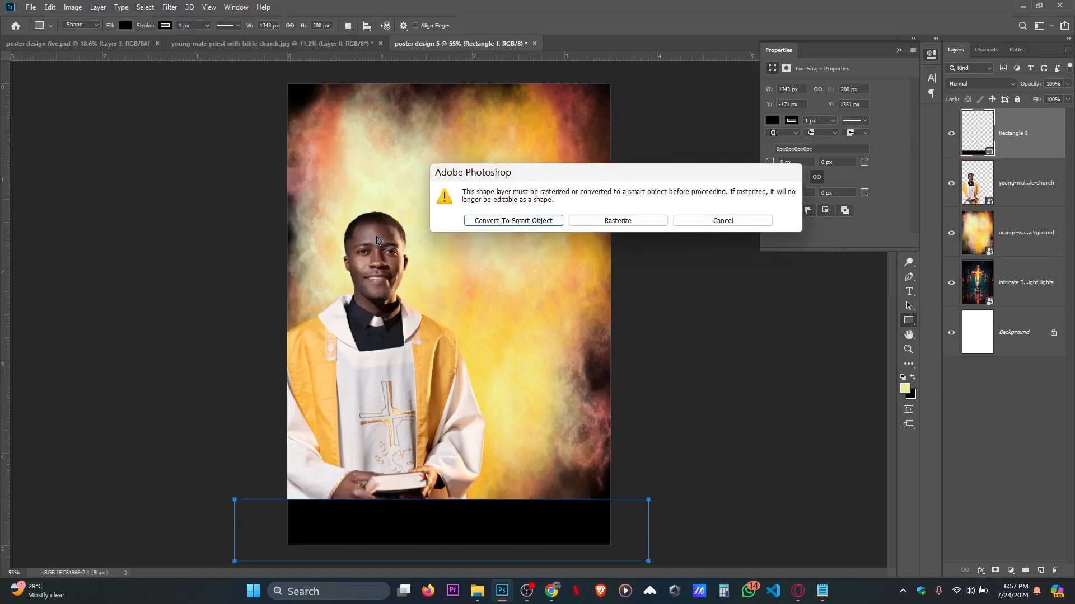
{"action": "left_click", "coordinate": [496, 221]}
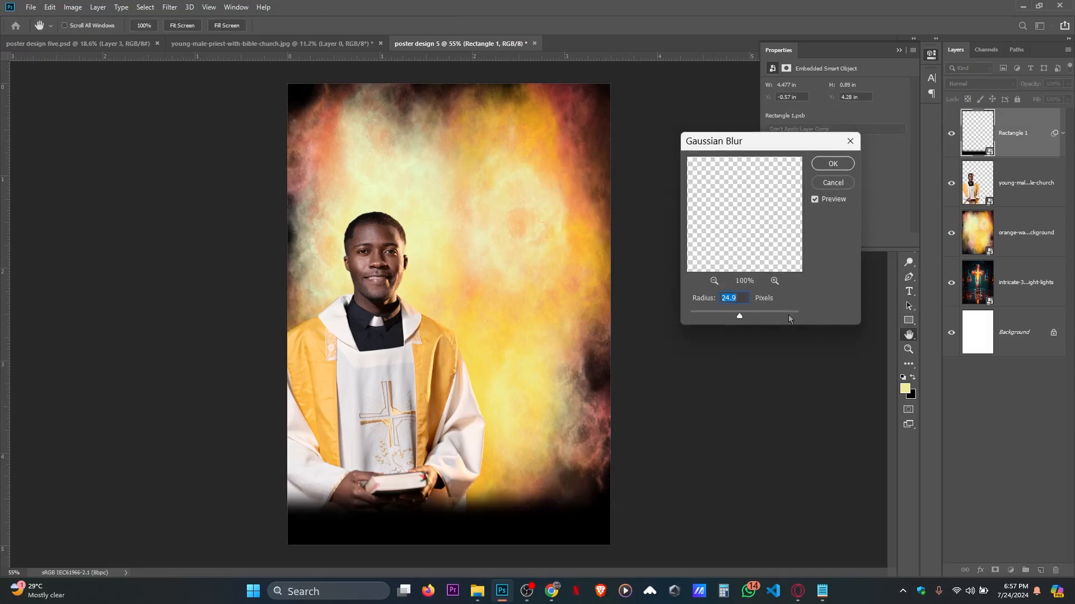
{"action": "left_click_drag", "start_coordinate": [789, 319], "coordinate": [761, 315]}
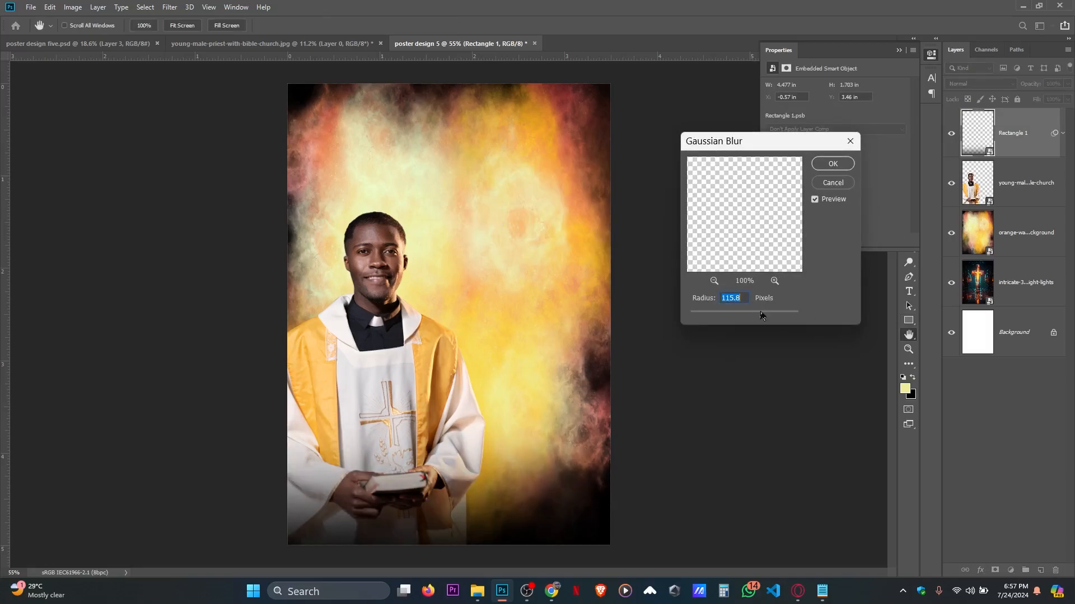
{"action": "left_click", "coordinate": [830, 164]}
- Move the blurred Rectangle 1 layer beneath the priest layer and set its opacity to 70%
{"action": "left_click_drag", "start_coordinate": [1013, 134], "coordinate": [1030, 213]}
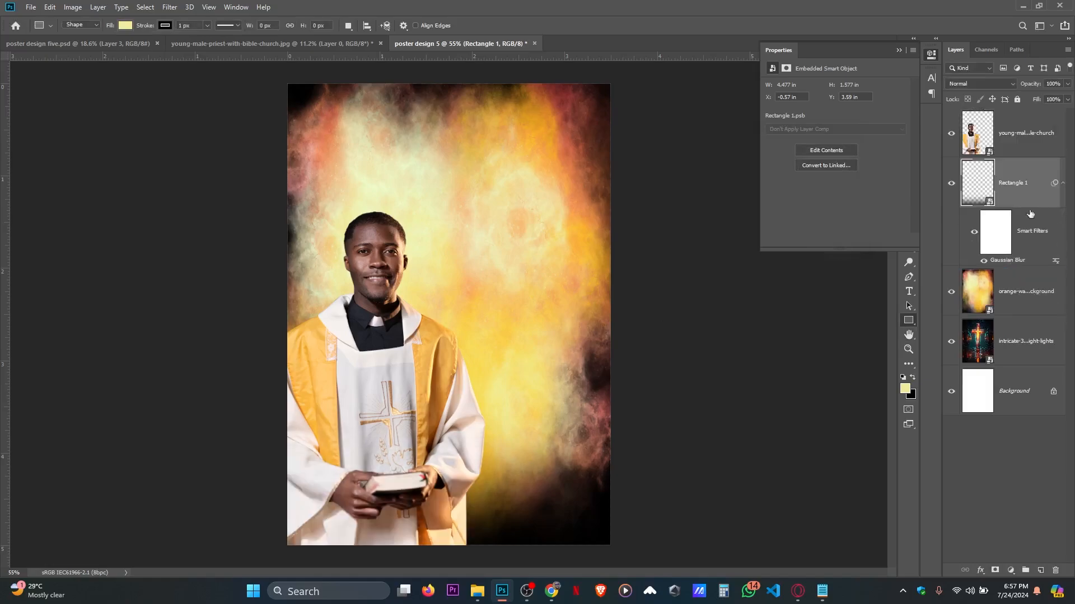
{"action": "left_click", "coordinate": [1062, 183]}
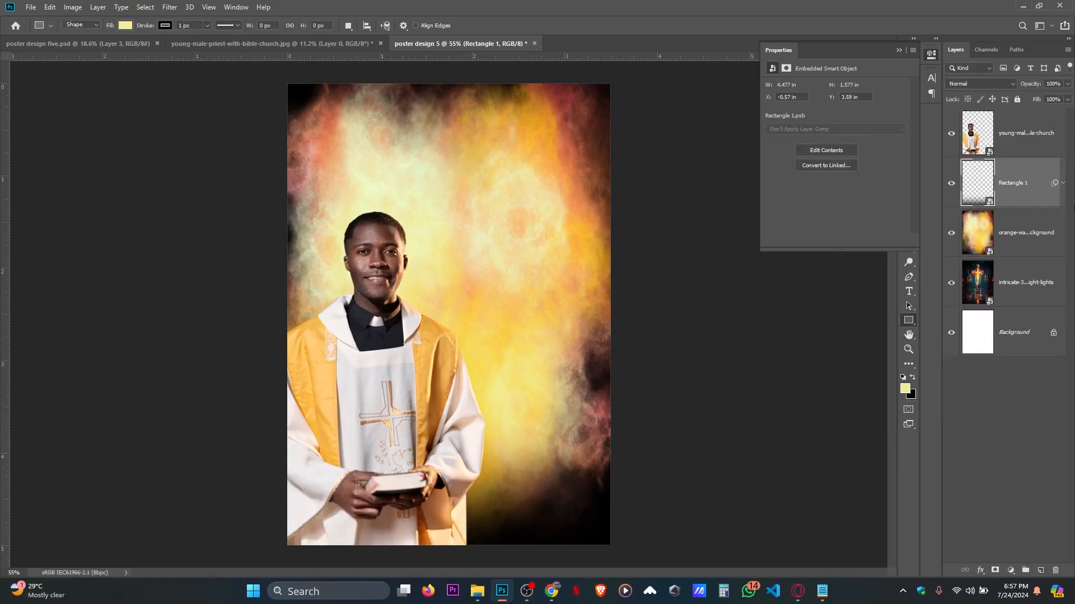
{"action": "left_click", "coordinate": [1067, 83]}
{"action": "left_click_drag", "start_coordinate": [1066, 97], "coordinate": [1051, 99]}
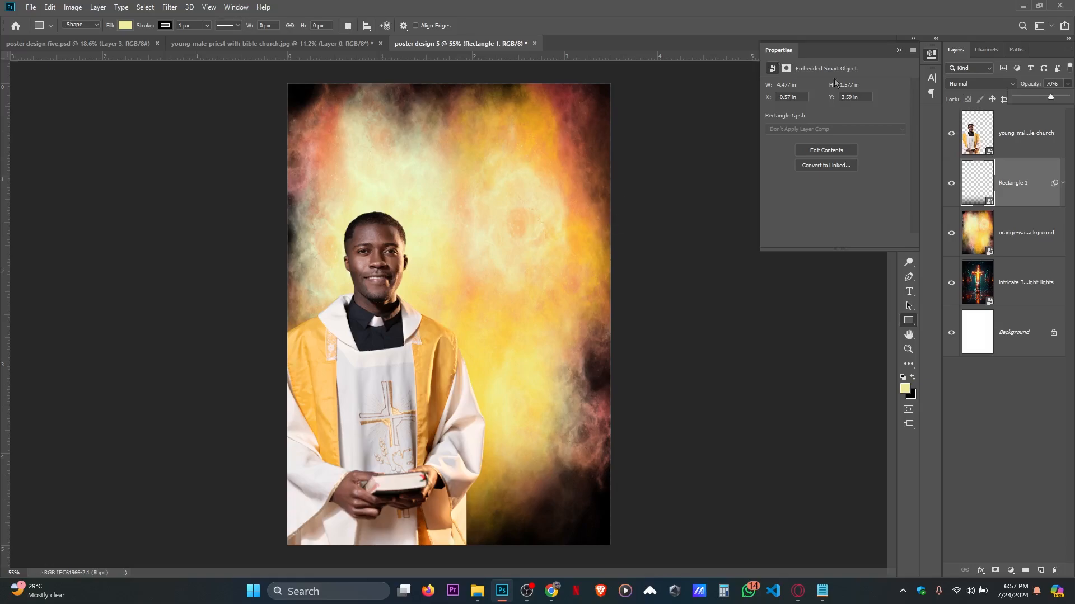
{"action": "left_click", "coordinate": [898, 51]}
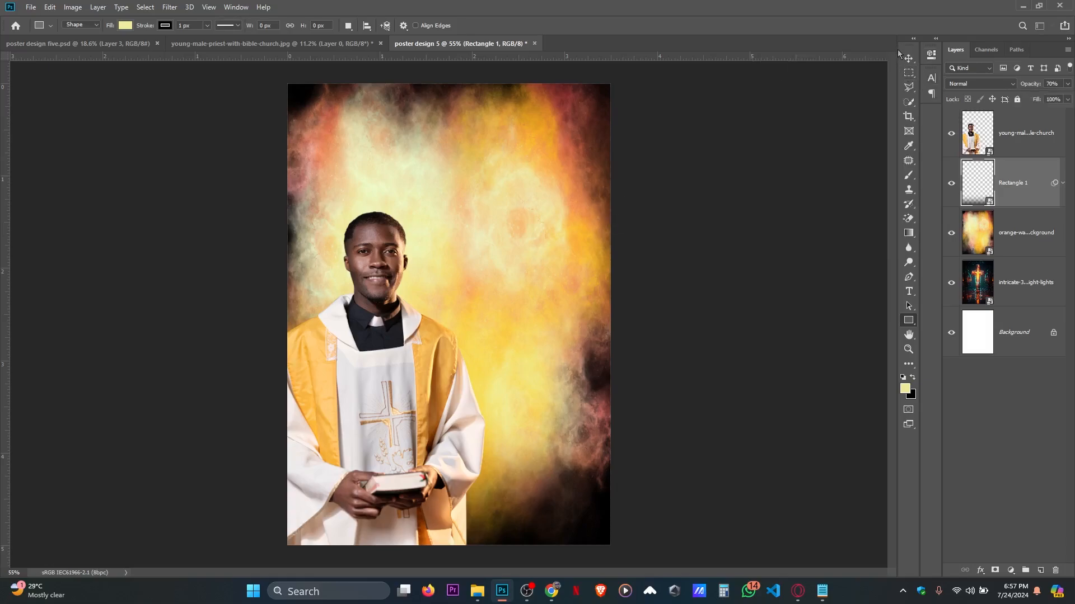
{"action": "key", "text": "v"}
- Add a layer mask to the orange watercolor background layer and set the layer's blending mode to Lighten
{"action": "left_click", "coordinate": [1055, 235]}
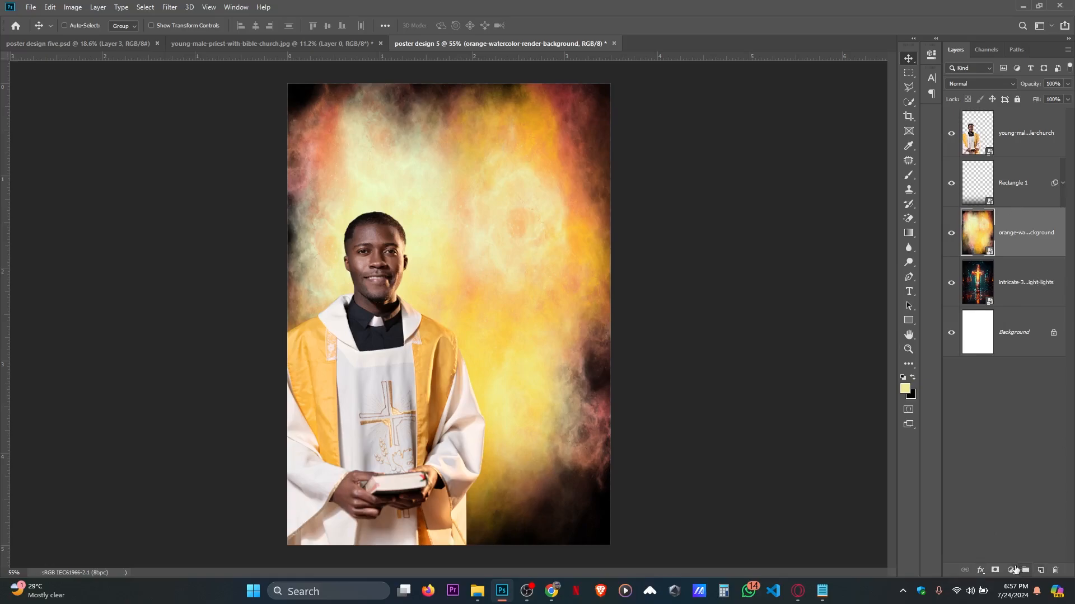
{"action": "left_click", "coordinate": [995, 571]}
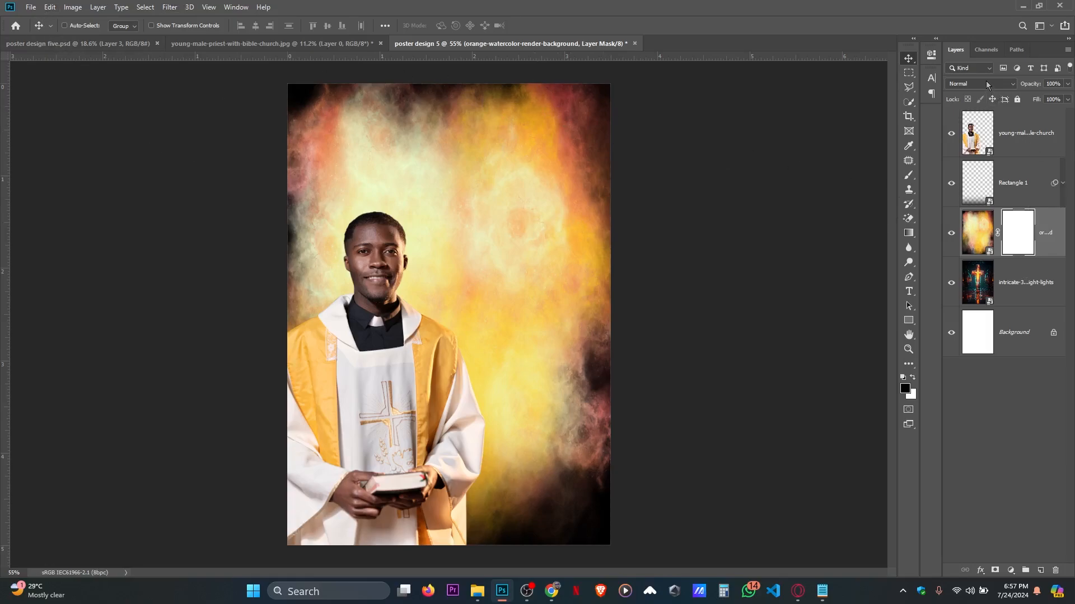
{"action": "left_click", "coordinate": [984, 226]}
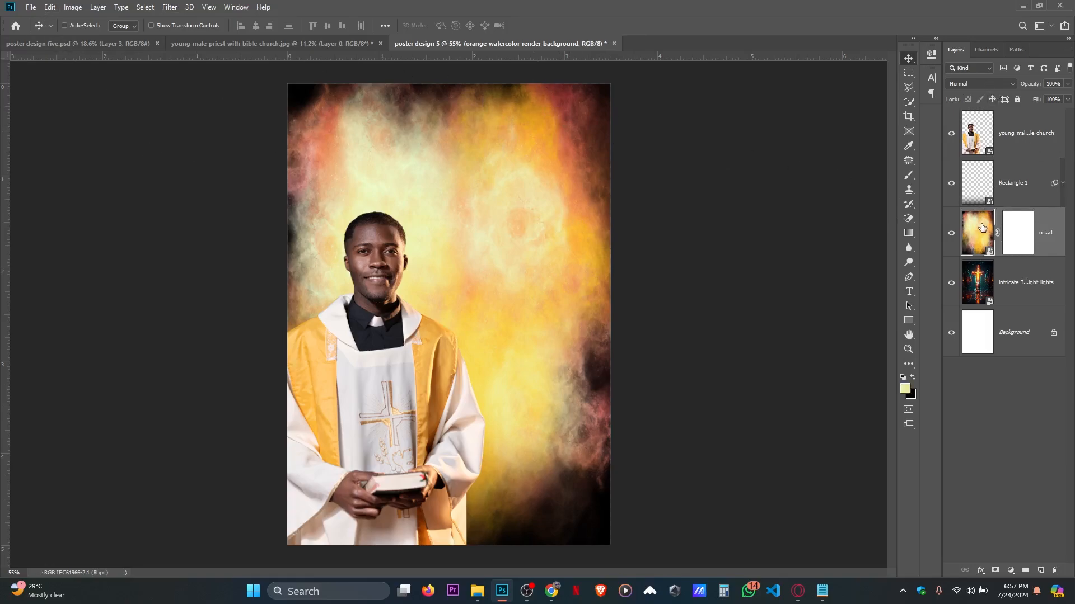
{"action": "left_click", "coordinate": [979, 84]}
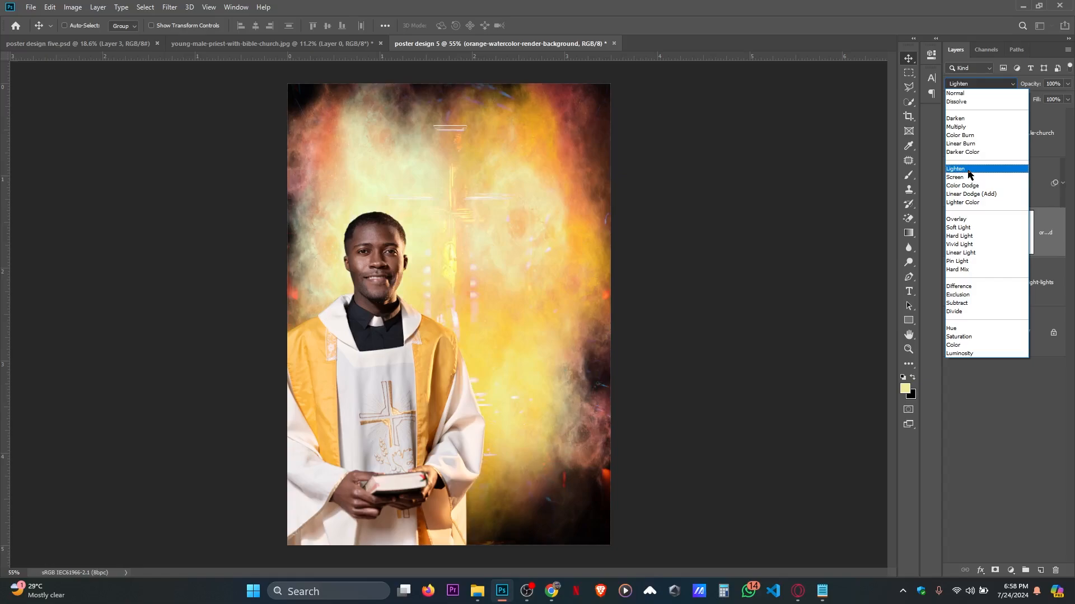
{"action": "left_click", "coordinate": [970, 171]}
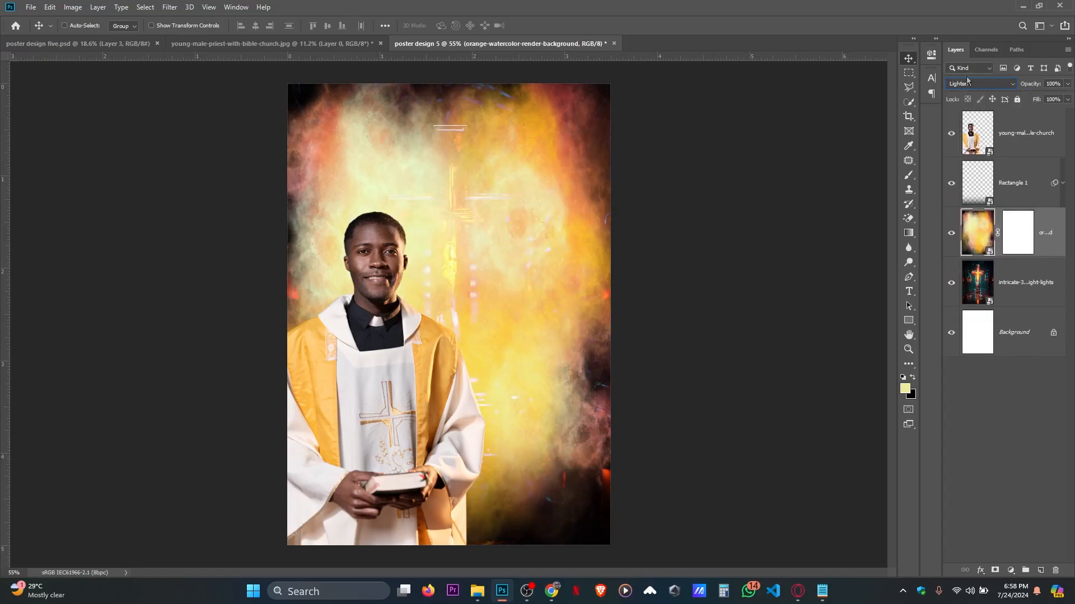
- Paint black with a 1200 px soft brush across the upper part of the orange watercolor layer's mask to reveal the cross
{"action": "left_click", "coordinate": [1019, 238]}
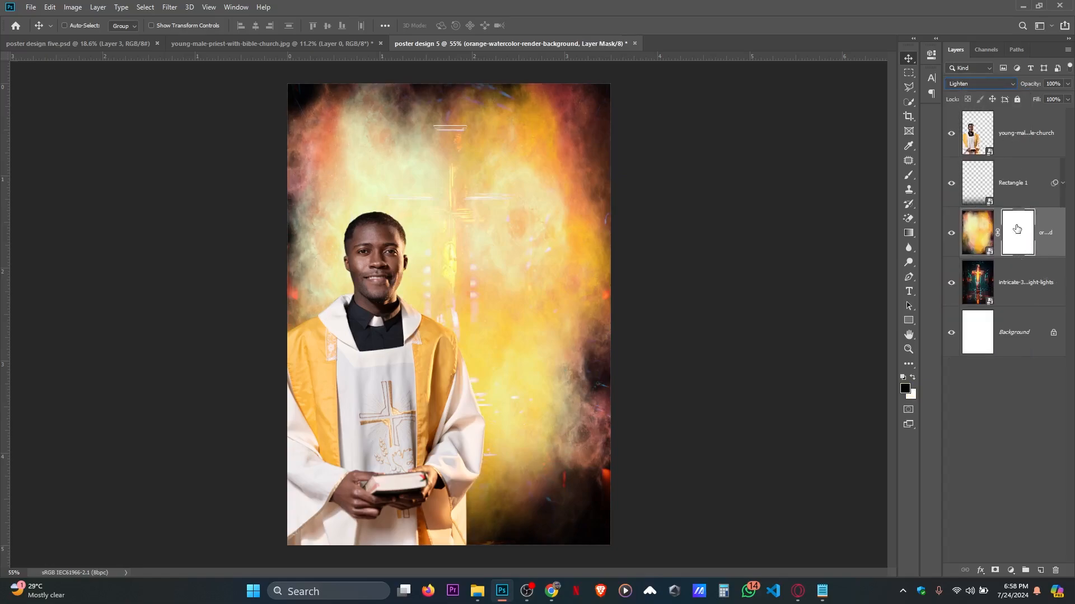
{"action": "left_click", "coordinate": [909, 175]}
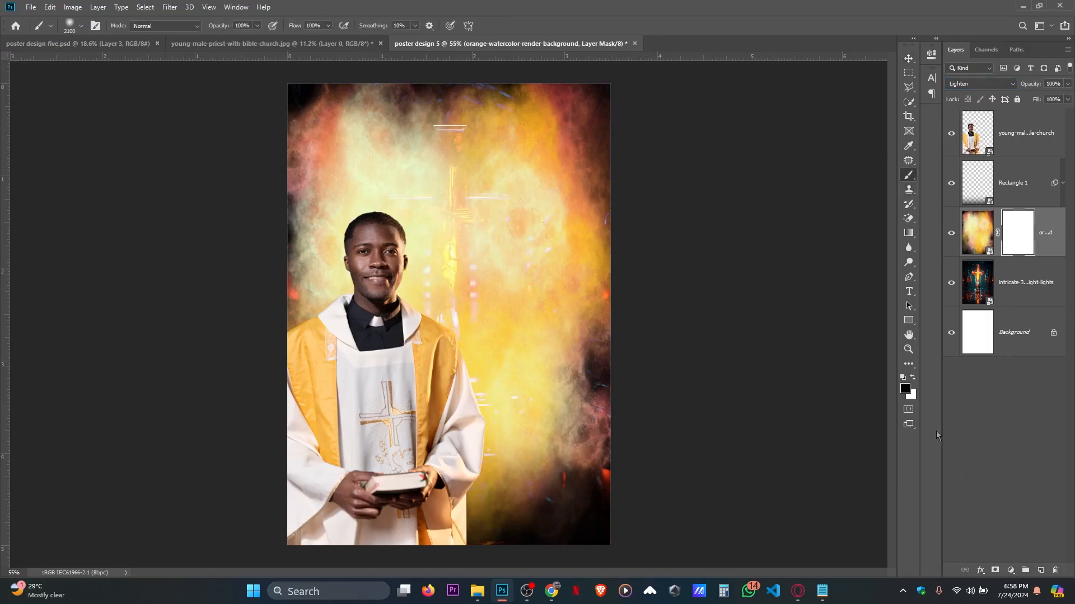
{"action": "left_click", "coordinate": [905, 388]}
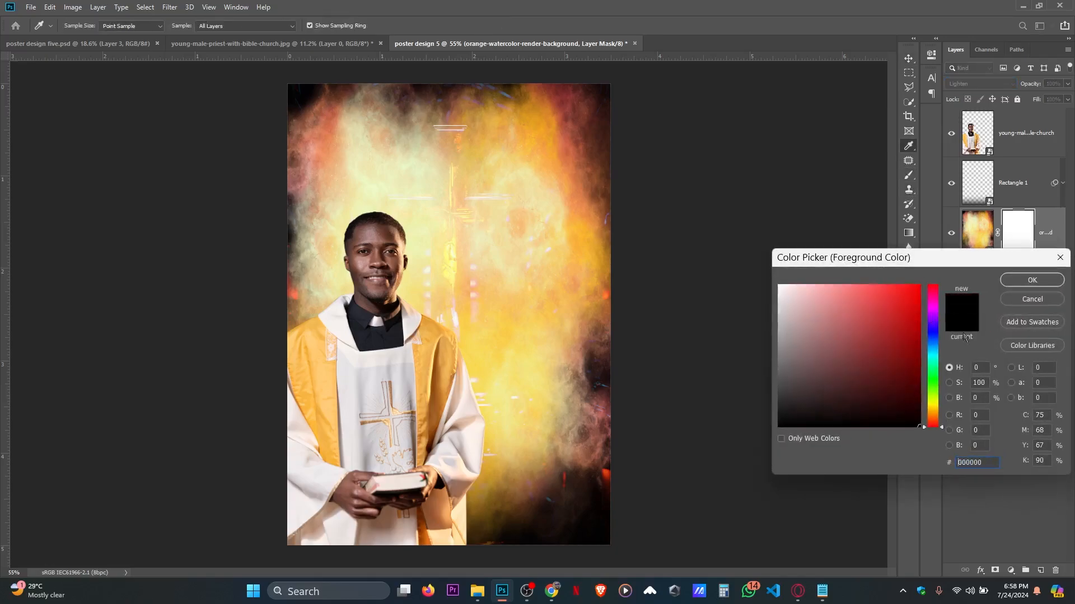
{"action": "left_click", "coordinate": [1013, 284]}
{"action": "scroll", "coordinate": [647, 211], "scroll_direction": "down", "scroll_amount": 3}
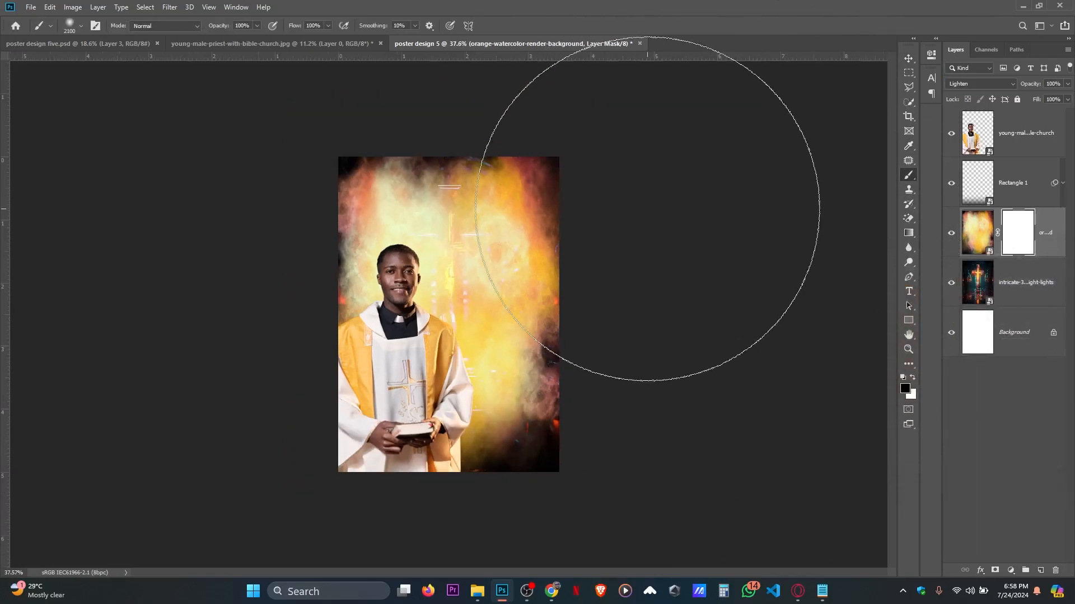
{"action": "key", "text": "bracketleft"}
{"action": "key", "text": "bracketleft"}
{"action": "key", "text": "bracketleft"}
{"action": "key", "text": "bracketleft"}
{"action": "key", "text": "bracketleft"}
{"action": "key", "text": "bracketleft"}
{"action": "key", "text": "bracketleft"}
{"action": "key", "text": "bracketleft"}
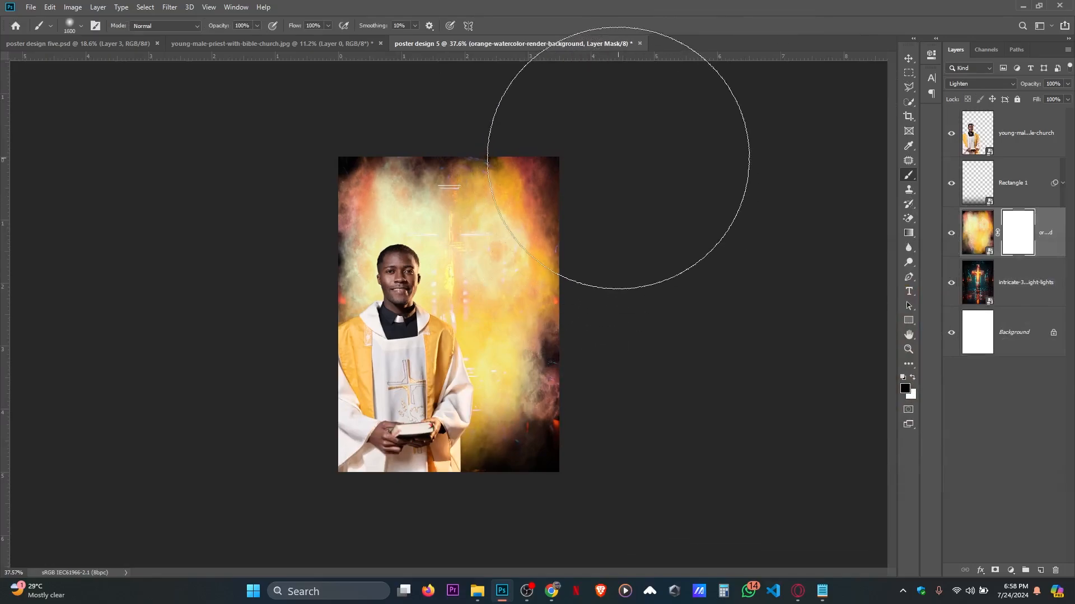
{"action": "key", "text": "bracketright"}
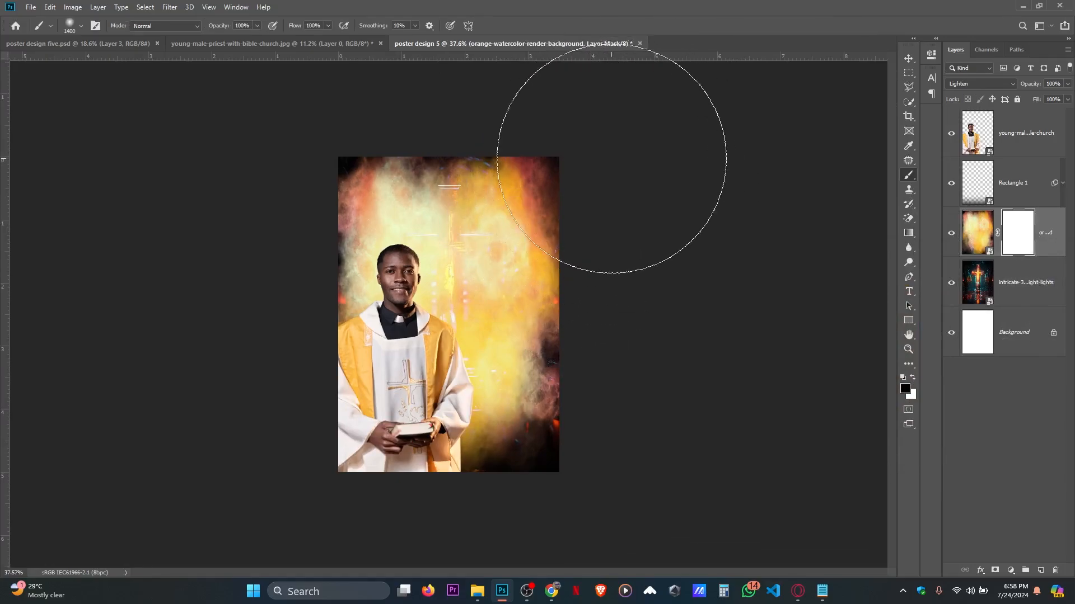
{"action": "key", "text": "bracketleft"}
{"action": "key", "text": "bracketright"}
{"action": "key", "text": "bracketleft"}
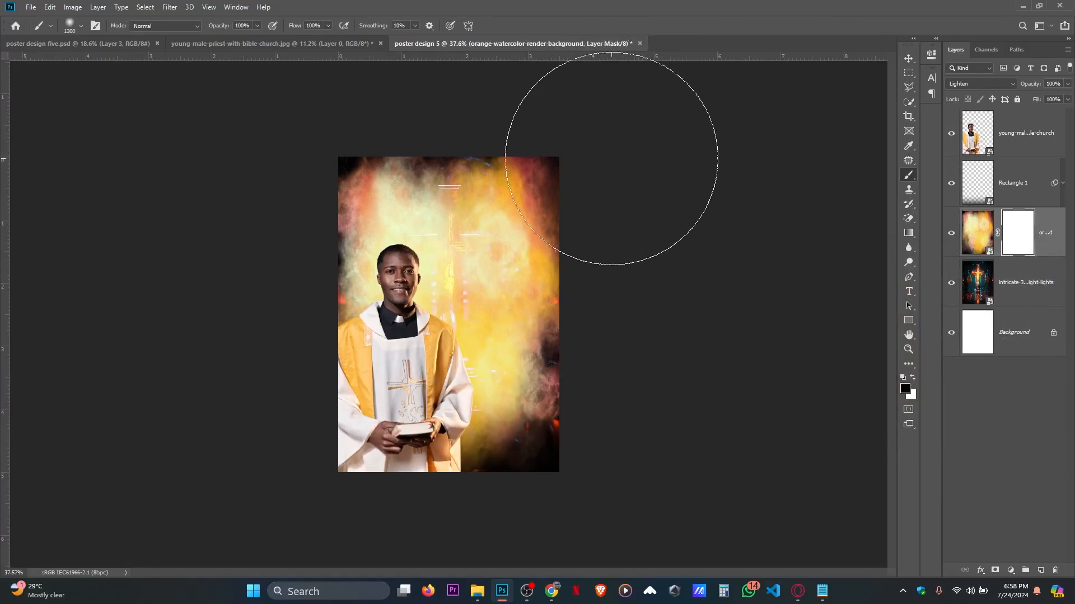
{"action": "key", "text": "bracketleft"}
{"action": "key", "text": "bracketright"}
{"action": "key", "text": "bracketleft"}
{"action": "mouse_move", "coordinate": [588, 161]}
{"action": "left_mouse_down"}
{"action": "mouse_move", "coordinate": [360, 107]}
{"action": "mouse_move", "coordinate": [180, 115]}
{"action": "left_mouse_up"}
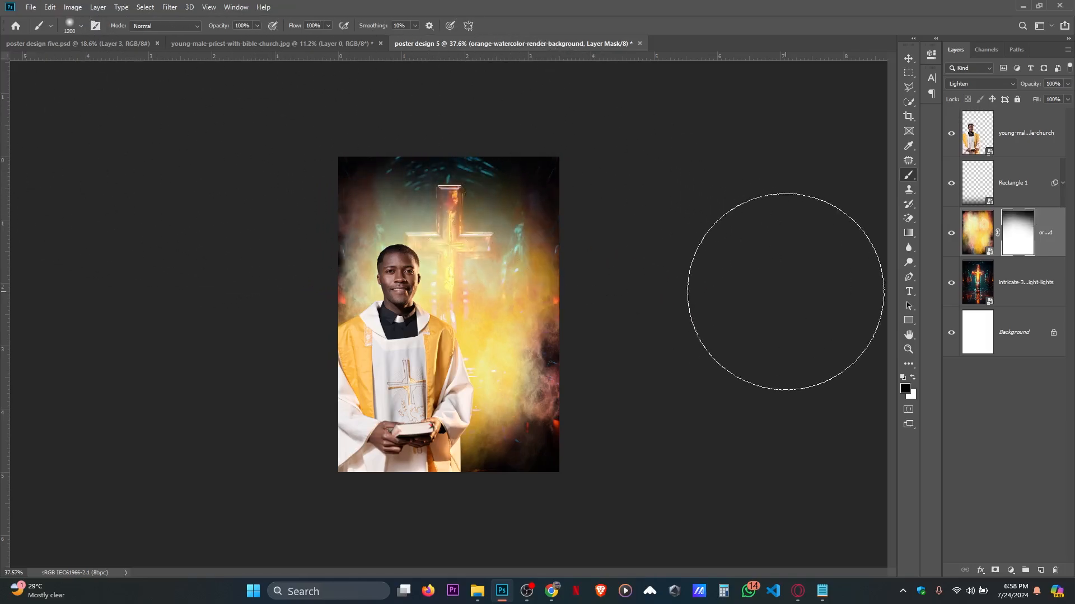
- Save the document as poster design 5.psd with Maximize Compatibility enabled
{"action": "key", "text": "ctrl+plus"}
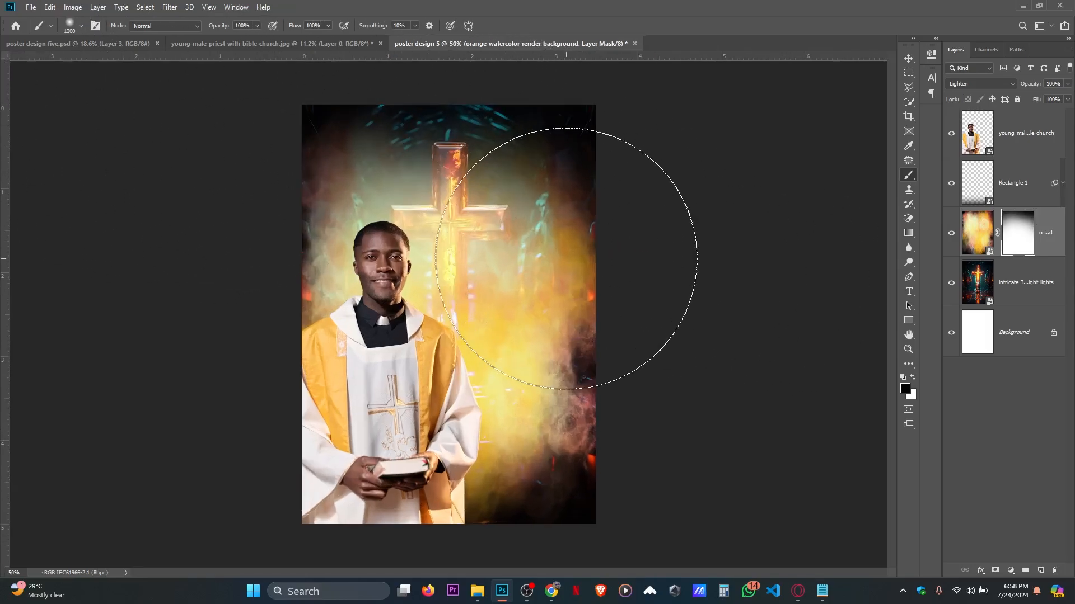
{"action": "left_click", "coordinate": [909, 58]}
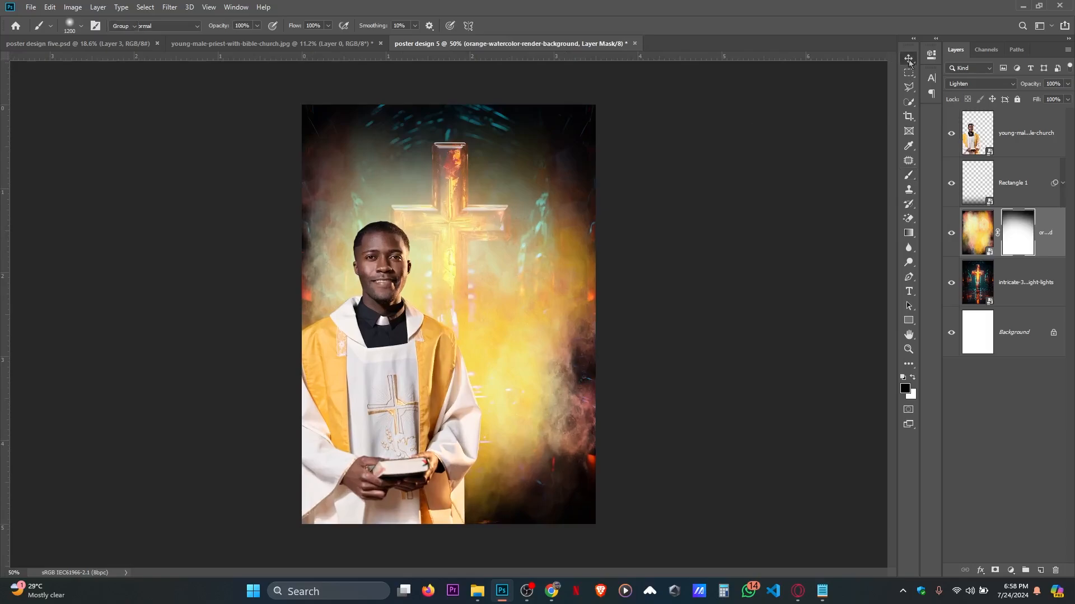
{"action": "key", "text": "ctrl+plus"}
{"action": "key", "text": "ctrl+s"}
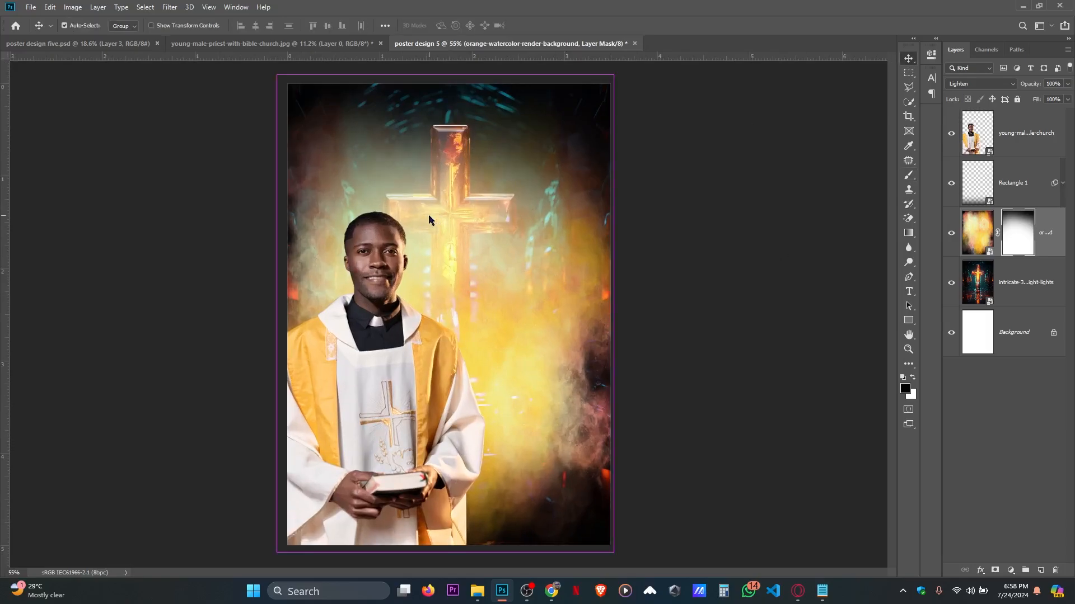
{"action": "left_click", "coordinate": [66, 121]}
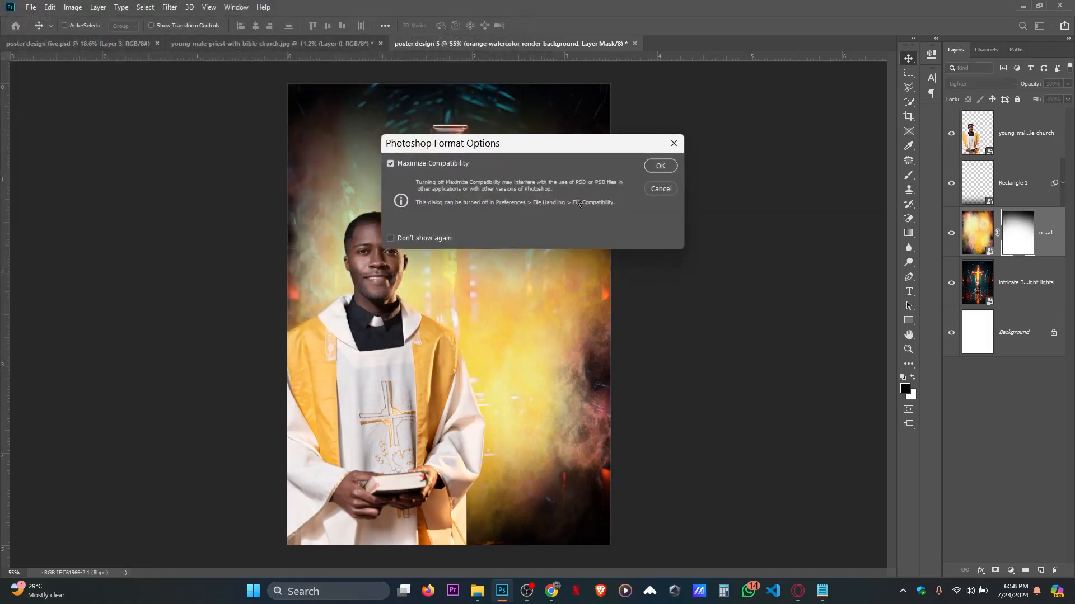
{"action": "left_click", "coordinate": [661, 166]}
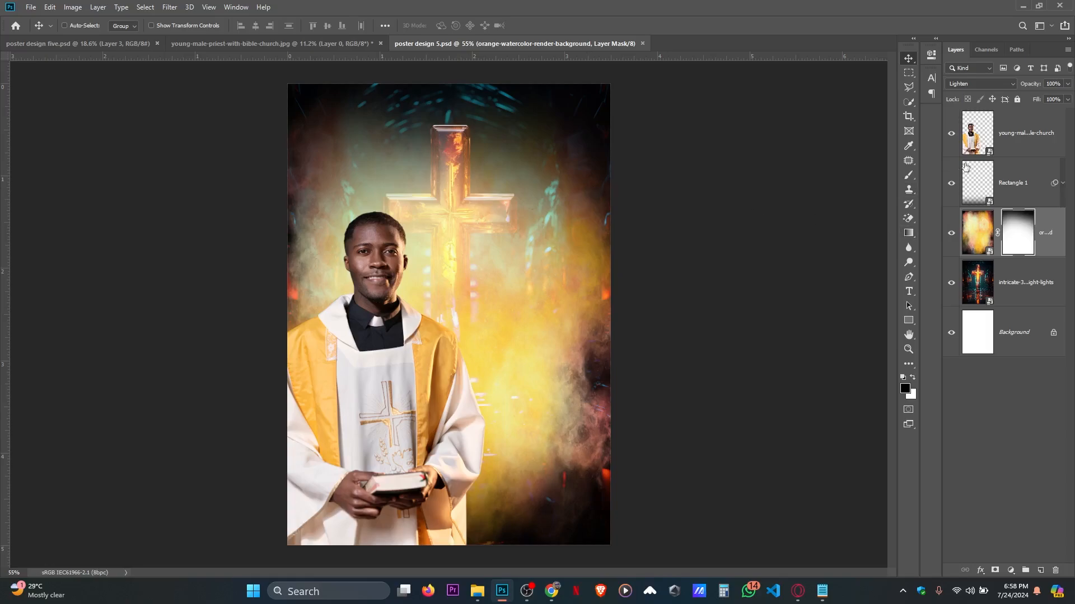
- Add a black, centred two-line title "REVIVAL PRAISE" in Cambria Regular at 66 pt above the priest layer
{"action": "left_click", "coordinate": [993, 145]}
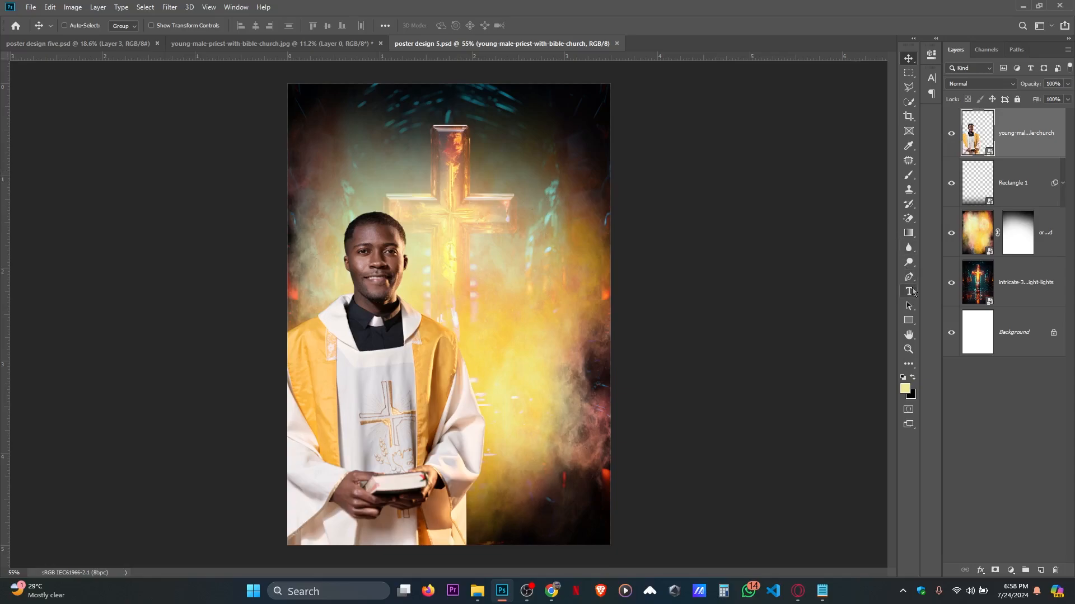
{"action": "left_click", "coordinate": [910, 292]}
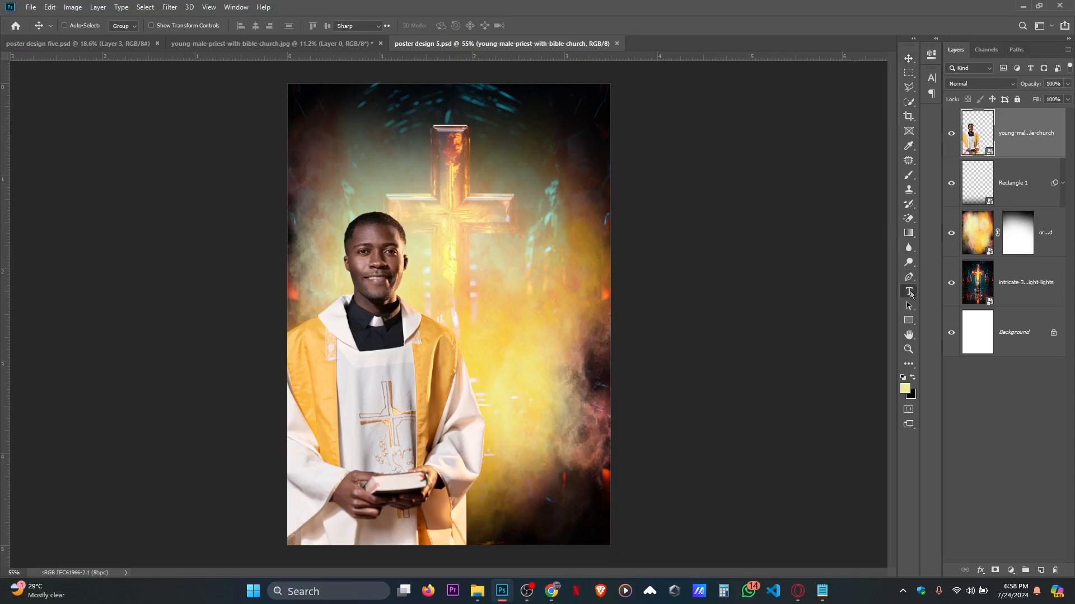
{"action": "left_click", "coordinate": [360, 137]}
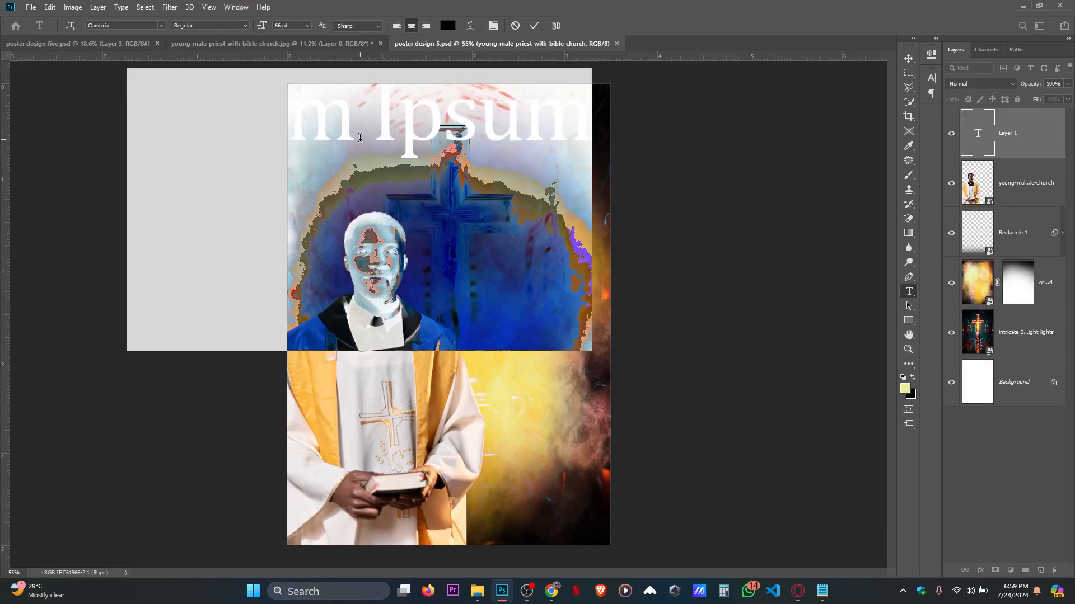
{"action": "type", "text": "REVI"}
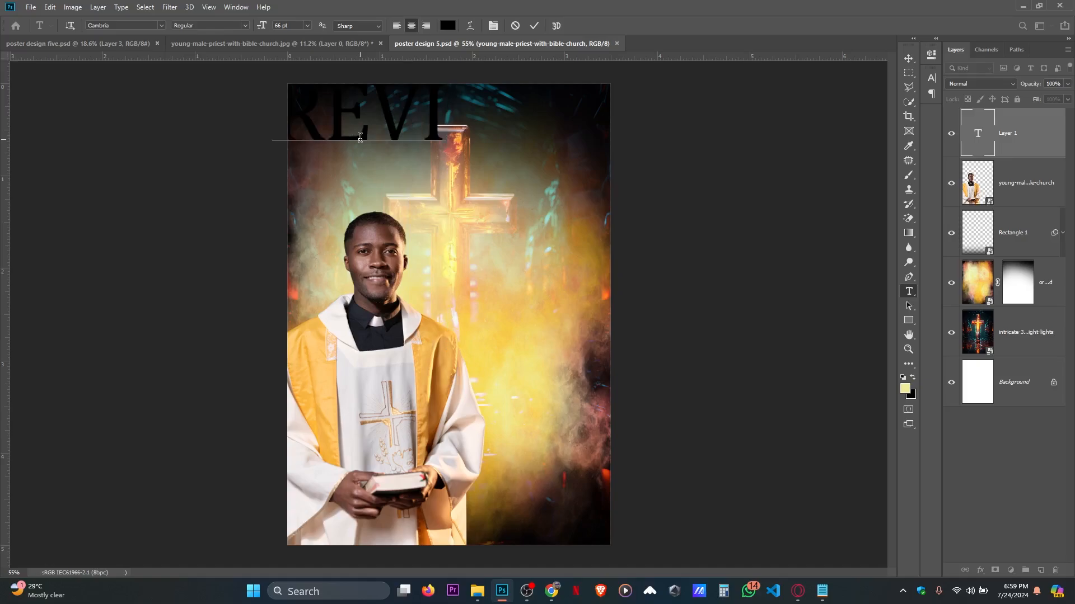
{"action": "type", "text": "VAL"}
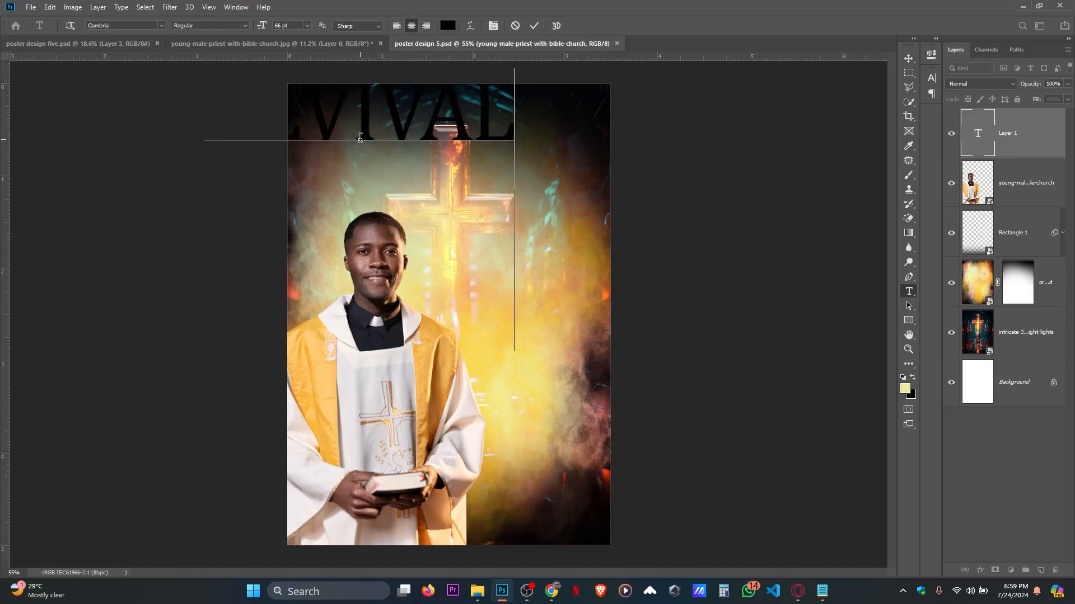
{"action": "key", "text": "Return"}
{"action": "type", "text": "PRAISE"}
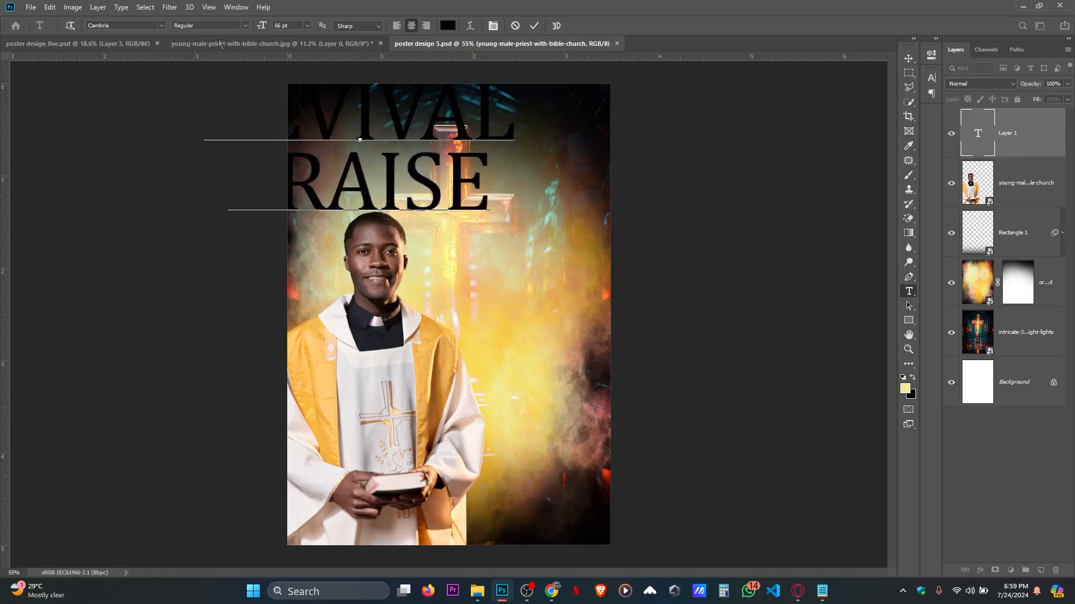
{"action": "left_click", "coordinate": [534, 25]}
{"action": "key", "text": "v"}
- Scale the REVIVAL PRAISE title down to about 43.5 pt and centre it across the upper part of the poster
{"action": "scroll", "coordinate": [441, 340], "scroll_direction": "down", "scroll_amount": 7}
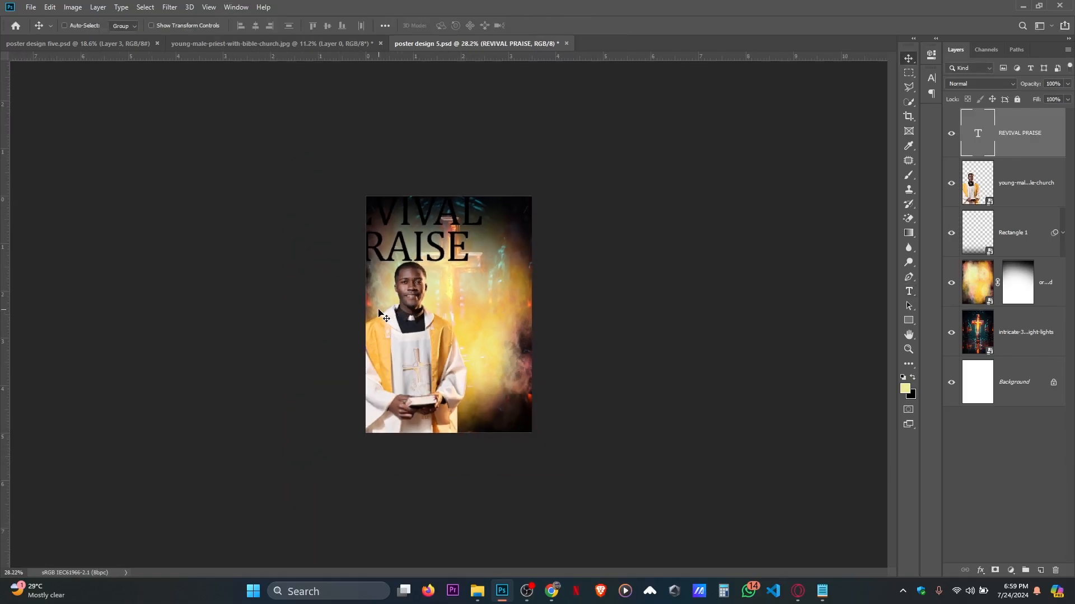
{"action": "key", "text": "ctrl+t"}
{"action": "scroll", "coordinate": [403, 433], "scroll_direction": "up", "scroll_amount": 4}
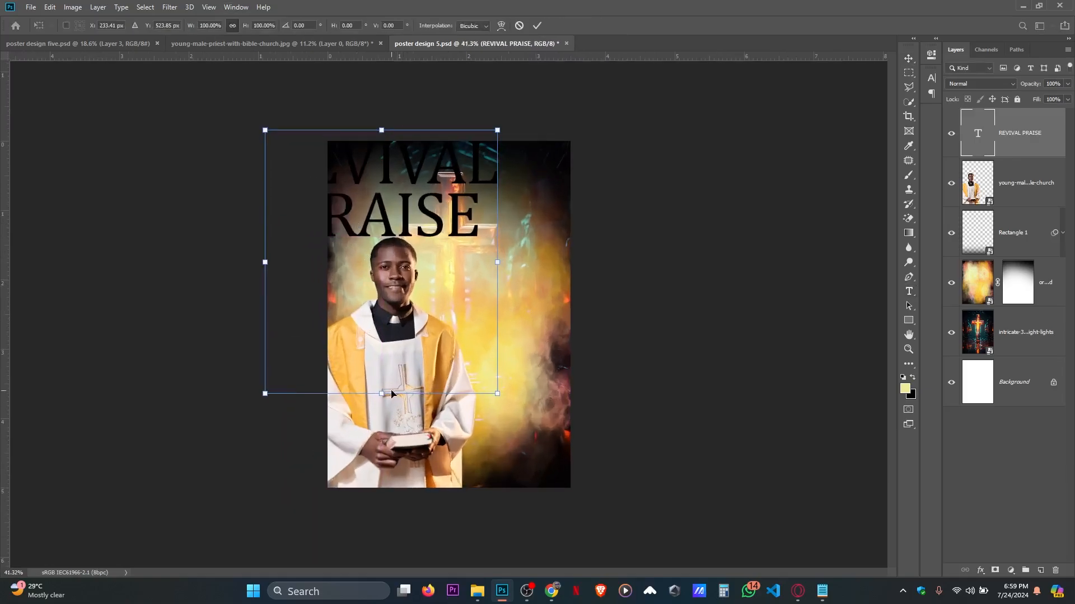
{"action": "left_click_drag", "start_coordinate": [391, 394], "coordinate": [394, 304]}
{"action": "left_click_drag", "start_coordinate": [388, 231], "coordinate": [450, 256]}
{"action": "key", "text": "Return"}
{"action": "scroll", "coordinate": [449, 227], "scroll_direction": "up", "scroll_amount": 3}
{"action": "mouse_move", "coordinate": [458, 199]}
{"action": "left_mouse_down"}
{"action": "mouse_move", "coordinate": [449, 212]}
{"action": "mouse_move", "coordinate": [464, 204]}
{"action": "left_mouse_up"}
- Copy the font name Abril Fatface from the REVIVAL PRAISE title in poster design five.psd, leaving that text unedited
{"action": "left_click", "coordinate": [83, 43]}
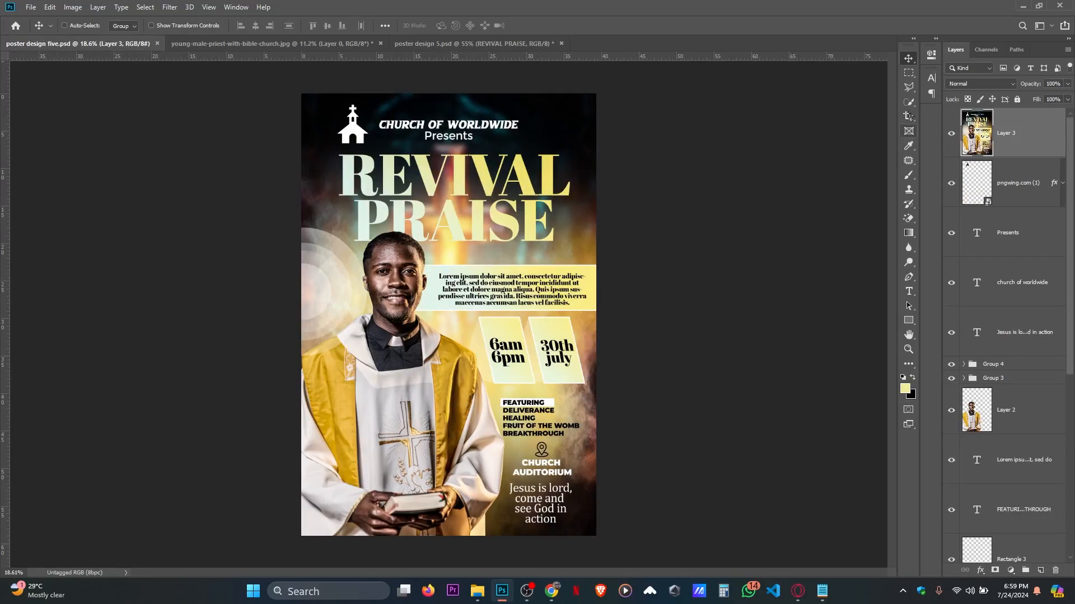
{"action": "left_click", "coordinate": [909, 291]}
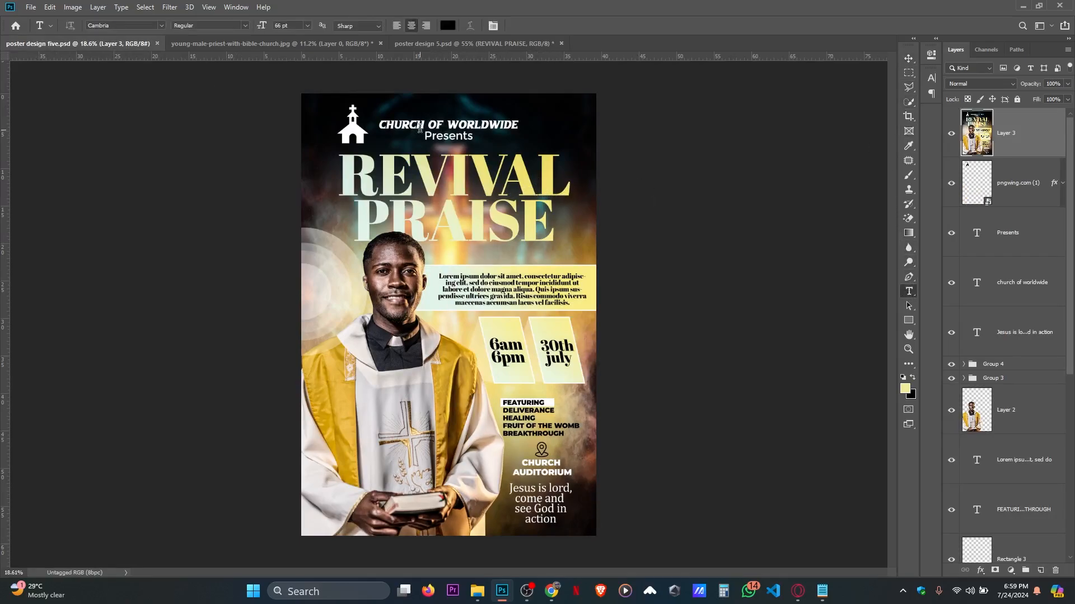
{"action": "left_click", "coordinate": [430, 165]}
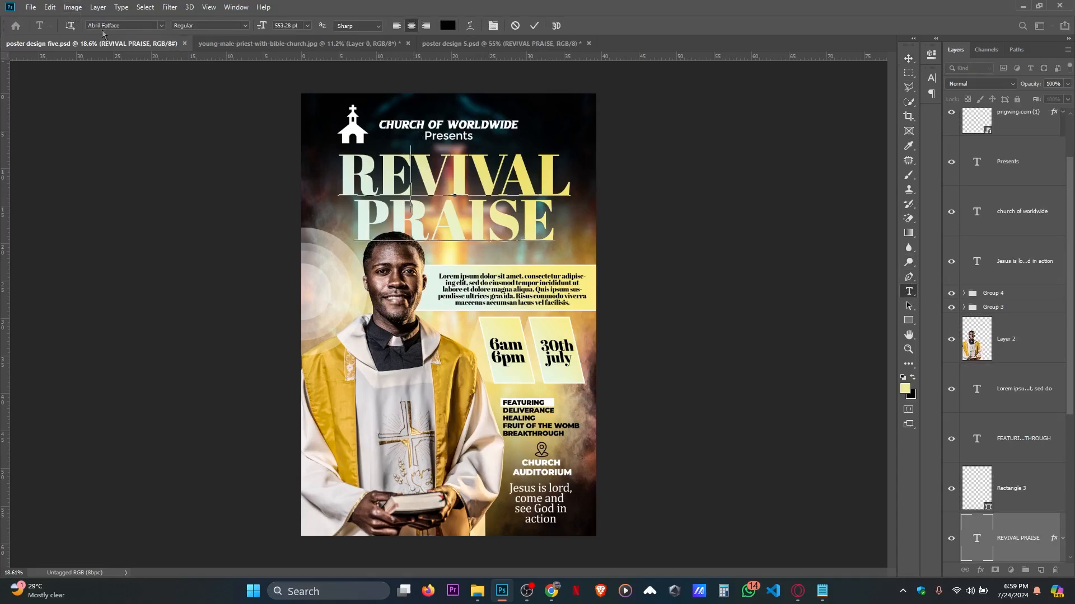
{"action": "left_click", "coordinate": [133, 25]}
{"action": "key", "text": "ctrl+c"}
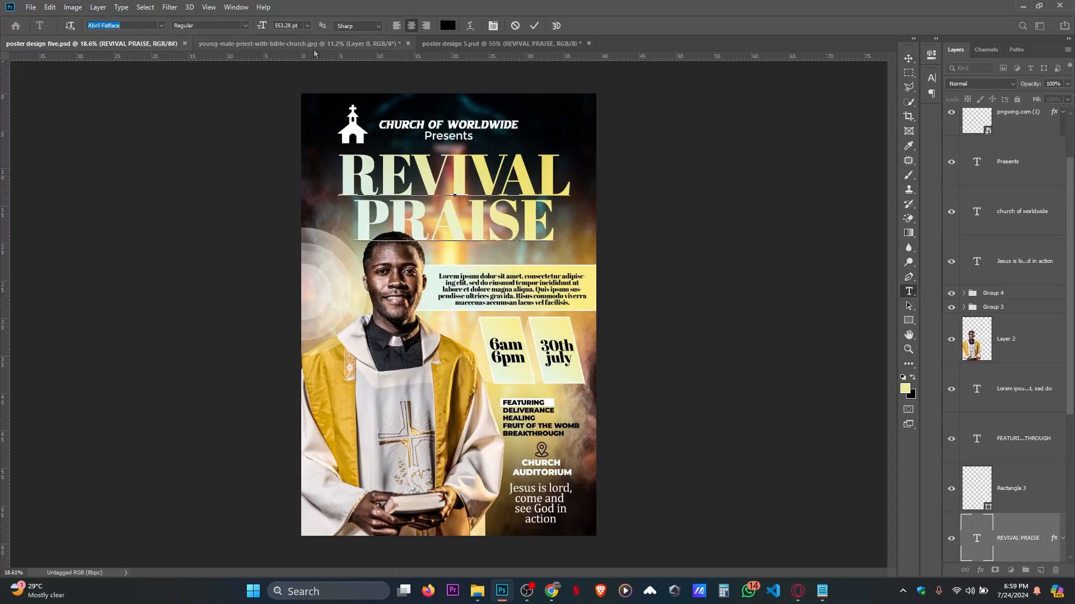
{"action": "left_click", "coordinate": [515, 26]}
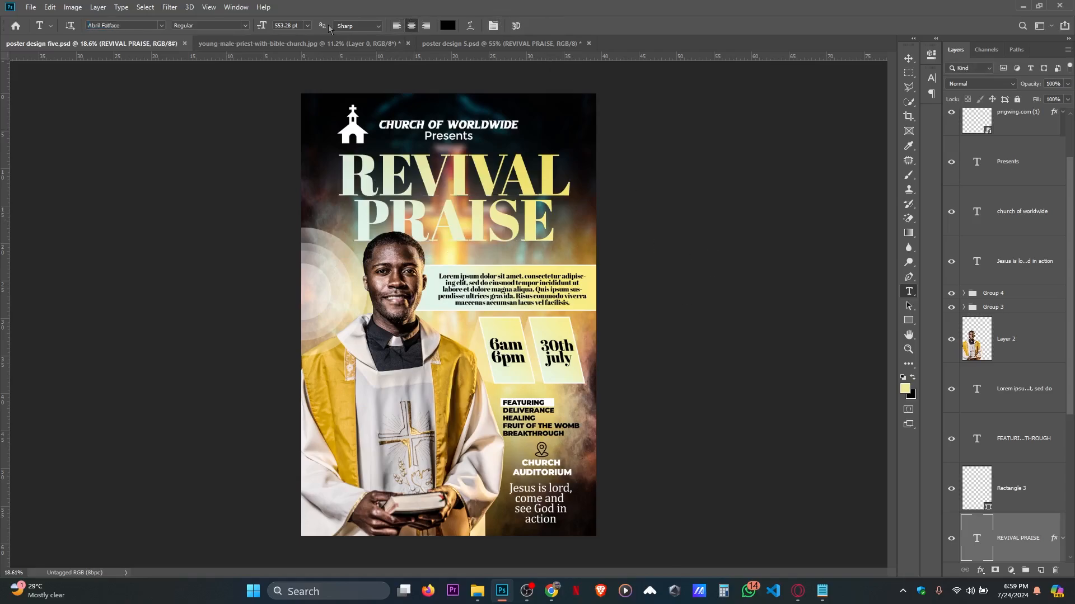
- Return to poster design 5.psd and apply the copied Abril Fatface Regular font to the REVIVAL PRAISE title
{"action": "left_click", "coordinate": [469, 43]}
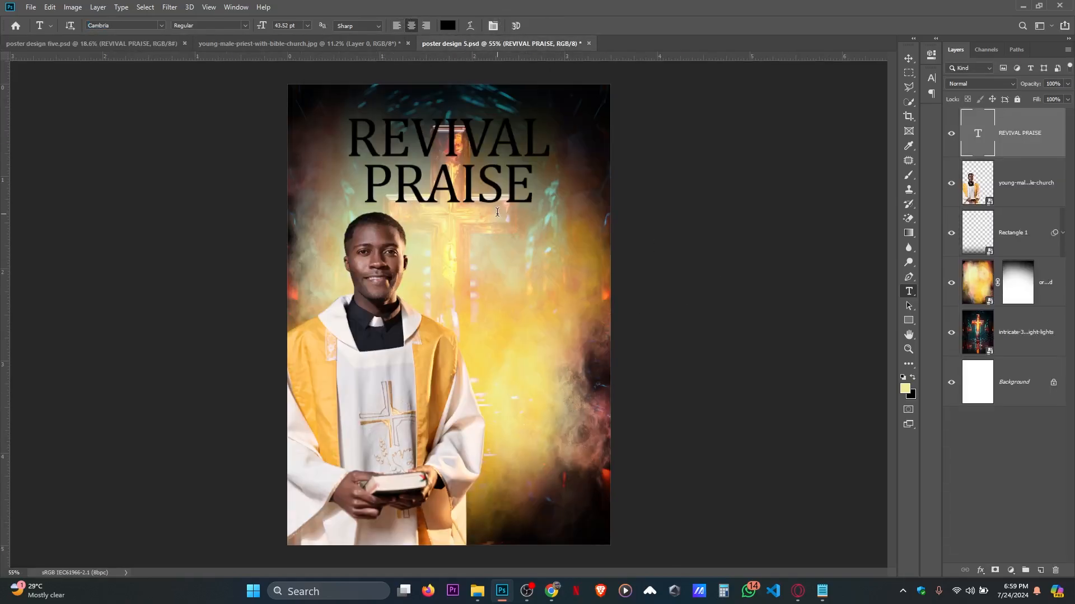
{"action": "key", "text": "ctrl+minus"}
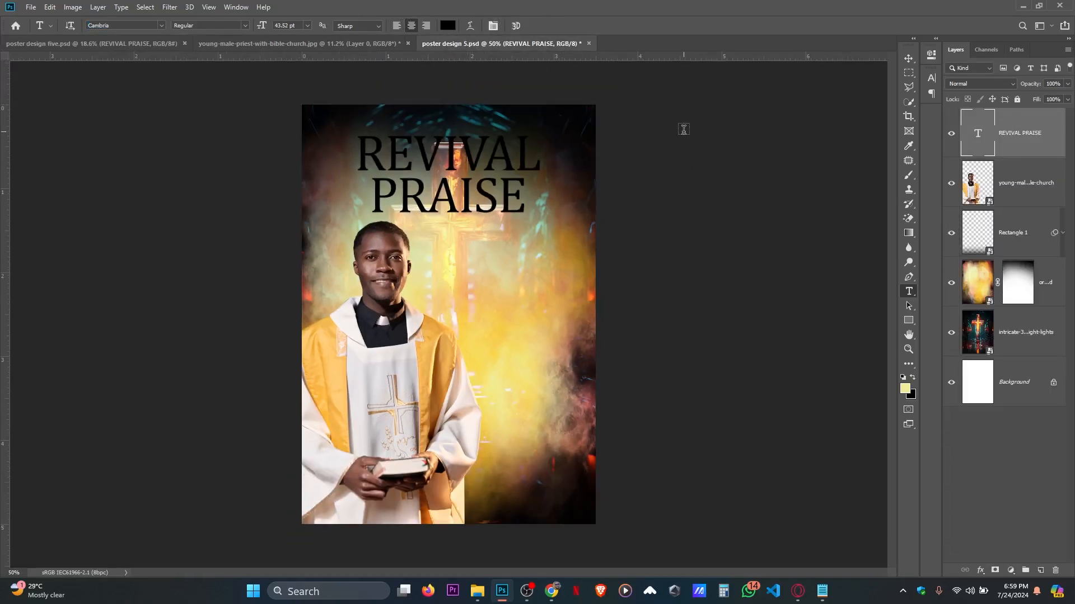
{"action": "left_click", "coordinate": [131, 28]}
{"action": "key", "text": "ctrl+v"}
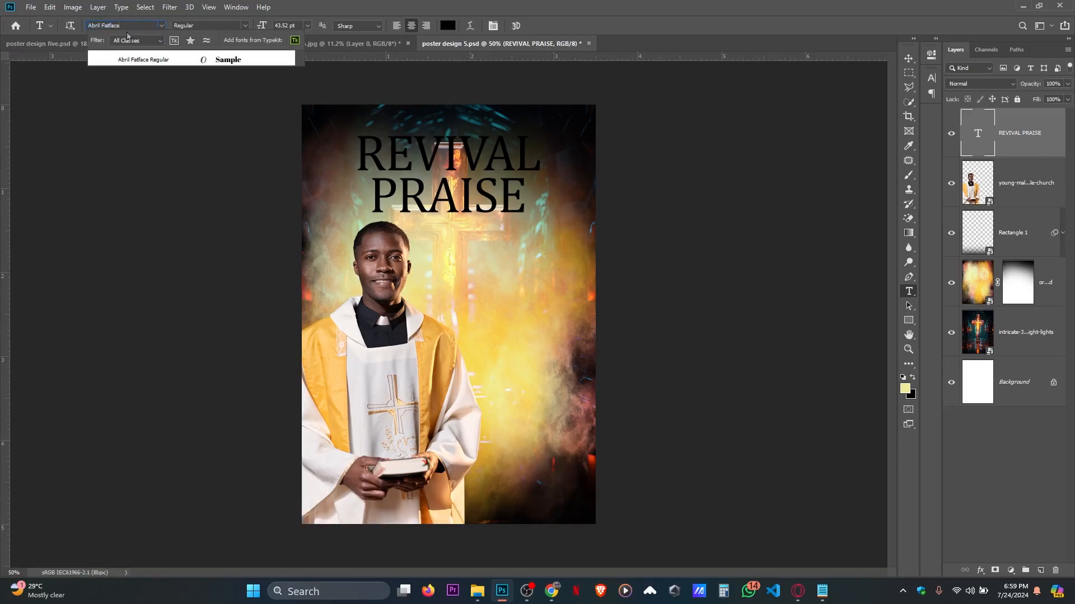
{"action": "left_click", "coordinate": [157, 65]}
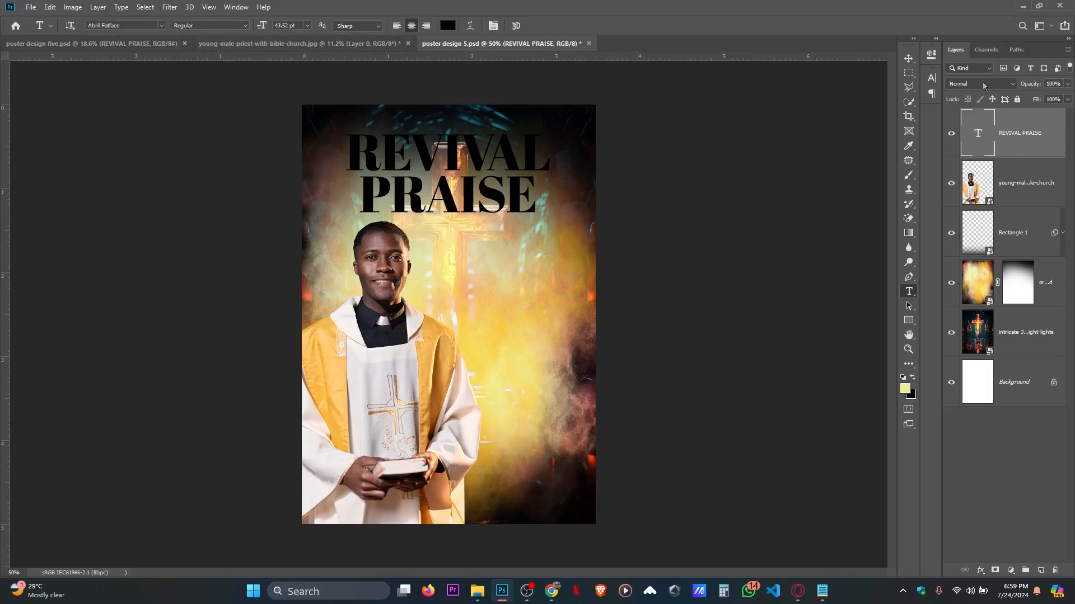
- Shift the REVIVAL PRAISE title slightly down to just above the priest's head and move its layer beneath the priest layer
{"action": "left_click", "coordinate": [908, 58]}
{"action": "left_click_drag", "start_coordinate": [523, 137], "coordinate": [520, 164]}
{"action": "left_click_drag", "start_coordinate": [1055, 150], "coordinate": [1048, 194]}
{"action": "double_click", "coordinate": [531, 221]}
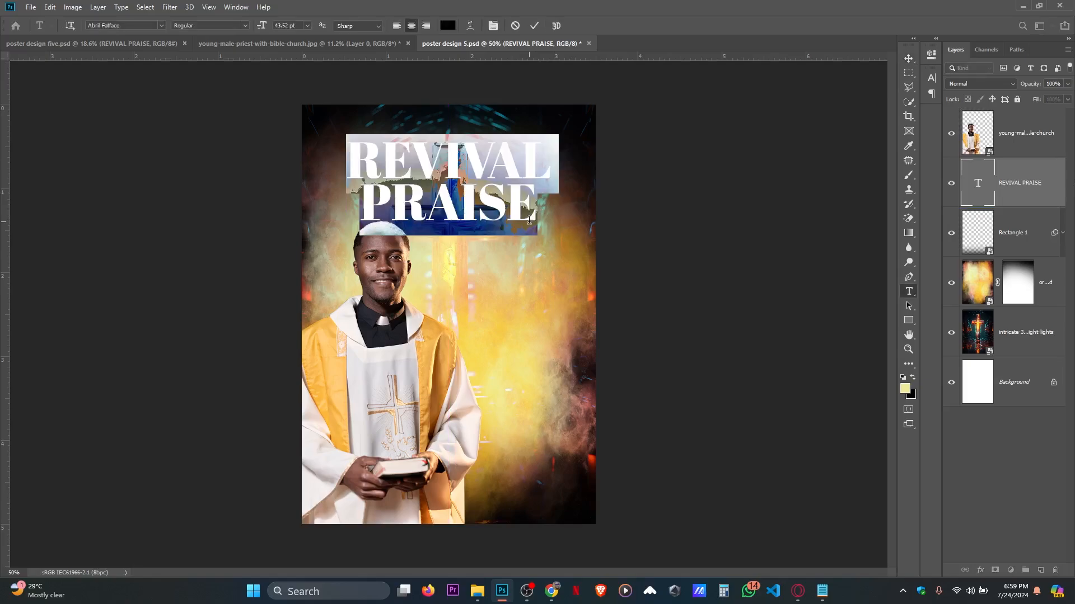
{"action": "left_click", "coordinate": [534, 25]}
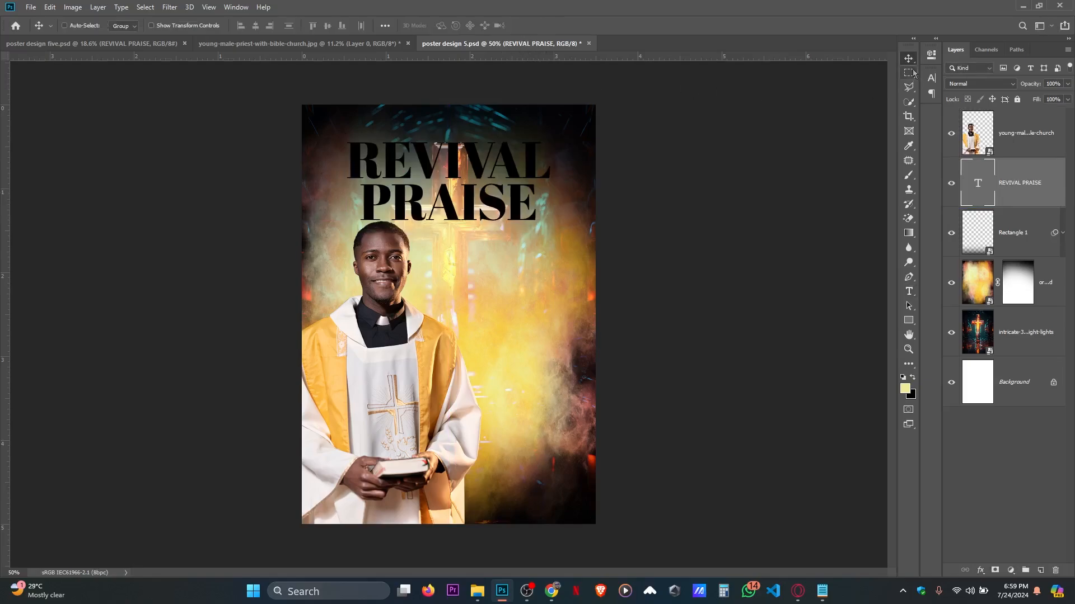
{"action": "mouse_move", "coordinate": [577, 185]}
{"action": "left_mouse_down"}
{"action": "mouse_move", "coordinate": [577, 197]}
{"action": "mouse_move", "coordinate": [577, 187]}
{"action": "left_mouse_up"}
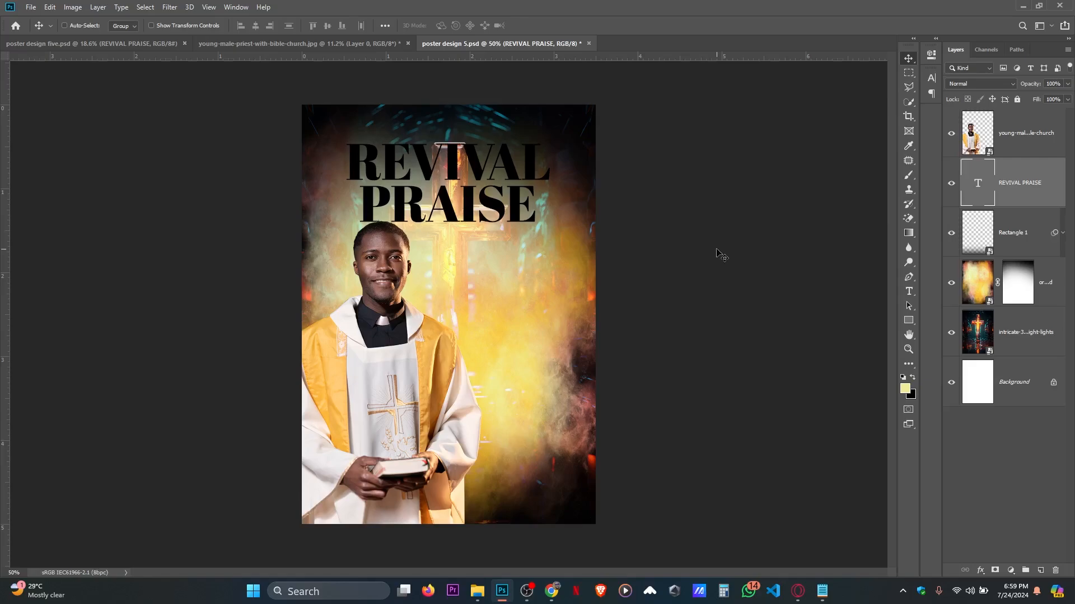
- Add a linear Gradient Overlay to the REVIVAL PRAISE title, trying the Black, White preset before selecting the pale yellow Custom preset
{"action": "double_click", "coordinate": [1053, 179]}
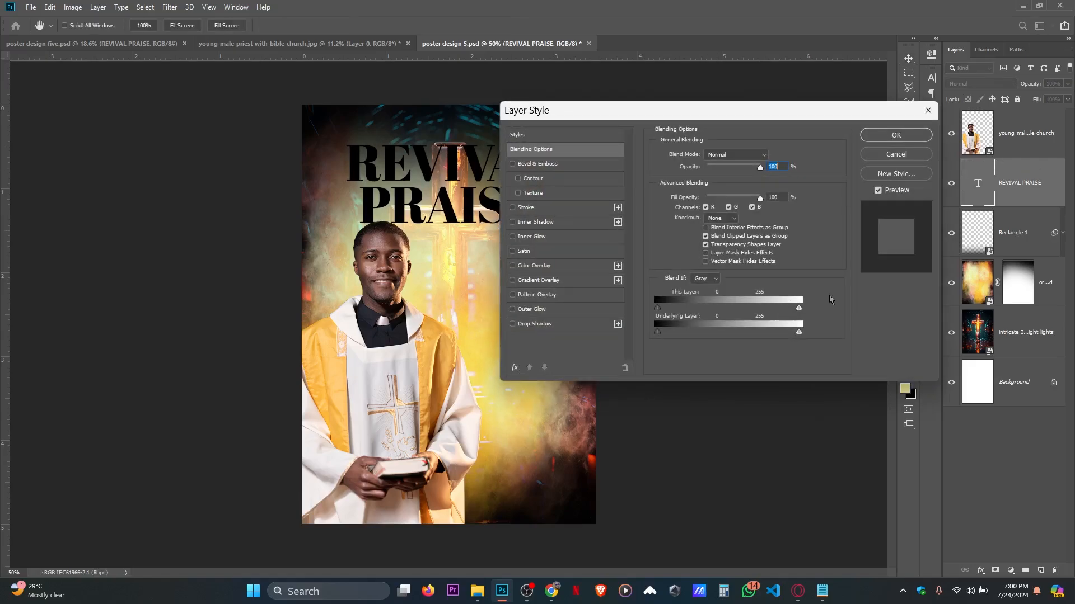
{"action": "left_click", "coordinate": [539, 281]}
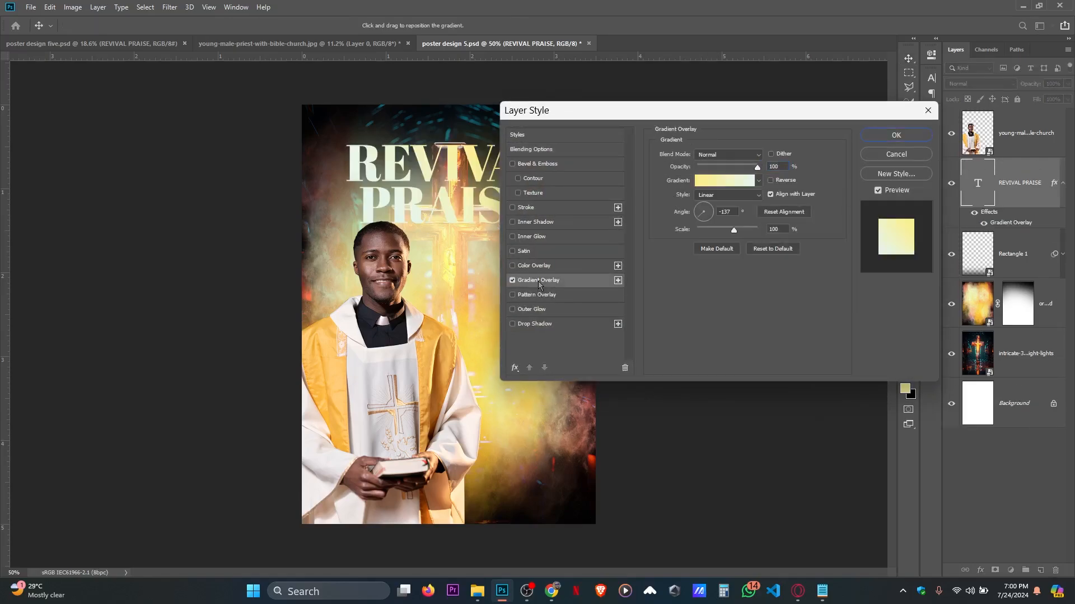
{"action": "left_click", "coordinate": [722, 184]}
{"action": "scroll", "coordinate": [935, 303], "scroll_direction": "down", "scroll_amount": 3}
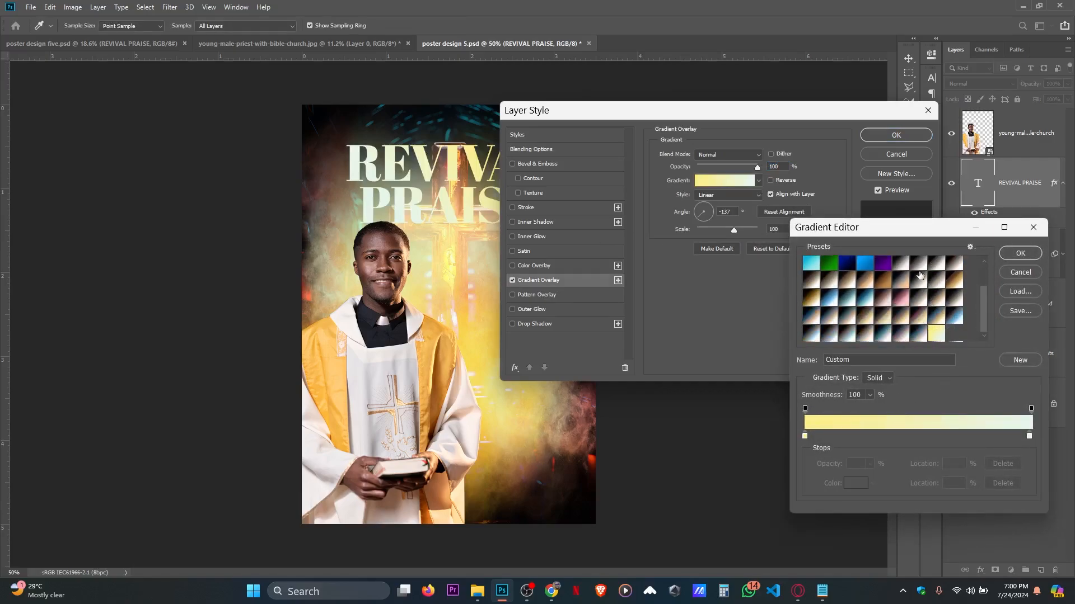
{"action": "scroll", "coordinate": [907, 283], "scroll_direction": "up", "scroll_amount": 2}
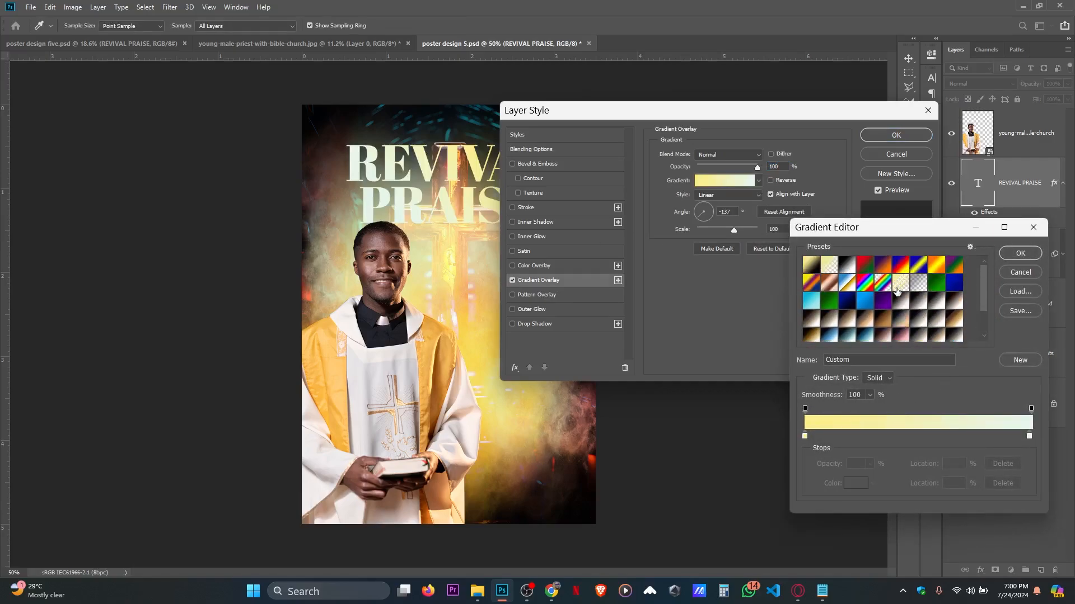
{"action": "left_click", "coordinate": [849, 265]}
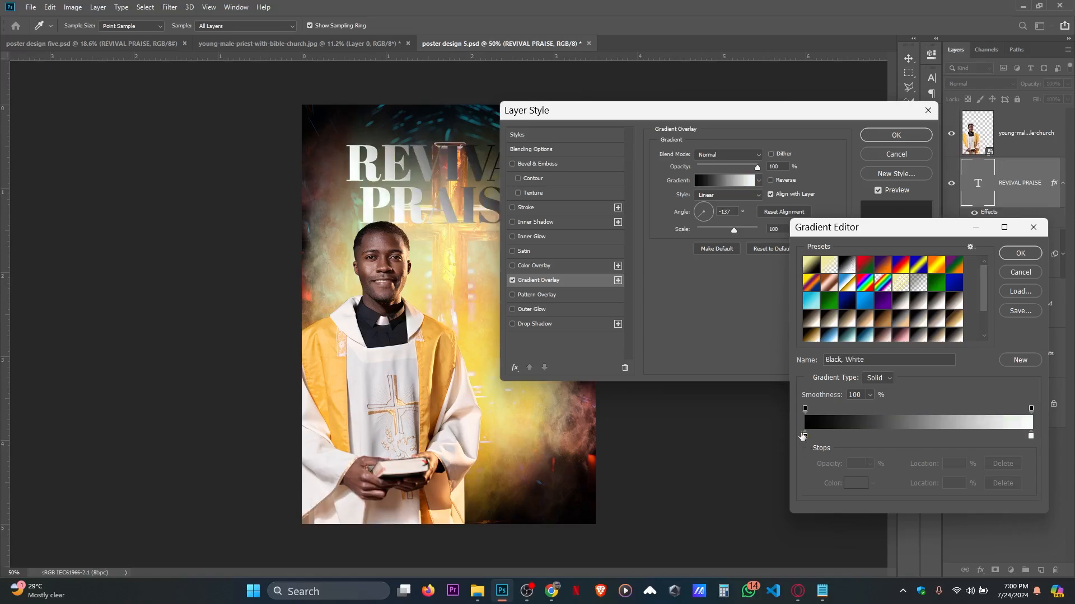
{"action": "scroll", "coordinate": [877, 318], "scroll_direction": "down", "scroll_amount": 2}
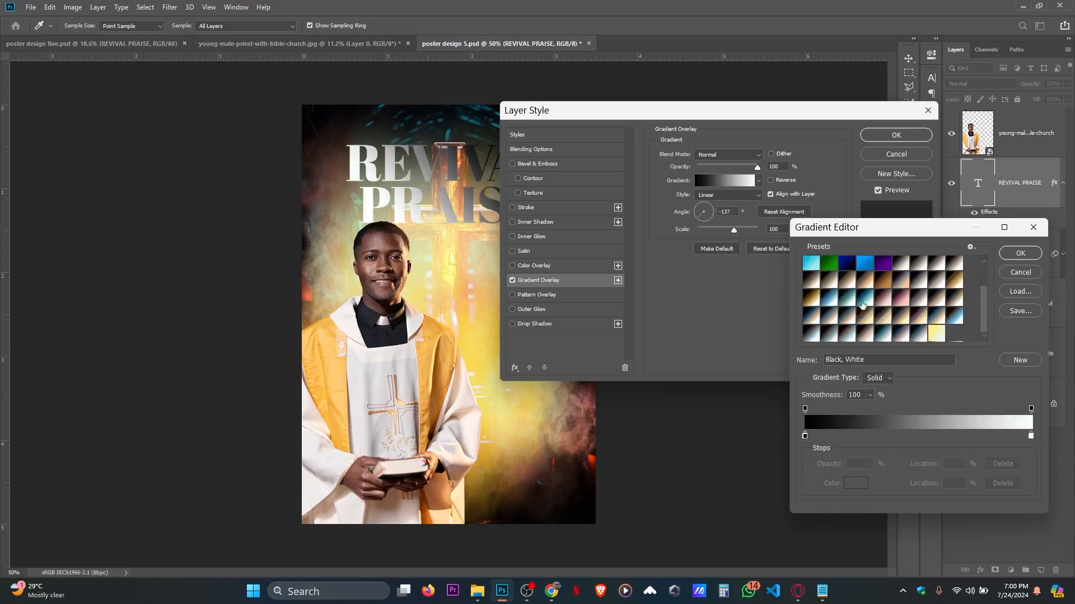
{"action": "left_click", "coordinate": [942, 335]}
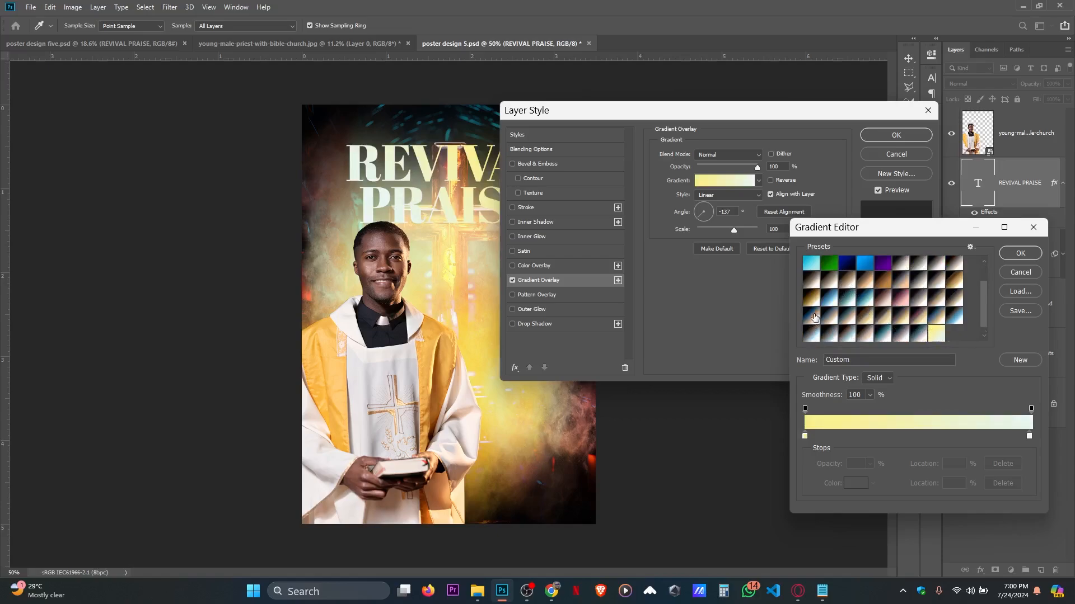
- Try the Black, White gradient on the title with its black stop recoloured to pale yellow-green e3e5a6 sampled from the poster background
{"action": "scroll", "coordinate": [815, 319], "scroll_direction": "up", "scroll_amount": 2}
{"action": "left_click", "coordinate": [846, 266]}
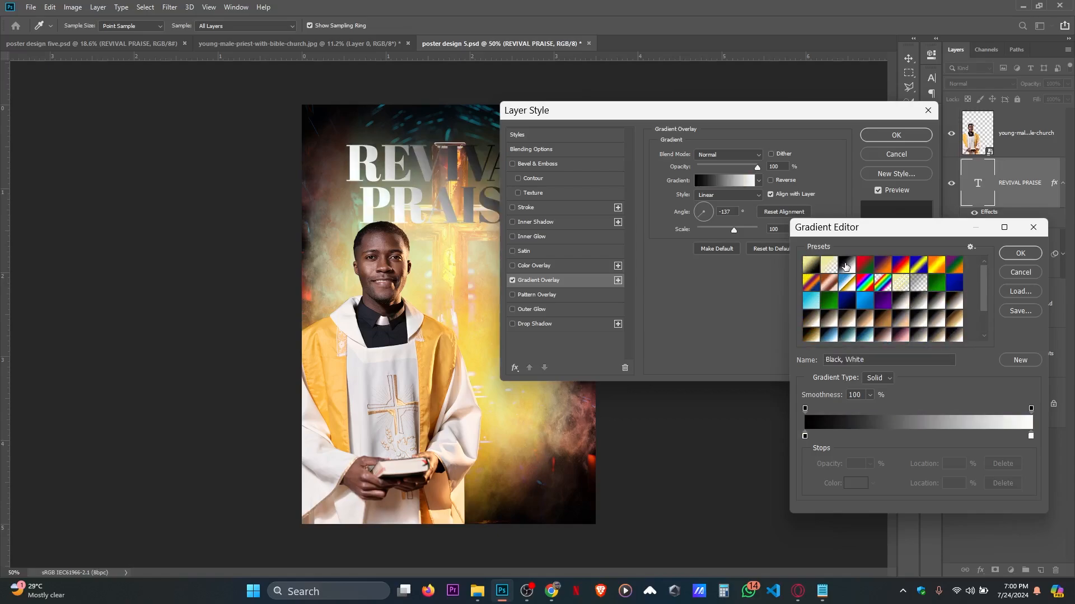
{"action": "left_click", "coordinate": [804, 436]}
{"action": "left_click", "coordinate": [853, 485]}
{"action": "left_click", "coordinate": [437, 248]}
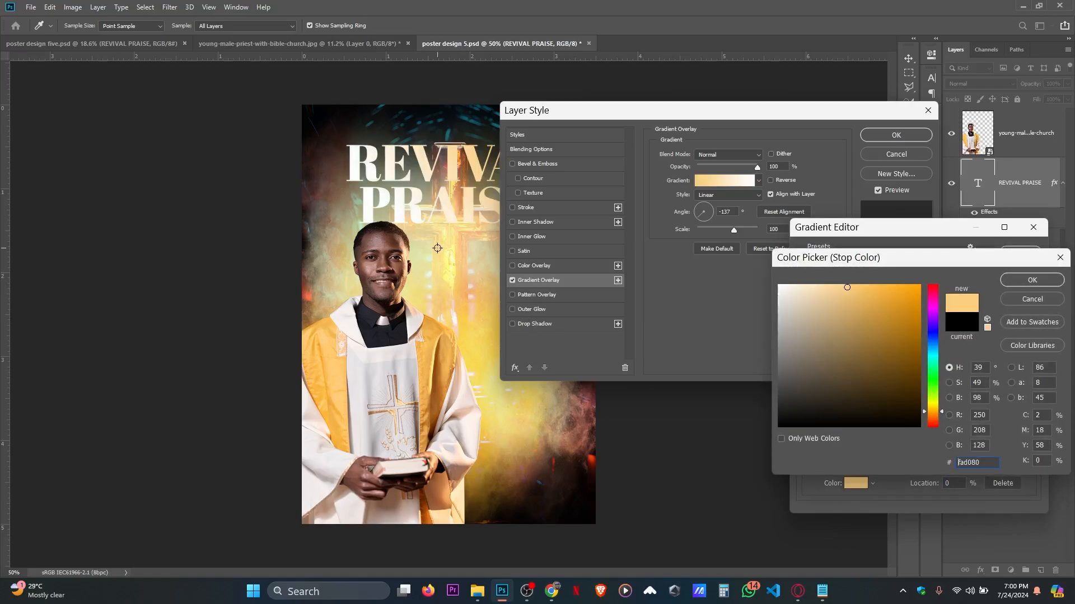
{"action": "left_click", "coordinate": [424, 255]}
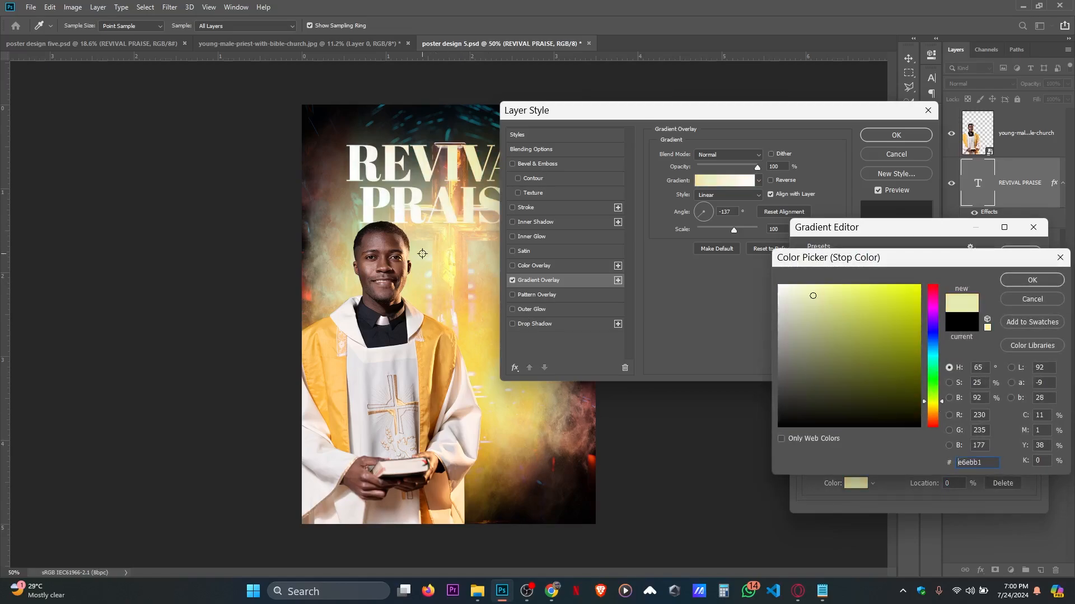
{"action": "left_click", "coordinate": [422, 253]}
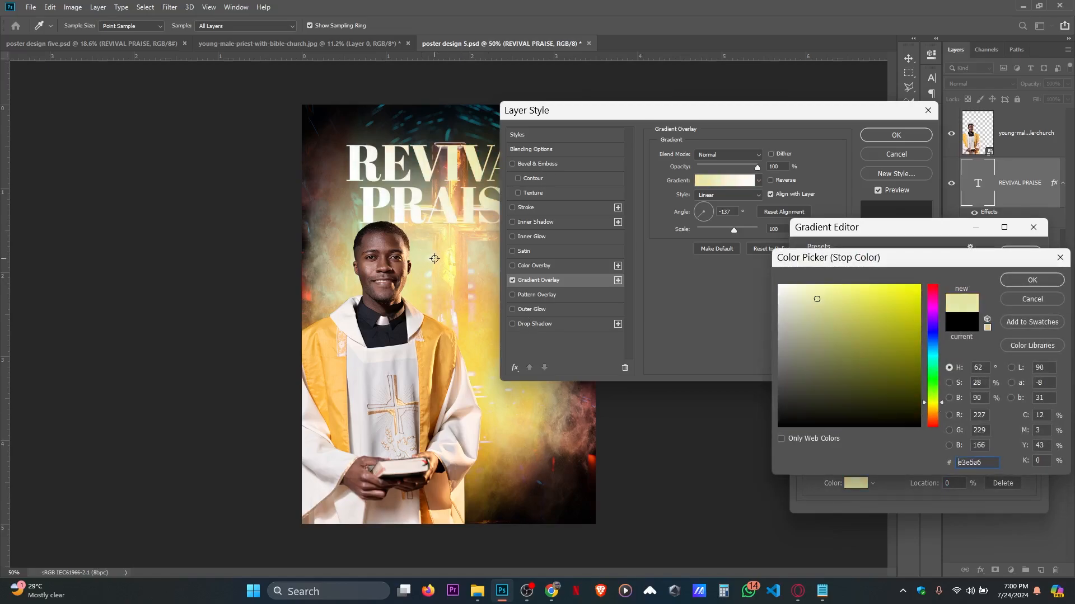
{"action": "left_click", "coordinate": [1032, 281]}
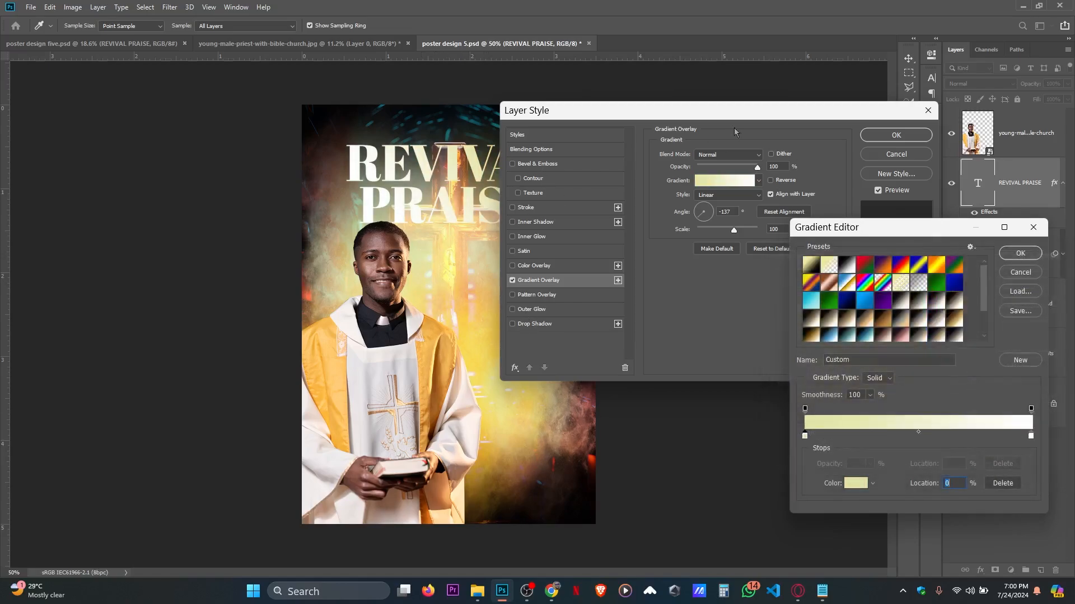
{"action": "left_click", "coordinate": [1020, 253]}
{"action": "left_click_drag", "start_coordinate": [732, 110], "coordinate": [791, 112]}
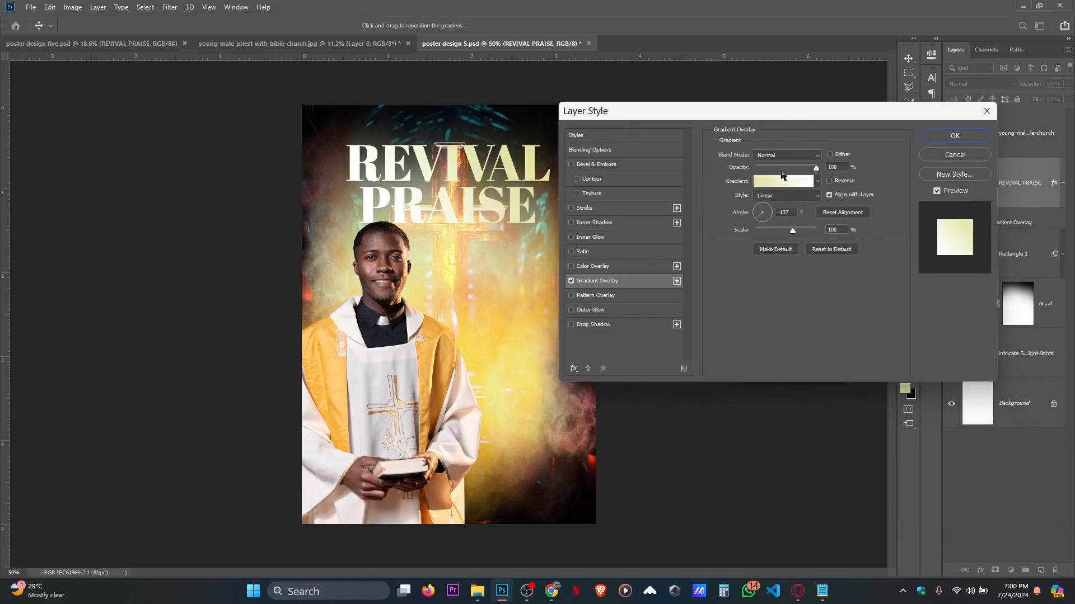
- Choose the pale yellow Custom gradient preset for the title's overlay and apply the layer style
{"action": "left_click", "coordinate": [779, 181]}
{"action": "scroll", "coordinate": [949, 341], "scroll_direction": "down", "scroll_amount": 5}
{"action": "left_click", "coordinate": [940, 335]}
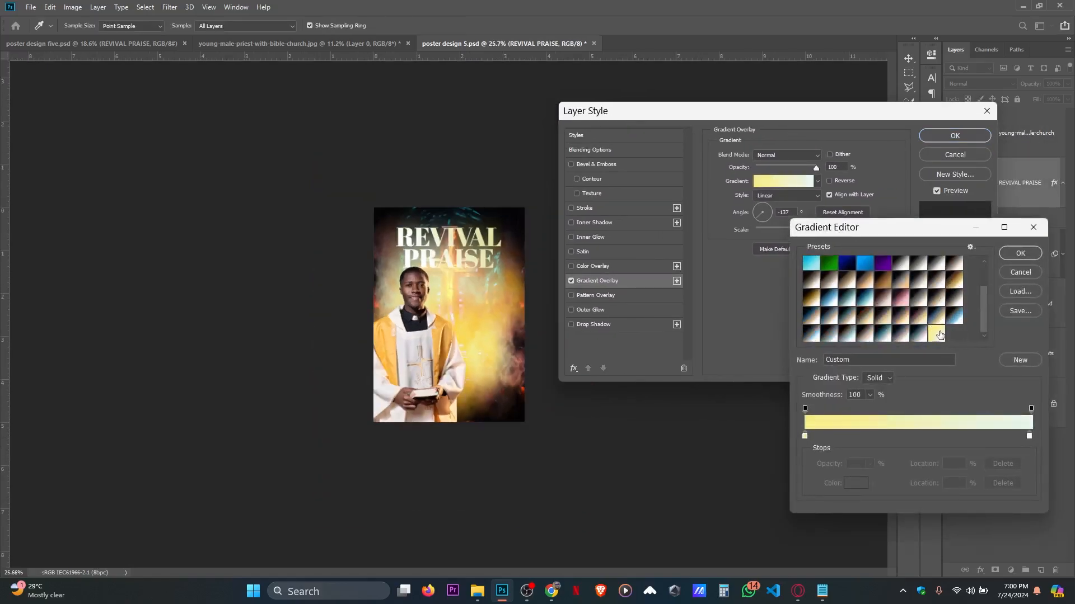
{"action": "left_click", "coordinate": [1020, 253]}
{"action": "left_click", "coordinate": [955, 136]}
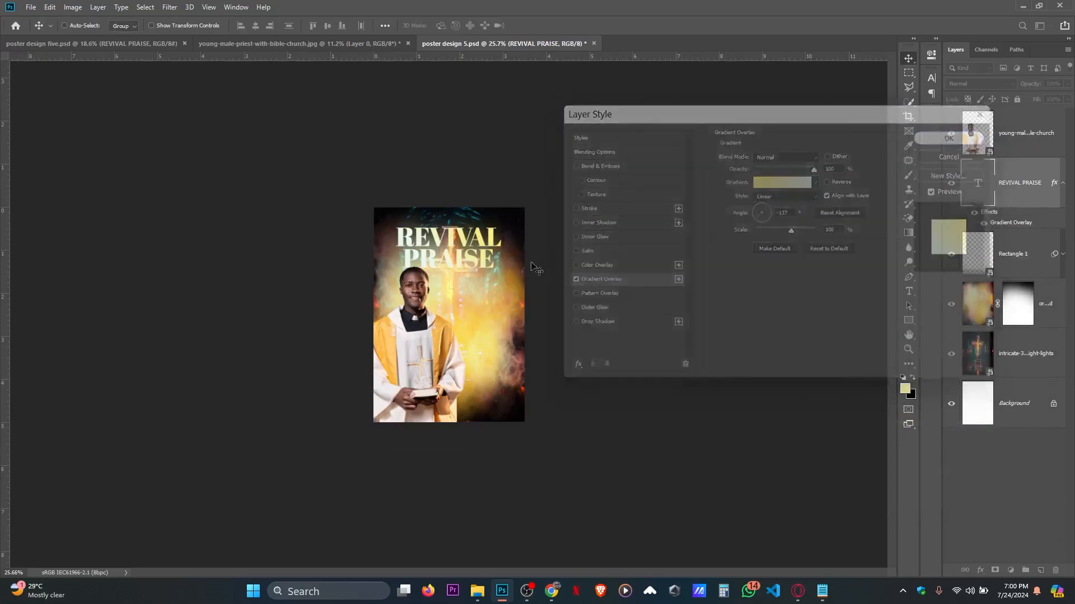
{"action": "key", "text": "v"}
- Paint black with an 800 px soft brush on the watercolor layer's mask, across the poster's upper edge behind the title
{"action": "scroll", "coordinate": [511, 252], "scroll_direction": "up", "scroll_amount": 4}
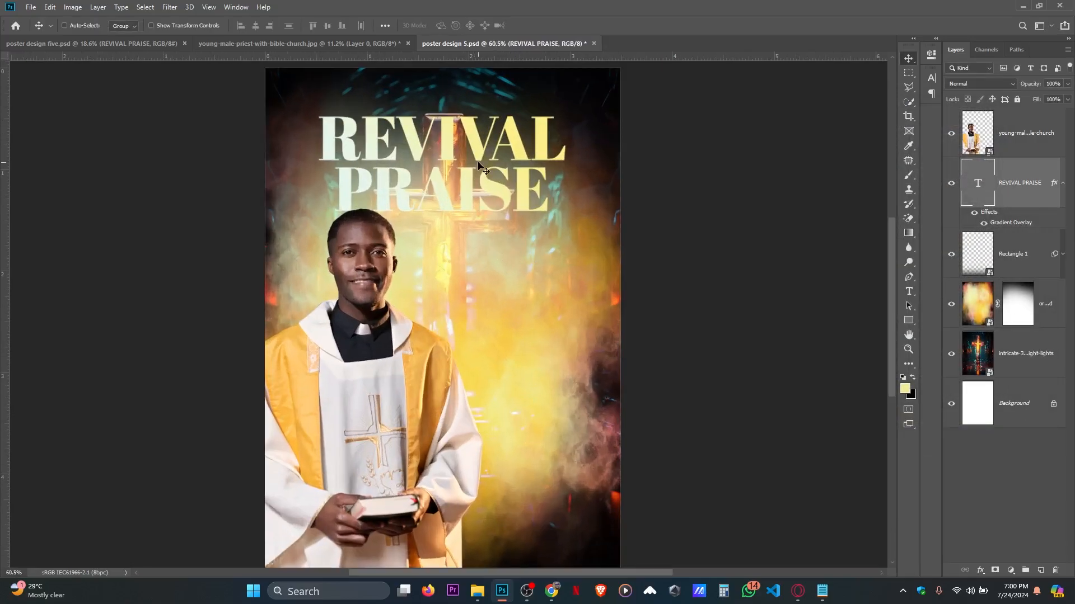
{"action": "scroll", "coordinate": [479, 165], "scroll_direction": "down", "scroll_amount": 1}
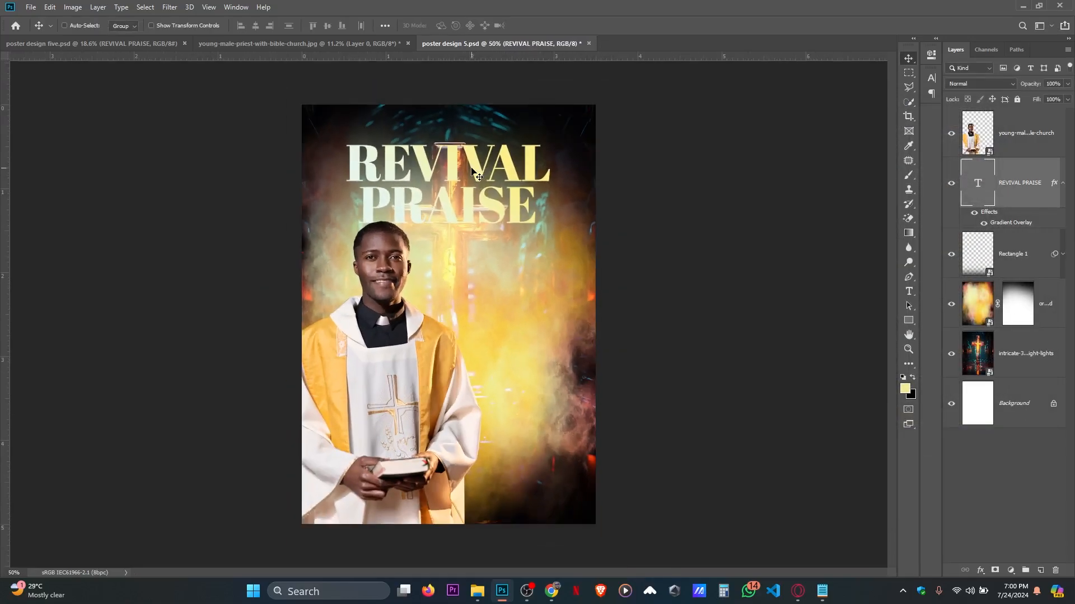
{"action": "scroll", "coordinate": [473, 173], "scroll_direction": "up", "scroll_amount": 1}
{"action": "scroll", "coordinate": [473, 174], "scroll_direction": "down", "scroll_amount": 2}
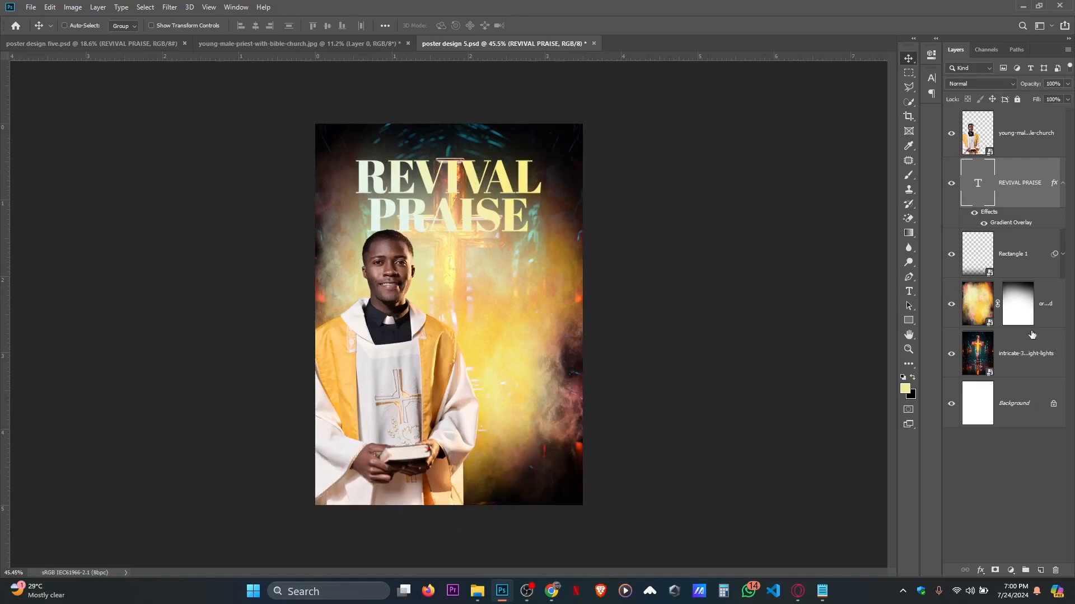
{"action": "left_click", "coordinate": [1027, 314]}
{"action": "left_click", "coordinate": [909, 175]}
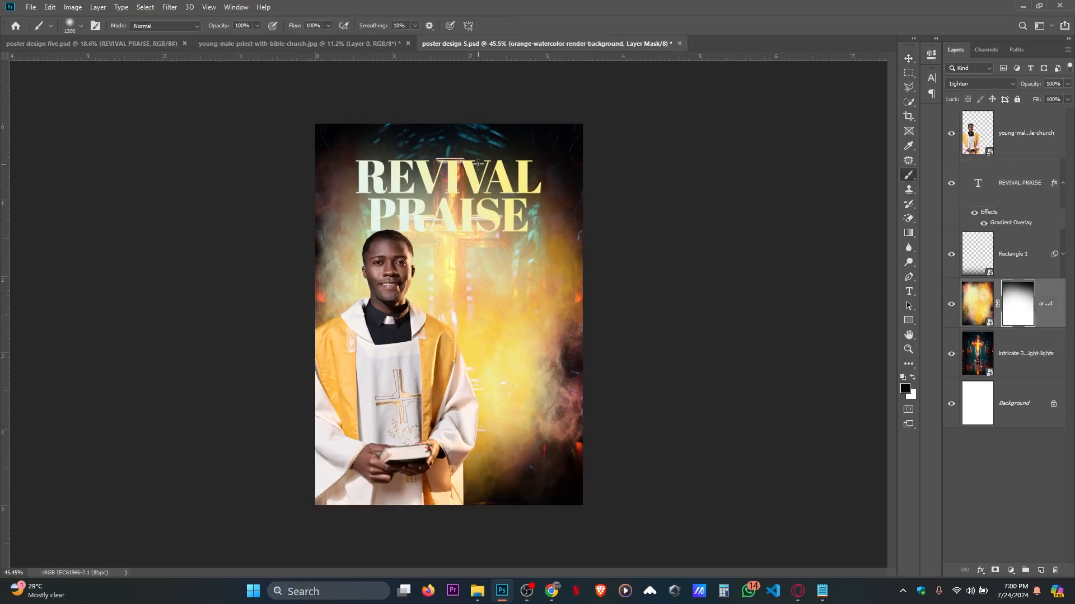
{"action": "key", "text": "bracketleft"}
{"action": "key", "text": "bracketleft"}
{"action": "key", "text": "bracketleft"}
{"action": "key", "text": "bracketleft"}
{"action": "scroll", "coordinate": [551, 151], "scroll_direction": "down", "scroll_amount": 1}
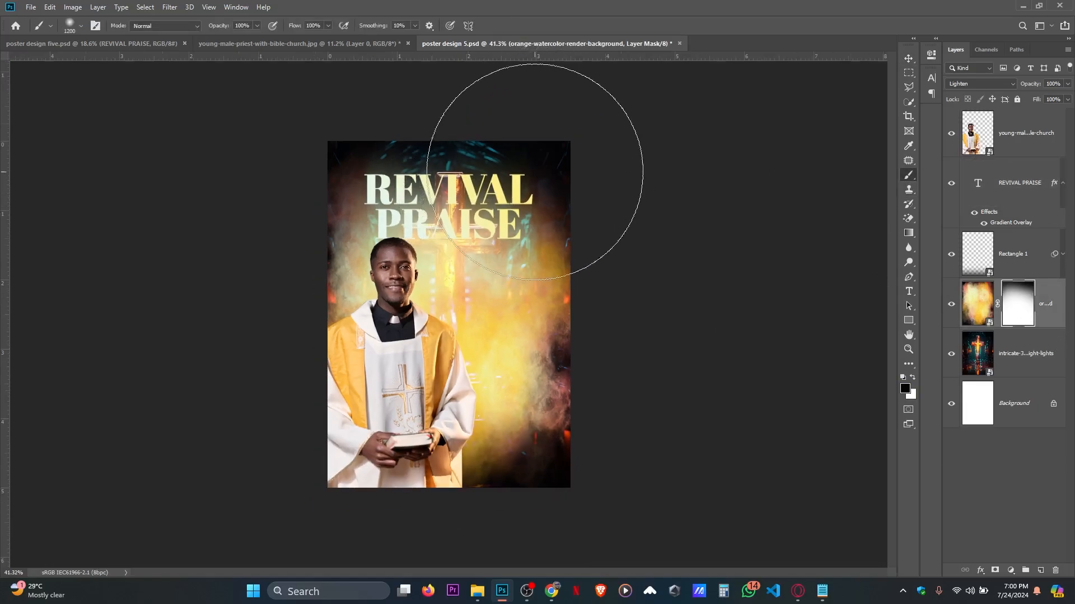
{"action": "mouse_move", "coordinate": [562, 189]}
{"action": "left_mouse_down"}
{"action": "mouse_move", "coordinate": [492, 165]}
{"action": "mouse_move", "coordinate": [77, 156]}
{"action": "left_mouse_up"}
{"action": "key", "text": "ctrl+z"}
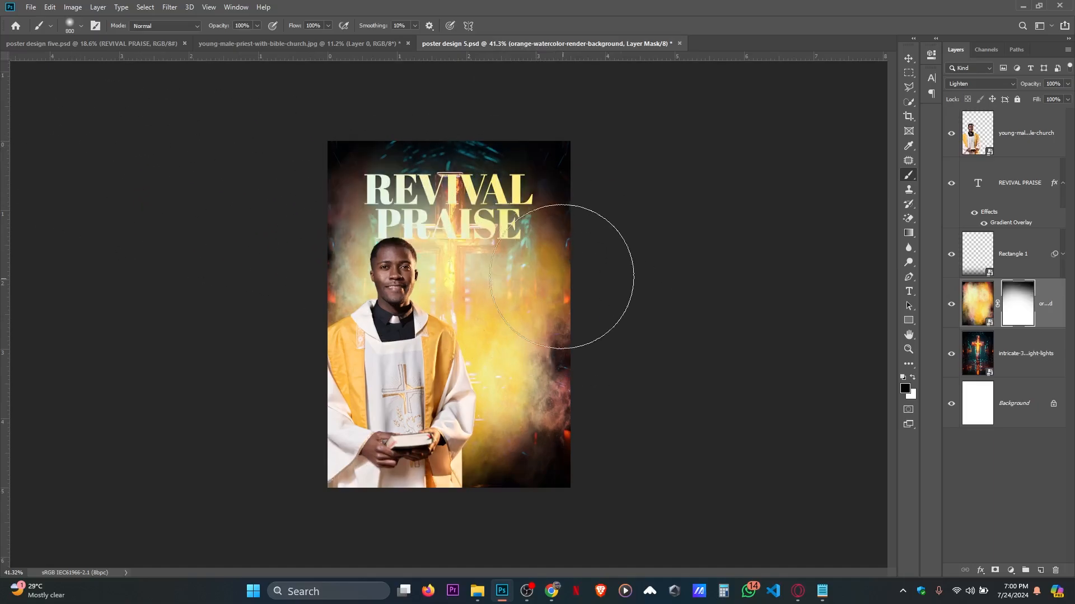
{"action": "left_click_drag", "start_coordinate": [504, 163], "coordinate": [269, 168]}
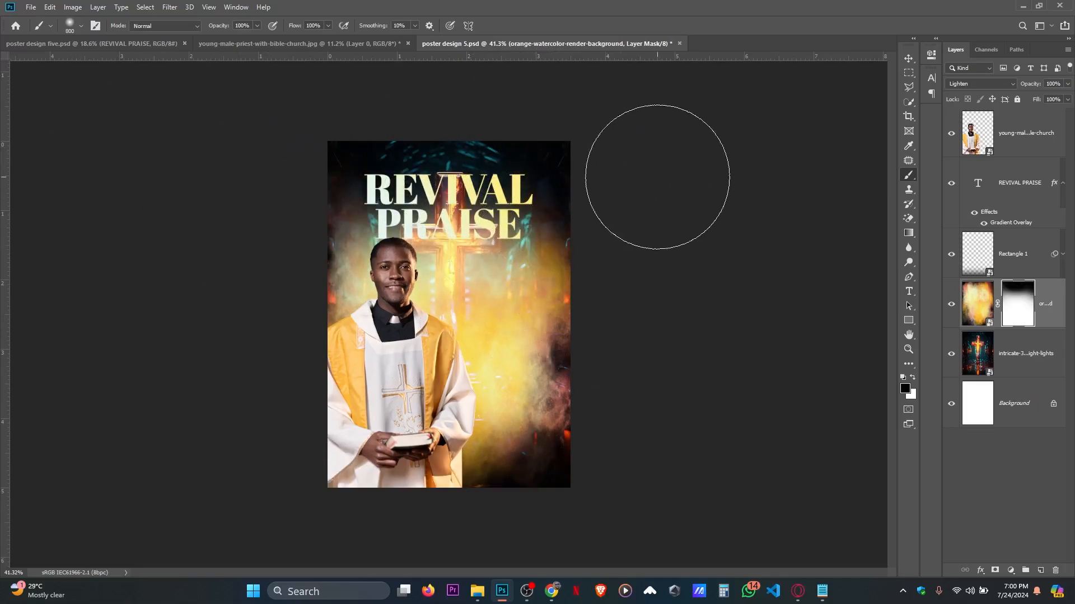
{"action": "scroll", "coordinate": [569, 150], "scroll_direction": "up", "scroll_amount": 2}
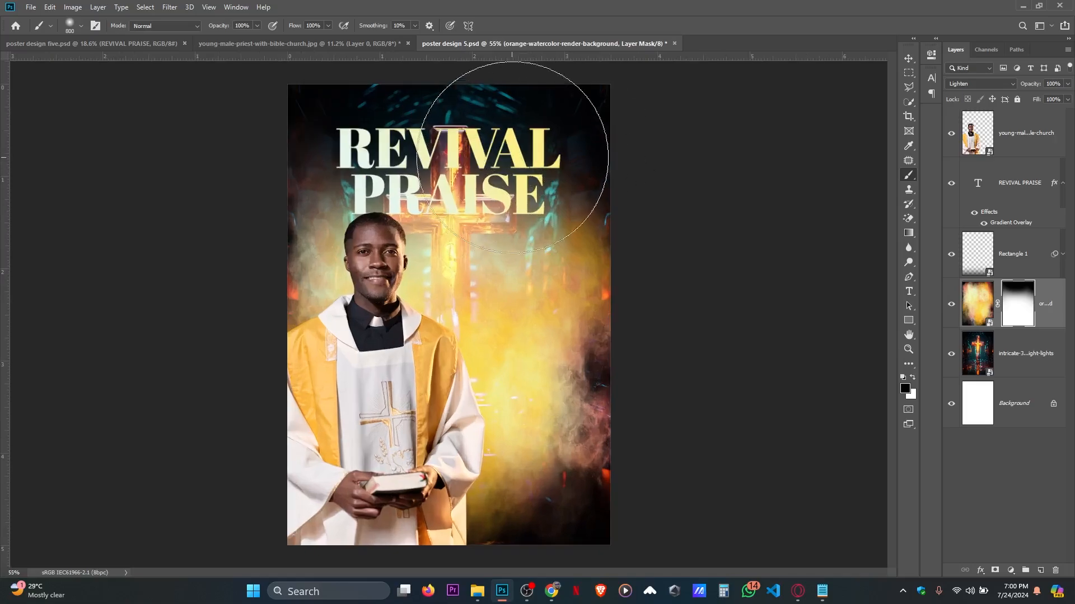
- Switch back to the Move tool and save the poster document
{"action": "left_click", "coordinate": [908, 58]}
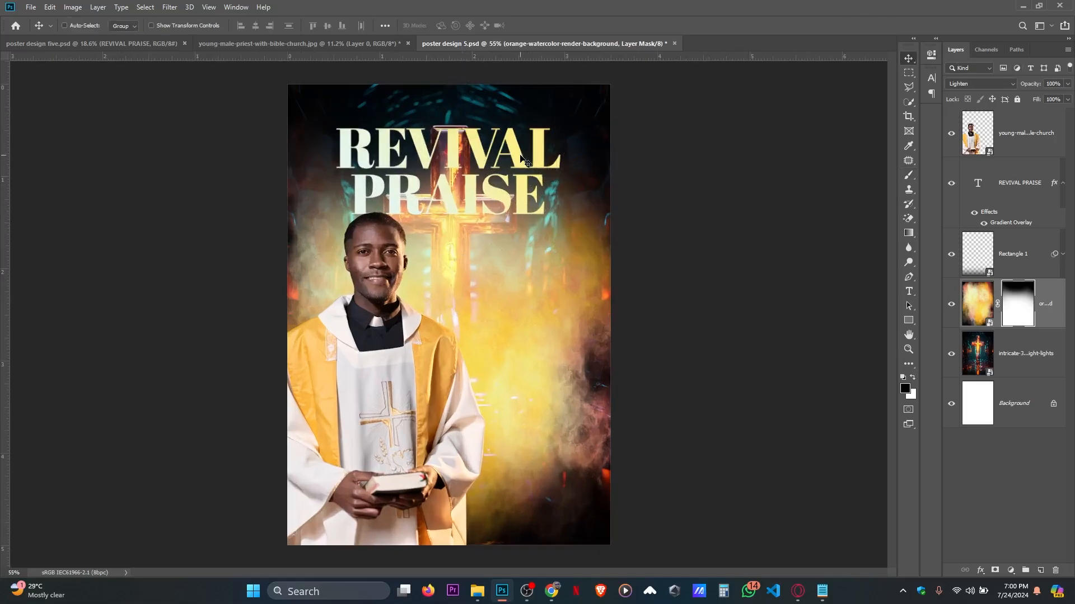
{"action": "scroll", "coordinate": [446, 210], "scroll_direction": "up", "scroll_amount": 2}
{"action": "scroll", "coordinate": [446, 210], "scroll_direction": "down", "scroll_amount": 1}
{"action": "key", "text": "ctrl+s"}
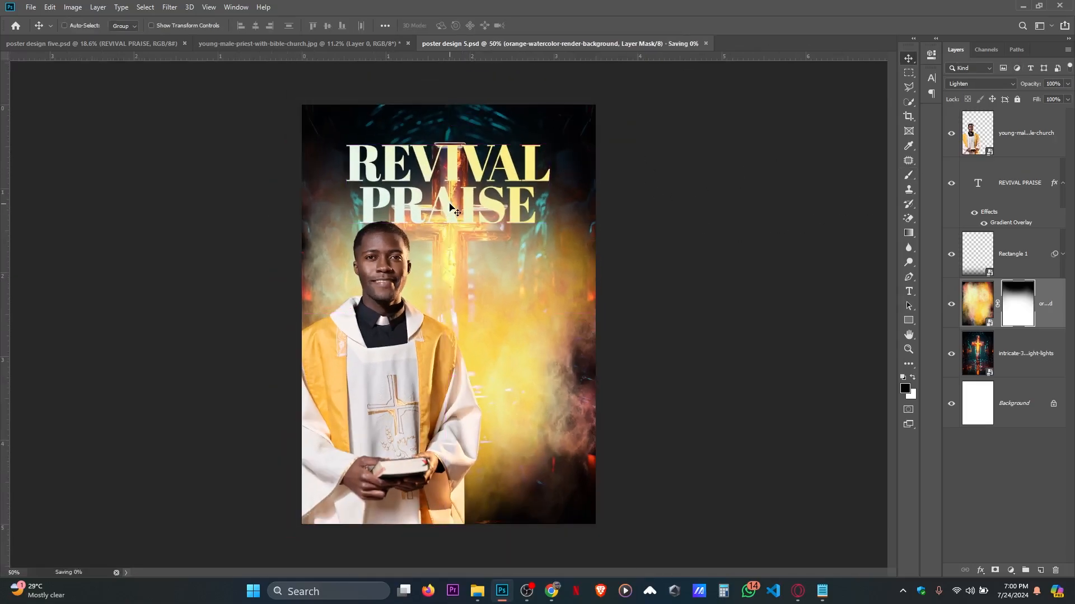
- Add a new text line reading CHURCH OF WORLDWIDE in capitals, in 66 pt Abril Fatface Regular, across the middle of the poster
{"action": "left_click", "coordinate": [908, 291]}
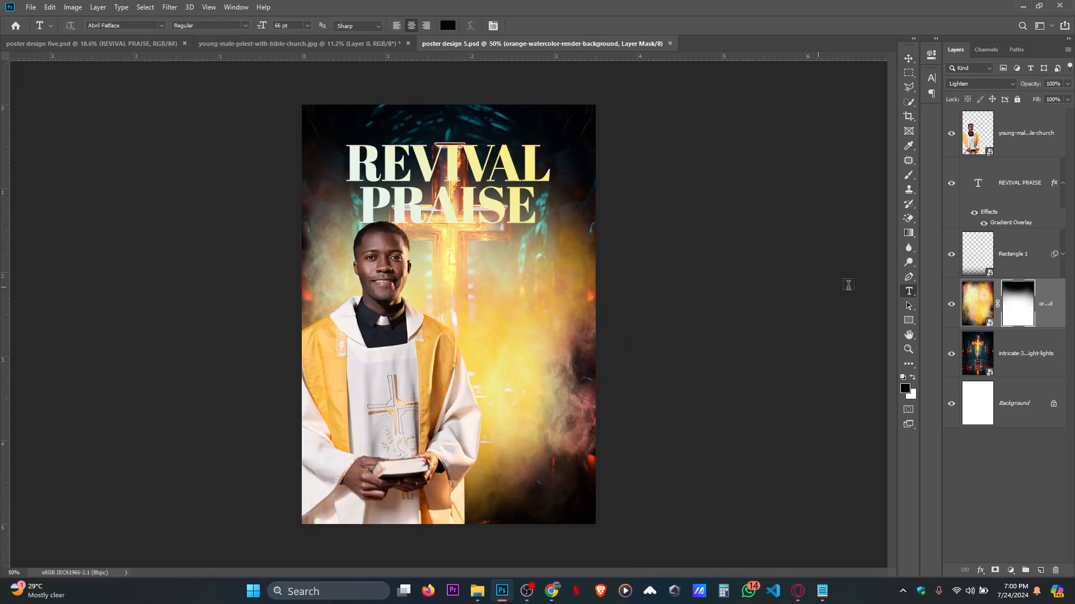
{"action": "left_click", "coordinate": [475, 297]}
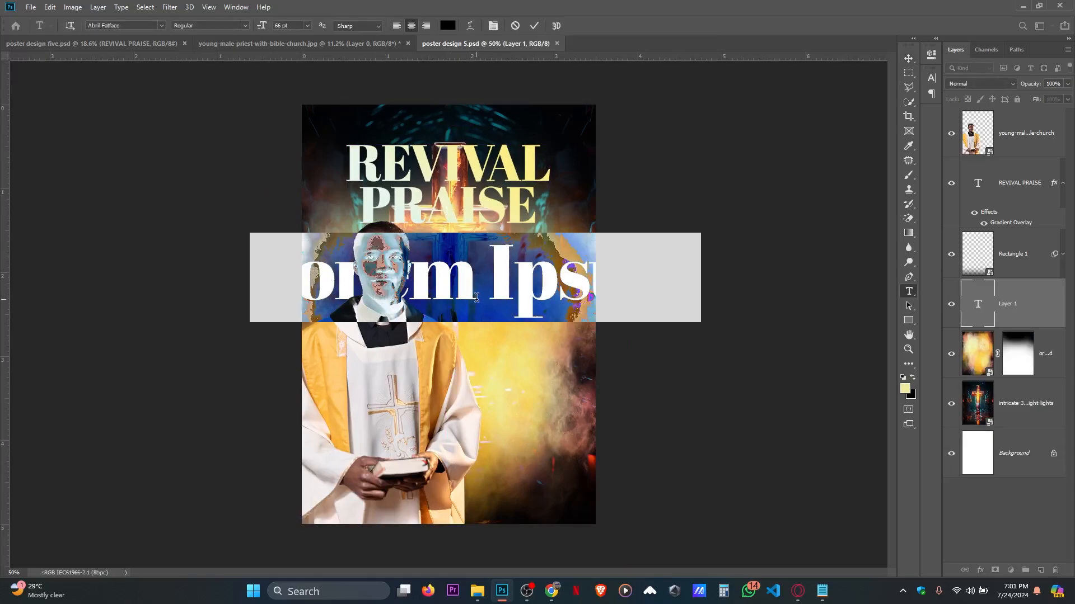
{"action": "type", "text": "church c"}
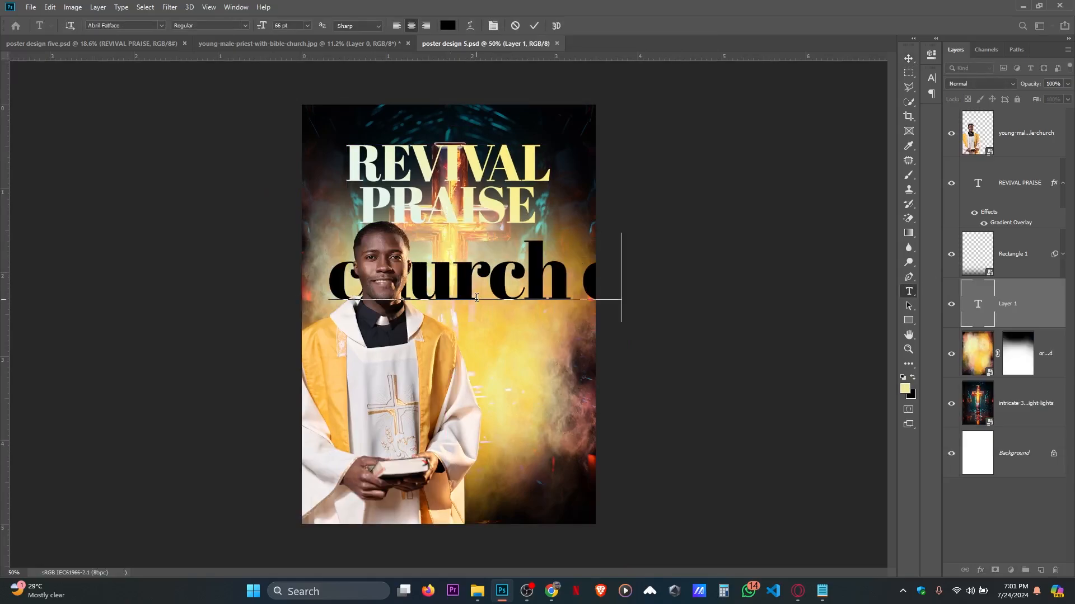
{"action": "key", "text": "BackSpace"}
{"action": "key", "text": "BackSpace"}
{"action": "key", "text": "ctrl+a"}
{"action": "key", "text": "BackSpace"}
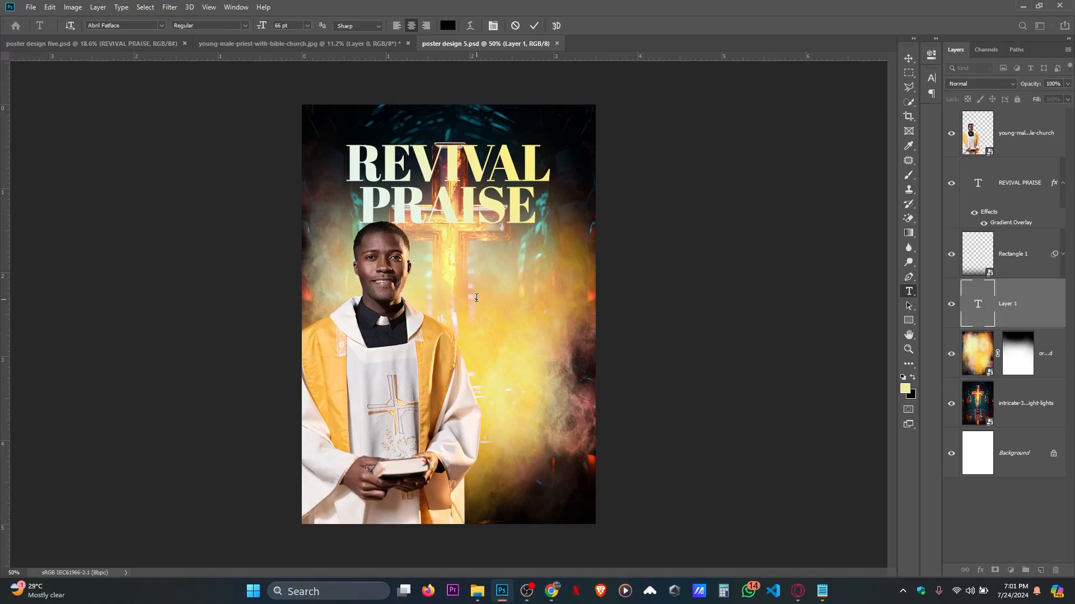
{"action": "type", "text": "CHURCH O"}
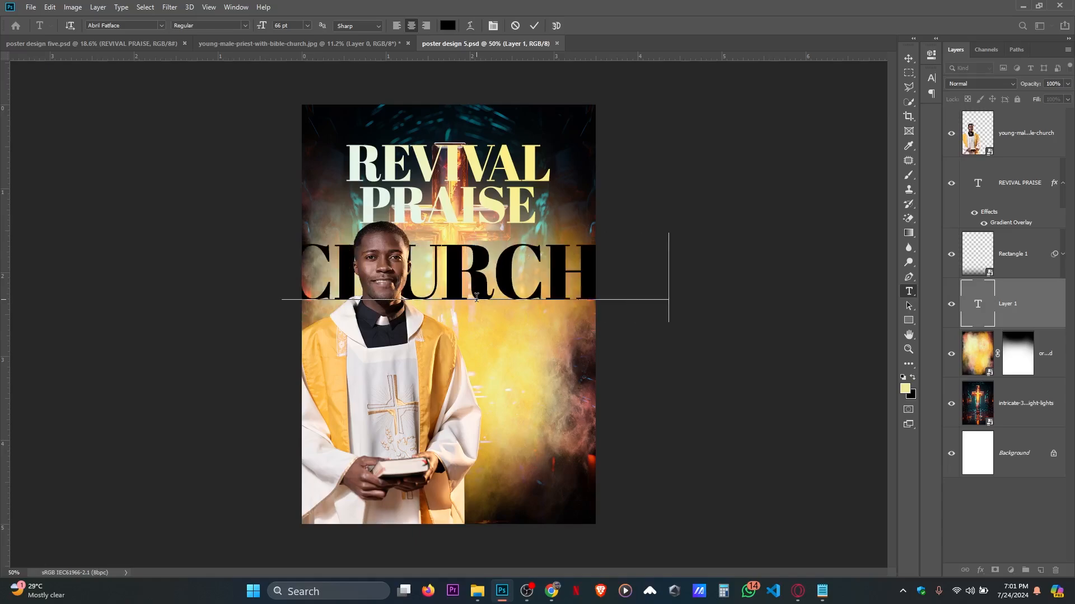
{"action": "type", "text": "F WORSH"}
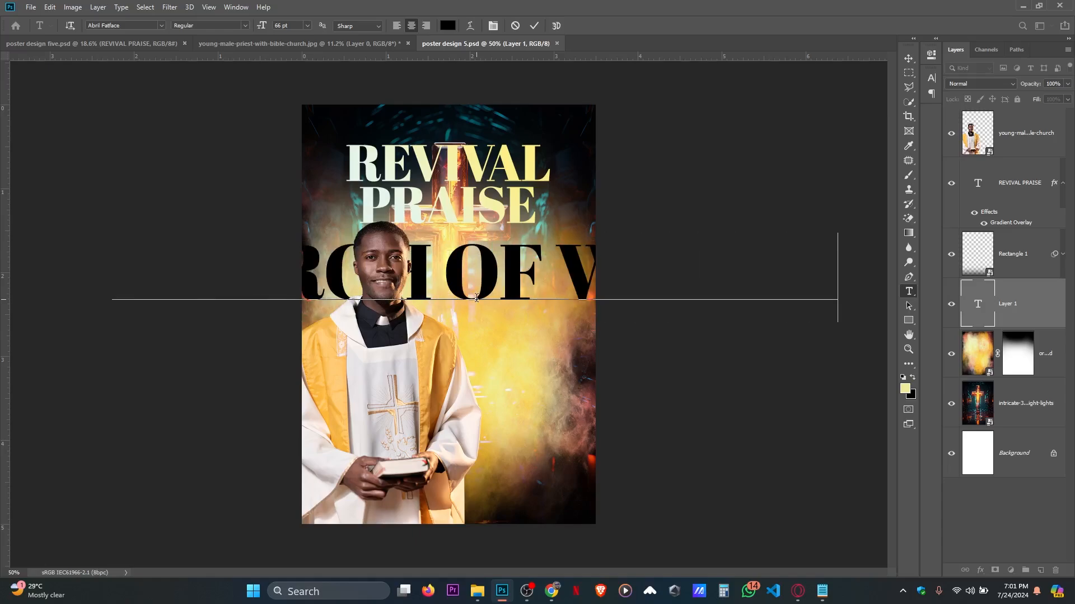
{"action": "type", "text": "IP"}
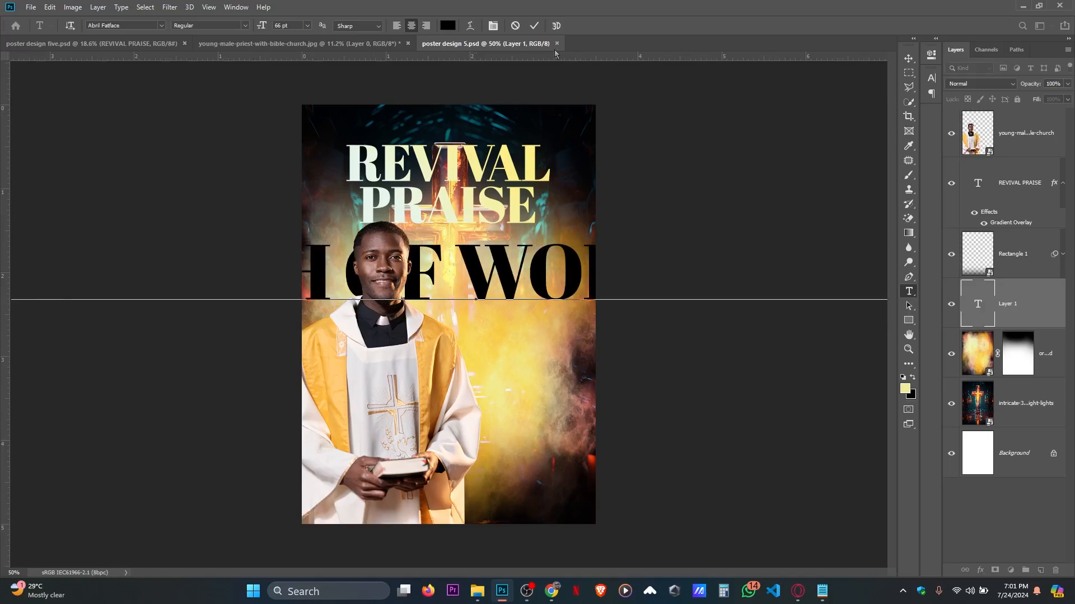
{"action": "left_click", "coordinate": [534, 26]}
- Set the CHURCH OF WORLDWIDE text colour to white, ffffff
{"action": "left_click", "coordinate": [448, 25]}
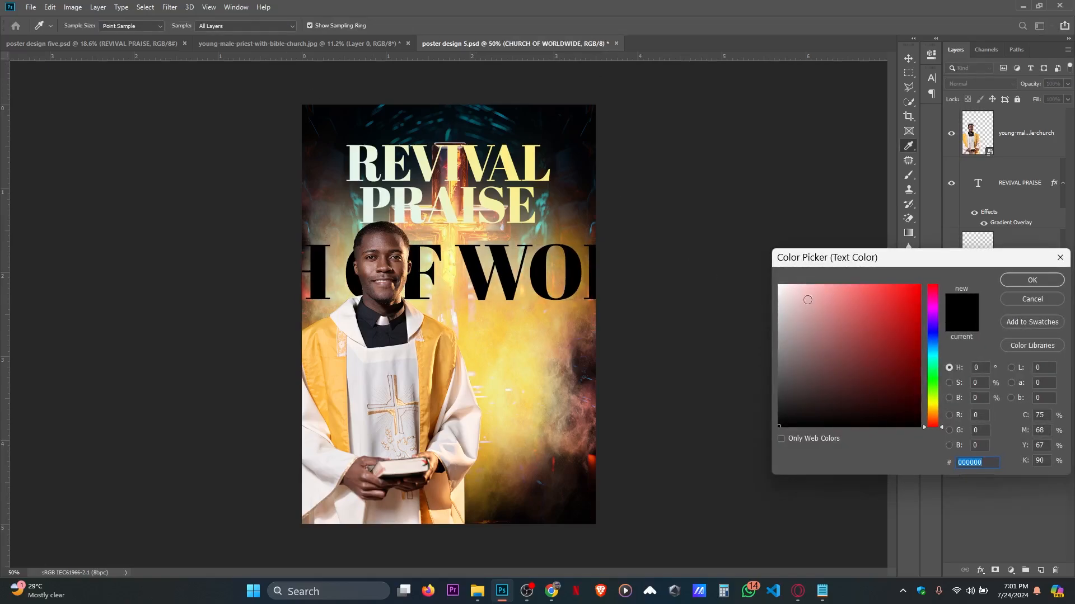
{"action": "type", "text": "ffffff"}
{"action": "key", "text": "Return"}
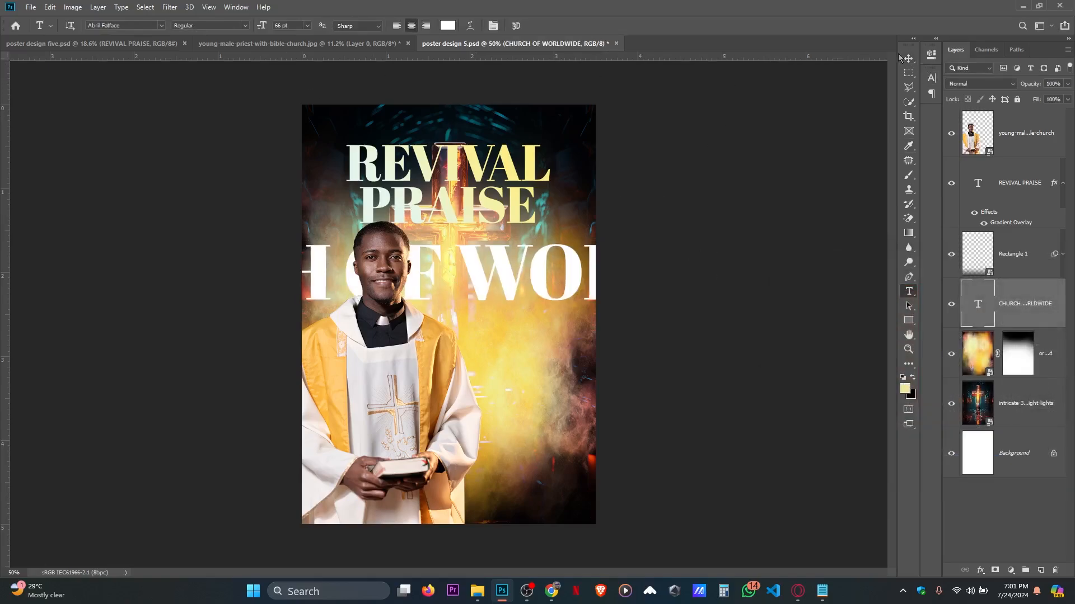
- Scale the CHURCH OF WORLDWIDE text down to a single small line and centre it near the poster's upper edge, above REVIVAL PRAISE
{"action": "key", "text": "ctrl+t"}
{"action": "left_click_drag", "start_coordinate": [472, 319], "coordinate": [461, 124]}
{"action": "key", "text": "Return"}
{"action": "key", "text": "v"}
{"action": "scroll", "coordinate": [461, 127], "scroll_direction": "up", "scroll_amount": 5}
{"action": "key", "text": "ctrl+t"}
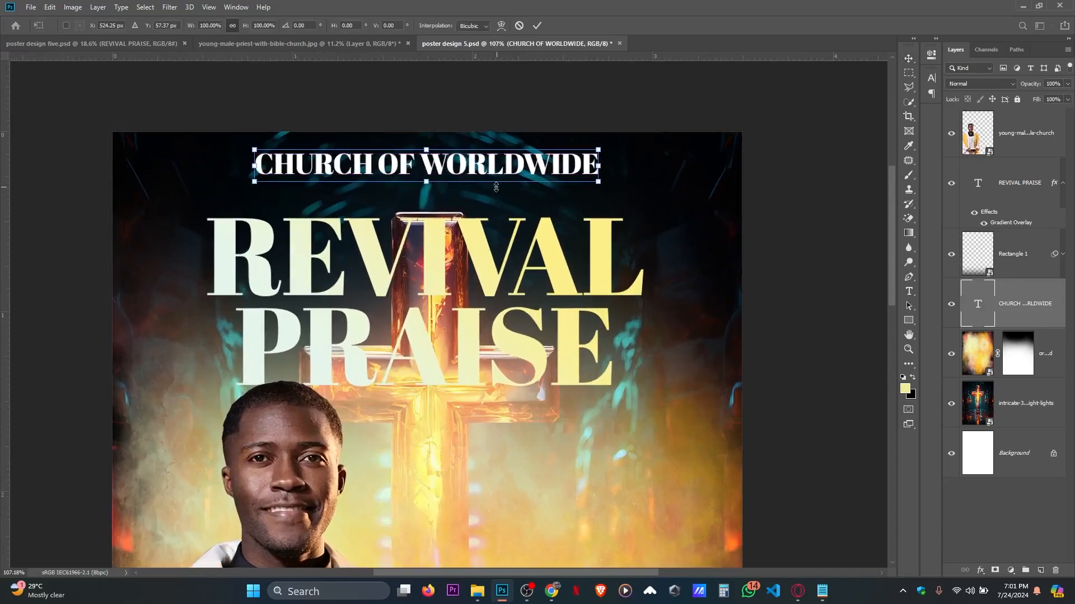
{"action": "left_click_drag", "start_coordinate": [428, 180], "coordinate": [431, 175]}
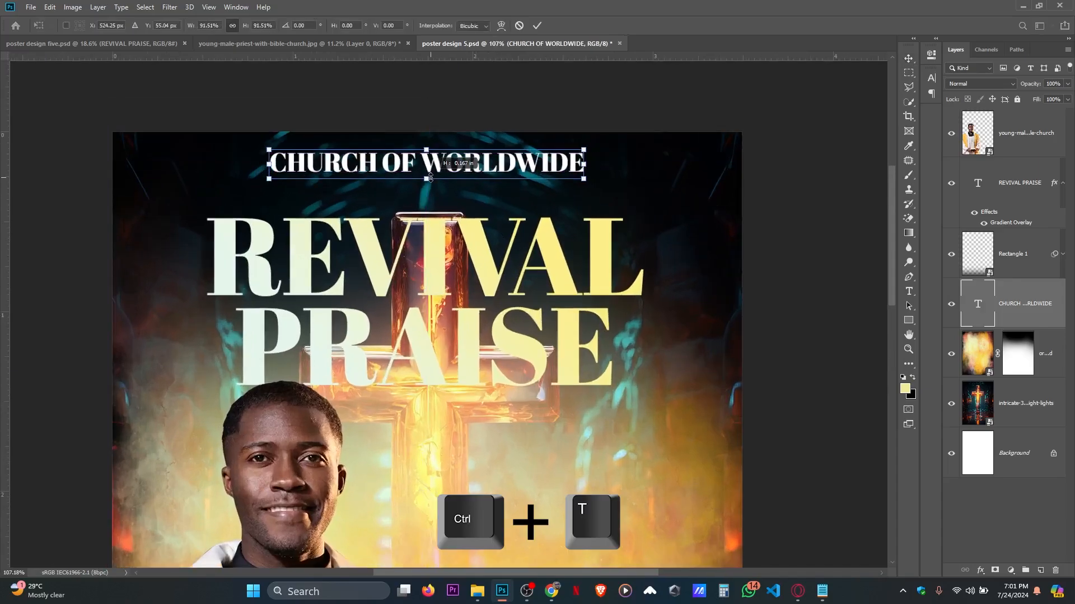
{"action": "key", "text": "Return"}
- Add a separate white text line reading Presents in 66 pt Abril Fatface Regular, below the PRAISE line
{"action": "key", "text": "t"}
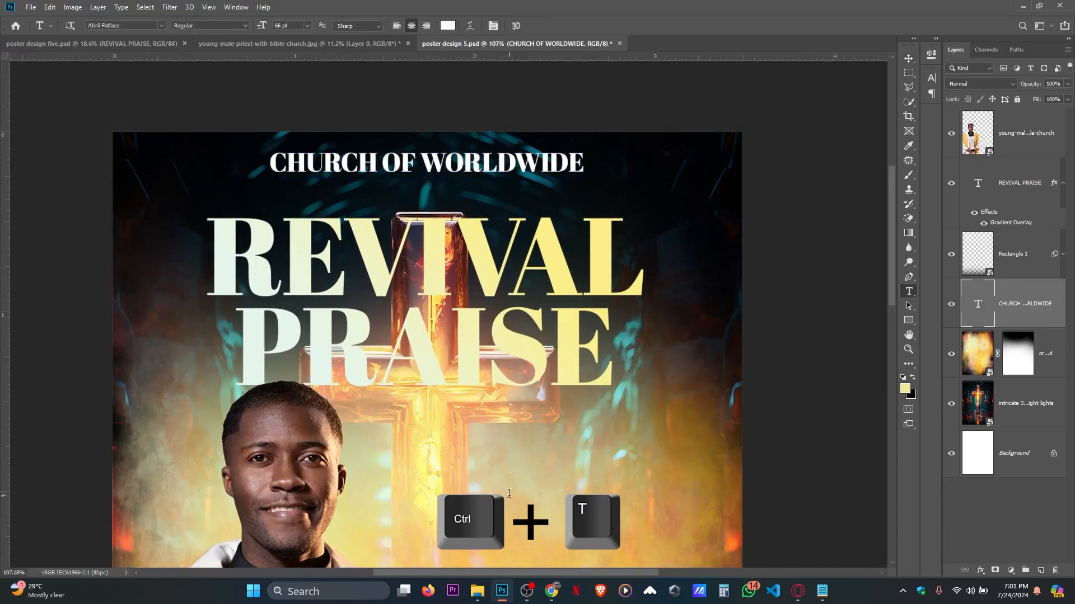
{"action": "left_click", "coordinate": [509, 493]}
{"action": "type", "text": "Pre"}
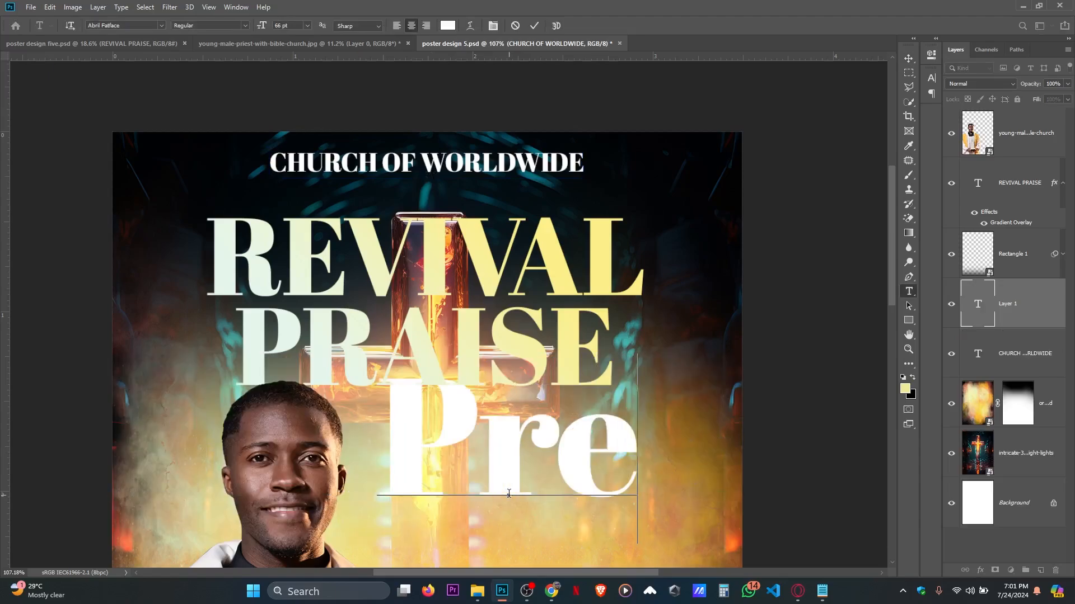
{"action": "type", "text": "sent"}
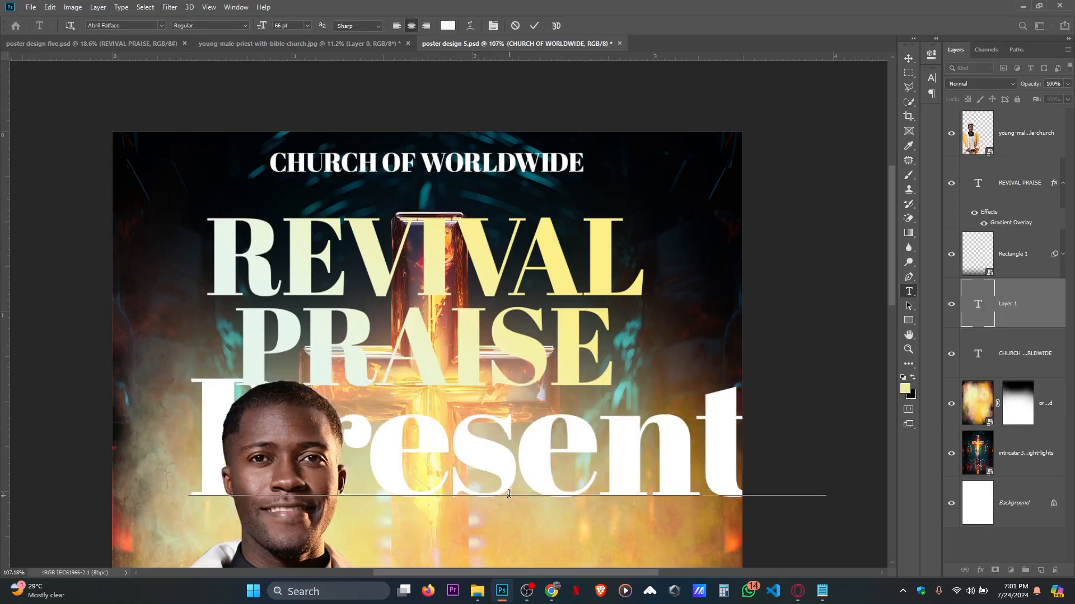
{"action": "left_click", "coordinate": [535, 26]}
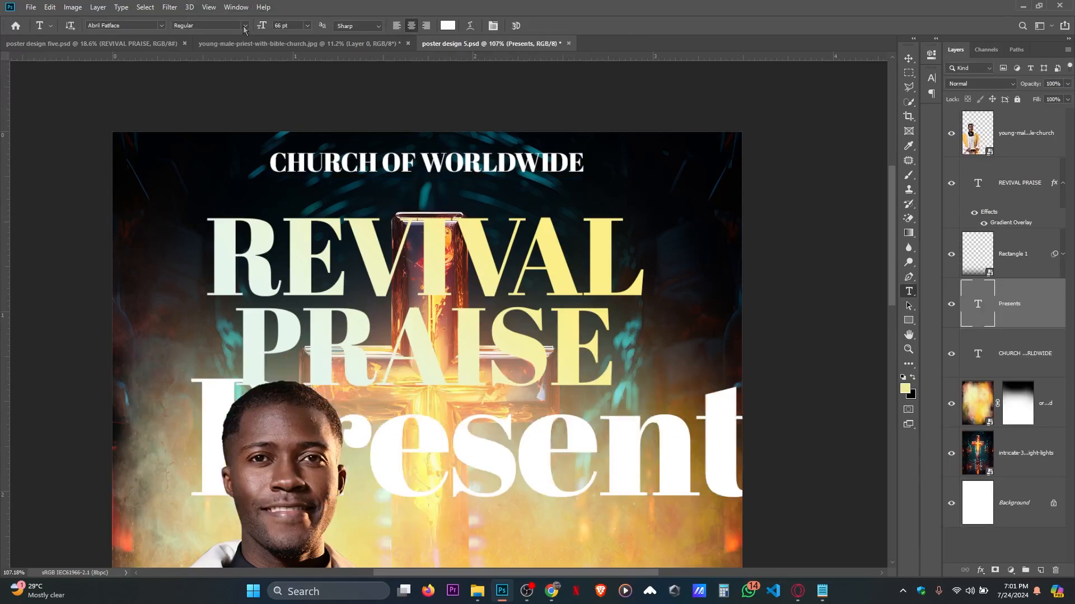
- Shrink the Presents text well below the size of CHURCH OF WORLDWIDE and centre it directly beneath that line
{"action": "key", "text": "v"}
{"action": "left_click_drag", "start_coordinate": [595, 457], "coordinate": [464, 210]}
{"action": "key", "text": "ctrl+t"}
{"action": "left_click_drag", "start_coordinate": [58, 195], "coordinate": [437, 184]}
{"action": "key", "text": "Return"}
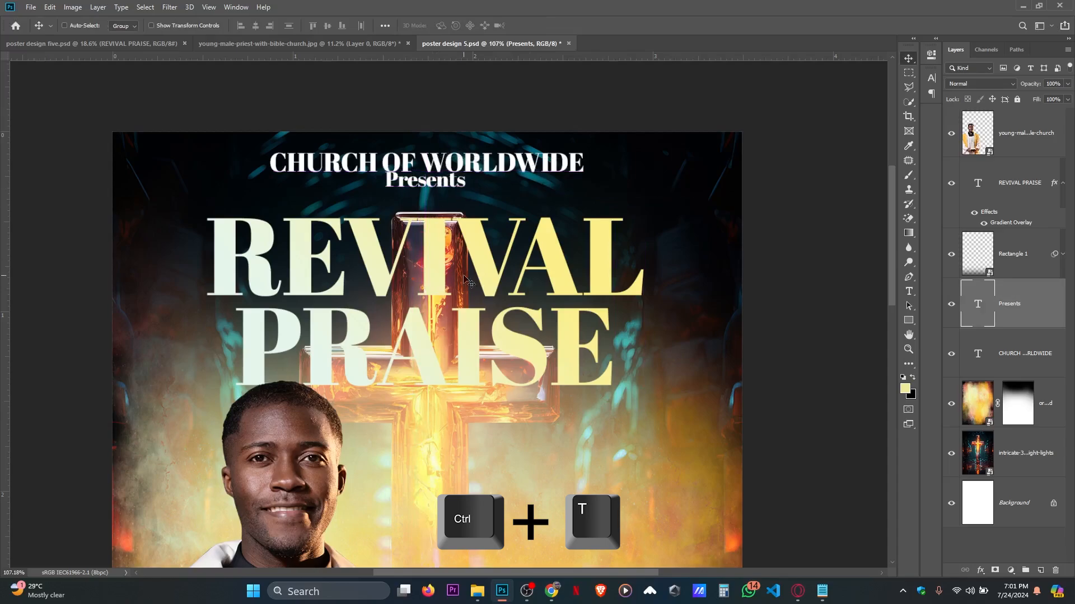
- Nudge the Presents line slightly downward for more space under CHURCH OF WORLDWIDE, and save the poster
{"action": "scroll", "coordinate": [466, 284], "scroll_direction": "down", "scroll_amount": 5}
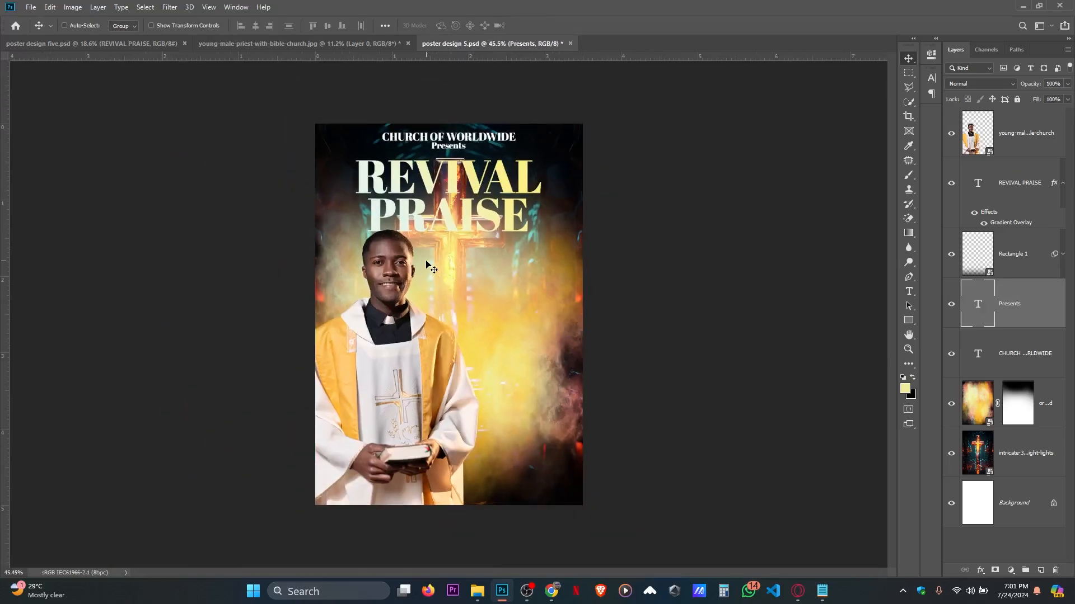
{"action": "scroll", "coordinate": [431, 261], "scroll_direction": "up", "scroll_amount": 1}
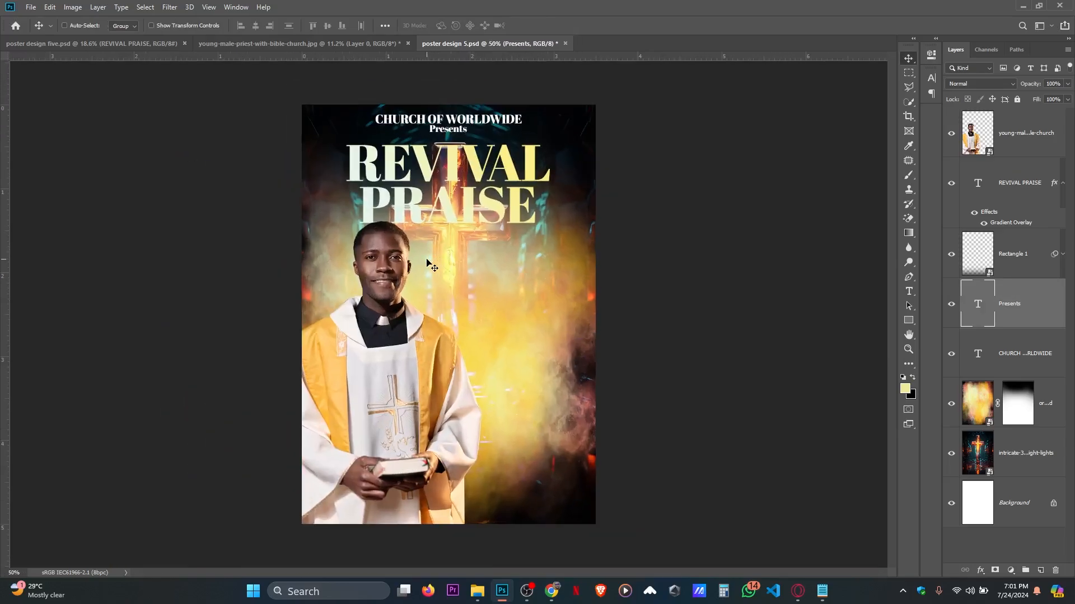
{"action": "key", "text": "Down"}
{"action": "key", "text": "Down"}
{"action": "key", "text": "Down"}
{"action": "key", "text": "ctrl+s"}
- Place the church icon pngwing.com (1) from Downloads as an embedded image, scaled to 3.70%, in the poster's upper-left corner
{"action": "left_click", "coordinate": [31, 6]}
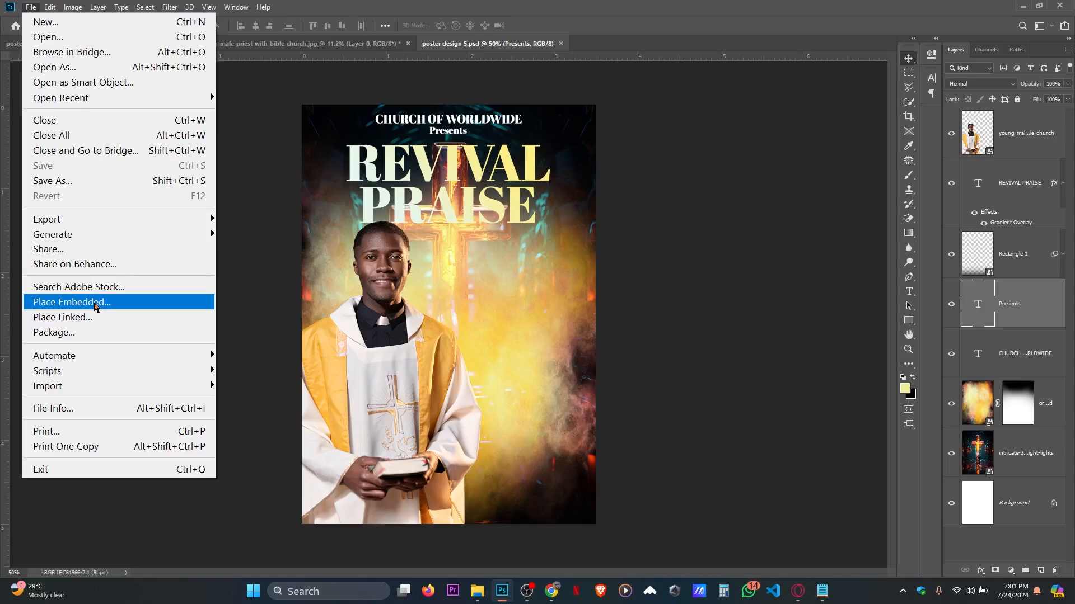
{"action": "left_click", "coordinate": [96, 303]}
{"action": "left_click", "coordinate": [52, 133]}
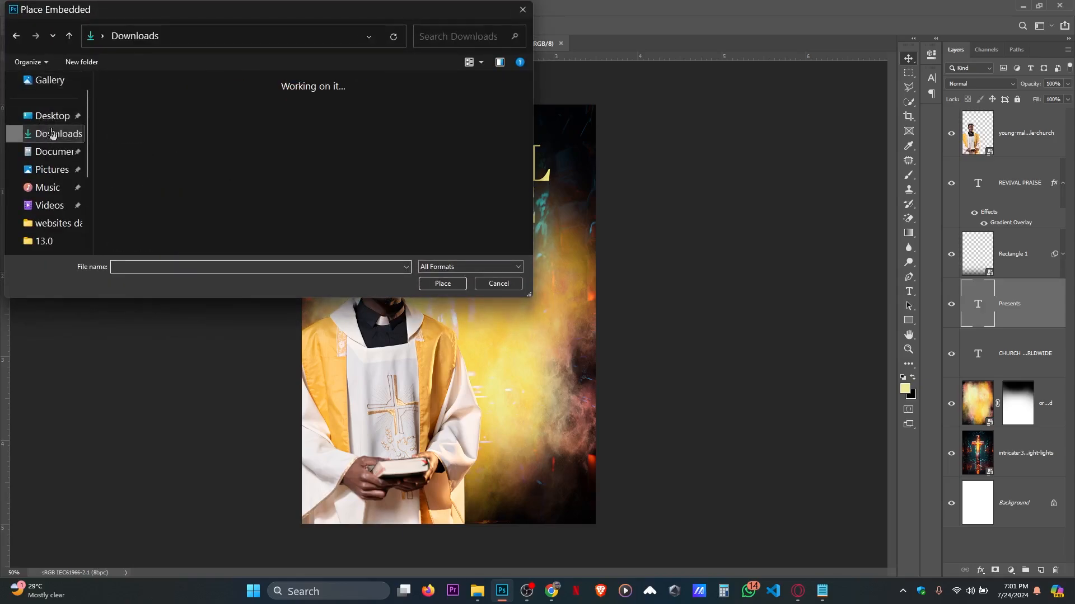
{"action": "left_click", "coordinate": [291, 115]}
{"action": "left_click", "coordinate": [445, 286]}
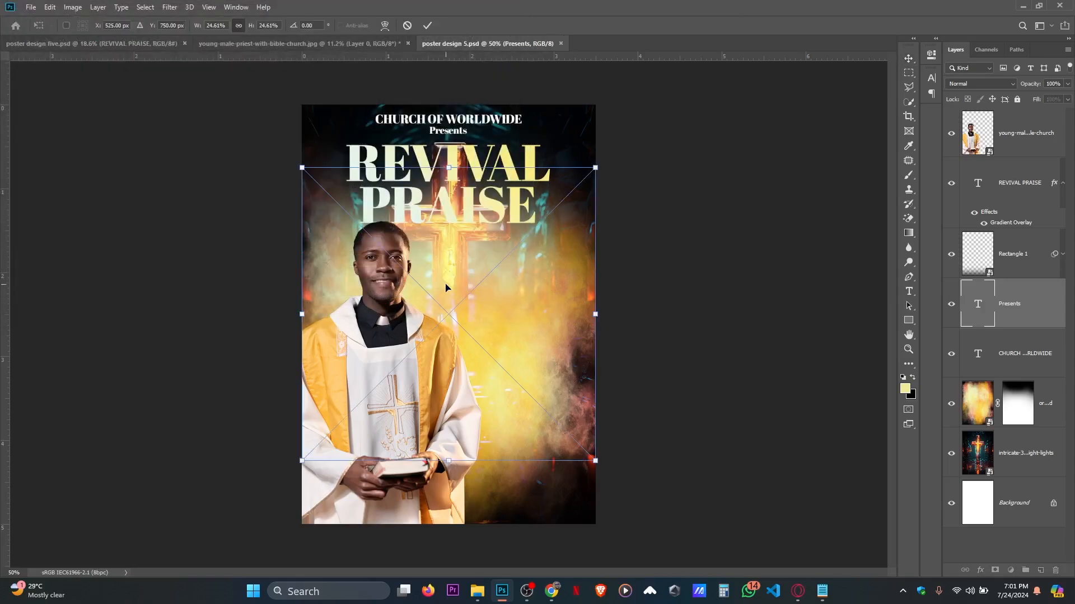
{"action": "left_click_drag", "start_coordinate": [449, 463], "coordinate": [442, 223]}
{"action": "left_click_drag", "start_coordinate": [433, 211], "coordinate": [323, 143]}
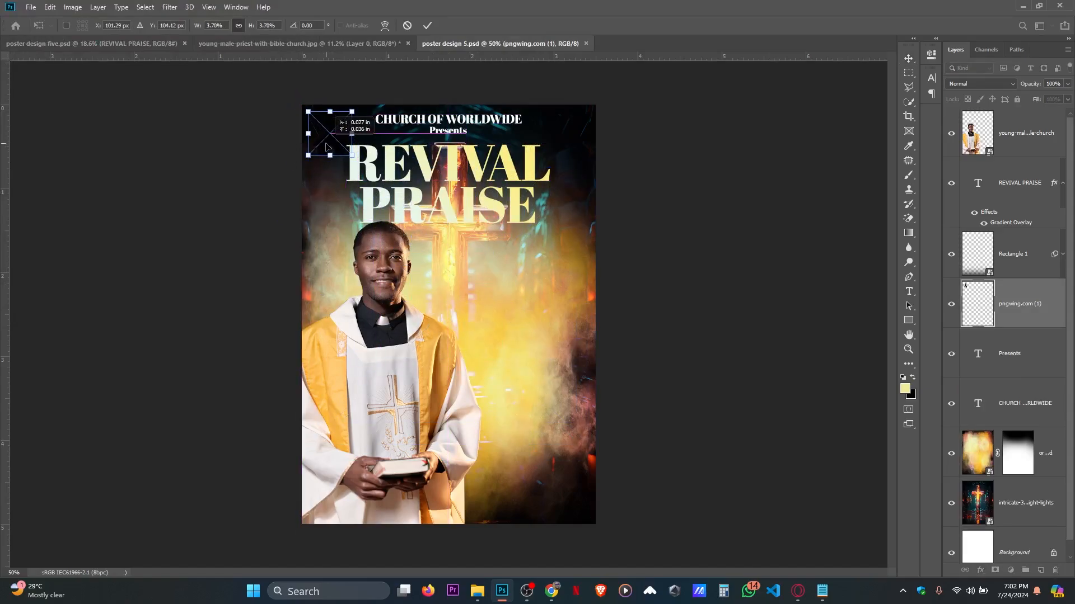
{"action": "key", "text": "Return"}
{"action": "key", "text": "ctrl+i"}
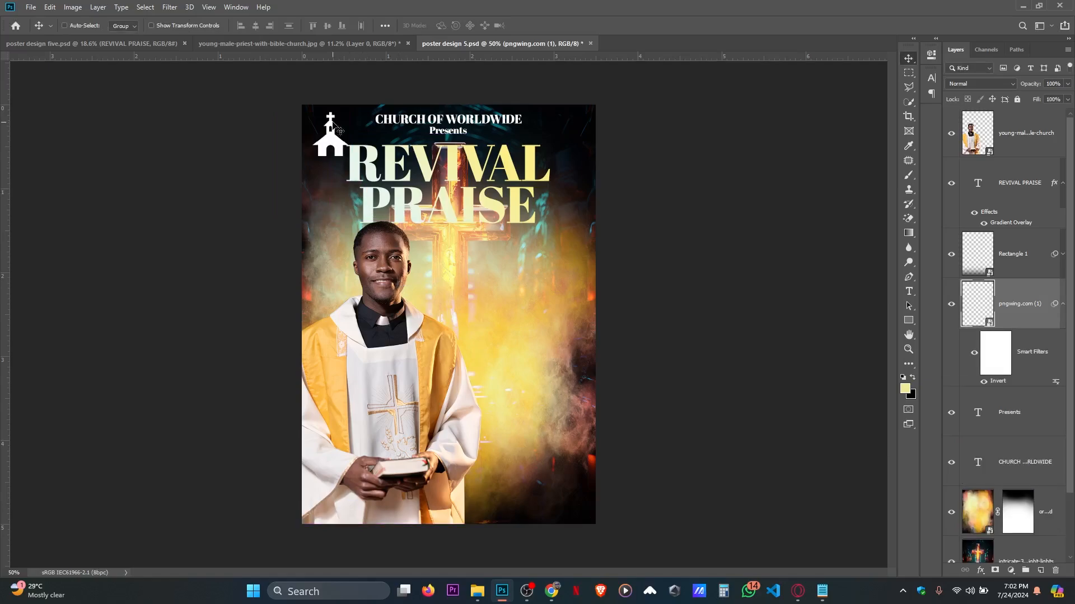
{"action": "left_click", "coordinate": [1063, 304]}
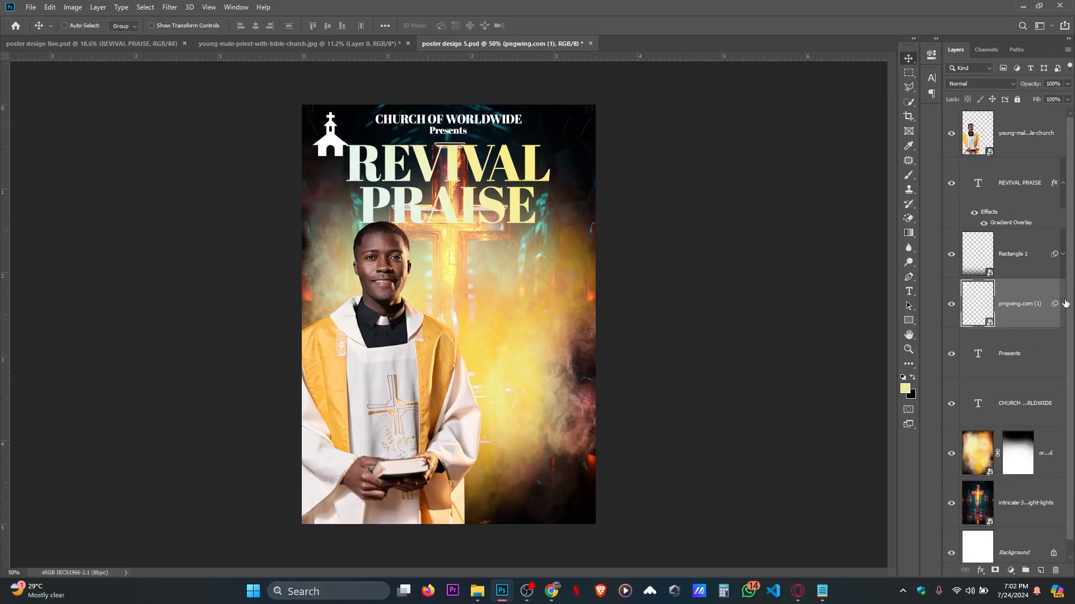
{"action": "key", "text": "ctrl+z"}
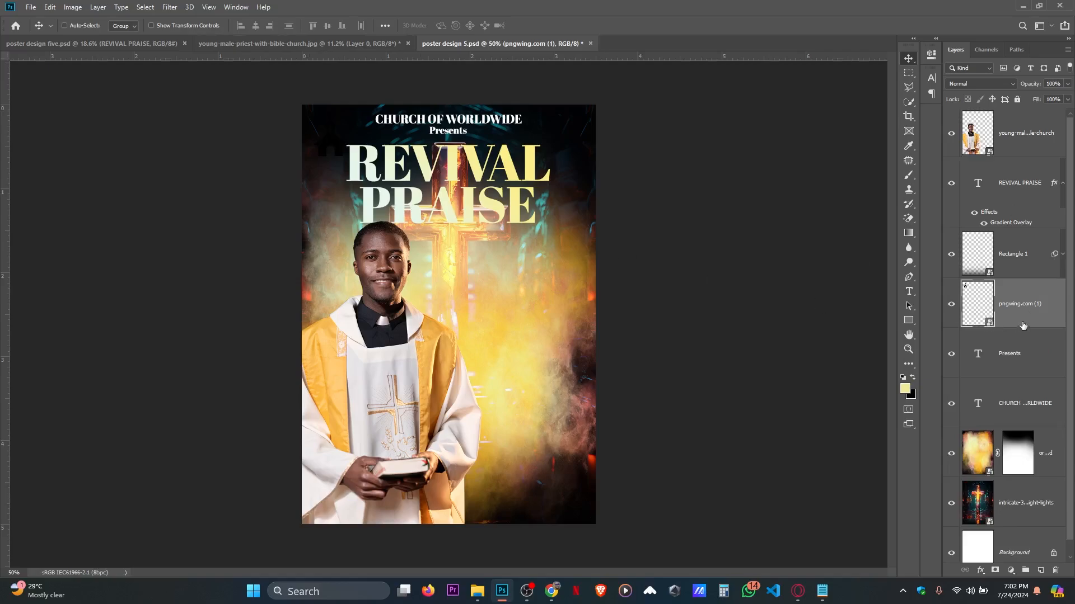
- Give the church icon layer a Color Overlay effect in white with Normal blending at 100% opacity
{"action": "double_click", "coordinate": [1043, 294]}
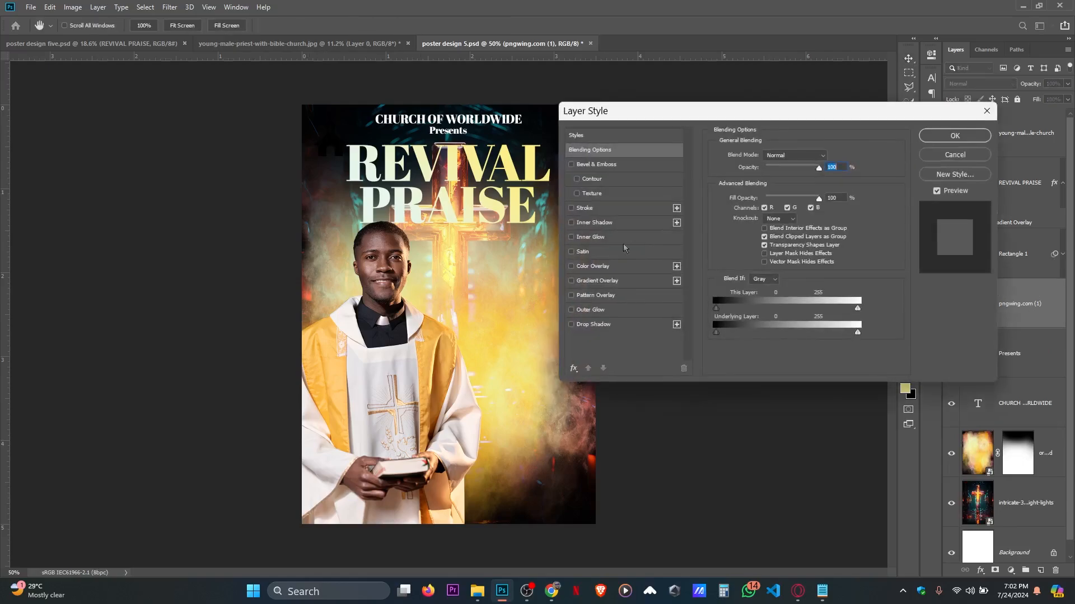
{"action": "left_click", "coordinate": [583, 265]}
{"action": "left_click", "coordinate": [822, 157]}
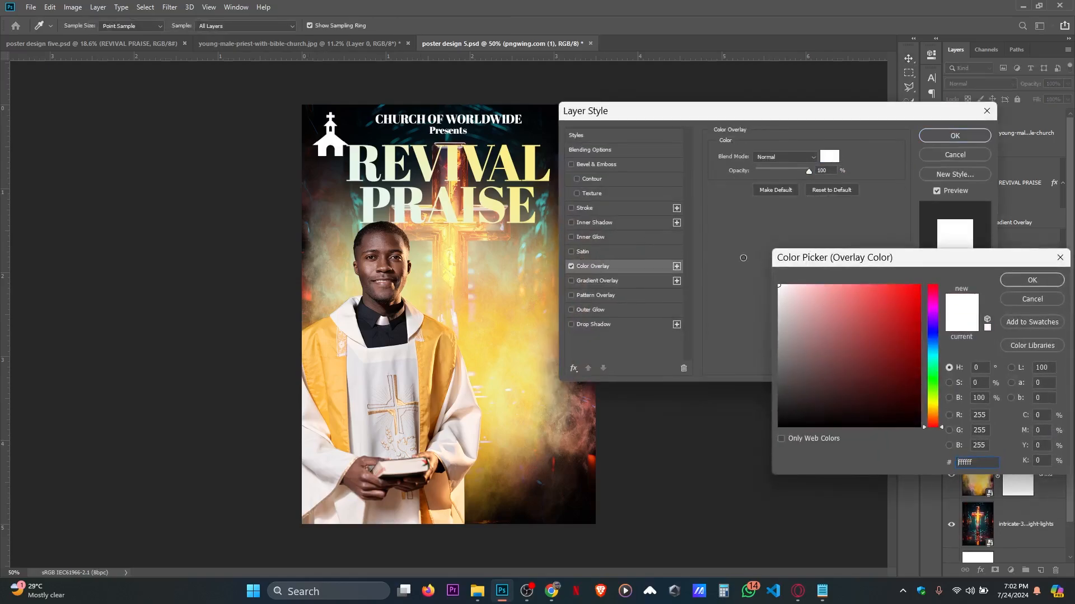
{"action": "left_click", "coordinate": [909, 345]}
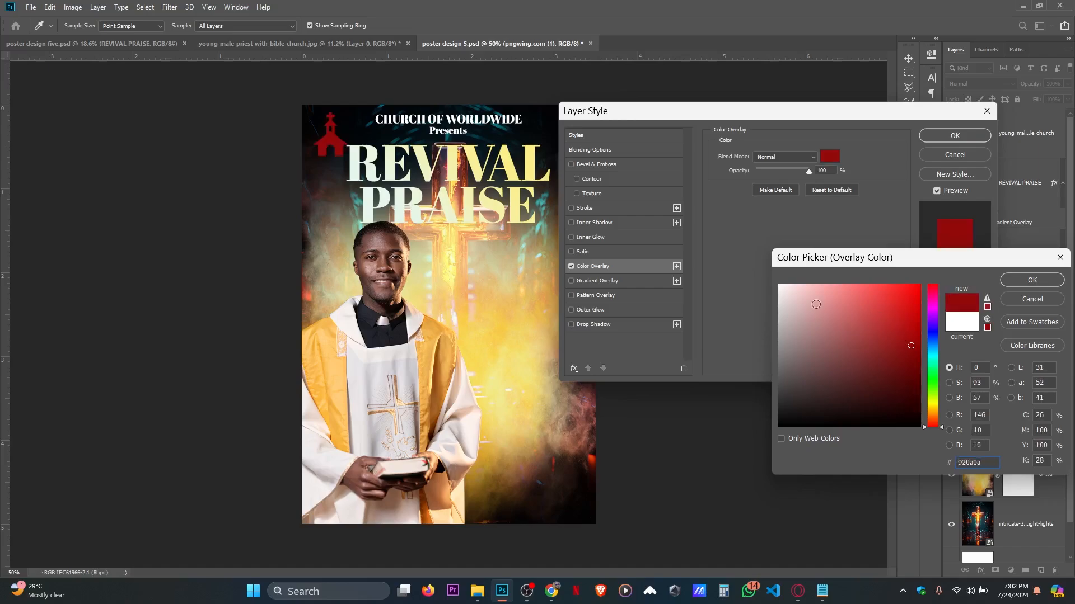
{"action": "left_click_drag", "start_coordinate": [798, 296], "coordinate": [775, 281]}
{"action": "left_click", "coordinate": [1033, 281]}
{"action": "left_click", "coordinate": [955, 136]}
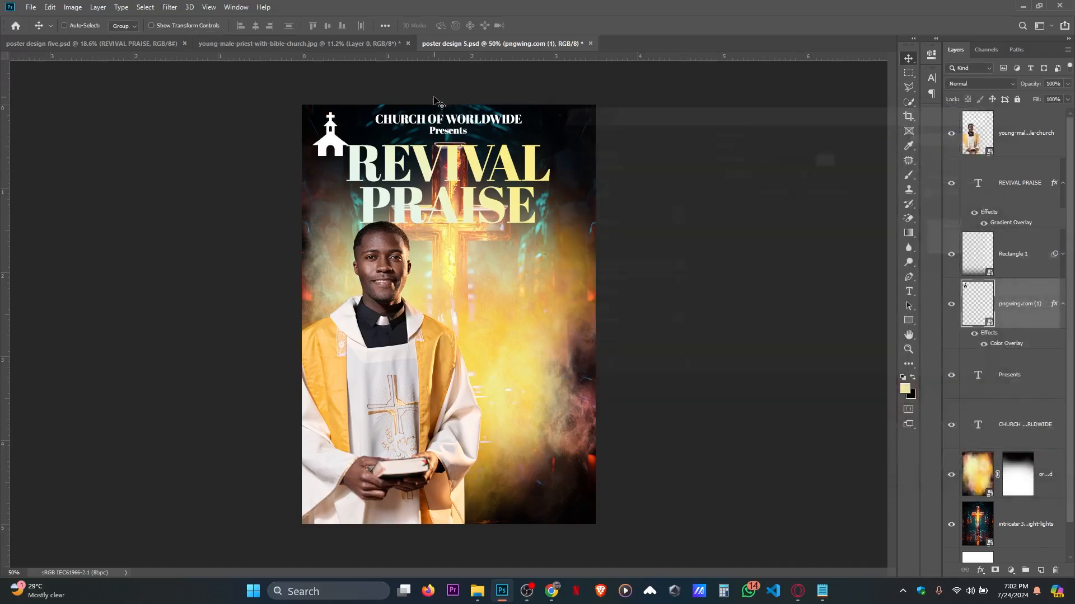
- Reduce the church icon slightly and position it in the poster's upper-left corner, clear of the REVIVAL title
{"action": "key", "text": "ctrl+plus"}
{"action": "key", "text": "ctrl+t"}
{"action": "left_click_drag", "start_coordinate": [328, 117], "coordinate": [324, 112]}
{"action": "key", "text": "Return"}
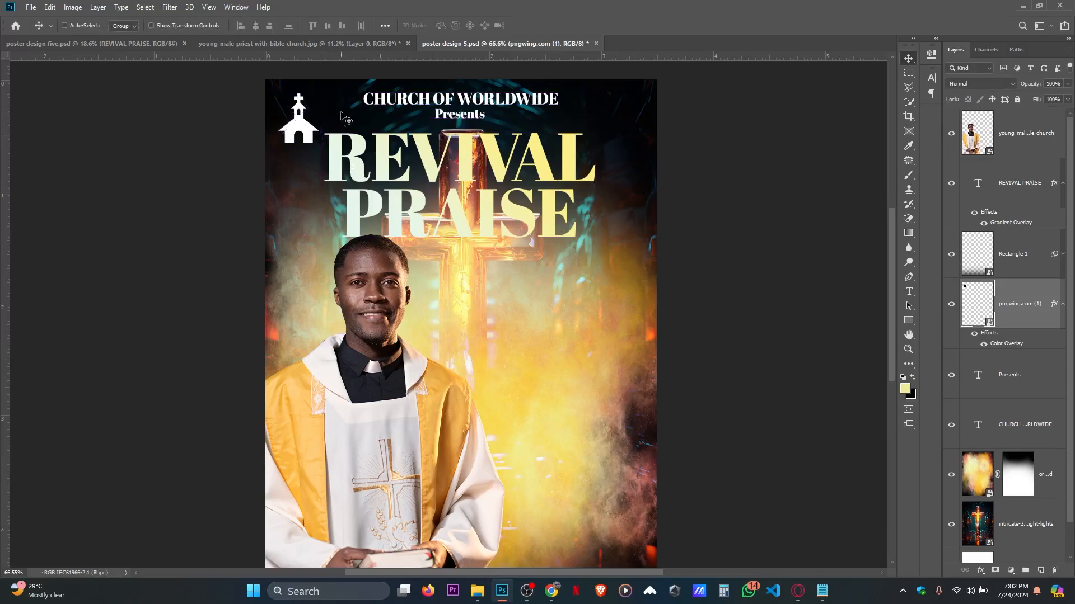
{"action": "scroll", "coordinate": [461, 170], "scroll_direction": "down", "scroll_amount": 2}
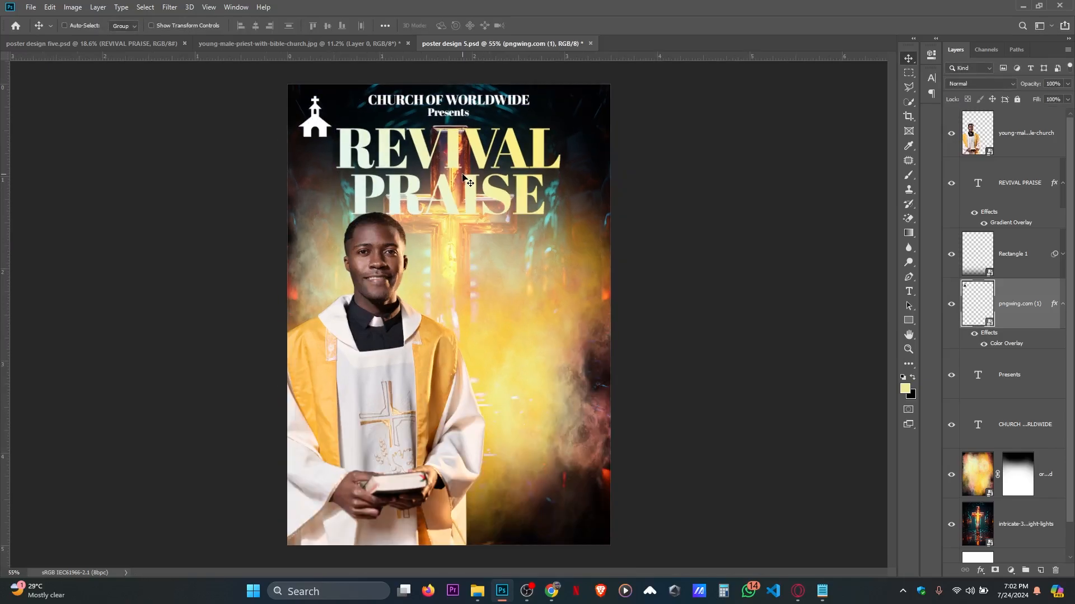
{"action": "scroll", "coordinate": [462, 178], "scroll_direction": "down", "scroll_amount": 2}
{"action": "scroll", "coordinate": [462, 177], "scroll_direction": "up", "scroll_amount": 2}
{"action": "scroll", "coordinate": [476, 193], "scroll_direction": "down", "scroll_amount": 1}
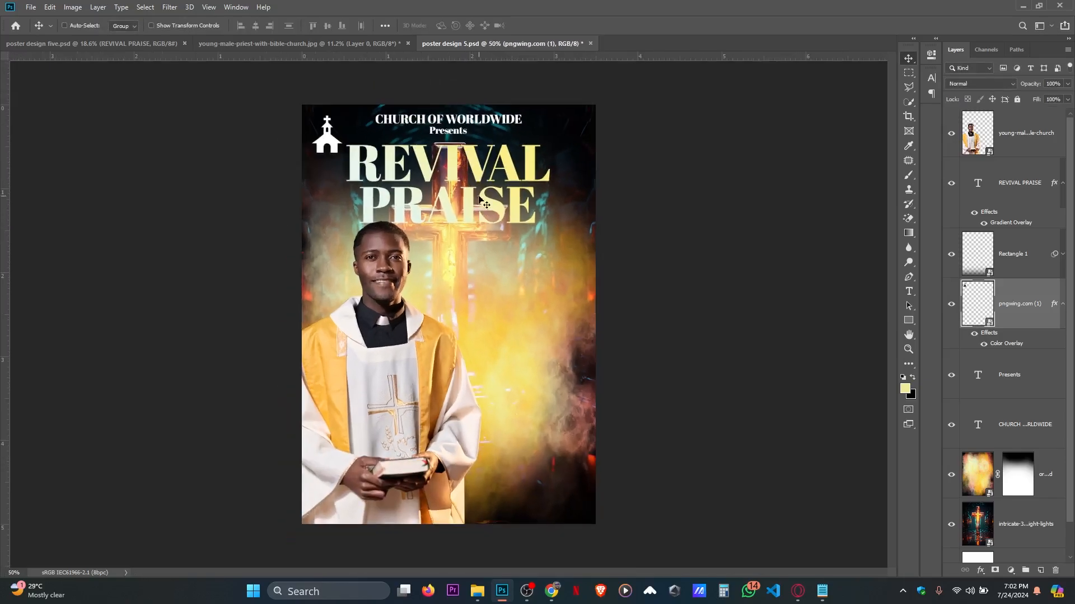
- Move the REVIVAL PRAISE title slightly down to open a gap below the Presents line
{"action": "left_click", "coordinate": [478, 198], "text": "ctrl"}
{"action": "scroll", "coordinate": [471, 198], "scroll_direction": "up", "scroll_amount": 4}
{"action": "left_click_drag", "start_coordinate": [471, 173], "coordinate": [473, 189]}
- Add a black Drop Shadow to the REVIVAL PRAISE title with 44% opacity, a 59° angle and 6 px distance
{"action": "double_click", "coordinate": [1039, 203]}
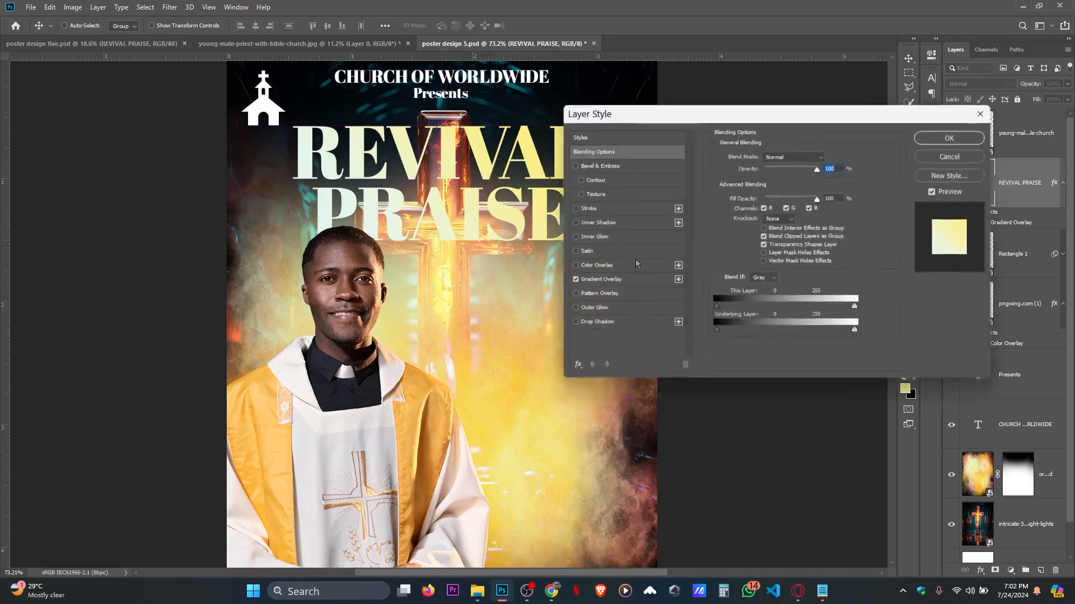
{"action": "left_click", "coordinate": [588, 326]}
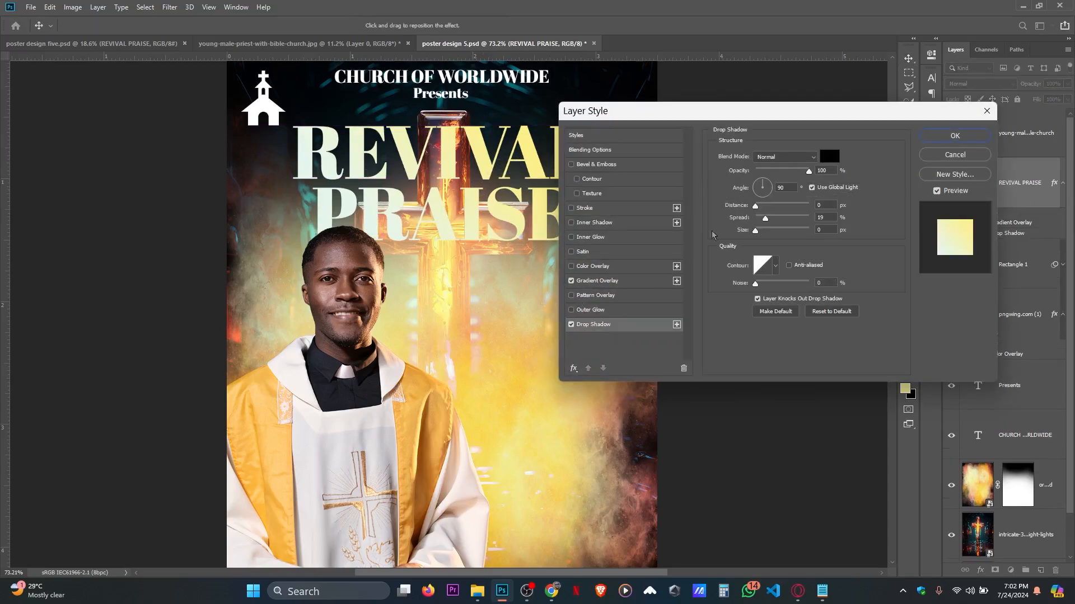
{"action": "mouse_move", "coordinate": [761, 210]}
{"action": "left_mouse_down"}
{"action": "mouse_move", "coordinate": [767, 186]}
{"action": "mouse_move", "coordinate": [759, 209]}
{"action": "left_mouse_up"}
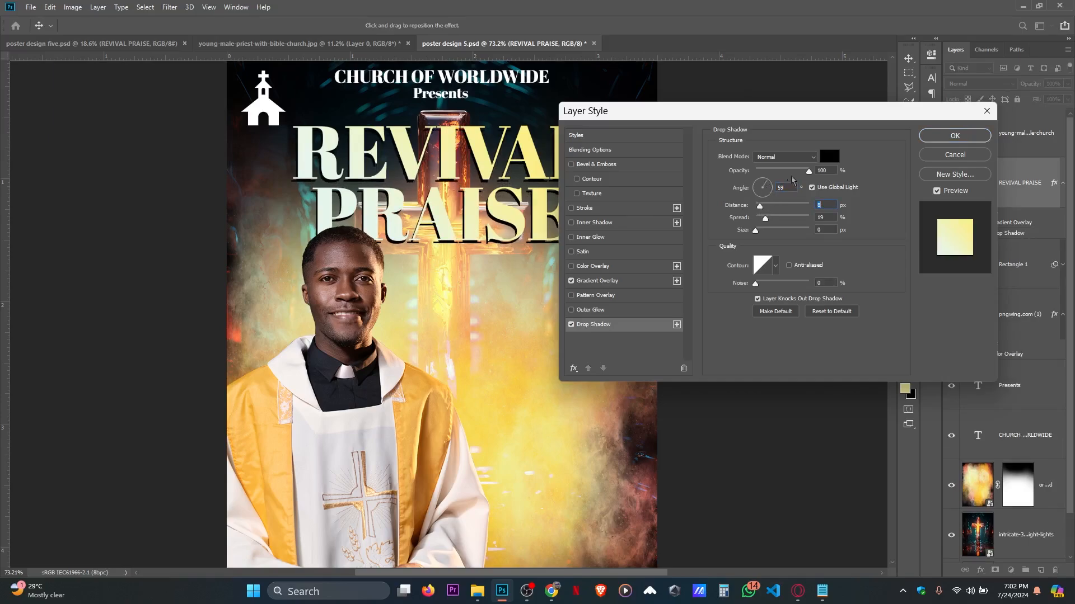
{"action": "left_click_drag", "start_coordinate": [809, 170], "coordinate": [782, 168]}
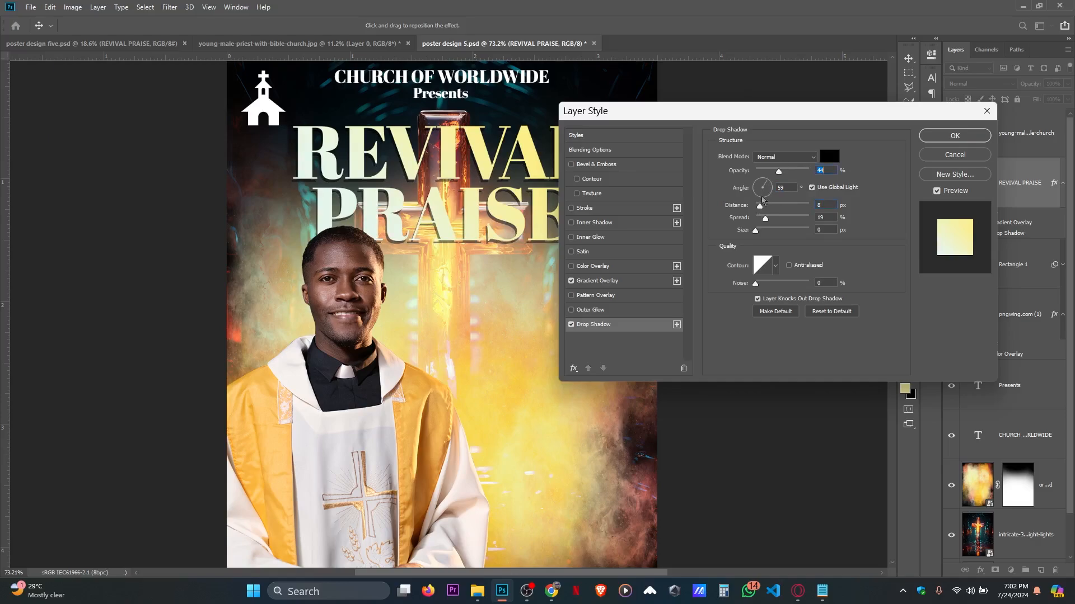
{"action": "key", "text": "Down"}
{"action": "key", "text": "Down"}
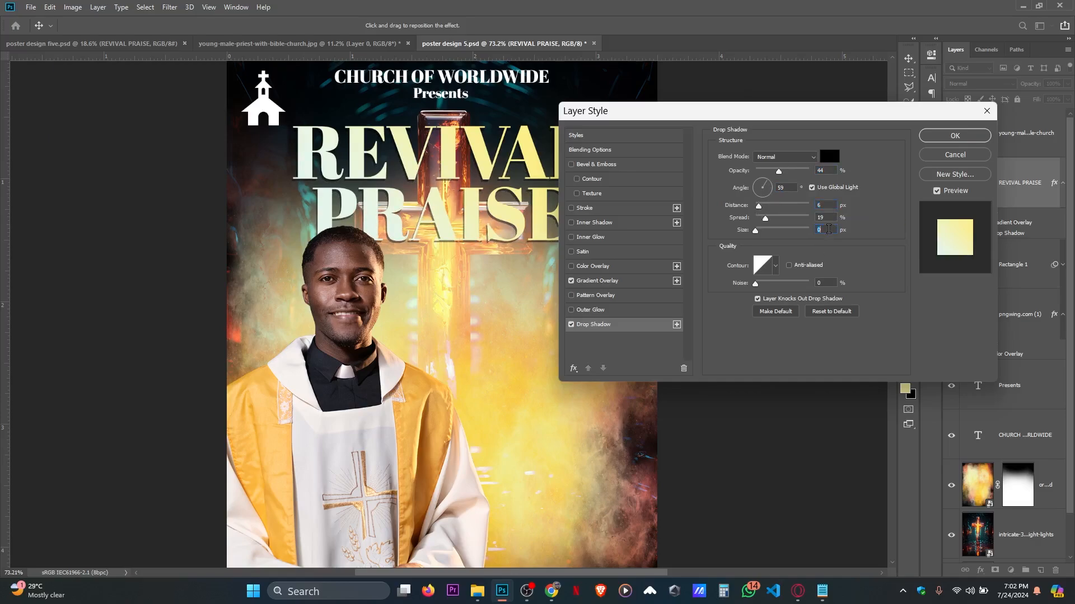
- Soften the title's drop shadow with a slightly larger size and lower opacity, apply it, and save the poster
{"action": "key", "text": "Up"}
{"action": "key", "text": "Up"}
{"action": "key", "text": "Up"}
{"action": "left_click_drag", "start_coordinate": [779, 171], "coordinate": [774, 172]}
{"action": "left_click", "coordinate": [950, 139]}
{"action": "scroll", "coordinate": [565, 178], "scroll_direction": "down", "scroll_amount": 3}
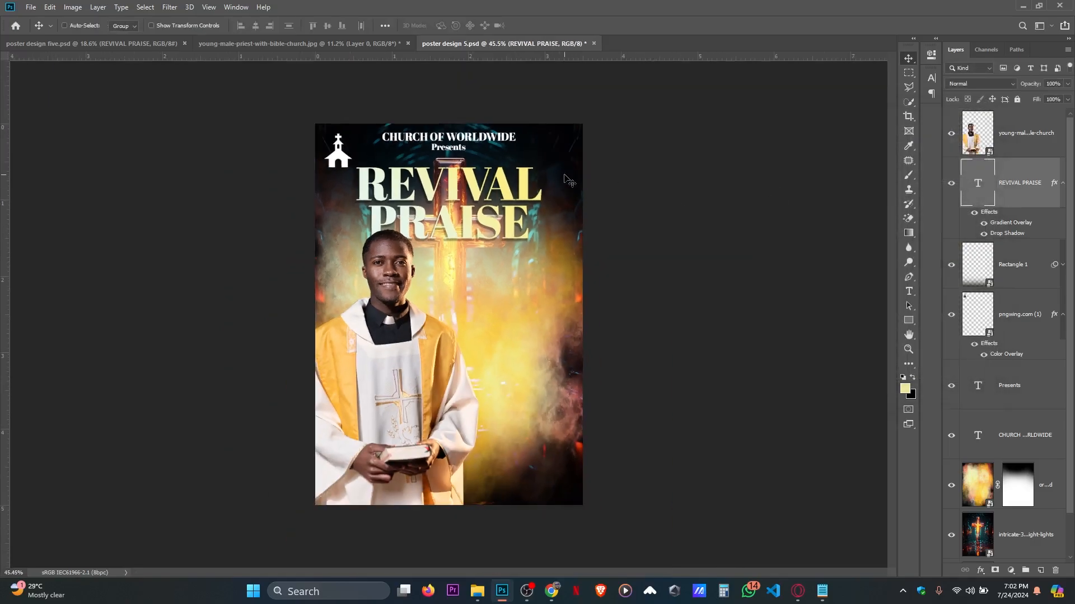
{"action": "key", "text": "ctrl+s"}
- Draw a black rectangle about 866 × 144 px just below the title, running from behind the priest's head past the poster's right edge
{"action": "left_click", "coordinate": [908, 320]}
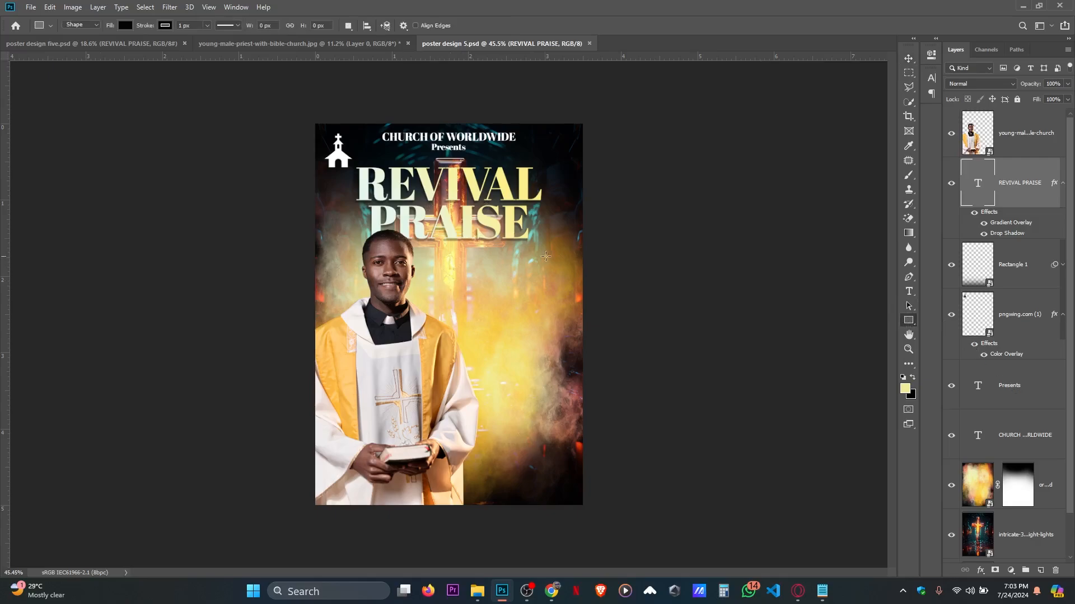
{"action": "left_click_drag", "start_coordinate": [596, 258], "coordinate": [377, 293]}
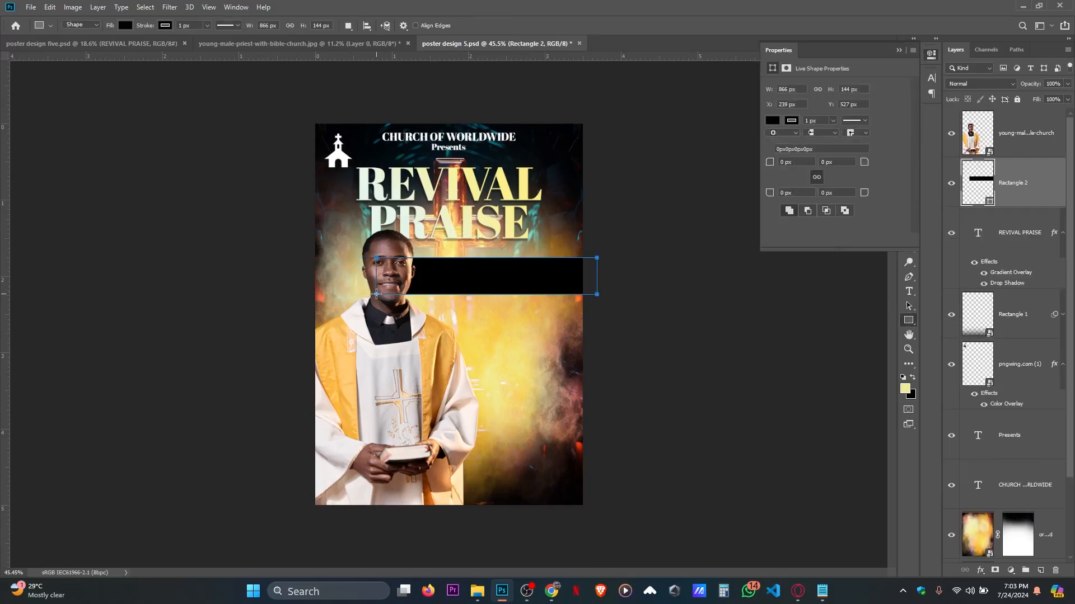
{"action": "scroll", "coordinate": [462, 310], "scroll_direction": "up", "scroll_amount": 2}
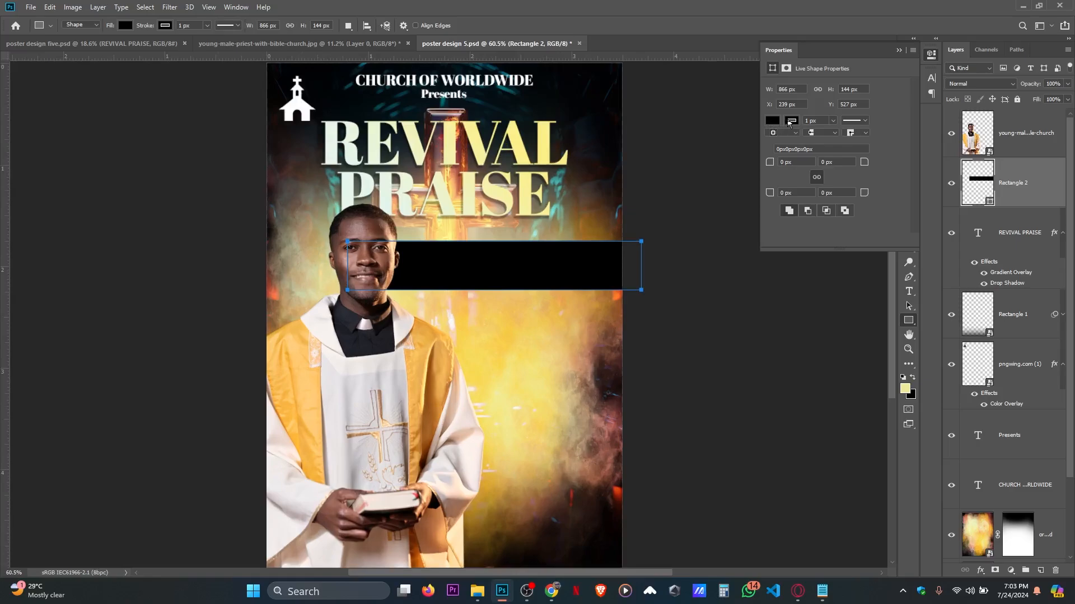
- Change the new rectangle's stroke to a linear gradient using the pale yellow to white preset
{"action": "left_click", "coordinate": [790, 122]}
{"action": "left_click", "coordinate": [827, 143]}
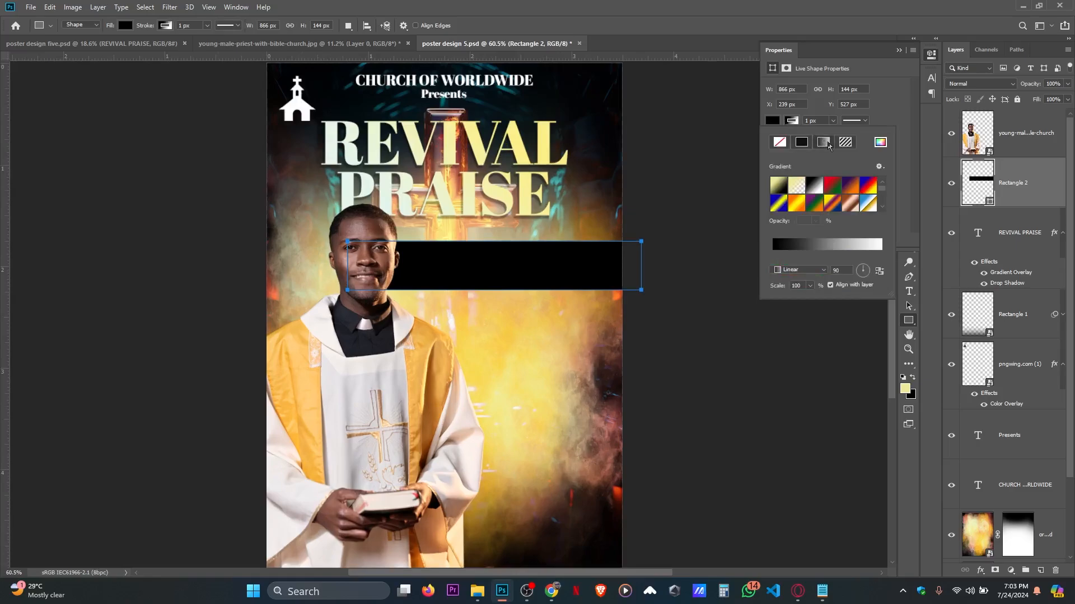
{"action": "scroll", "coordinate": [844, 179], "scroll_direction": "down", "scroll_amount": 4}
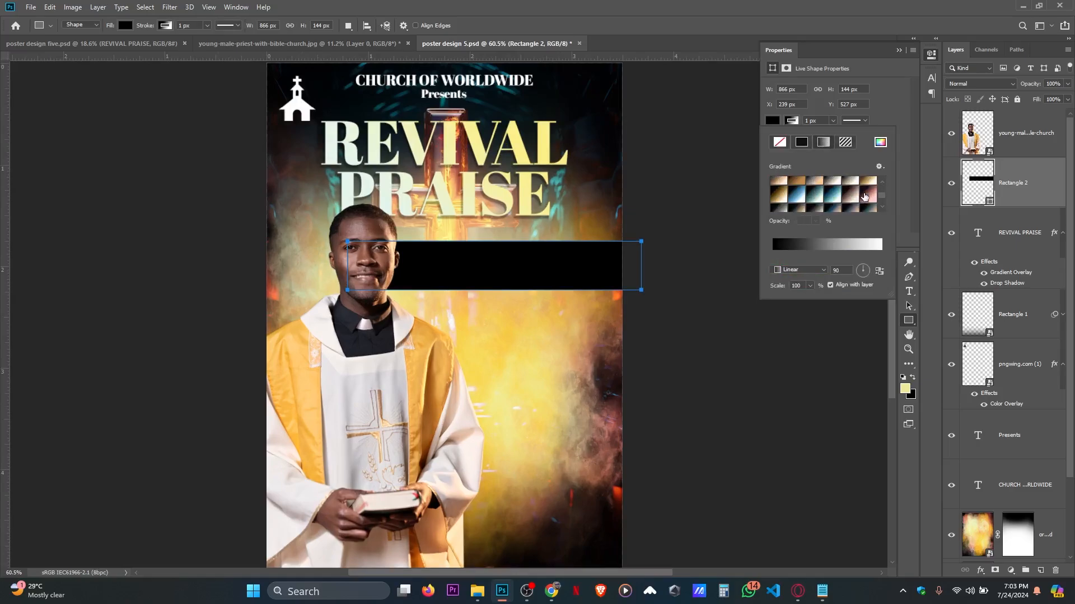
{"action": "left_click", "coordinate": [797, 205]}
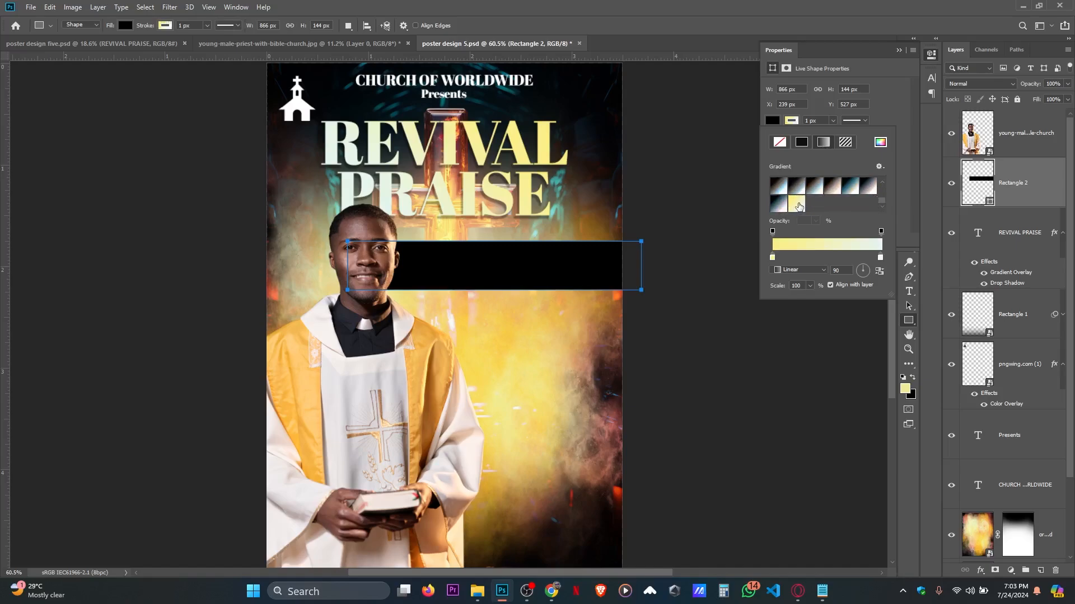
- Add a Gradient Overlay to the banner rectangle using the linear pale yellow to white gradient, saving that gradient as a new preset
{"action": "left_click", "coordinate": [899, 51]}
{"action": "key", "text": "v"}
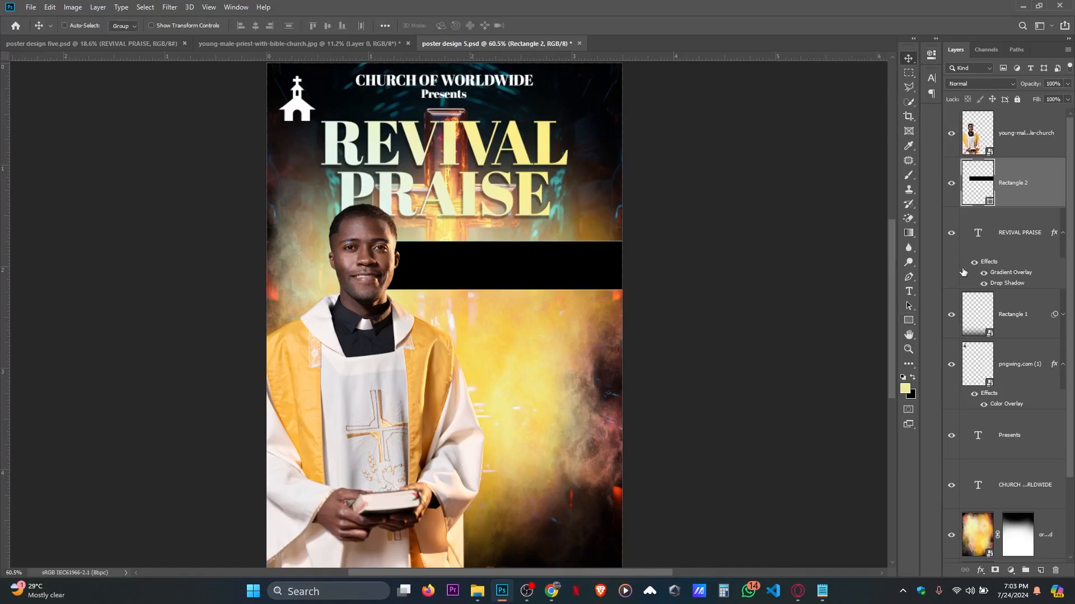
{"action": "double_click", "coordinate": [1054, 196]}
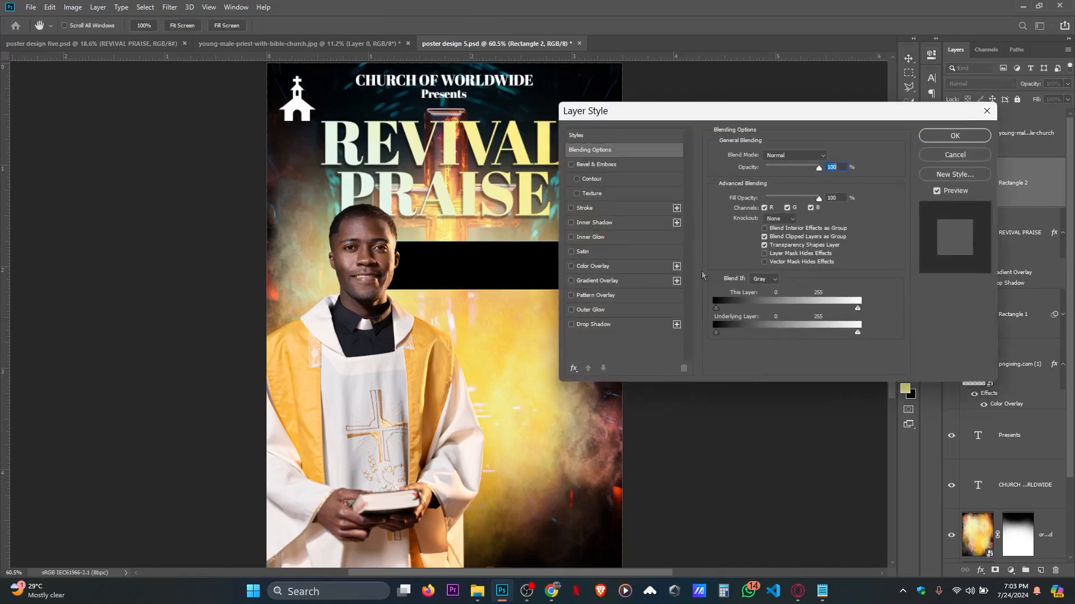
{"action": "left_click", "coordinate": [592, 282]}
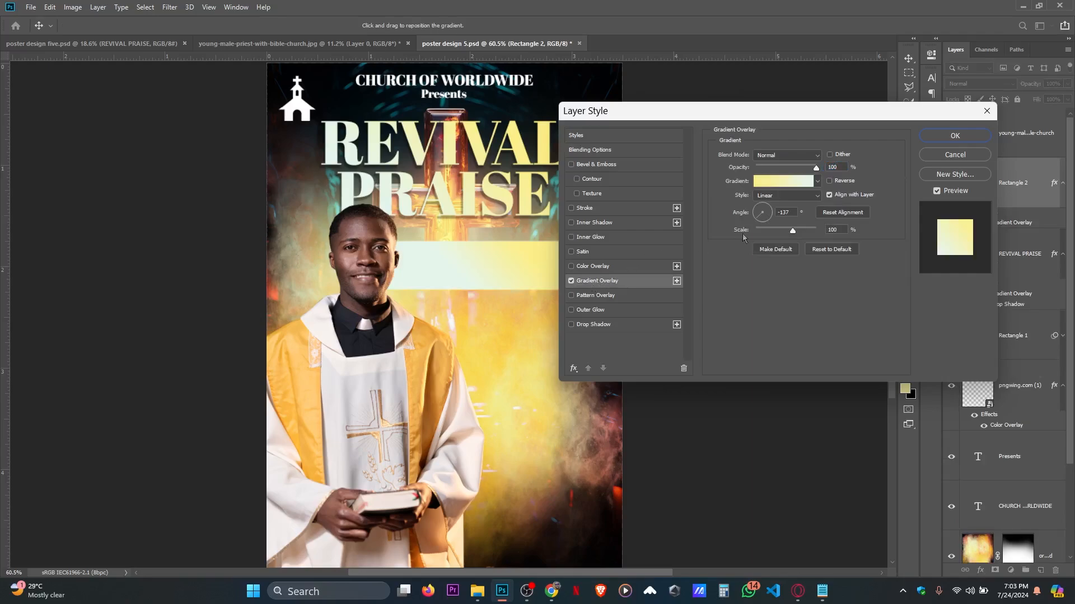
{"action": "left_click", "coordinate": [779, 182]}
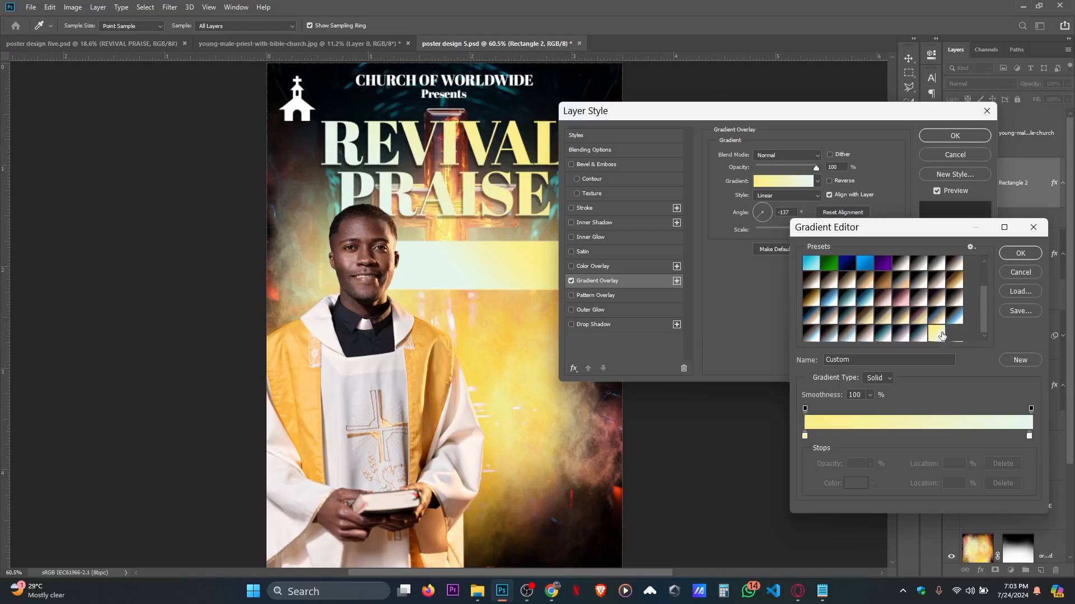
{"action": "left_click", "coordinate": [1020, 360]}
{"action": "left_click", "coordinate": [1021, 254]}
- Add a thin white inside Stroke at 100% opacity to the banner rectangle and apply the layer style
{"action": "left_click", "coordinate": [582, 210]}
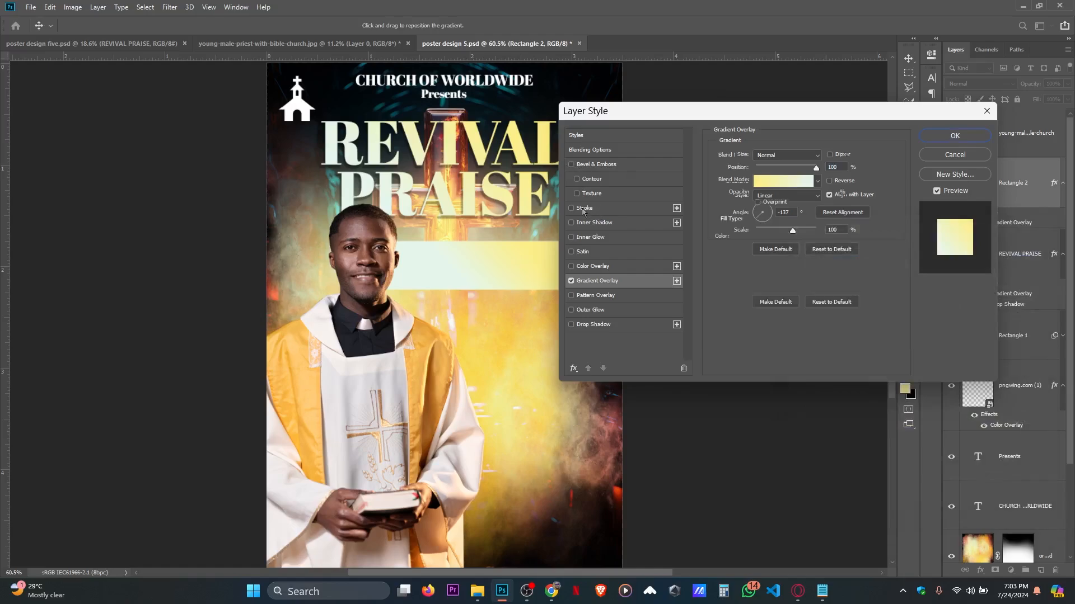
{"action": "left_click", "coordinate": [823, 156]}
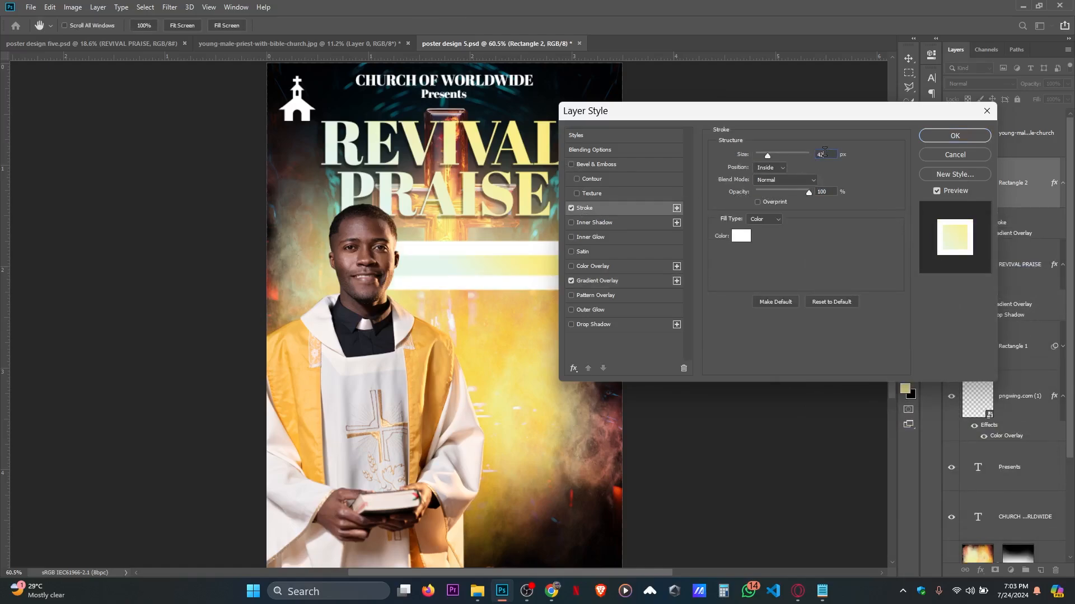
{"action": "scroll", "coordinate": [823, 155], "scroll_direction": "down", "scroll_amount": 20}
{"action": "scroll", "coordinate": [823, 156], "scroll_direction": "down", "scroll_amount": 8}
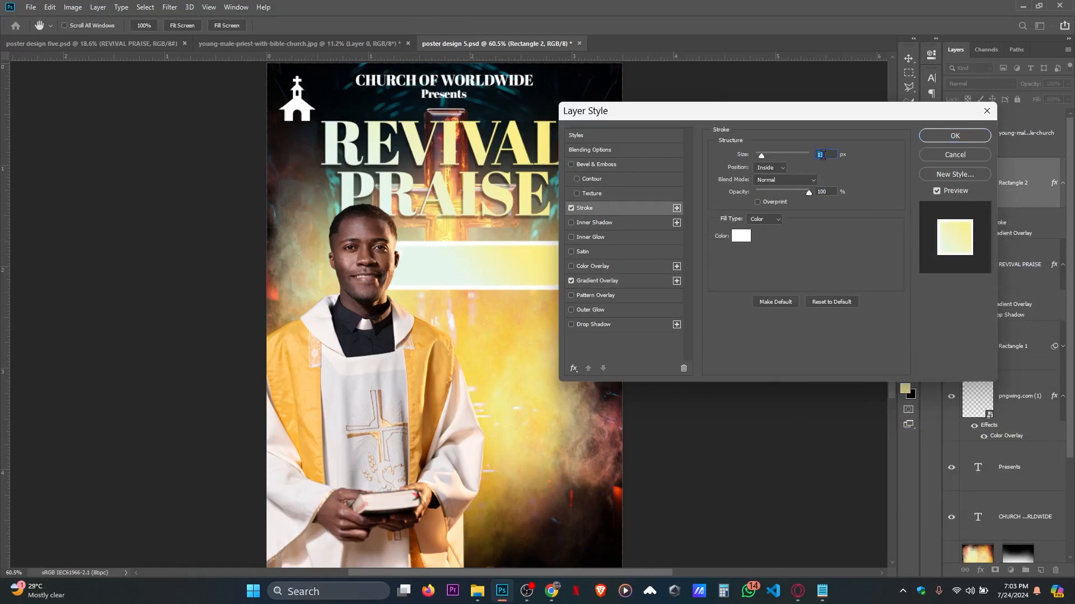
{"action": "left_click", "coordinate": [950, 138]}
- Move the banner rectangle slightly up towards the title and extend its lower edge downward to make it taller
{"action": "scroll", "coordinate": [522, 241], "scroll_direction": "up", "scroll_amount": 1}
{"action": "left_click_drag", "start_coordinate": [539, 260], "coordinate": [537, 247]}
{"action": "scroll", "coordinate": [538, 248], "scroll_direction": "up", "scroll_amount": 3}
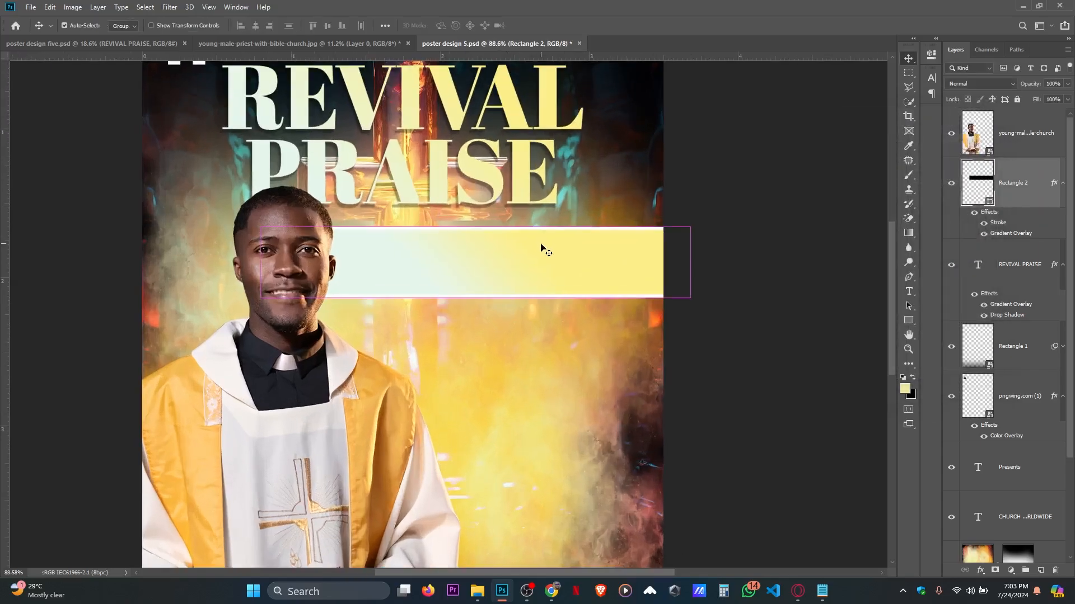
{"action": "key", "text": "ctrl+t"}
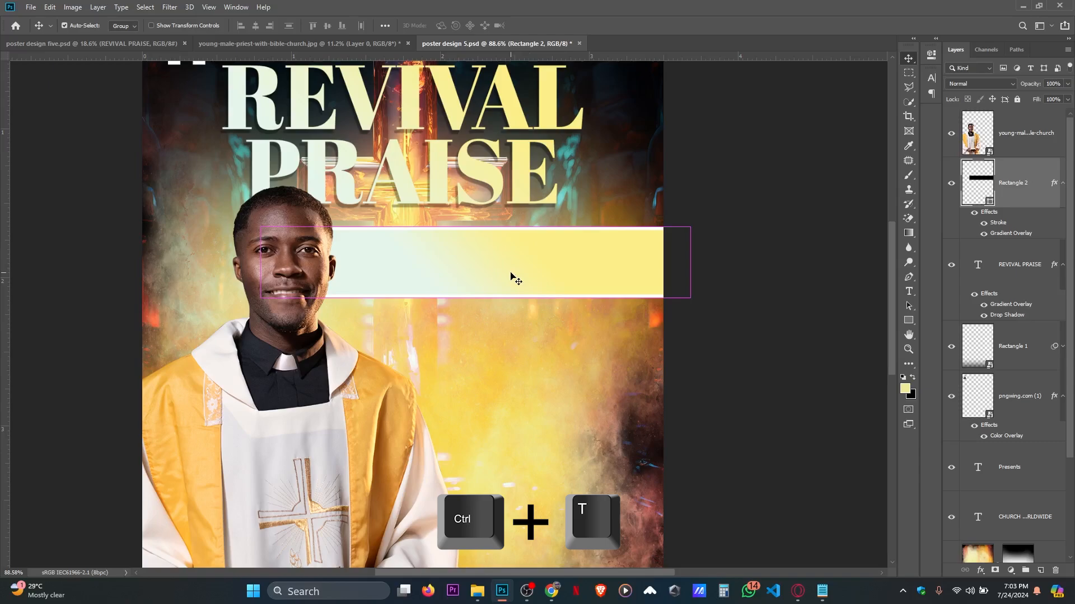
{"action": "left_click_drag", "start_coordinate": [478, 294], "coordinate": [479, 310]}
{"action": "key", "text": "Return"}
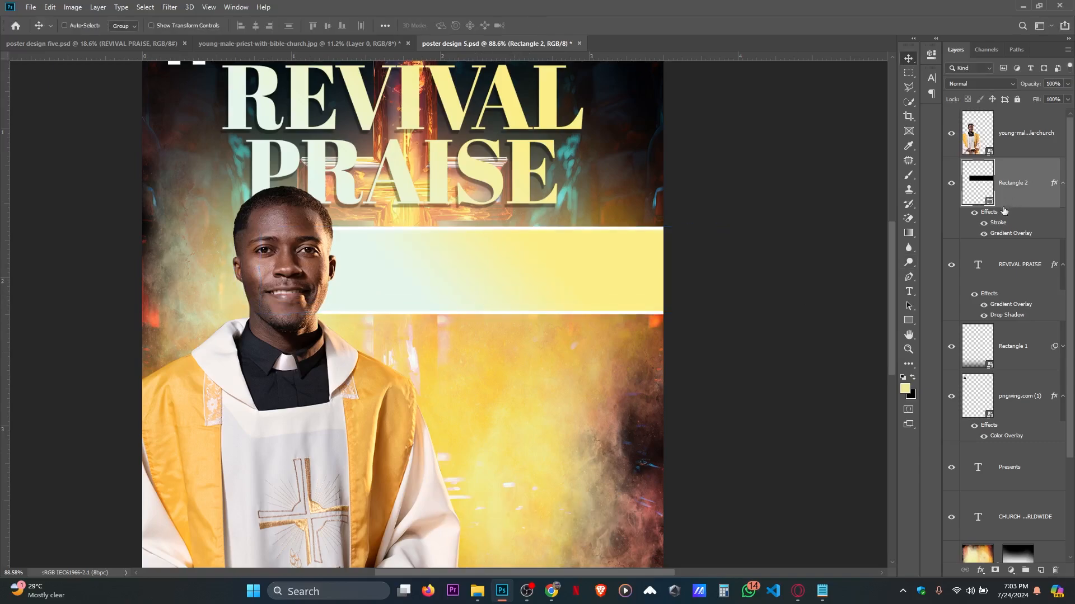
- Reduce the banner rectangle's white stroke size to 5 px
{"action": "double_click", "coordinate": [997, 225]}
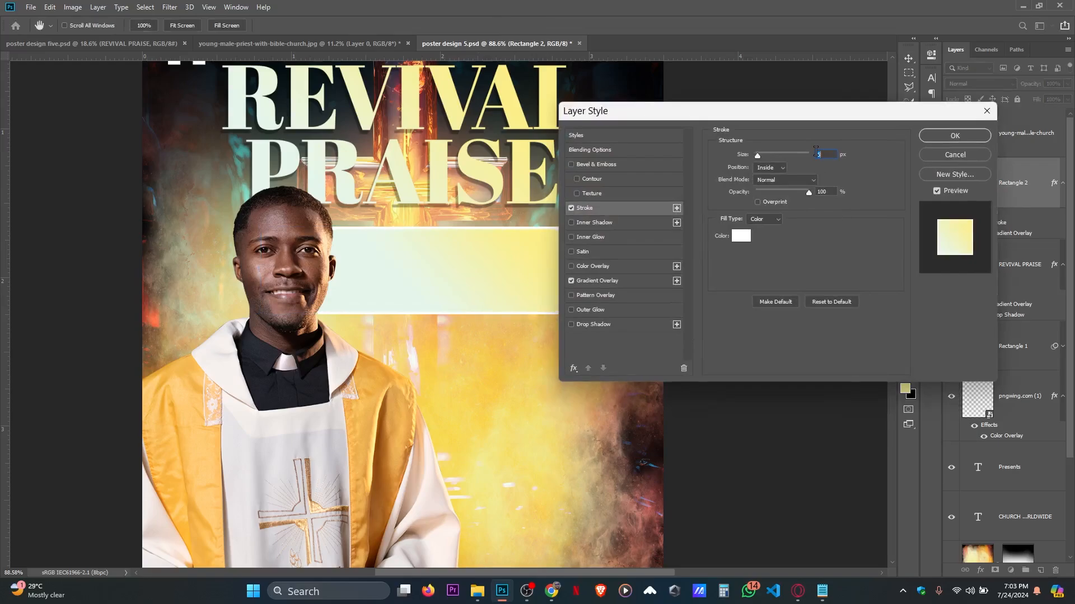
{"action": "left_click", "coordinate": [969, 139]}
{"action": "scroll", "coordinate": [560, 210], "scroll_direction": "down", "scroll_amount": 7}
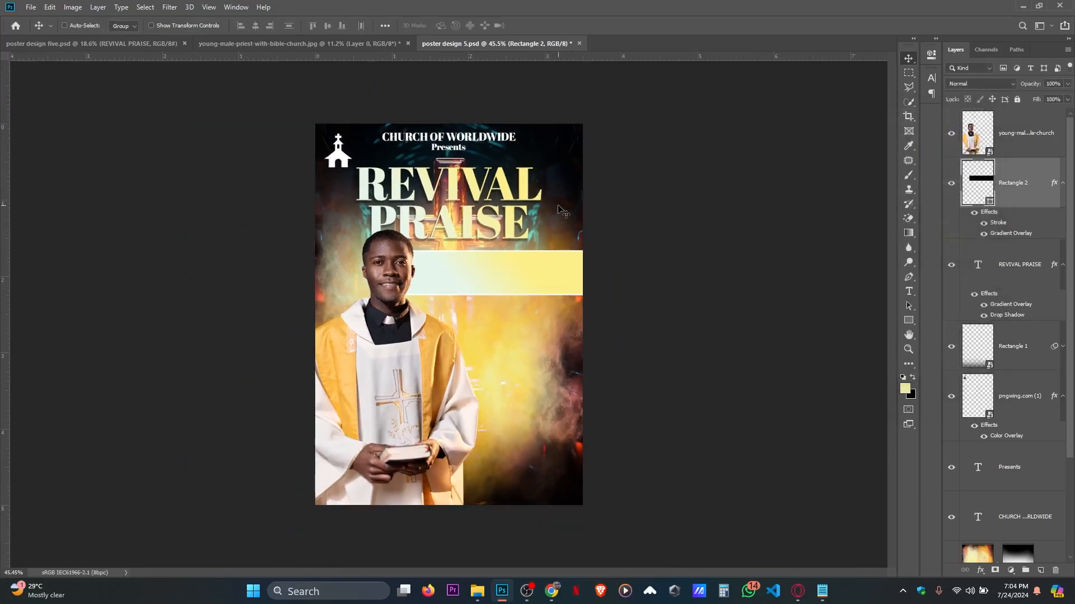
{"action": "scroll", "coordinate": [511, 248], "scroll_direction": "up", "scroll_amount": 3}
{"action": "left_click", "coordinate": [908, 292]}
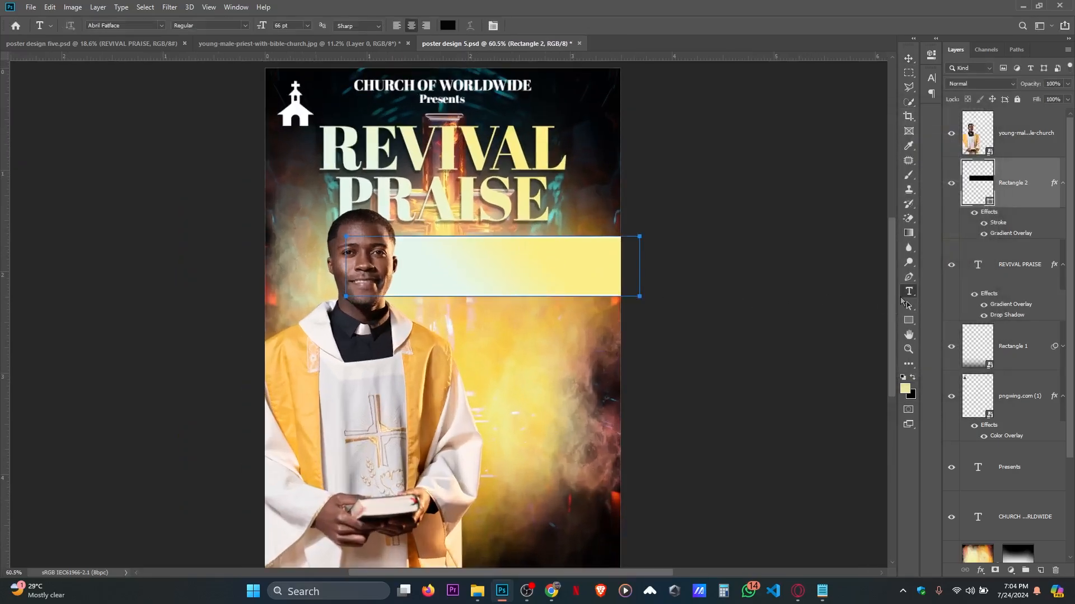
{"action": "left_click_drag", "start_coordinate": [404, 330], "coordinate": [602, 379]}
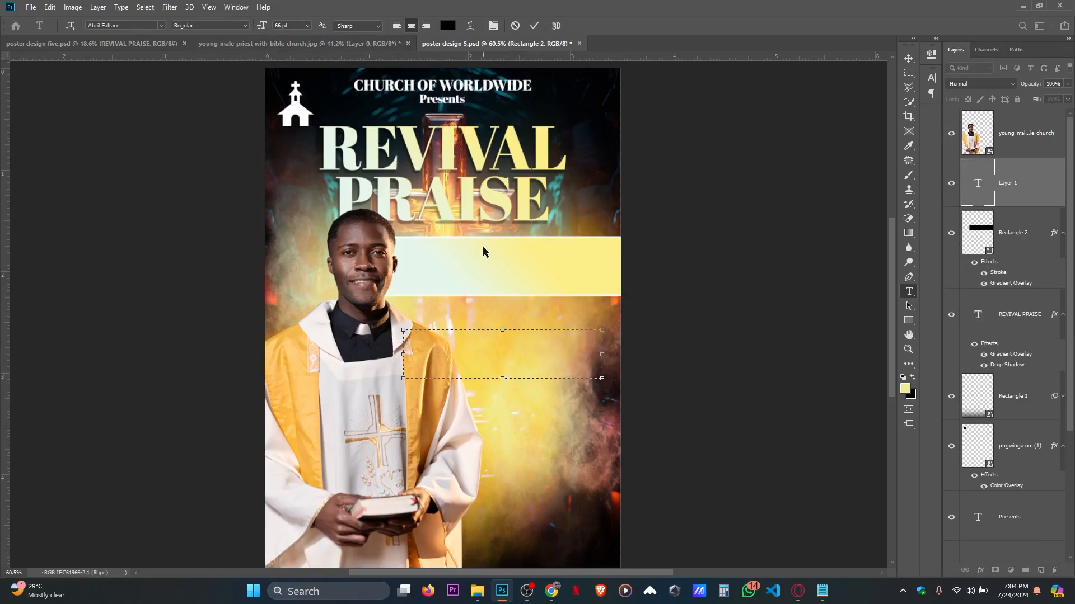
{"action": "left_click", "coordinate": [515, 26]}
{"action": "left_click", "coordinate": [1001, 269]}
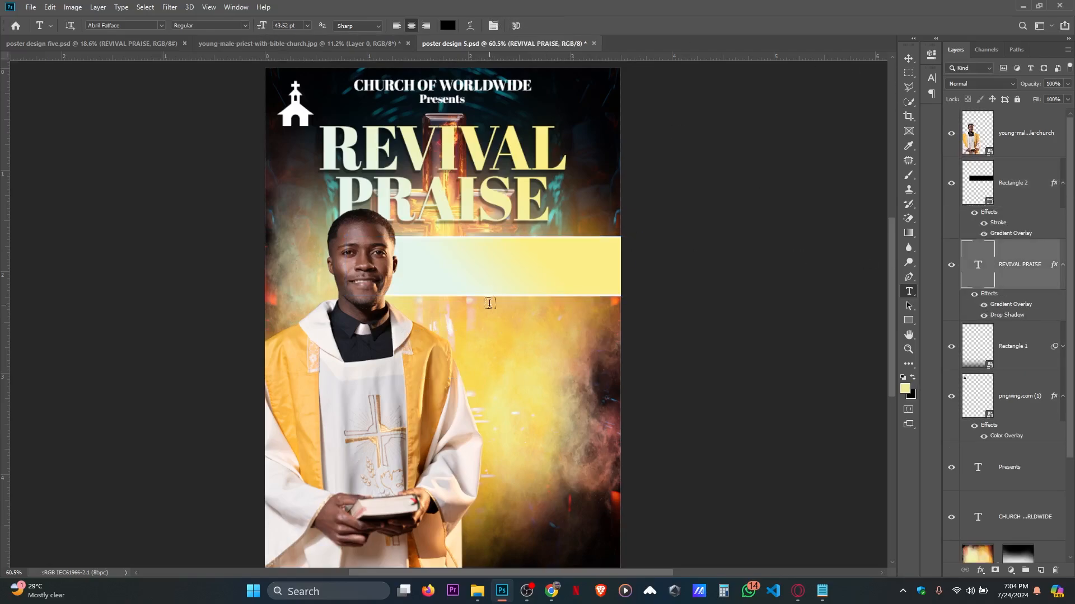
{"action": "left_click_drag", "start_coordinate": [412, 321], "coordinate": [599, 379]}
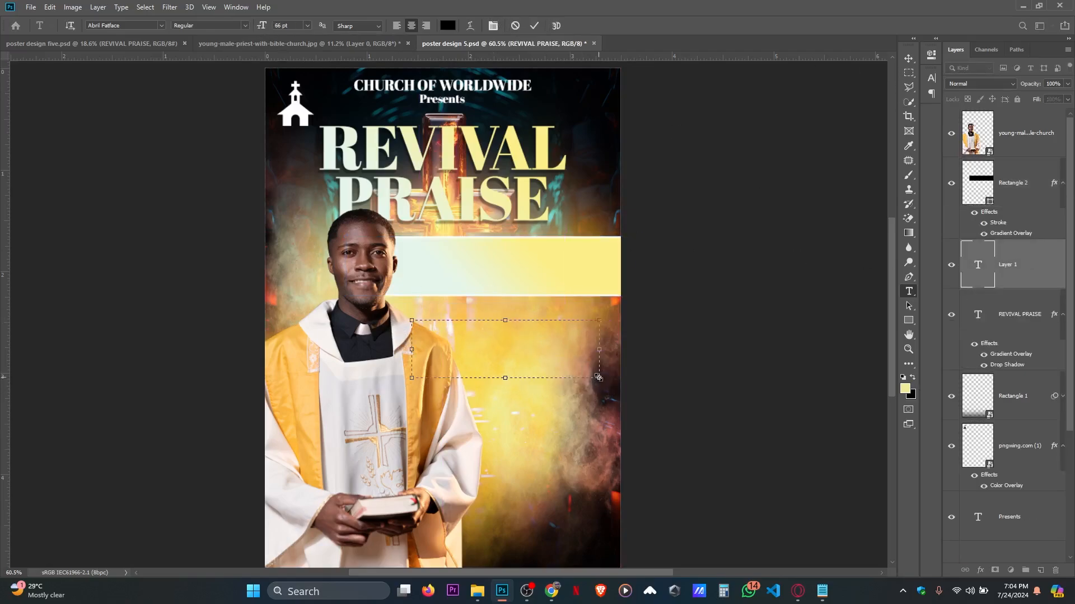
{"action": "left_click", "coordinate": [493, 25]}
{"action": "left_click_drag", "start_coordinate": [871, 111], "coordinate": [829, 116]}
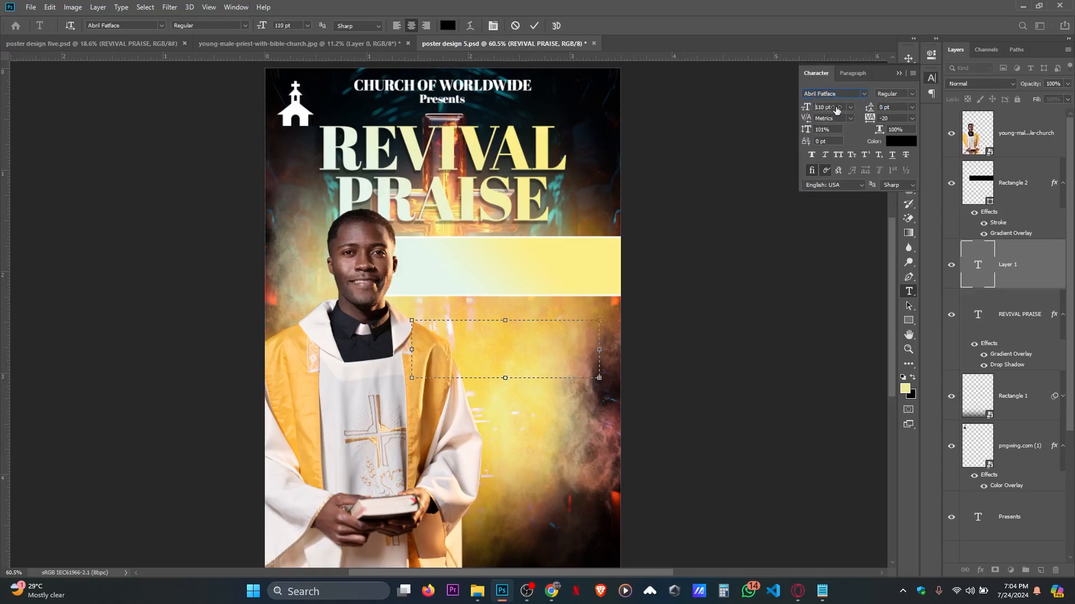
{"action": "left_click", "coordinate": [899, 73]}
{"action": "left_click", "coordinate": [909, 58]}
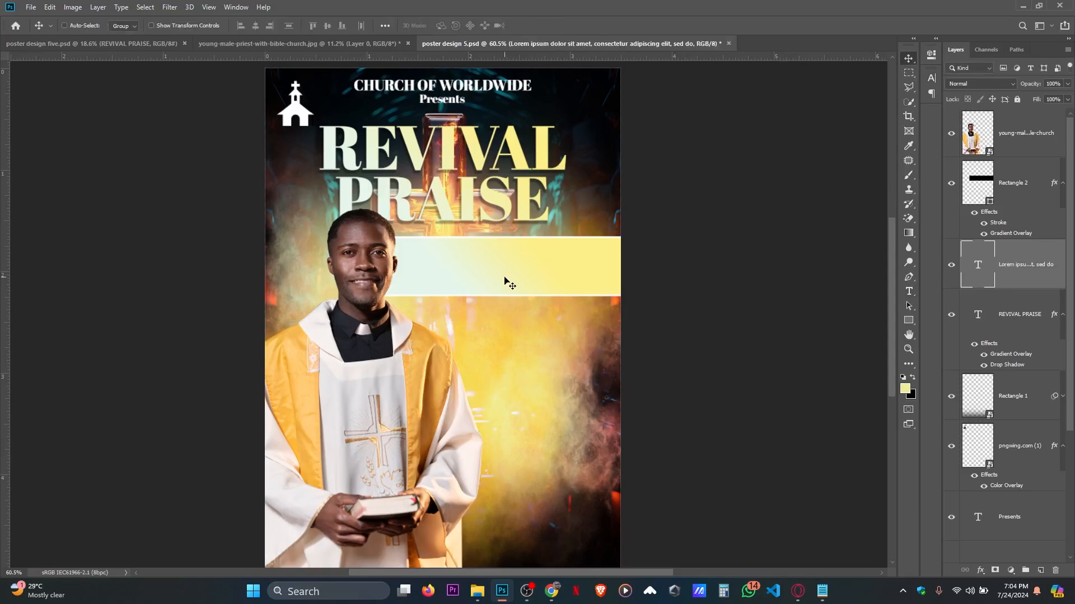
{"action": "key", "text": "Delete"}
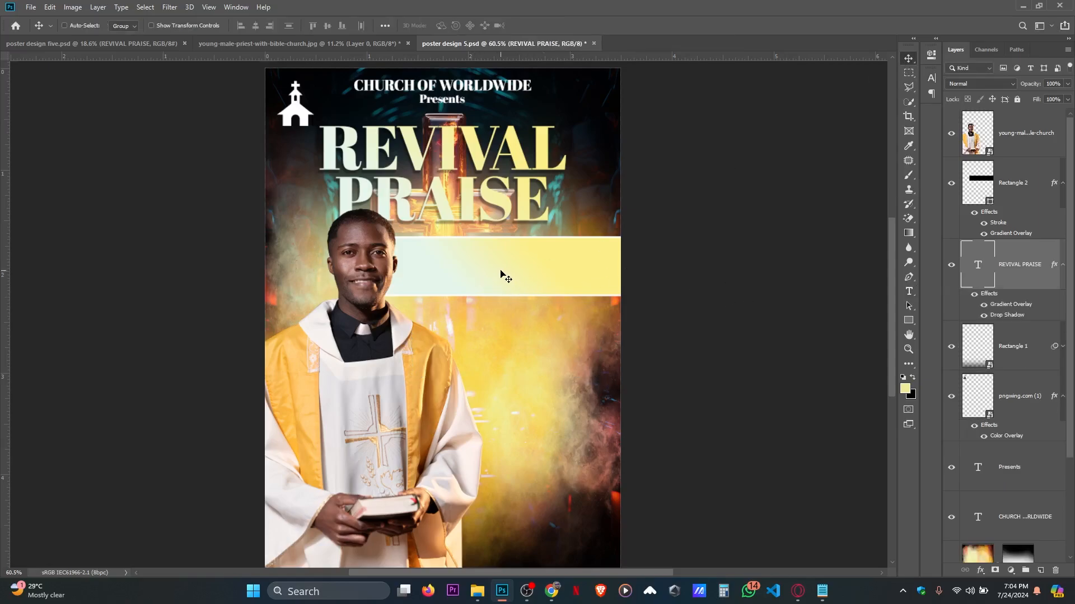
{"action": "left_click", "coordinate": [511, 344], "text": "ctrl"}
{"action": "scroll", "coordinate": [481, 246], "scroll_direction": "down", "scroll_amount": 2}
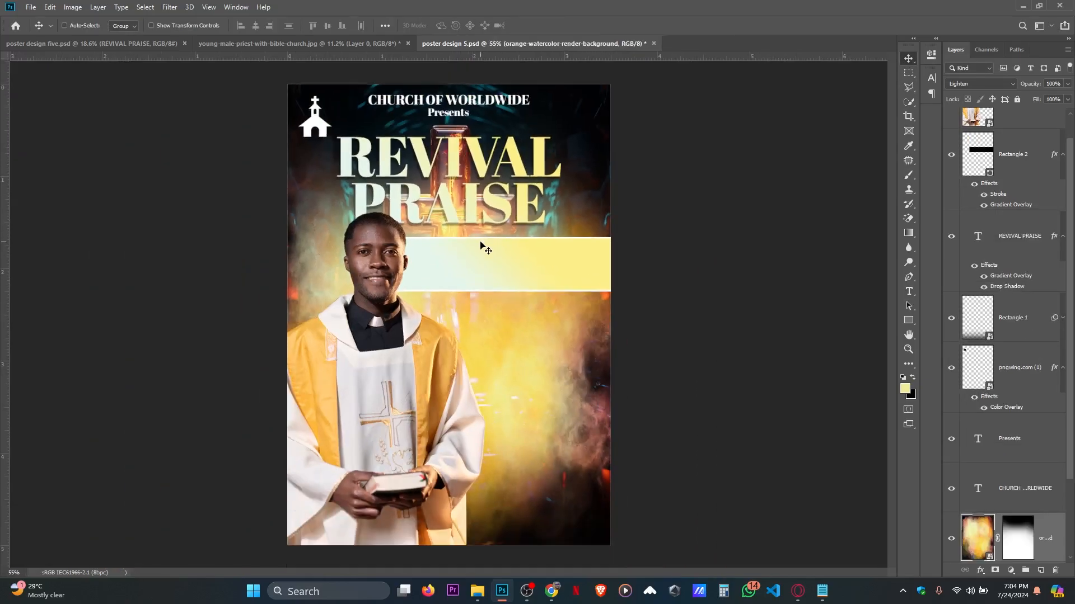
{"action": "left_click", "coordinate": [1009, 173]}
{"action": "scroll", "coordinate": [1008, 173], "scroll_direction": "up", "scroll_amount": 1}
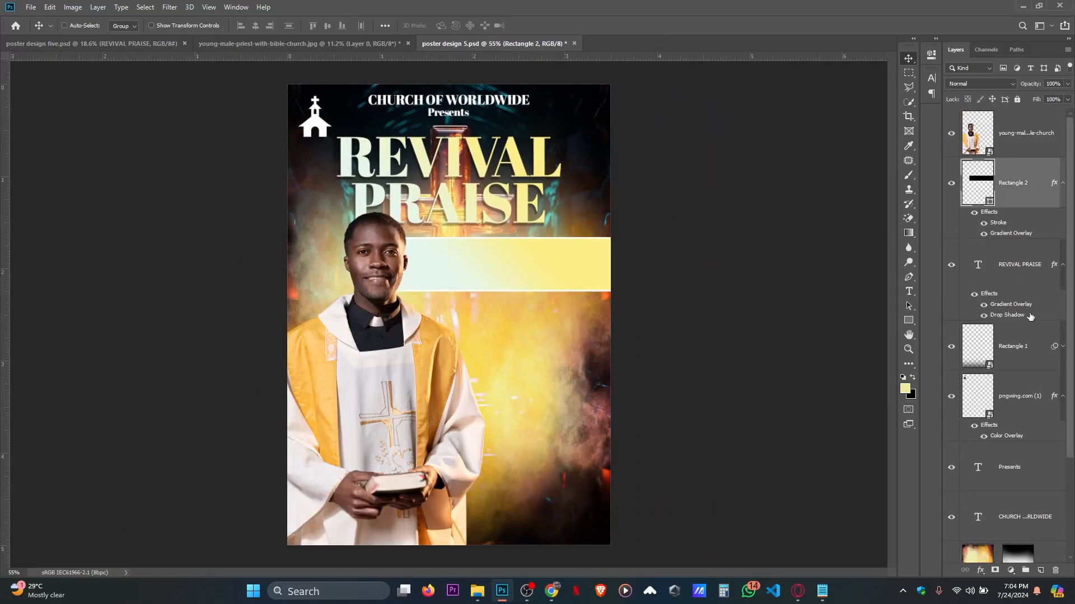
{"action": "left_click", "coordinate": [1013, 269]}
{"action": "left_click", "coordinate": [909, 292]}
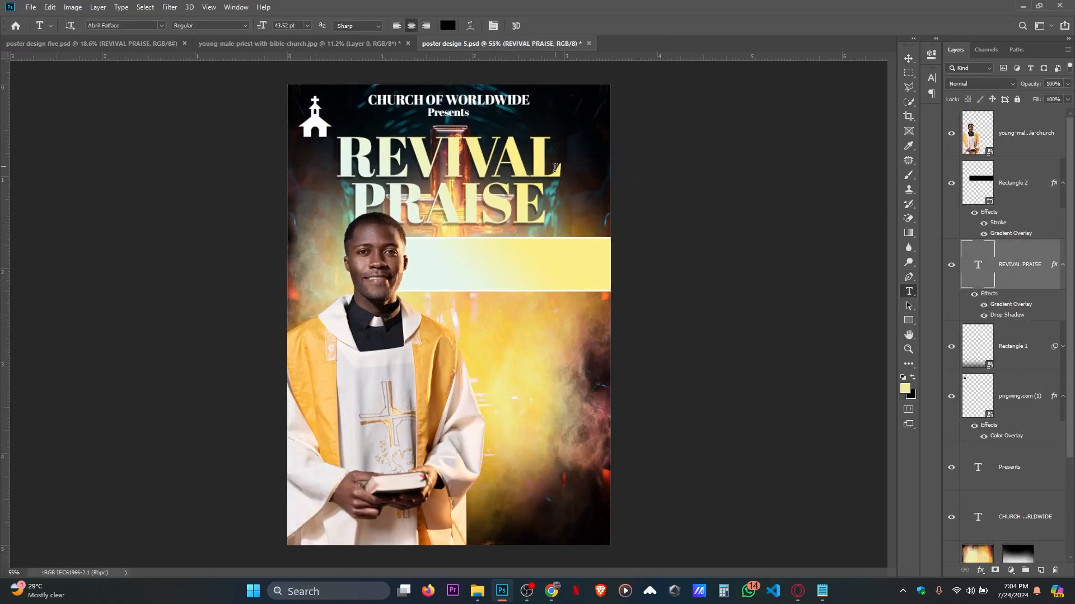
{"action": "left_click_drag", "start_coordinate": [407, 238], "coordinate": [576, 281]}
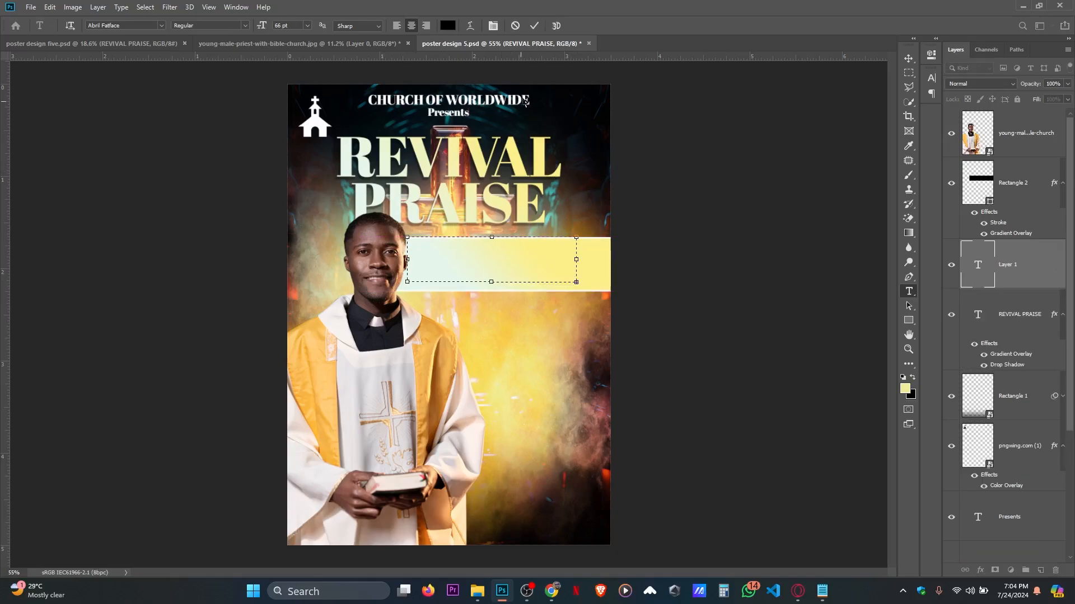
{"action": "left_click", "coordinate": [515, 26]}
{"action": "left_click", "coordinate": [909, 59]}
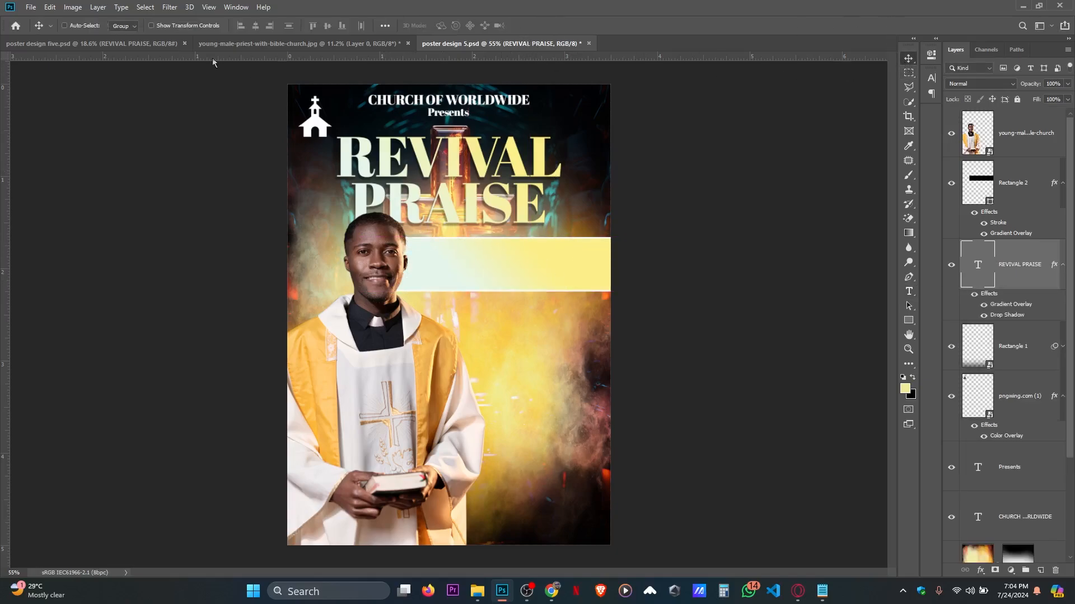
- Close the priest photo document without saving and copy the Lorem ipsum paragraph from poster design five.psd into poster design 5.psd
{"action": "left_click", "coordinate": [408, 43]}
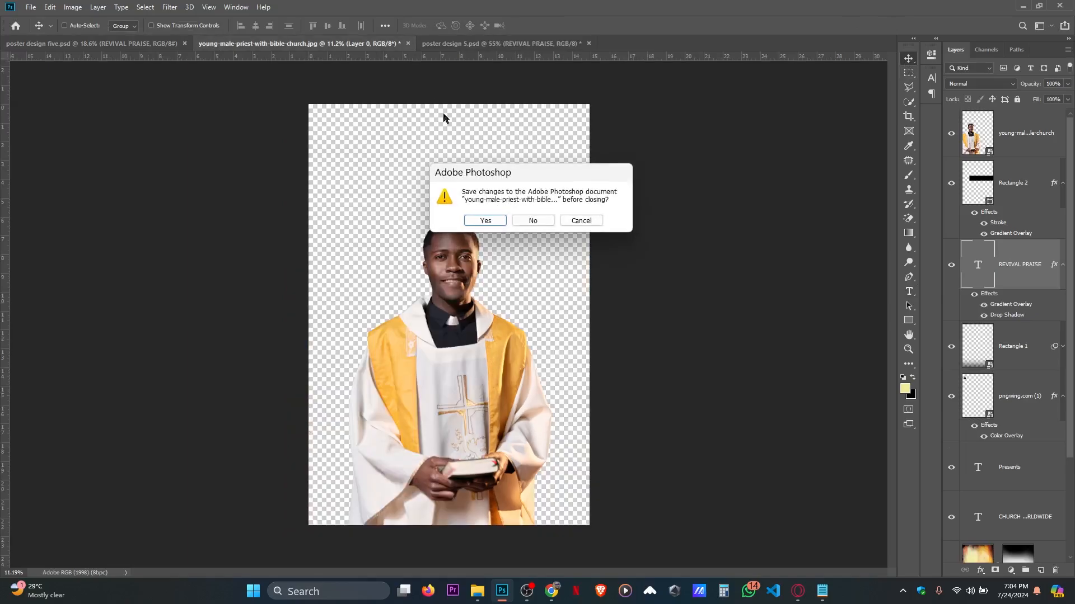
{"action": "left_click", "coordinate": [530, 219]}
{"action": "left_click", "coordinate": [111, 44]}
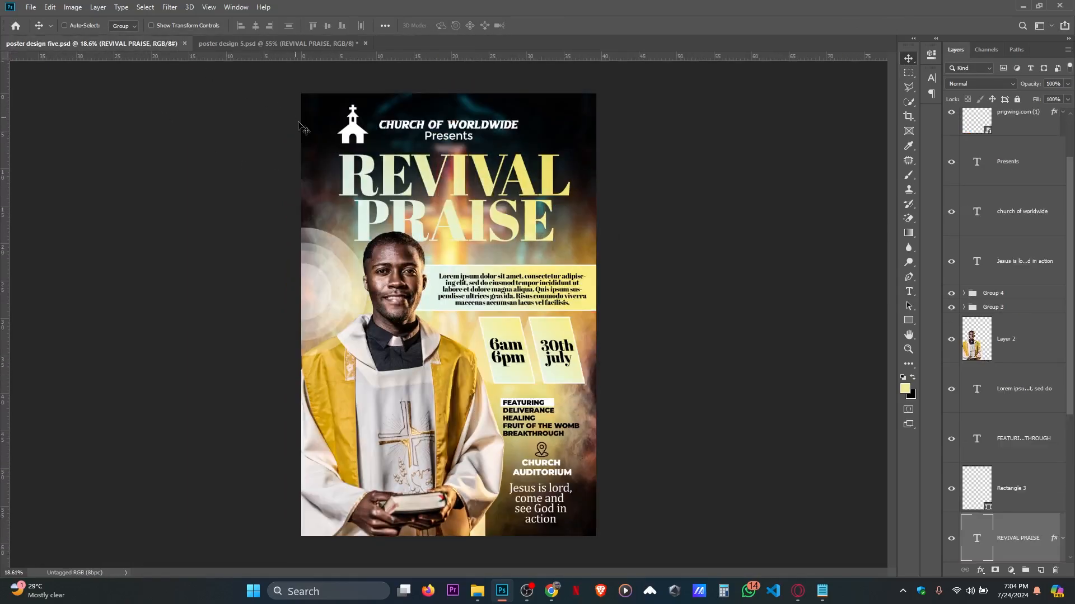
{"action": "left_click", "coordinate": [522, 298], "text": "ctrl"}
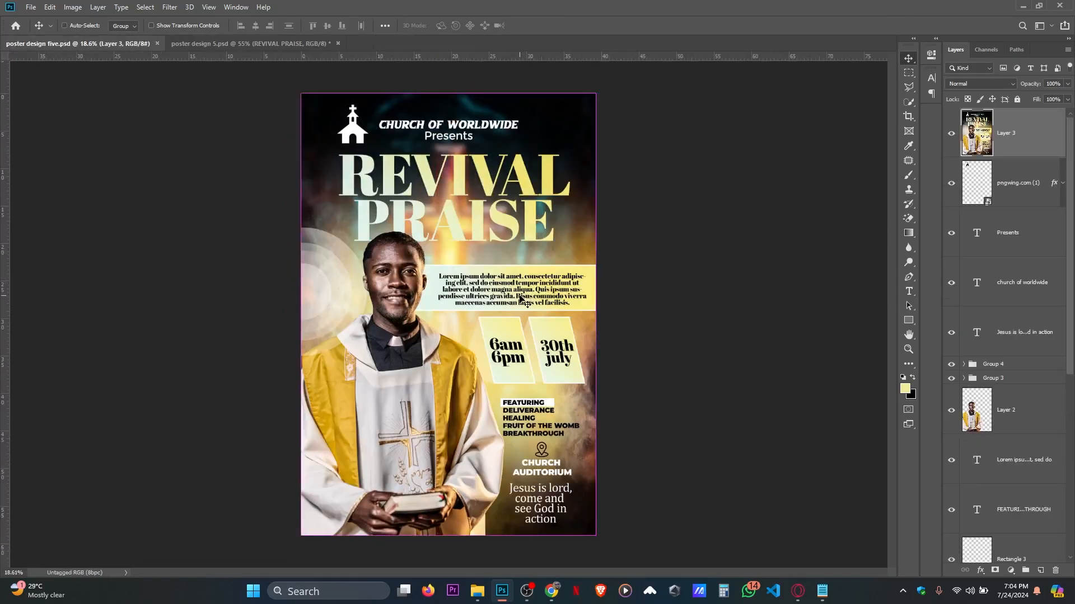
{"action": "left_click", "coordinate": [951, 133]}
{"action": "left_click_drag", "start_coordinate": [539, 298], "coordinate": [519, 264]}
- Scale the copied Lorem ipsum paragraph down to roughly the width of the visible banner
{"action": "key", "text": "ctrl+t"}
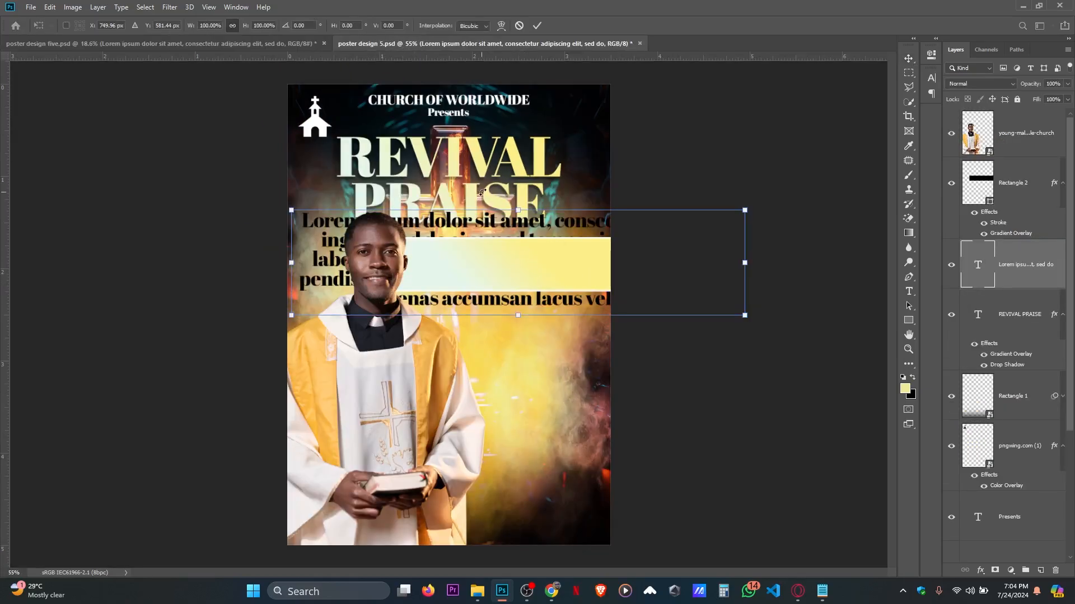
{"action": "left_click_drag", "start_coordinate": [521, 211], "coordinate": [535, 273]}
{"action": "key", "text": "Return"}
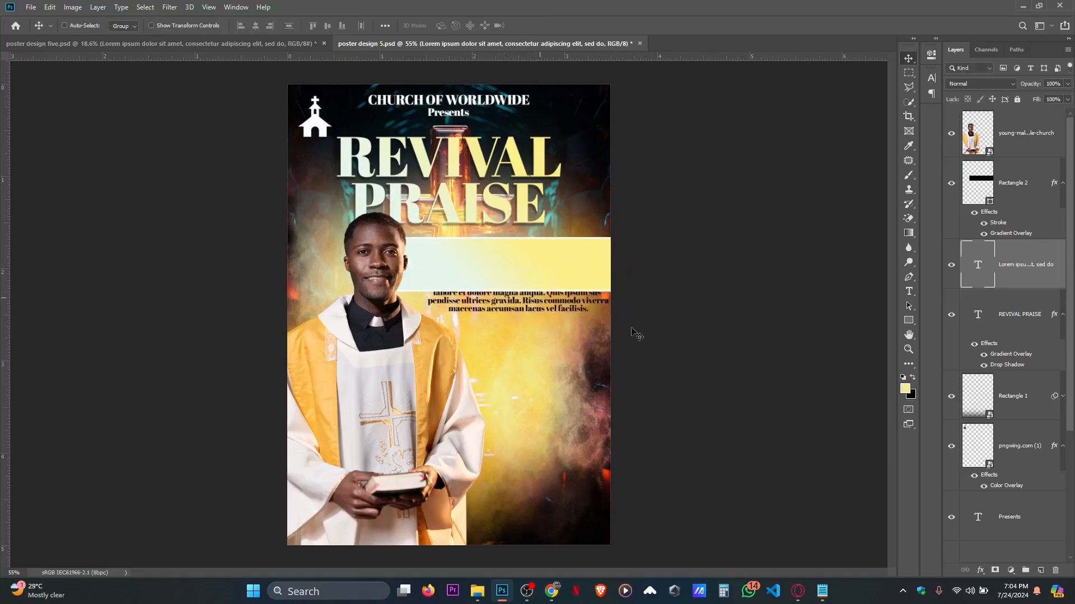
- Move the Lorem ipsum layer above the banner rectangle's layer and position the paragraph inside the banner, beside the priest's head
{"action": "left_click_drag", "start_coordinate": [1008, 256], "coordinate": [1008, 185]}
{"action": "left_click_drag", "start_coordinate": [568, 266], "coordinate": [560, 240]}
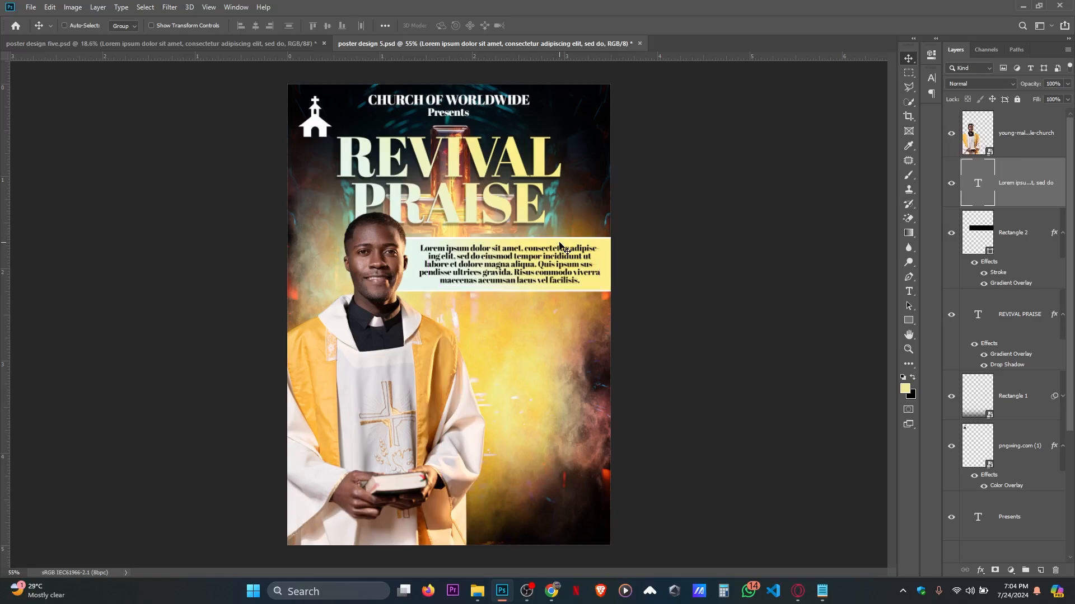
- Shift the REVIVAL PRAISE title slightly right and down, and move the priest image slightly left and down
{"action": "scroll", "coordinate": [415, 147], "scroll_direction": "up", "scroll_amount": 2}
{"action": "left_click", "coordinate": [497, 163], "text": "ctrl"}
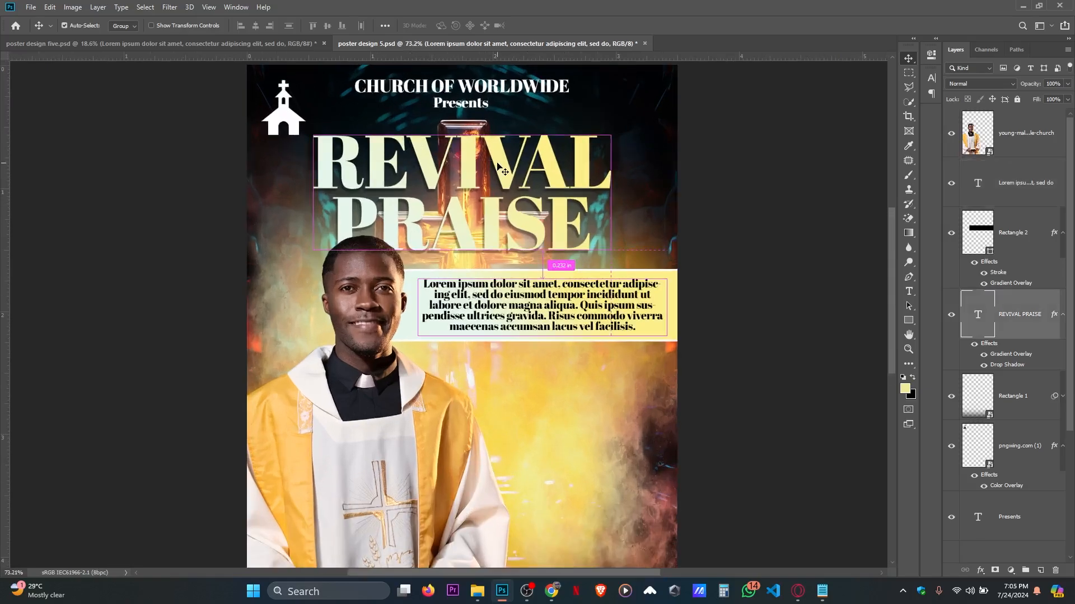
{"action": "left_click_drag", "start_coordinate": [496, 163], "coordinate": [514, 184]}
{"action": "scroll", "coordinate": [427, 220], "scroll_direction": "down", "scroll_amount": 3}
{"action": "left_click_drag", "start_coordinate": [388, 275], "coordinate": [384, 281]}
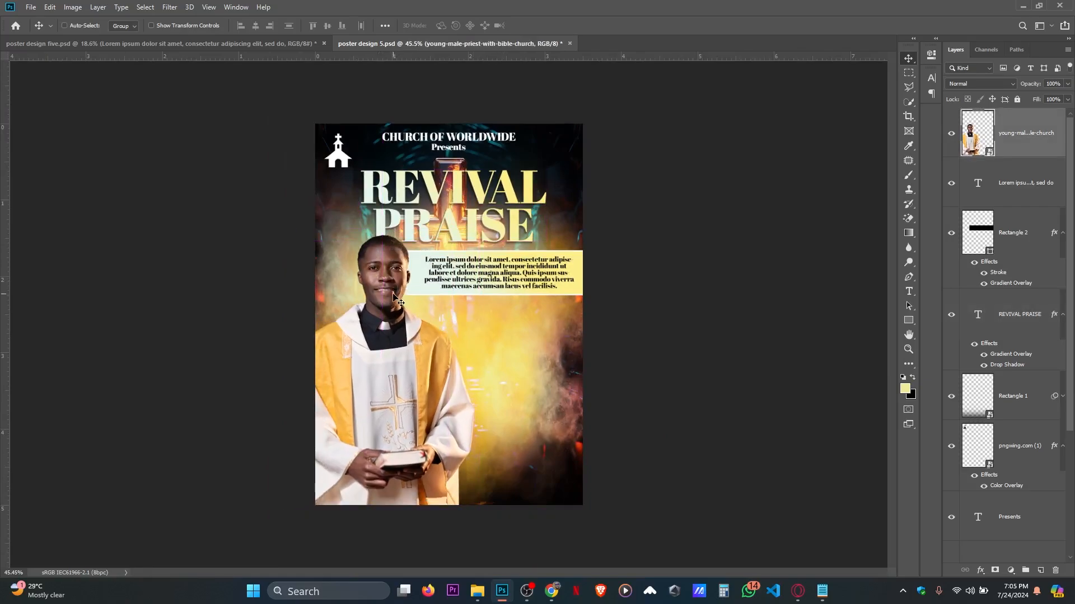
{"action": "scroll", "coordinate": [449, 132], "scroll_direction": "up", "scroll_amount": 3}
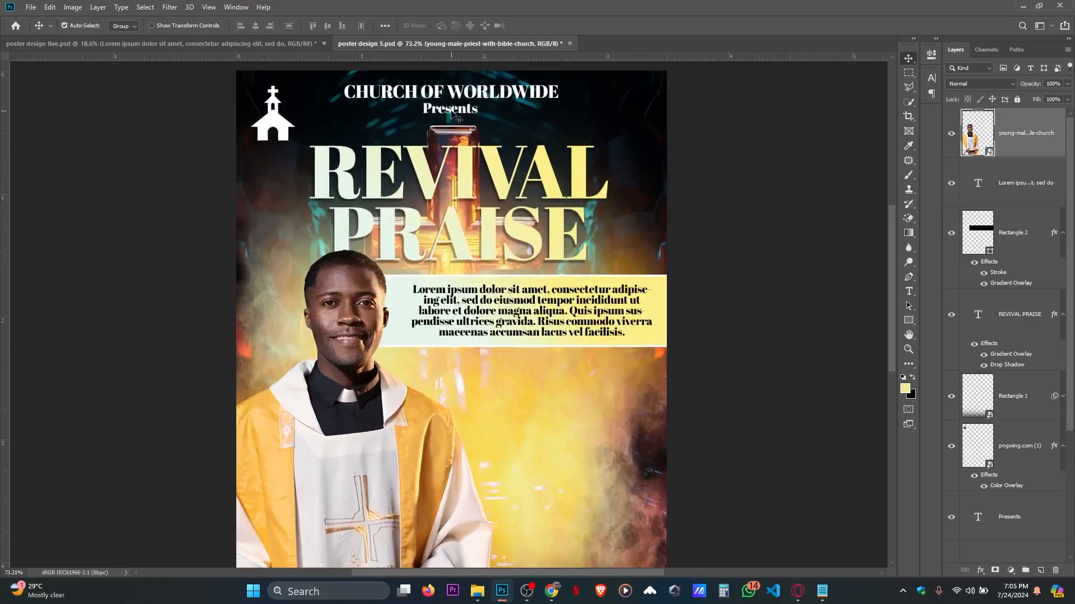
- Move the CHURCH OF WORLDWIDE and Presents lines slightly down, closer to the title
{"action": "left_click", "coordinate": [451, 149], "text": "ctrl"}
{"action": "left_click_drag", "start_coordinate": [454, 110], "coordinate": [488, 144]}
{"action": "scroll", "coordinate": [1046, 427], "scroll_direction": "down", "scroll_amount": 1}
{"action": "scroll", "coordinate": [1045, 427], "scroll_direction": "down", "scroll_amount": 3}
{"action": "left_click", "coordinate": [1018, 389], "text": "shift"}
- Stretch the orange watercolor background layer upward past the poster's upper edge and save the document
{"action": "scroll", "coordinate": [528, 208], "scroll_direction": "down", "scroll_amount": 3}
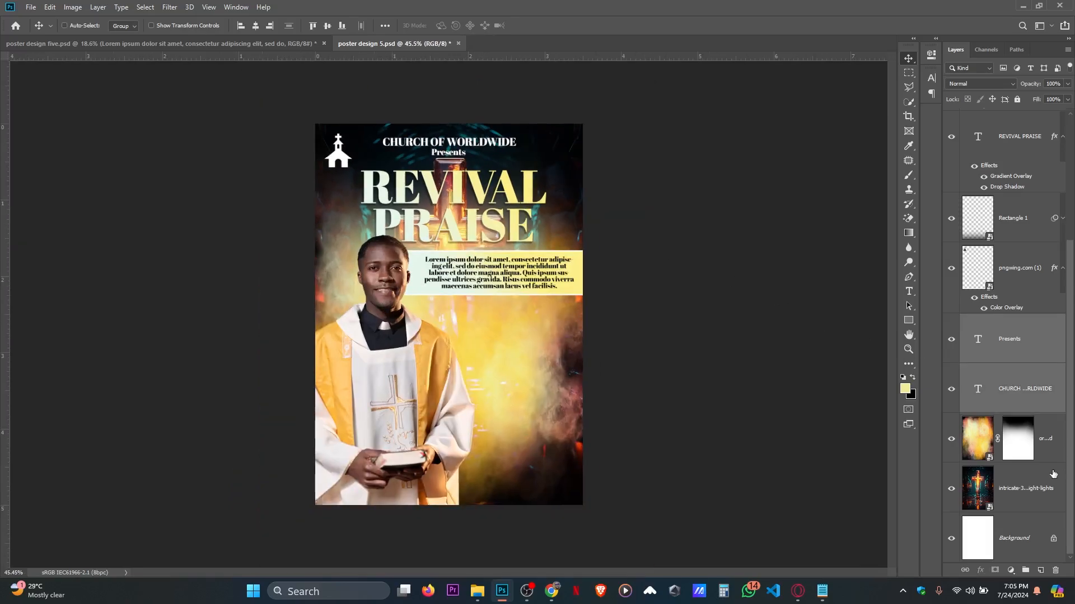
{"action": "left_click", "coordinate": [1034, 440]}
{"action": "key", "text": "ctrl+t"}
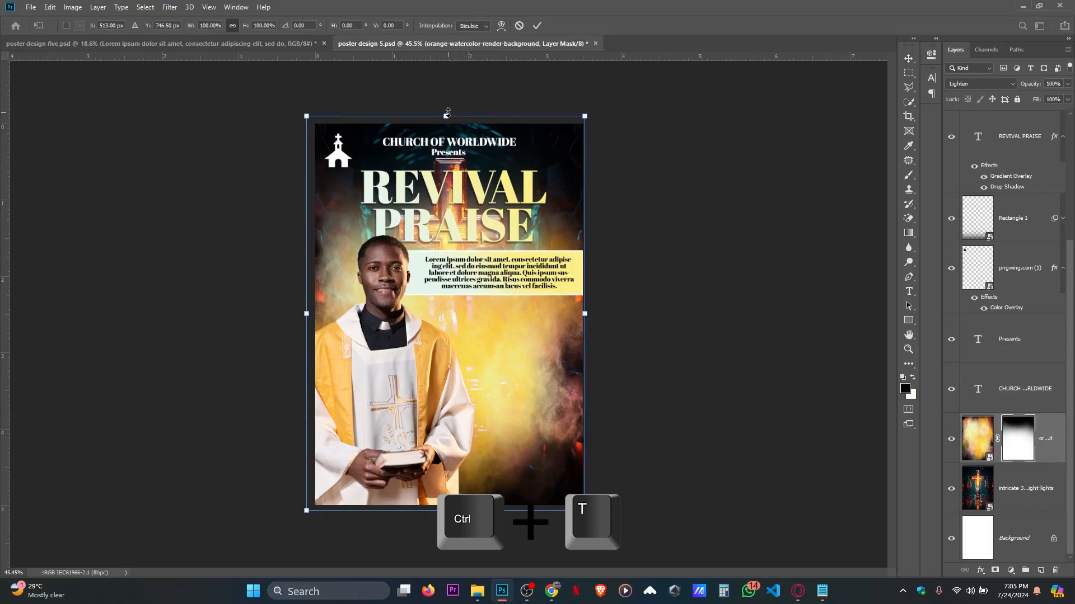
{"action": "left_click_drag", "start_coordinate": [447, 114], "coordinate": [437, 71]}
{"action": "key", "text": "Return"}
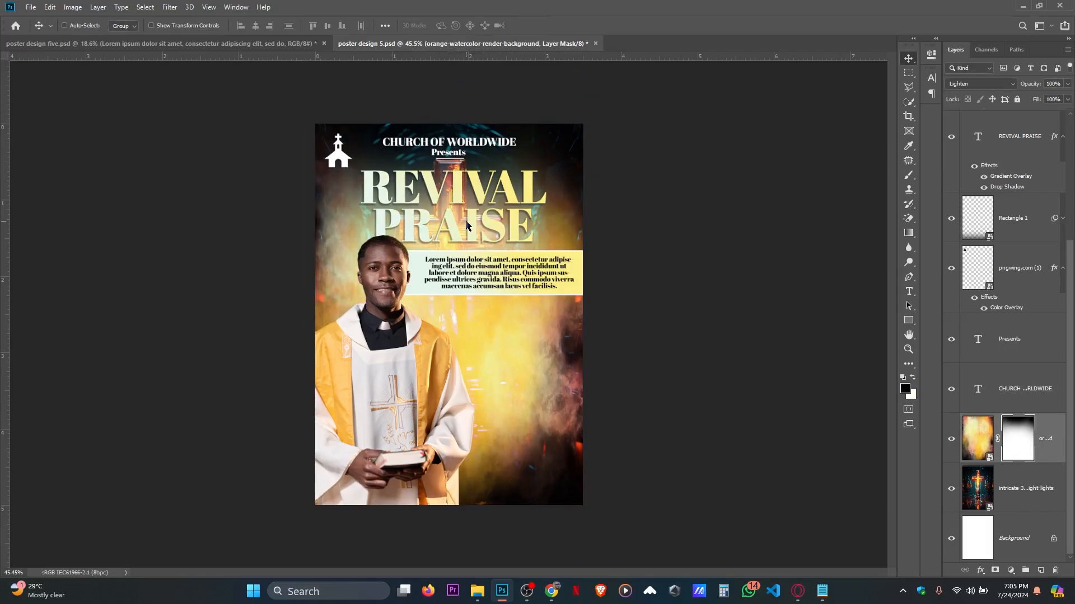
{"action": "key", "text": "ctrl+s"}
- Draw a rectangle of about 168 × 250 px beside the priest's shoulder, below the text banner
{"action": "scroll", "coordinate": [467, 224], "scroll_direction": "up", "scroll_amount": 2}
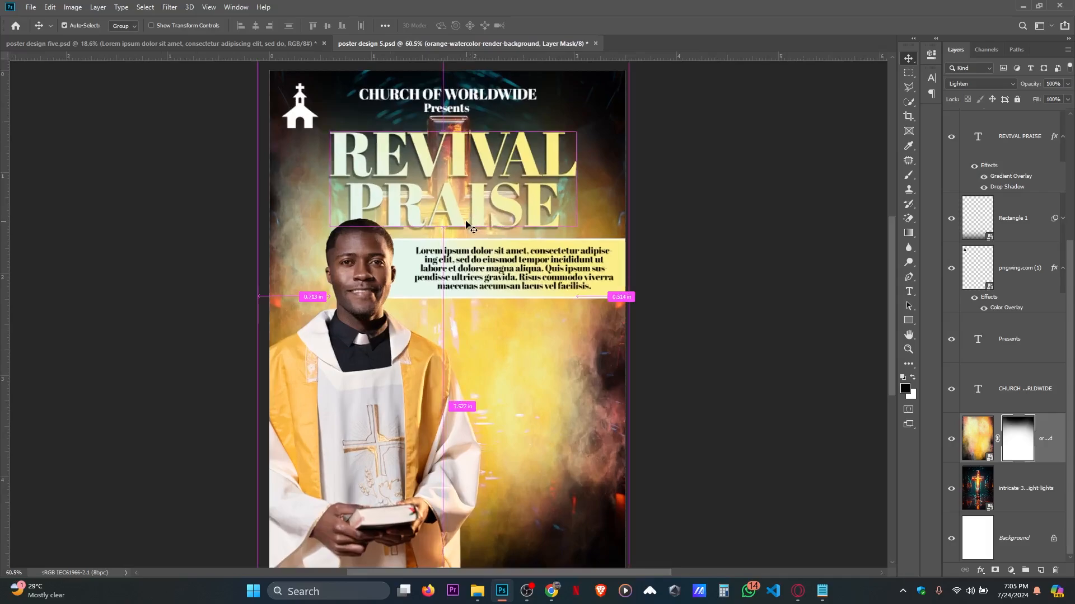
{"action": "scroll", "coordinate": [477, 258], "scroll_direction": "down", "scroll_amount": 2}
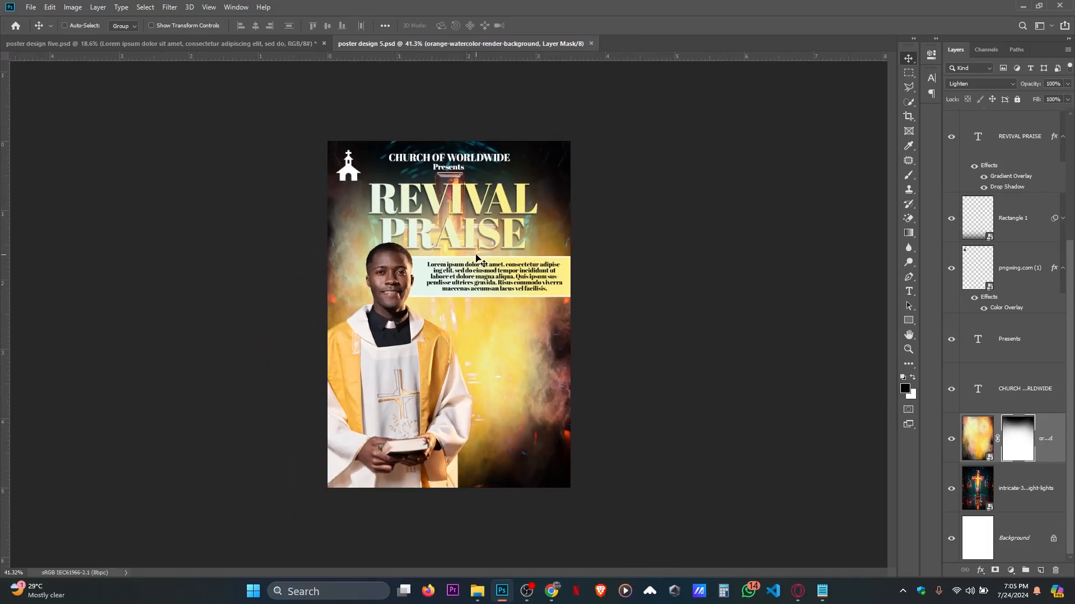
{"action": "key", "text": "ctrl+plus"}
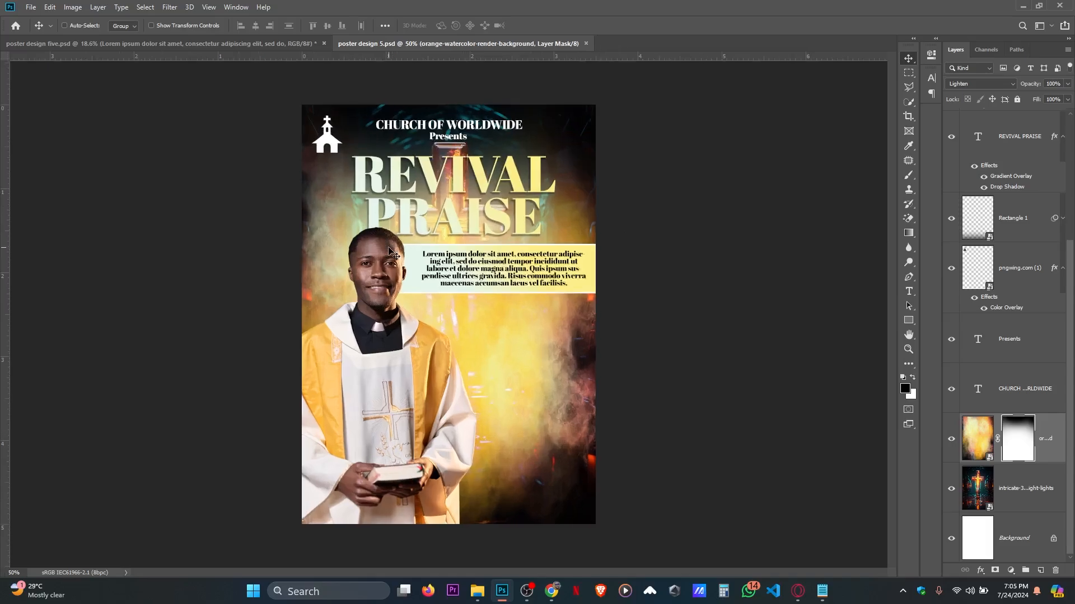
{"action": "left_click", "coordinate": [909, 320]}
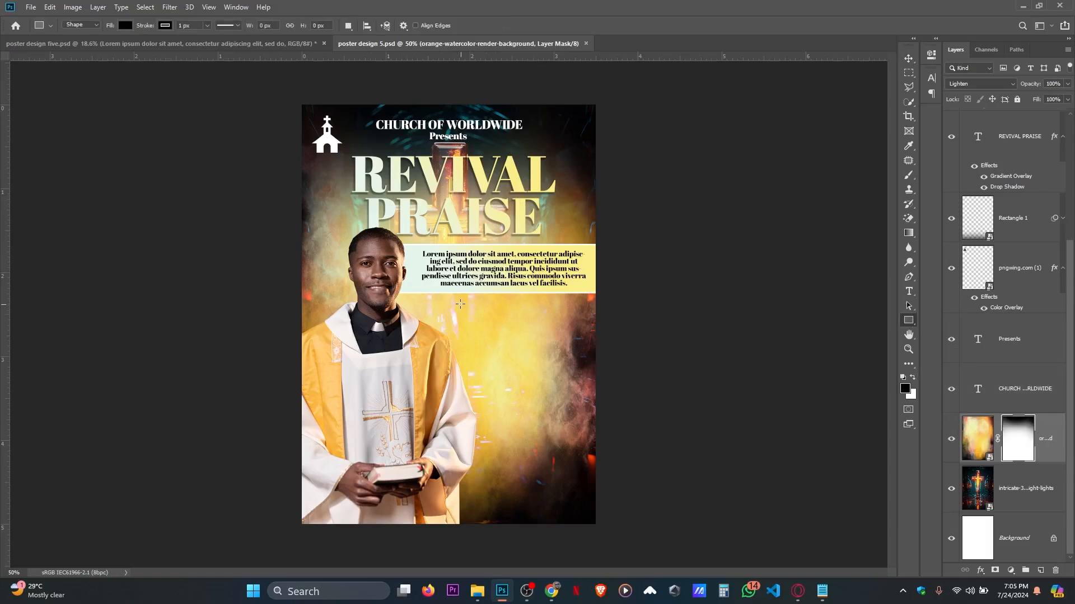
{"action": "left_click_drag", "start_coordinate": [460, 304], "coordinate": [506, 374]}
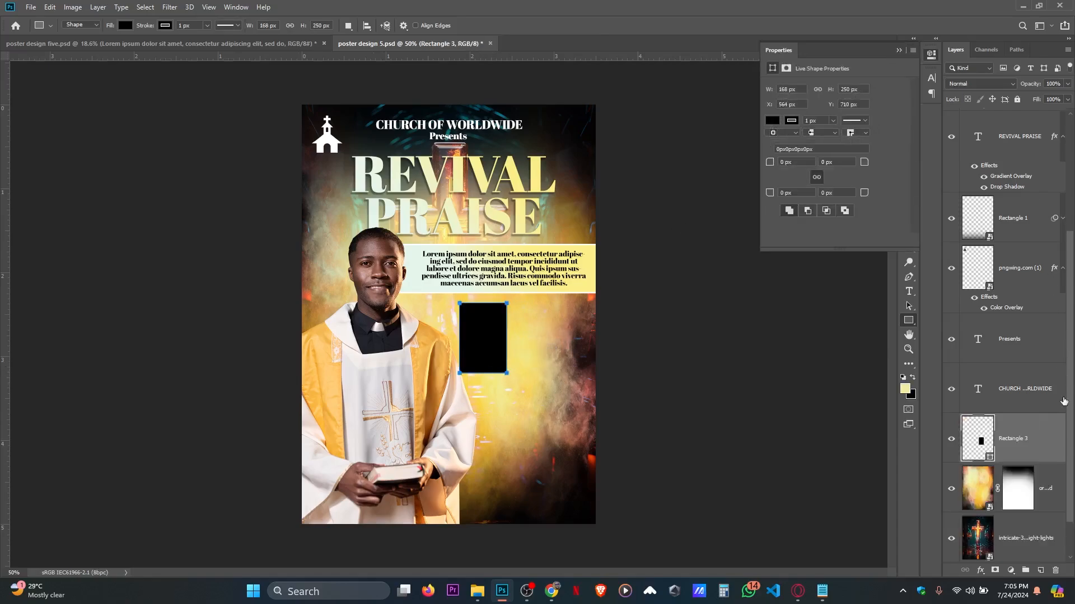
- Apply a pale yellow-to-mint linear Gradient Overlay and a white Stroke to the new small rectangle
{"action": "double_click", "coordinate": [1051, 430]}
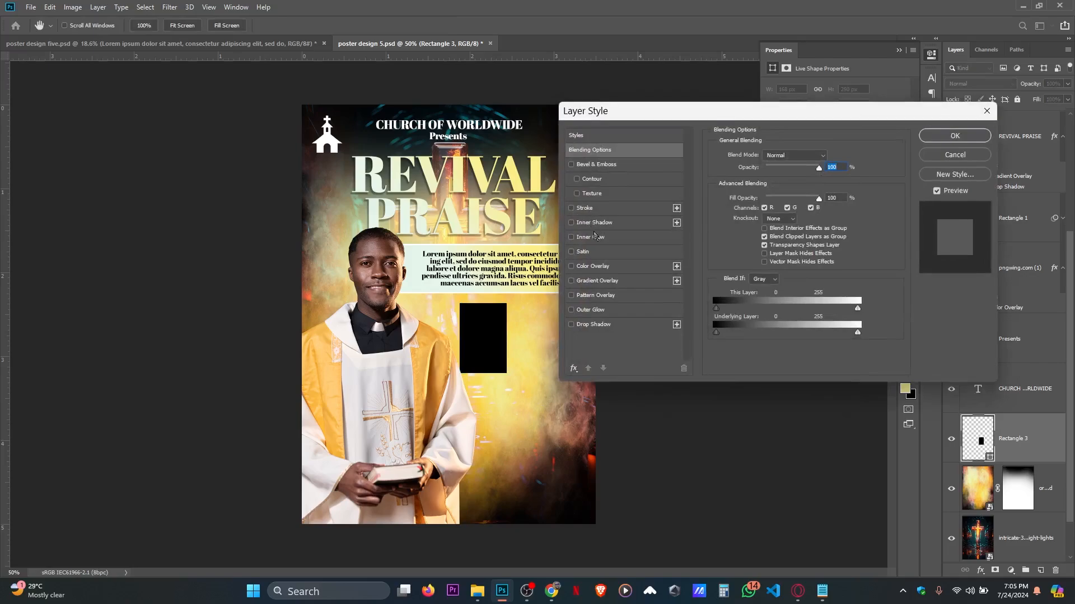
{"action": "left_click", "coordinate": [598, 281]}
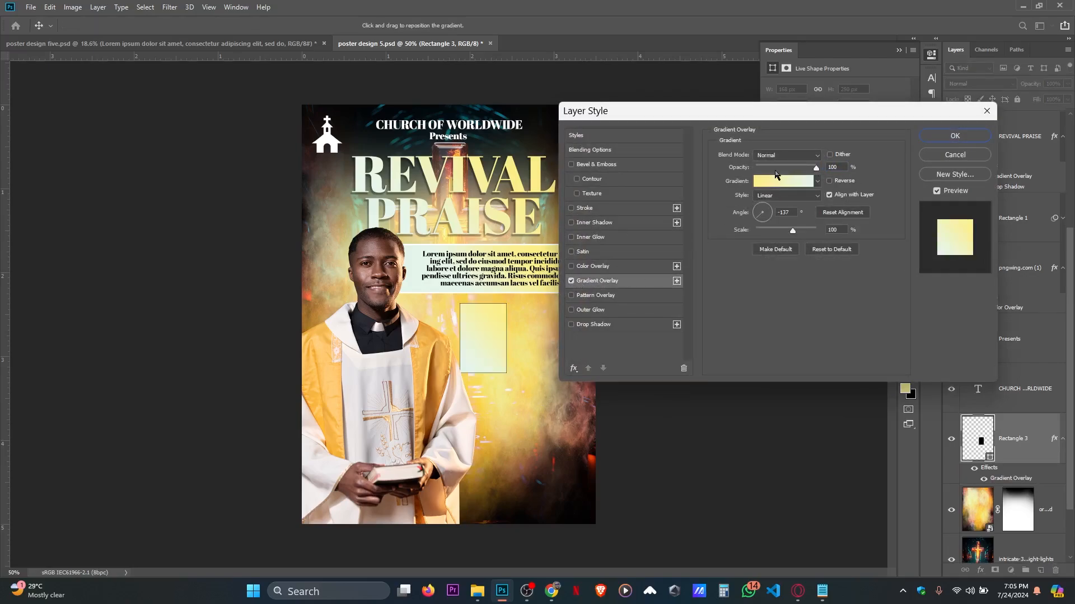
{"action": "left_click", "coordinate": [571, 209]}
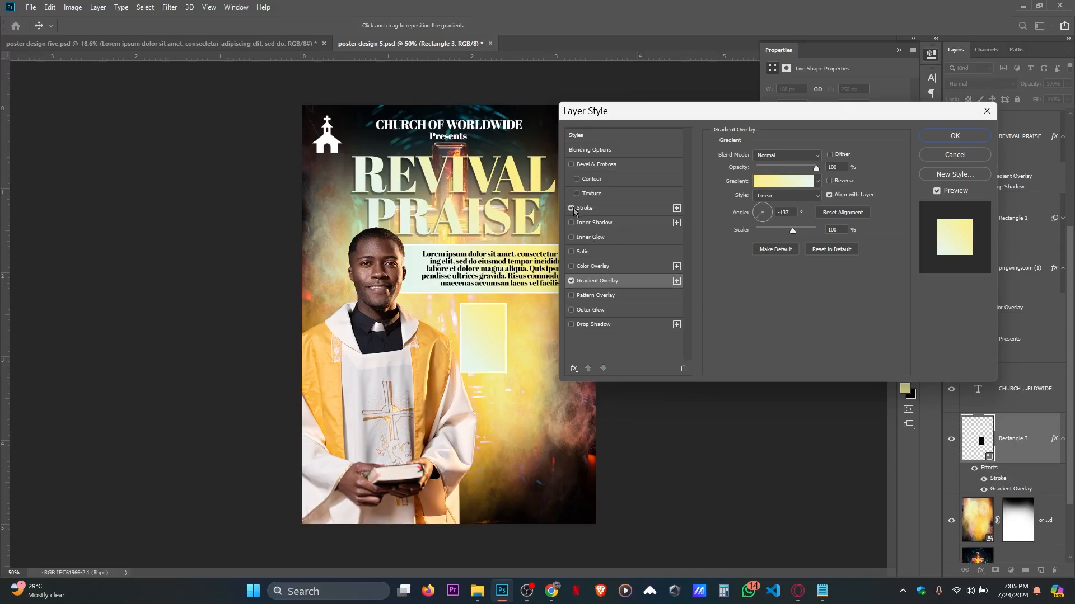
{"action": "left_click", "coordinate": [925, 139]}
{"action": "scroll", "coordinate": [545, 354], "scroll_direction": "up", "scroll_amount": 5}
{"action": "left_click", "coordinate": [899, 50]}
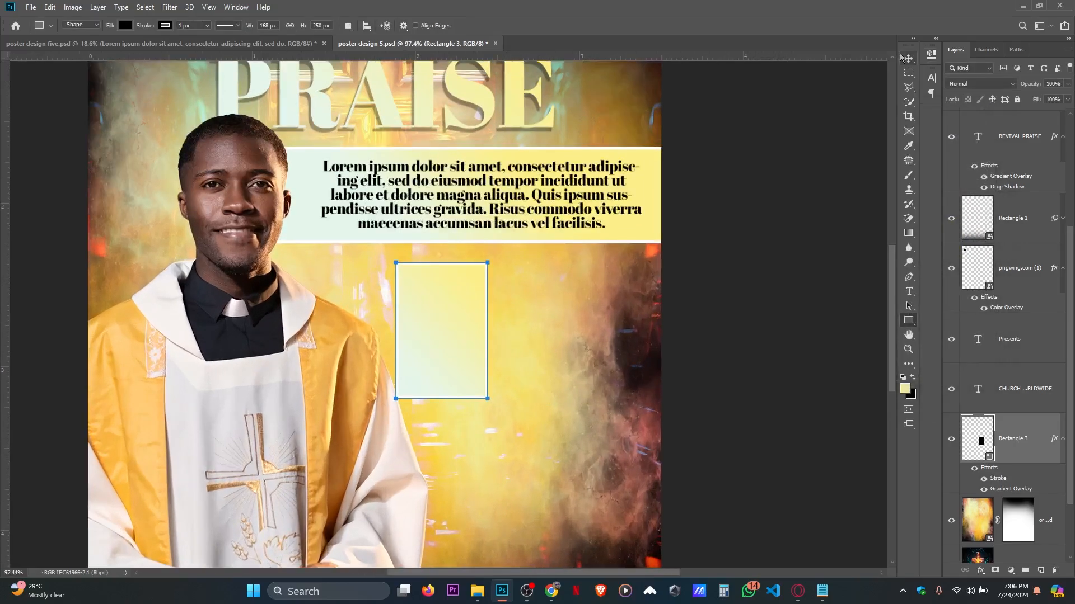
- Move the small gradient rectangle slightly right, keeping it just below the text banner
{"action": "key", "text": "v"}
{"action": "scroll", "coordinate": [507, 374], "scroll_direction": "up", "scroll_amount": 1}
{"action": "left_click_drag", "start_coordinate": [463, 365], "coordinate": [472, 370]}
{"action": "scroll", "coordinate": [472, 366], "scroll_direction": "down", "scroll_amount": 4}
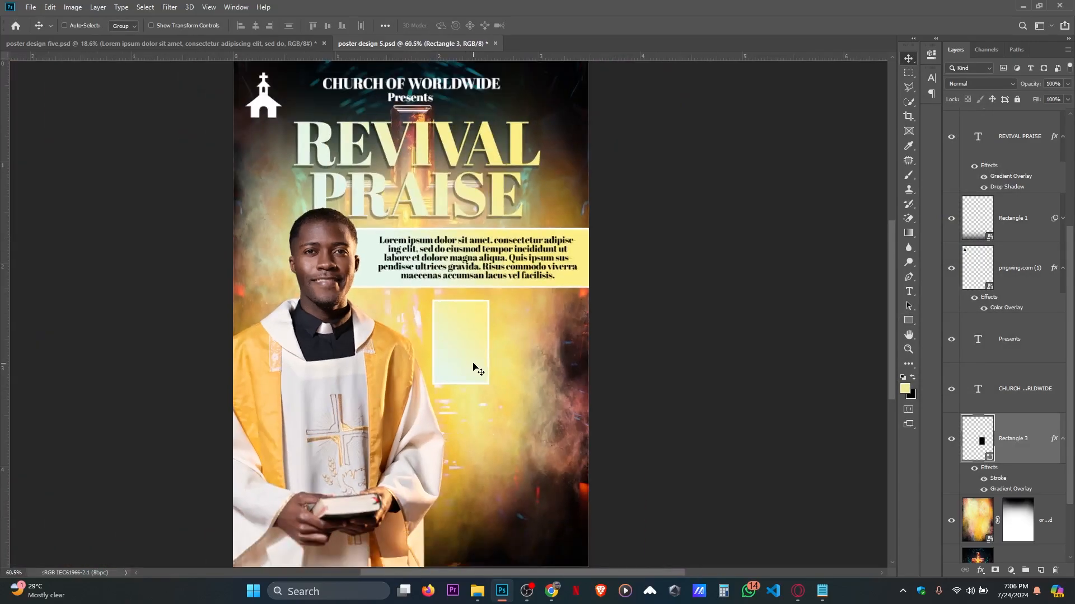
{"action": "scroll", "coordinate": [472, 367], "scroll_direction": "up", "scroll_amount": 3}
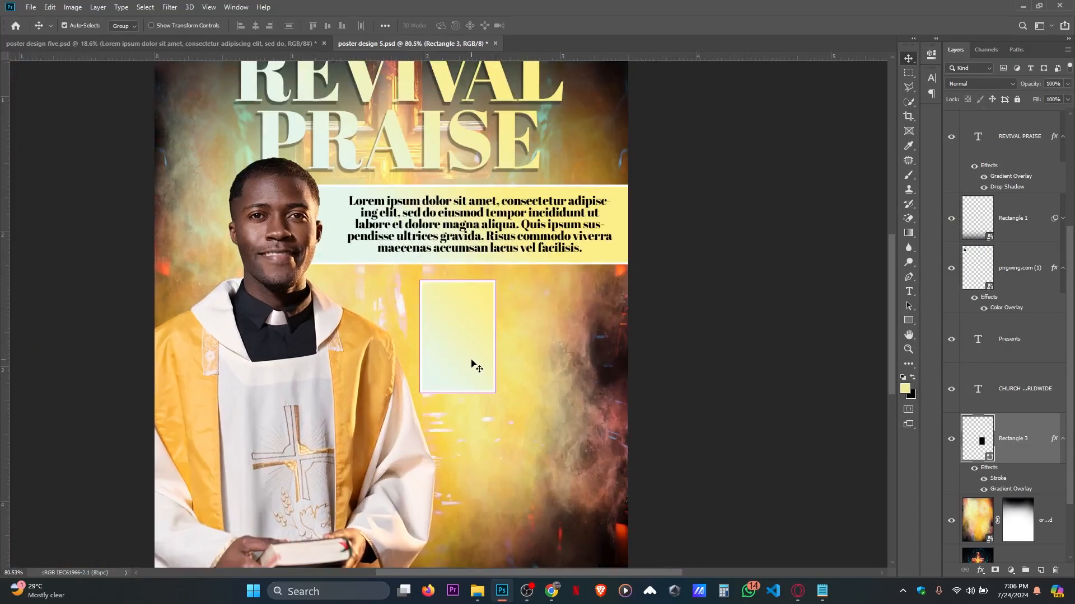
{"action": "key", "text": "ctrl+j"}
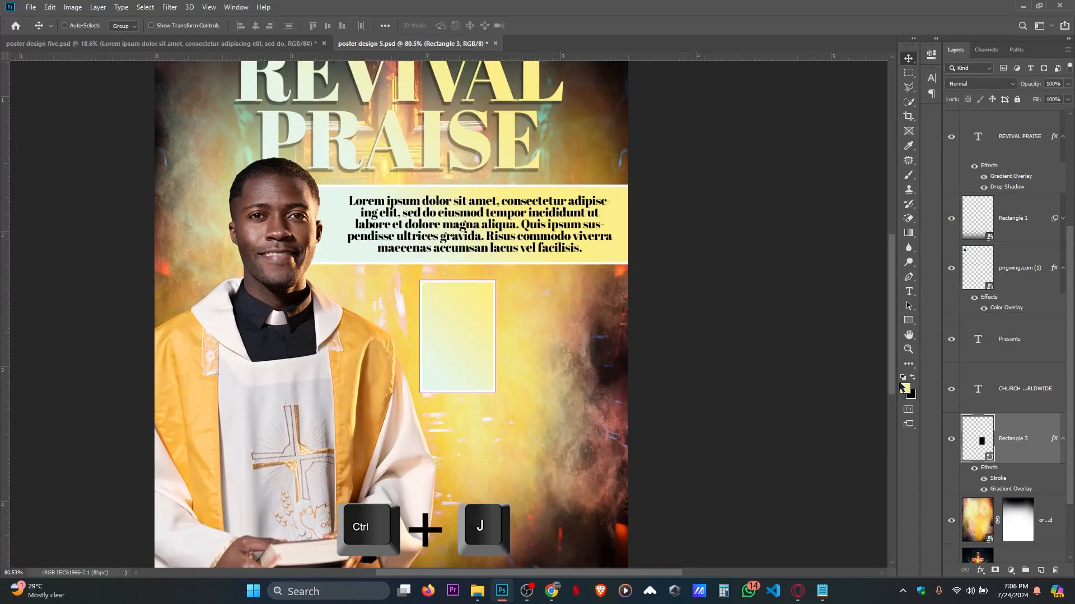
{"action": "left_click_drag", "start_coordinate": [445, 337], "coordinate": [459, 336]}
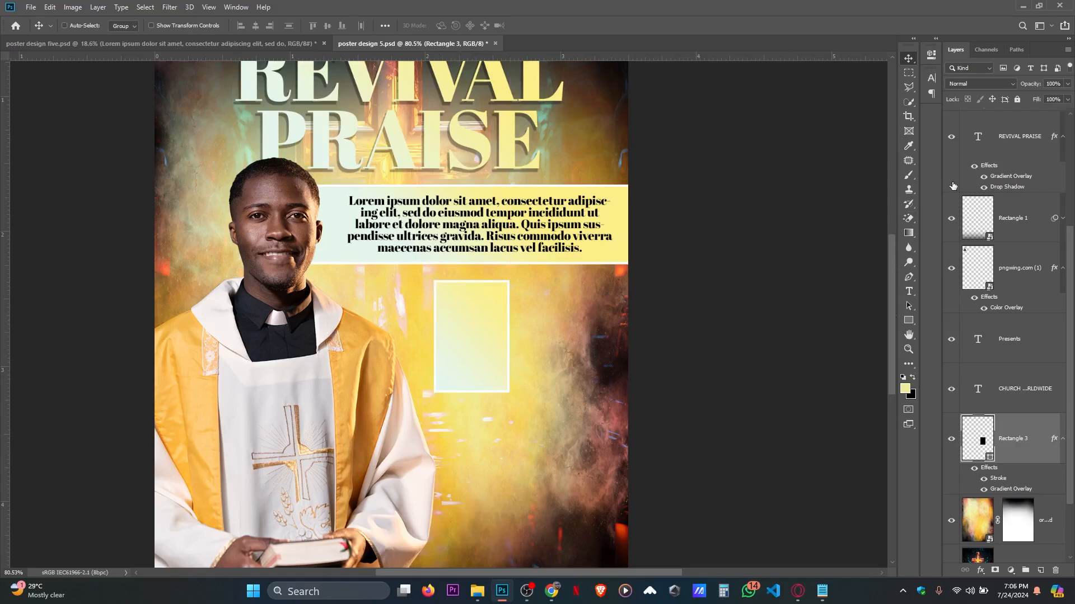
- Outline a polygonal lasso selection from the small rectangle's left corners, reaching left over the priest's shoulder
{"action": "left_click", "coordinate": [909, 88]}
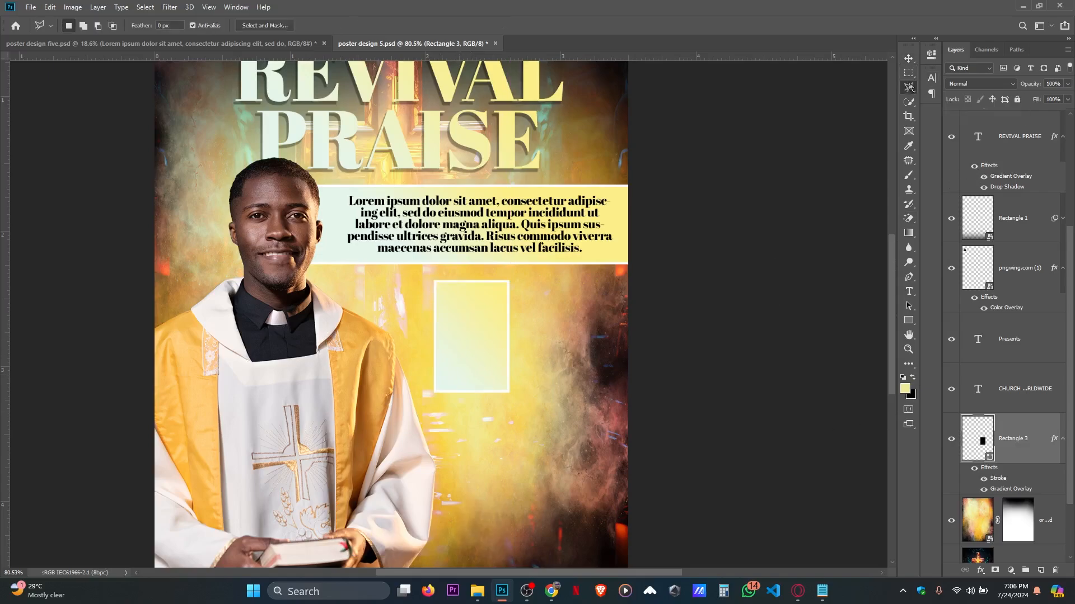
{"action": "left_click", "coordinate": [951, 102]}
{"action": "left_click", "coordinate": [433, 281]}
{"action": "left_click", "coordinate": [434, 391]}
{"action": "left_click", "coordinate": [464, 315]}
{"action": "left_click", "coordinate": [434, 281]}
- Fill the polygonal selection with a white Solid Color fill layer
{"action": "left_click", "coordinate": [1010, 570]}
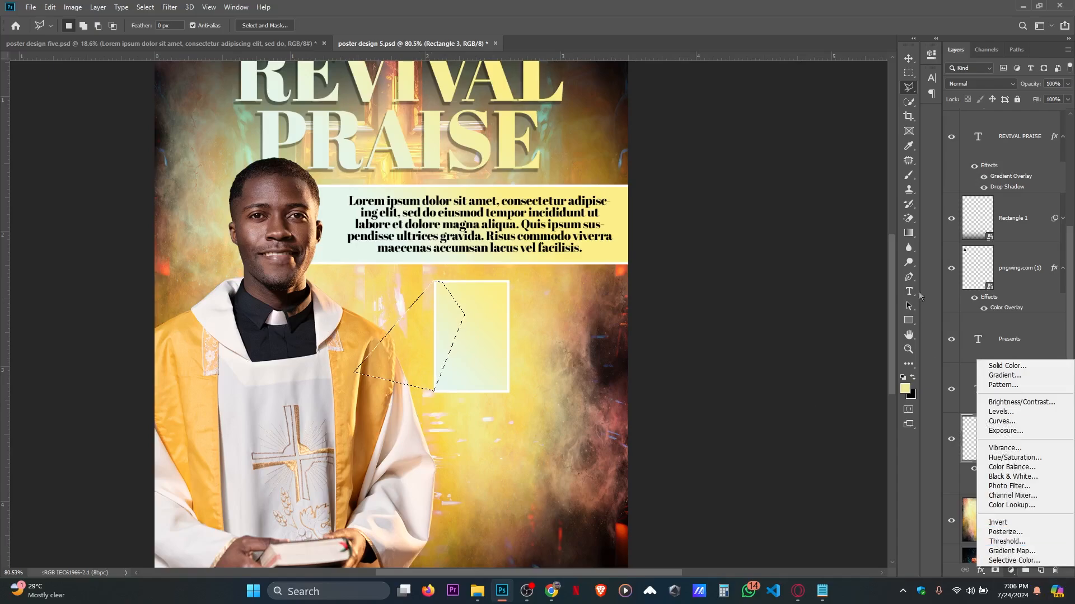
{"action": "left_click", "coordinate": [999, 367]}
{"action": "left_click", "coordinate": [813, 302]}
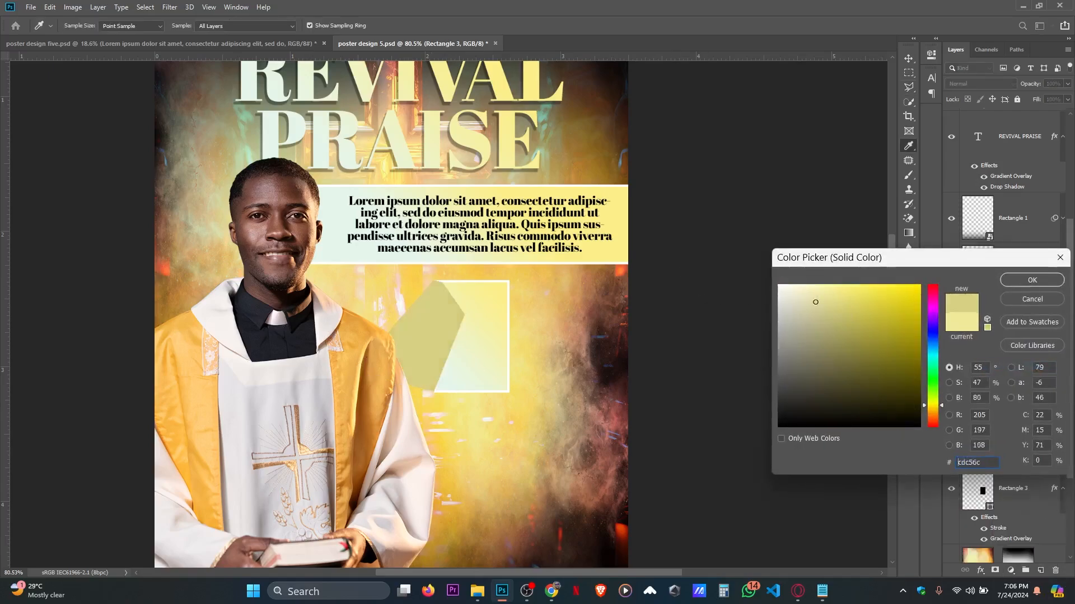
{"action": "left_click_drag", "start_coordinate": [813, 302], "coordinate": [779, 285]}
{"action": "left_click", "coordinate": [1034, 280]}
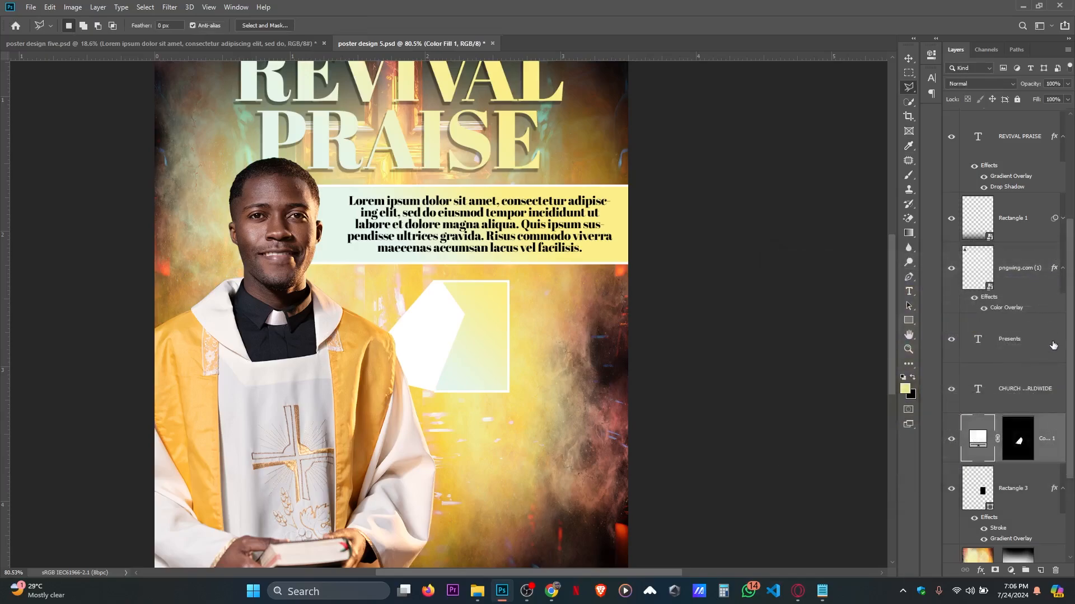
- Move the white fill layer below the small rectangle's layer and reduce its opacity to 46%
{"action": "left_click_drag", "start_coordinate": [1046, 449], "coordinate": [1007, 537]}
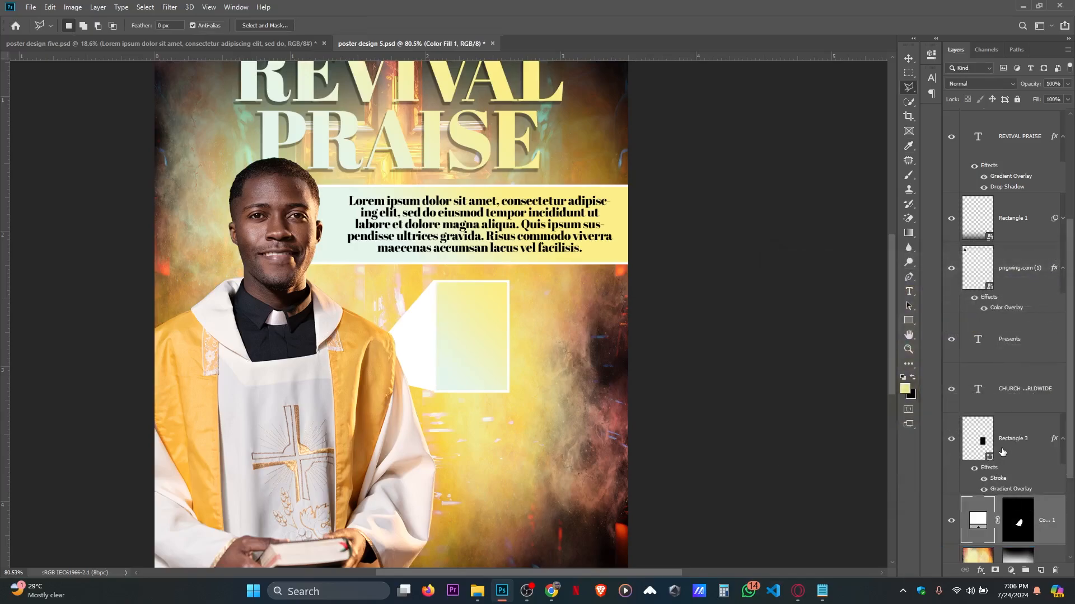
{"action": "left_click", "coordinate": [1062, 439]}
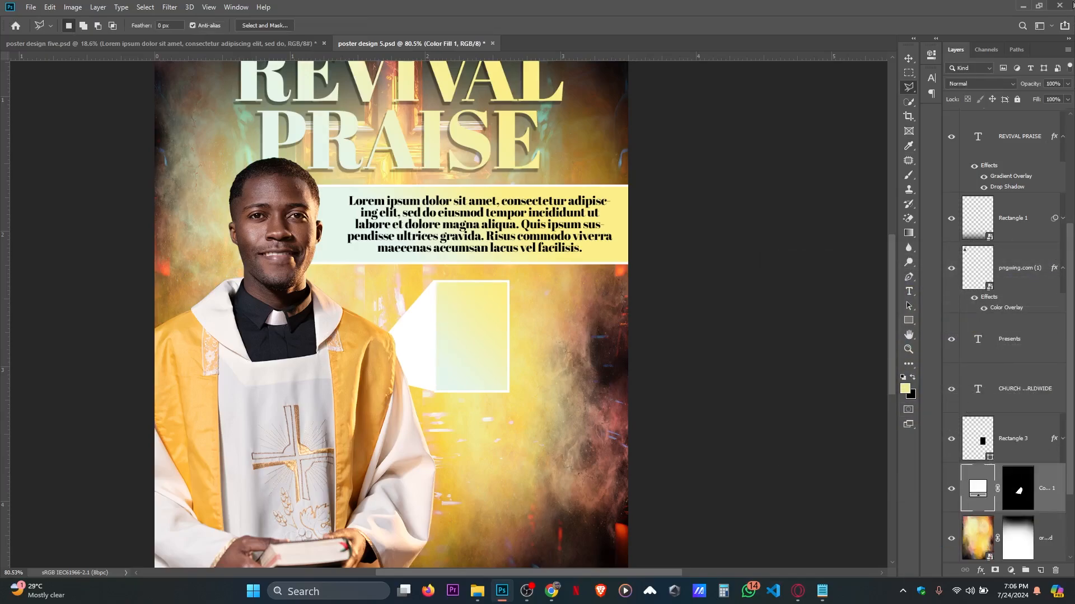
{"action": "left_click", "coordinate": [1067, 83]}
{"action": "left_click_drag", "start_coordinate": [1065, 97], "coordinate": [1033, 99]}
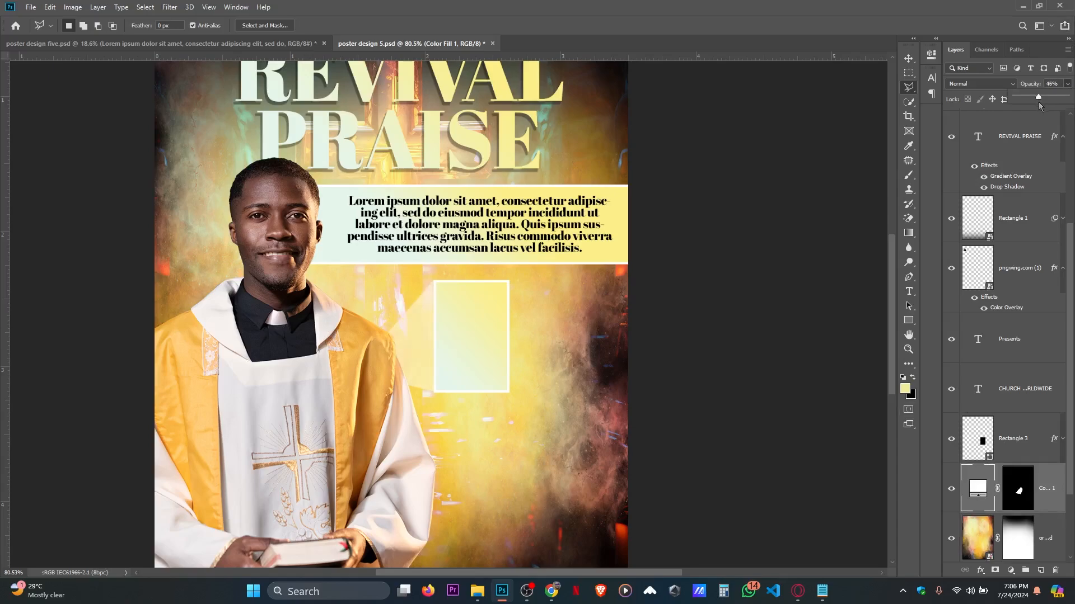
- Group the small rectangle and its white fill layer together
{"action": "left_click", "coordinate": [901, 57]}
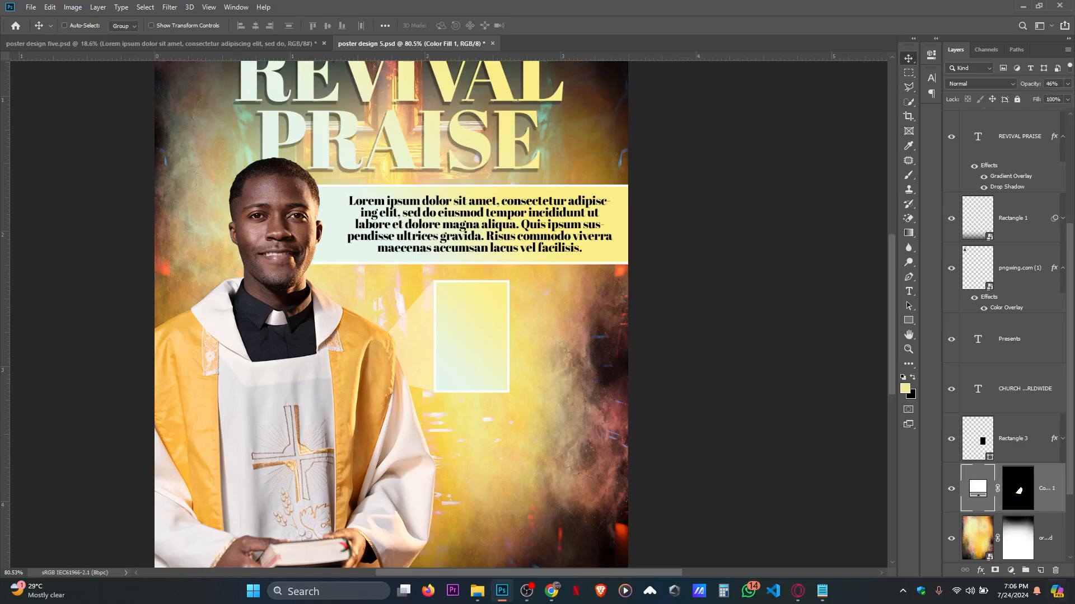
{"action": "left_click", "coordinate": [1031, 441], "text": "ctrl"}
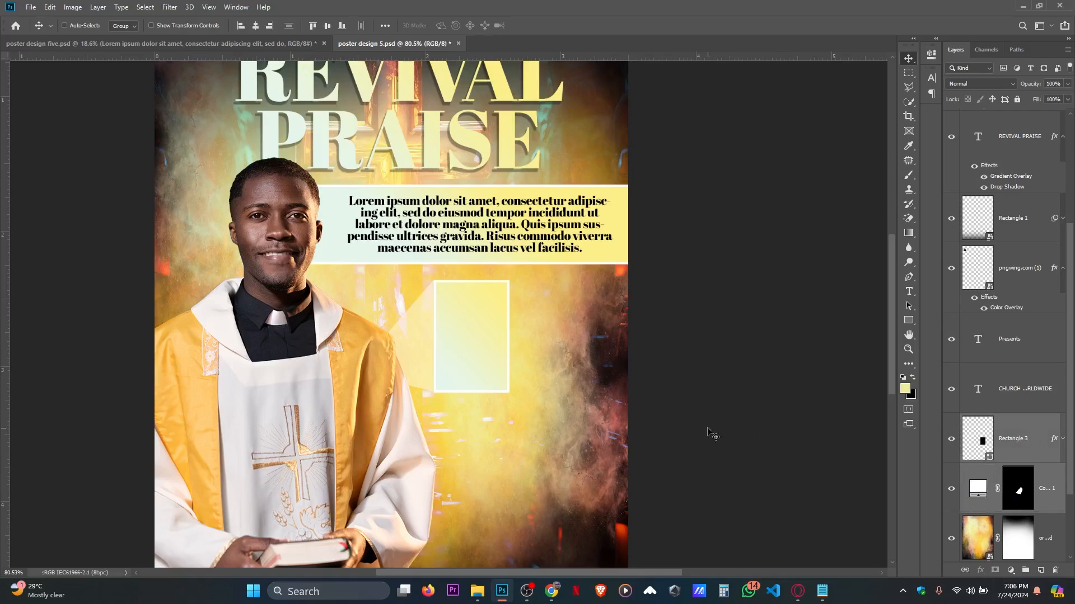
{"action": "key", "text": "ctrl+g"}
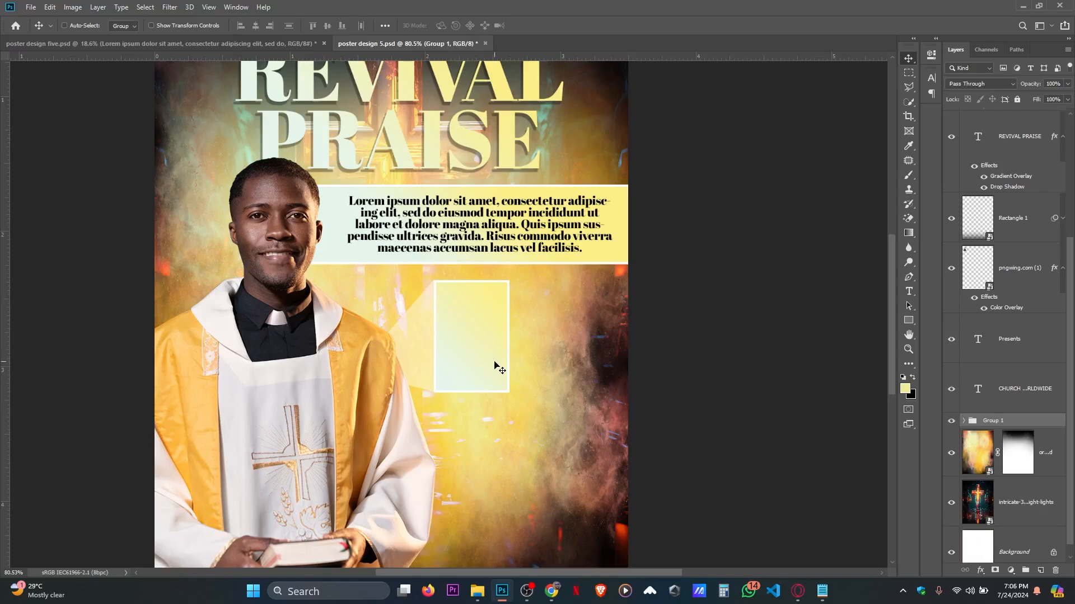
- Duplicate the panel group, place the copy to the right of the original, and order it beneath the original group
{"action": "key", "text": "ctrl"}
{"action": "key", "text": "ctrl+j"}
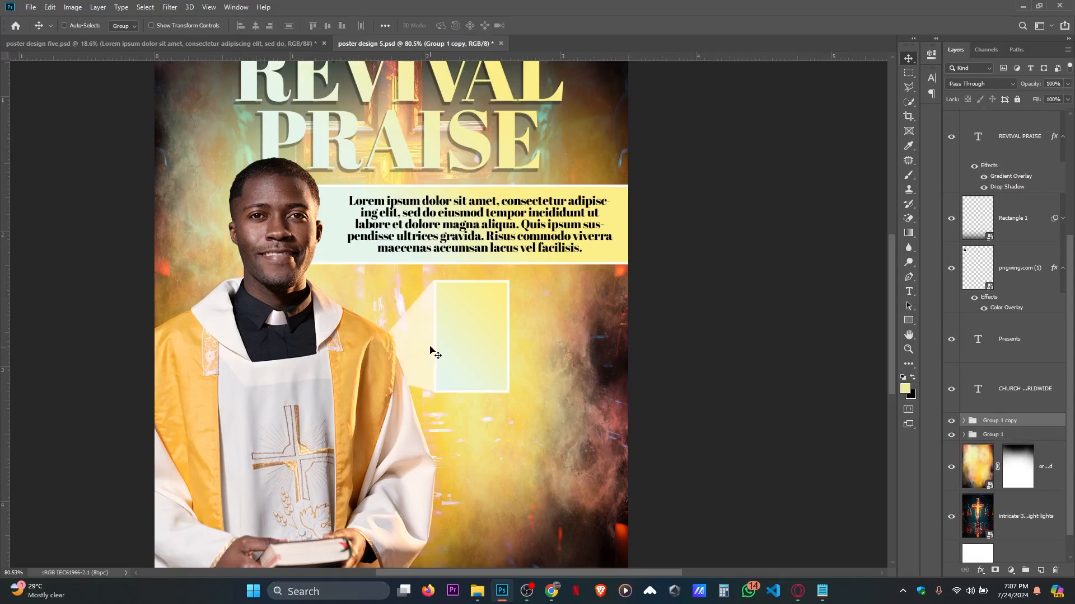
{"action": "left_click_drag", "start_coordinate": [430, 347], "coordinate": [534, 350]}
{"action": "left_click_drag", "start_coordinate": [1033, 429], "coordinate": [1031, 445]}
{"action": "scroll", "coordinate": [591, 338], "scroll_direction": "down", "scroll_amount": 6}
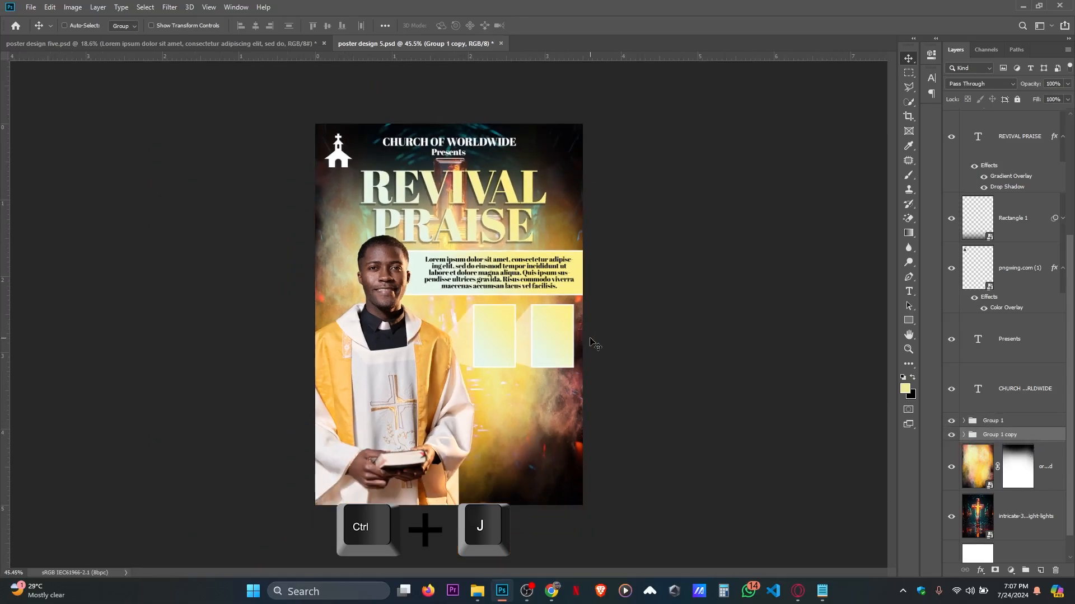
{"action": "scroll", "coordinate": [565, 335], "scroll_direction": "up", "scroll_amount": 6}
{"action": "left_click_drag", "start_coordinate": [565, 336], "coordinate": [559, 337]}
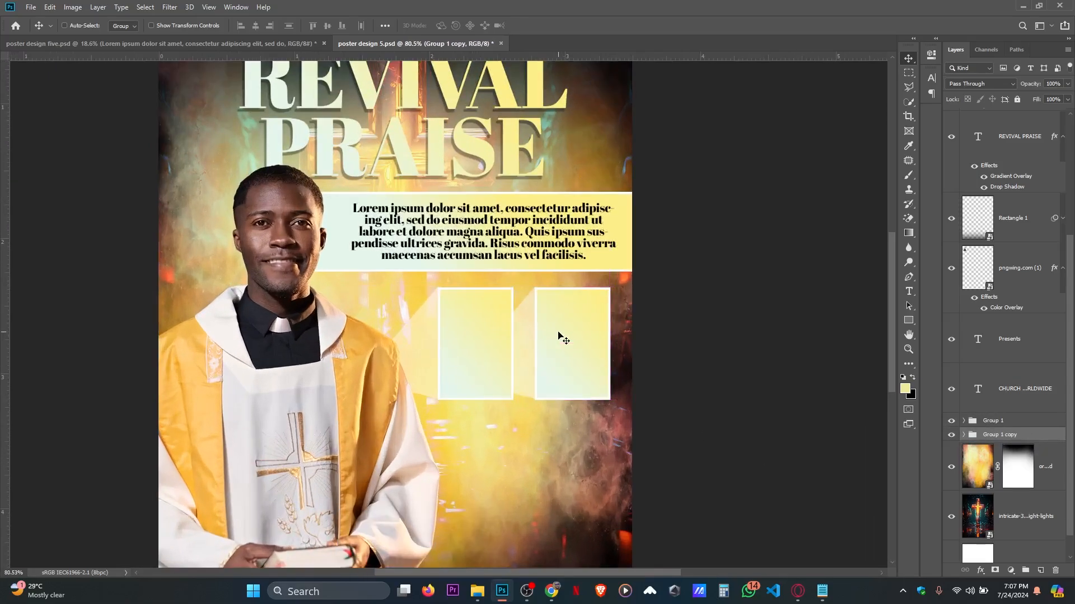
- Skew both panel groups together so that the two panels lean to the right
{"action": "left_click", "coordinate": [1028, 426], "text": "shift"}
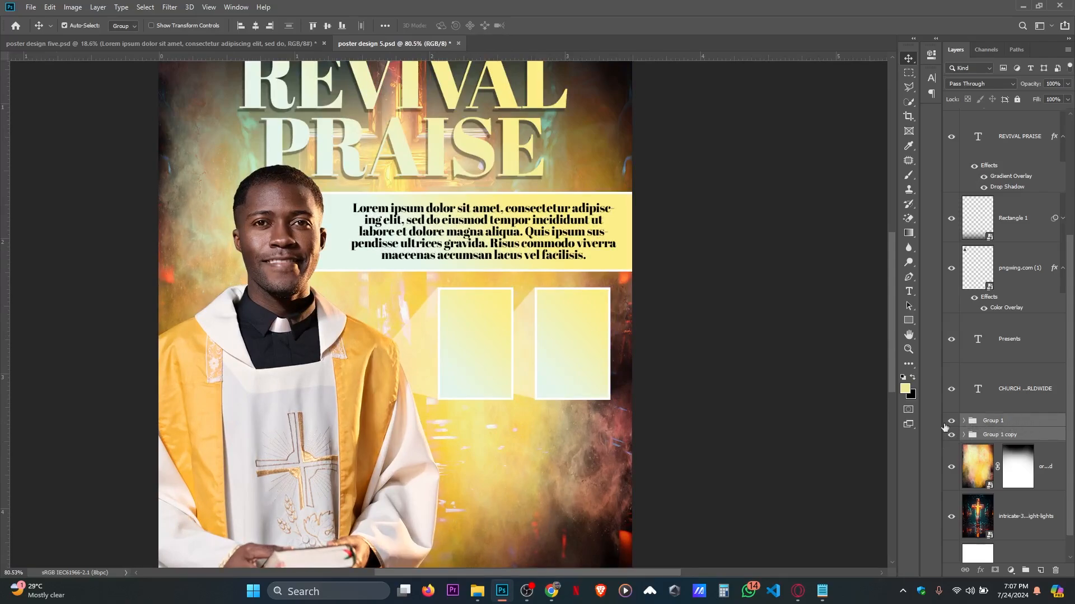
{"action": "key", "text": "ctrl+t"}
{"action": "right_click", "coordinate": [470, 317]}
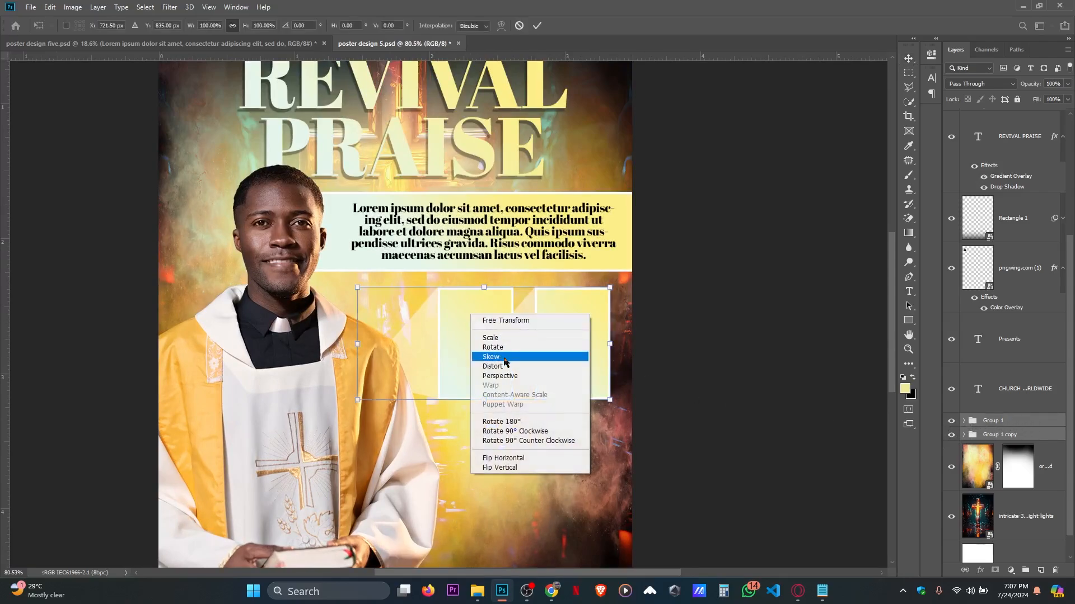
{"action": "left_click", "coordinate": [507, 360]}
{"action": "left_click_drag", "start_coordinate": [484, 290], "coordinate": [470, 311]}
{"action": "key", "text": "Return"}
{"action": "scroll", "coordinate": [543, 326], "scroll_direction": "down", "scroll_amount": 2}
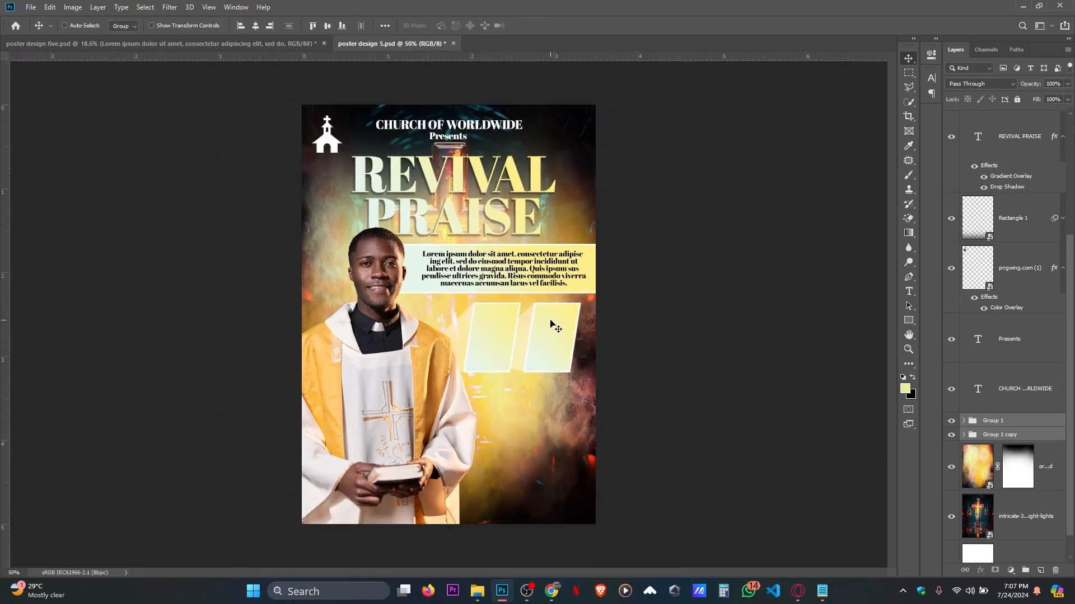
{"action": "scroll", "coordinate": [553, 323], "scroll_direction": "up", "scroll_amount": 2}
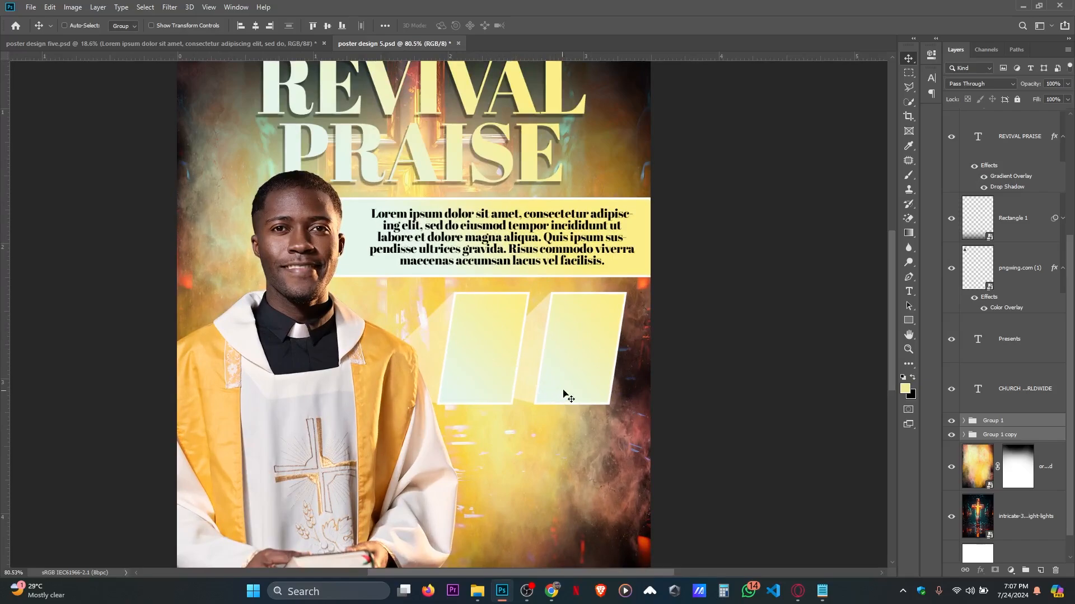
- Add a two-line text layer reading "30th July" above the CHURCH OF WORLDWIDE layer
{"action": "left_click", "coordinate": [1039, 387]}
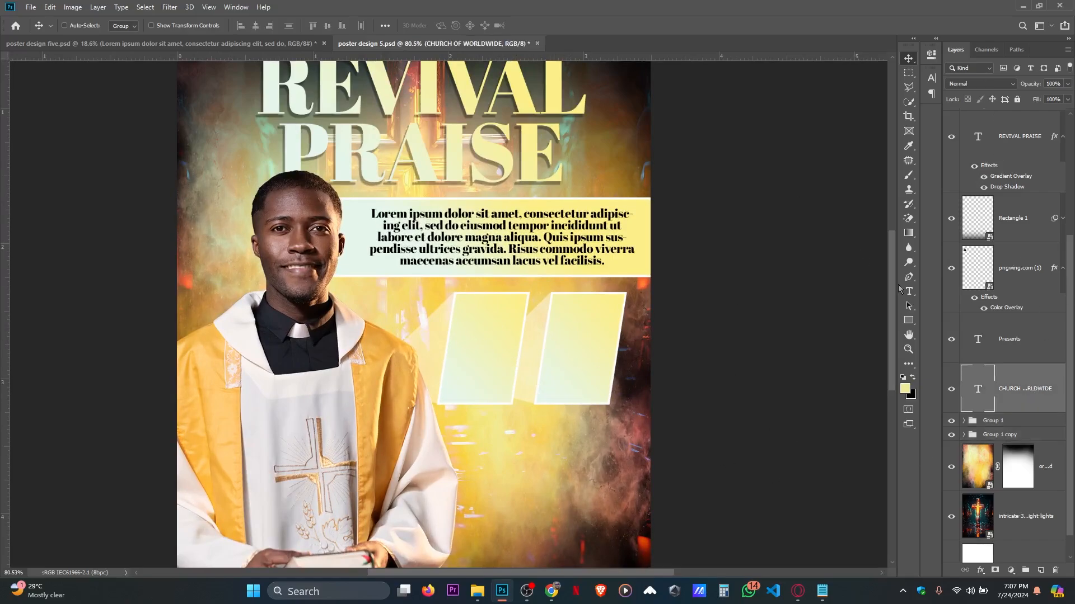
{"action": "left_click", "coordinate": [908, 292]}
{"action": "left_click", "coordinate": [477, 474]}
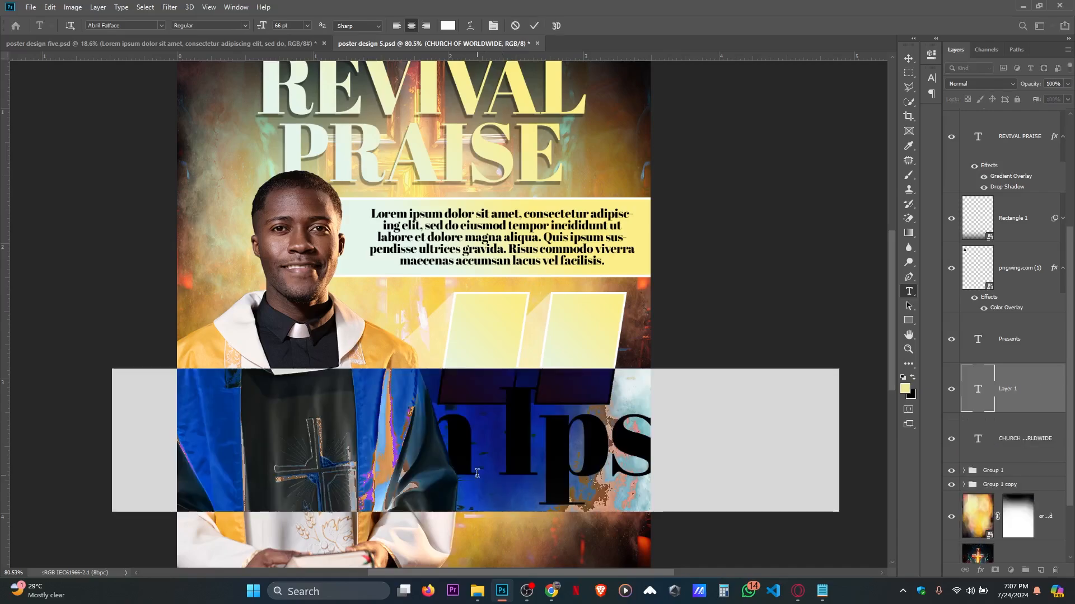
{"action": "type", "text": "20th "}
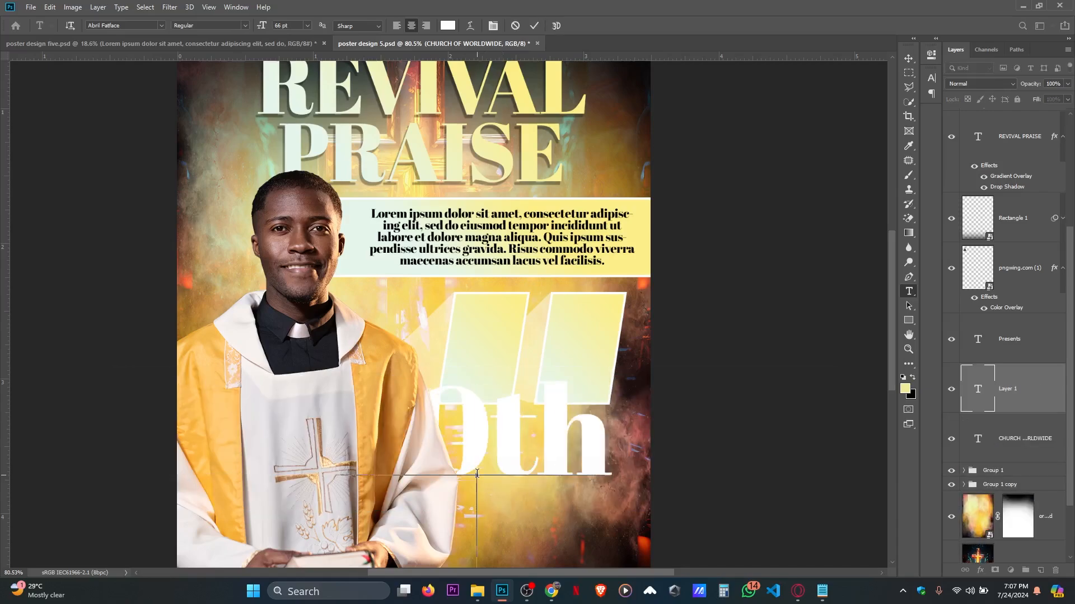
{"action": "type", "text": "July t"}
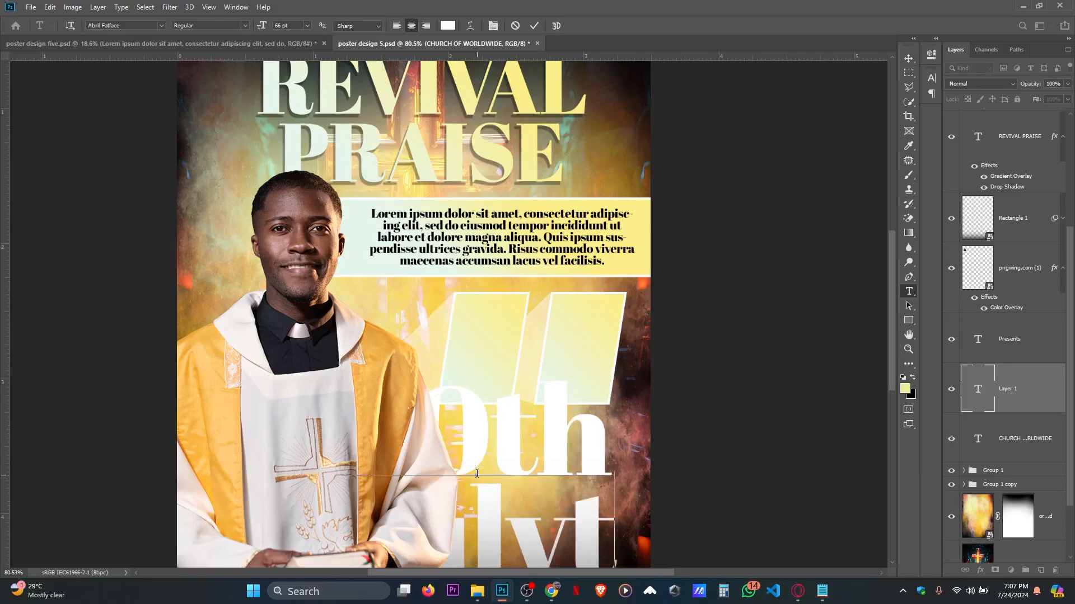
{"action": "key", "text": "BackSpace"}
{"action": "key", "text": "BackSpace"}
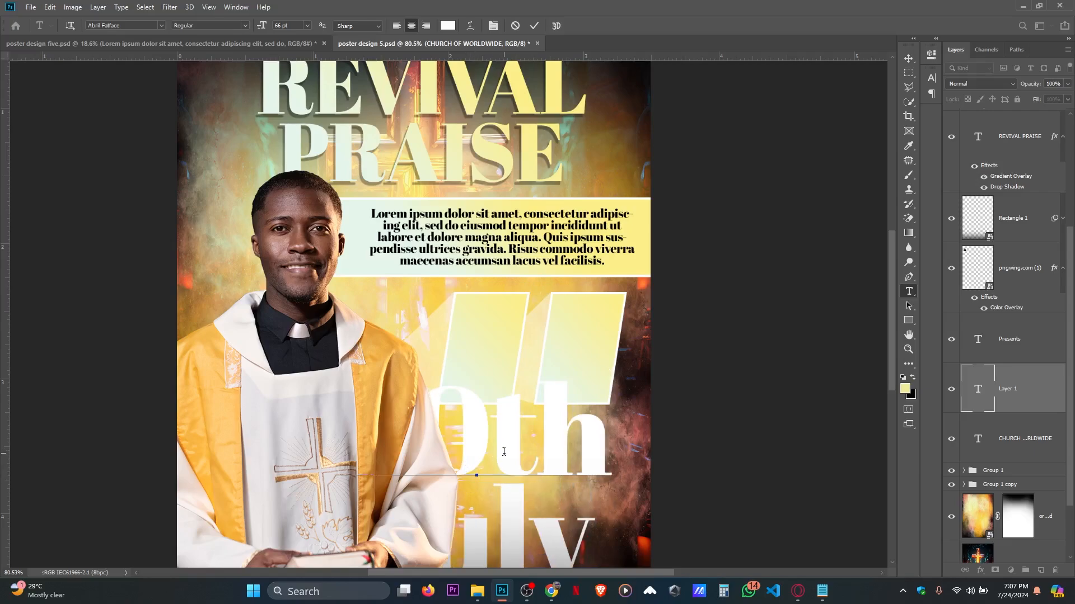
{"action": "key", "text": "BackSpace"}
{"action": "type", "text": "y"}
{"action": "left_click", "coordinate": [535, 26]}
- Scale the "30th July" text down to about 21% and place it on the left slanted panel
{"action": "key", "text": "ctrl+t"}
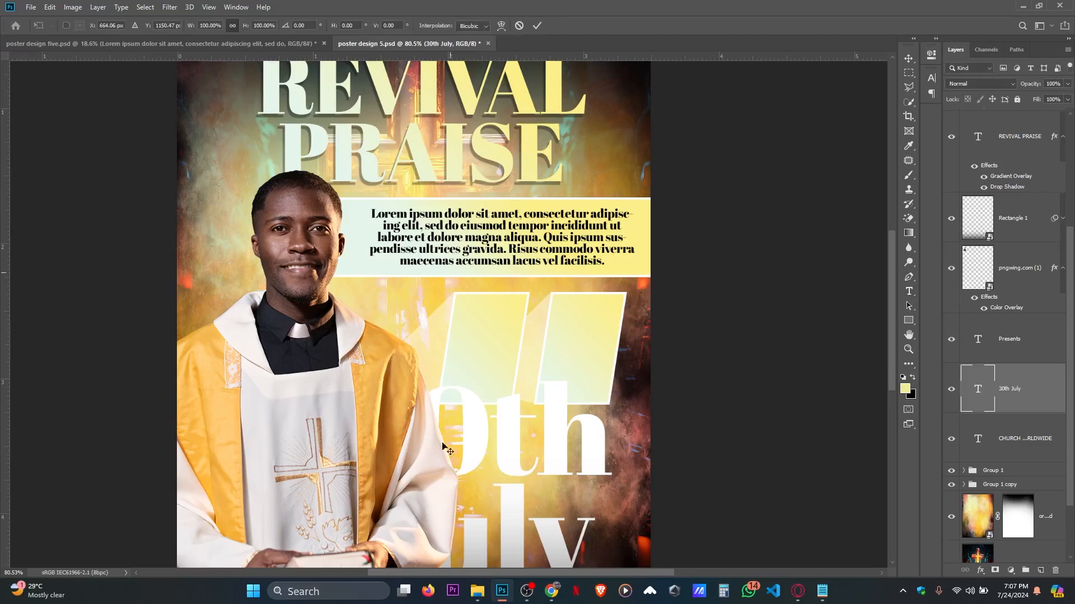
{"action": "left_click_drag", "start_coordinate": [467, 369], "coordinate": [482, 321]}
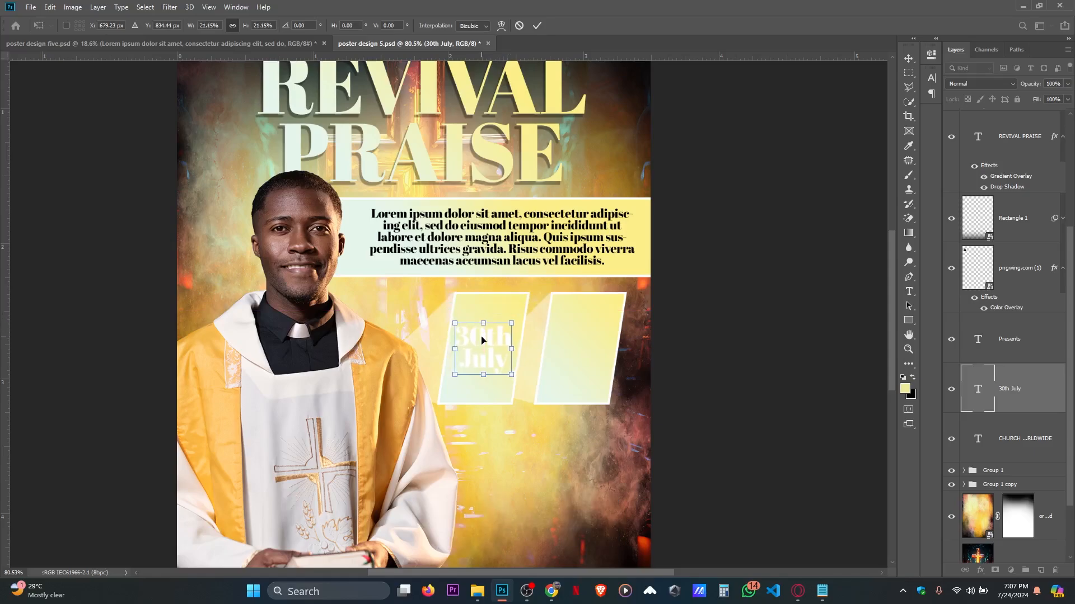
{"action": "key", "text": "Return"}
- Change the "30th July" text color to black
{"action": "left_click", "coordinate": [447, 25]}
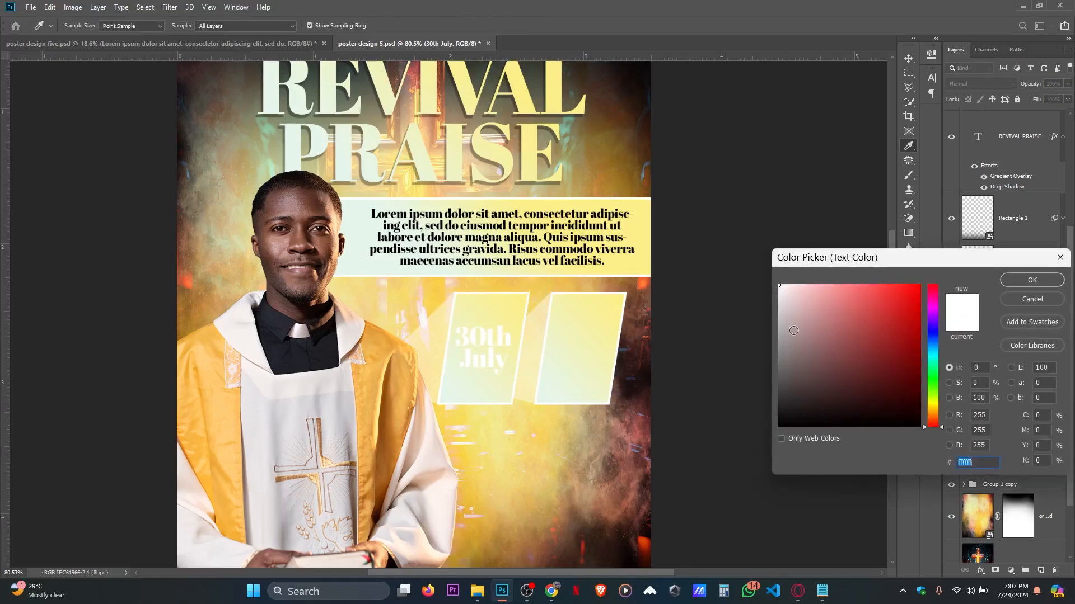
{"action": "left_click", "coordinate": [852, 425]}
{"action": "left_click", "coordinate": [1002, 286]}
- Skew the "30th July" text horizontally by about -13.2° to follow the panel's slant, and center it on the panel
{"action": "scroll", "coordinate": [471, 339], "scroll_direction": "up", "scroll_amount": 5}
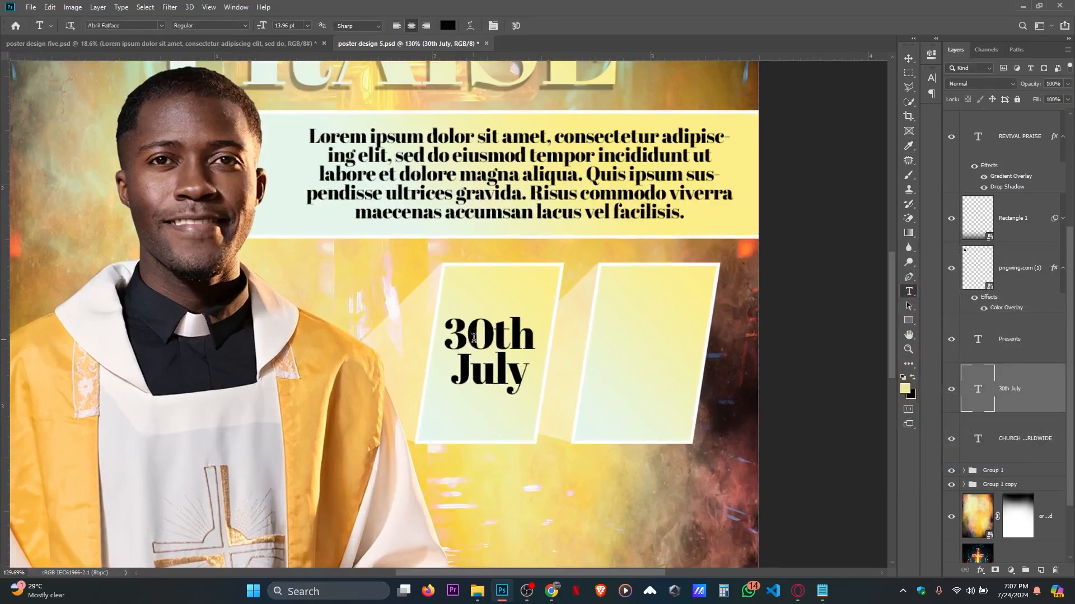
{"action": "key", "text": "v"}
{"action": "left_click_drag", "start_coordinate": [476, 342], "coordinate": [476, 343]}
{"action": "key", "text": "ctrl+t"}
{"action": "right_click", "coordinate": [504, 375]}
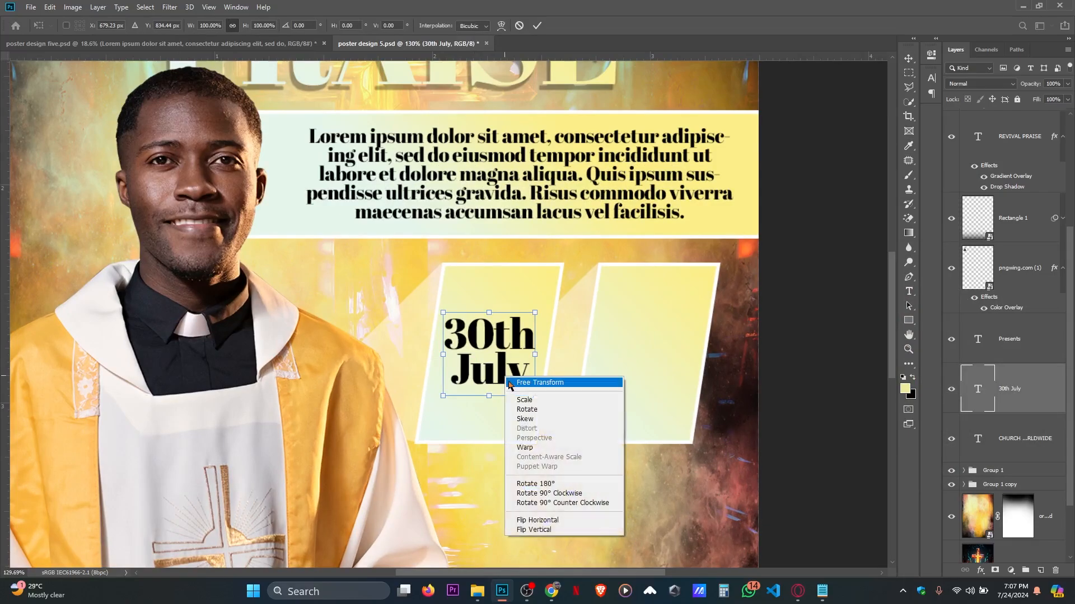
{"action": "left_click", "coordinate": [526, 419]}
{"action": "left_click_drag", "start_coordinate": [491, 396], "coordinate": [470, 395]}
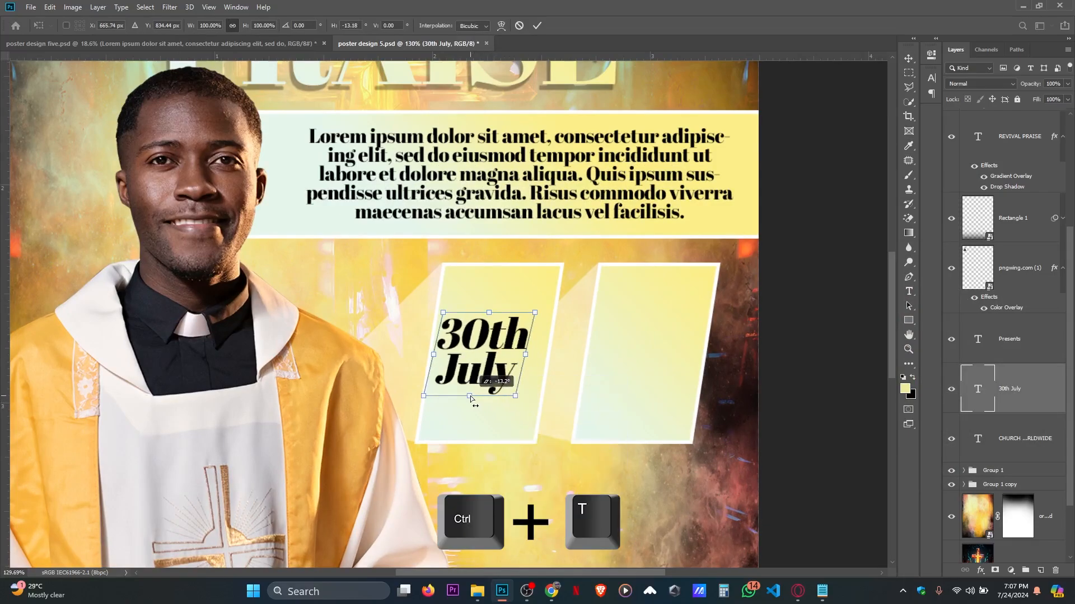
{"action": "key", "text": "Return"}
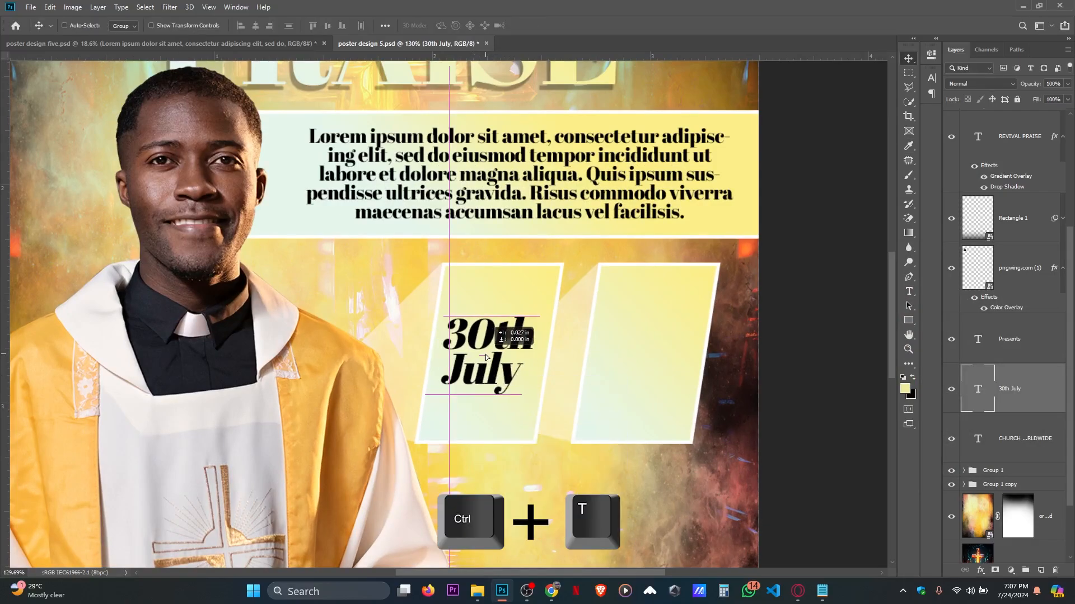
- Duplicate the slanted date text onto the right panel and replace its wording with "6am" and "6pm" on two lines
{"action": "scroll", "coordinate": [487, 360], "scroll_direction": "down", "scroll_amount": 5}
{"action": "key", "text": "ctrl"}
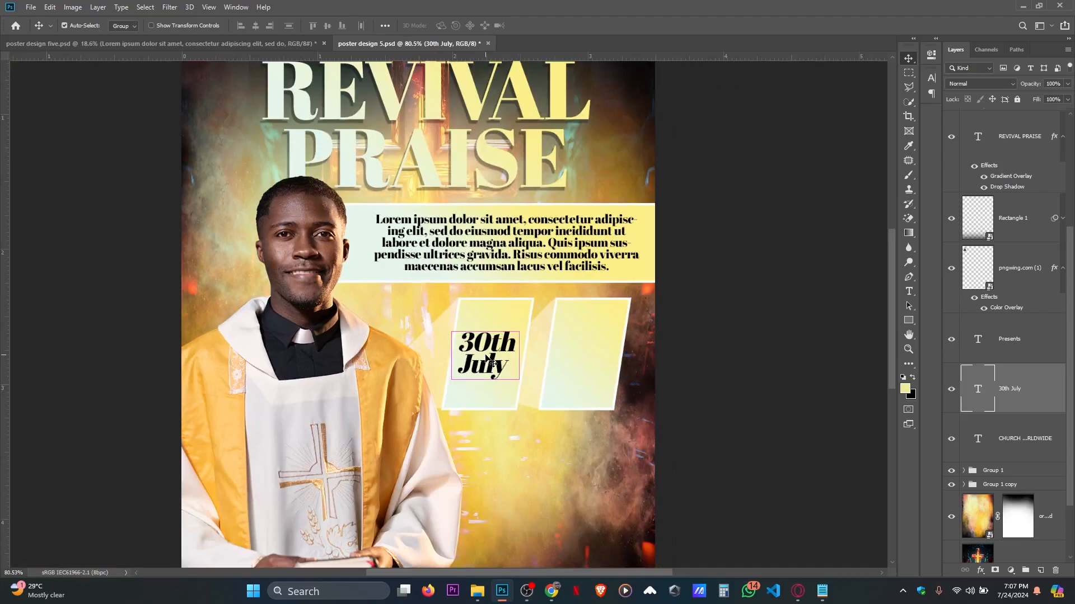
{"action": "key", "text": "ctrl+j"}
{"action": "left_click_drag", "start_coordinate": [486, 356], "coordinate": [603, 370]}
{"action": "key", "text": "t"}
{"action": "type", "text": "6am "}
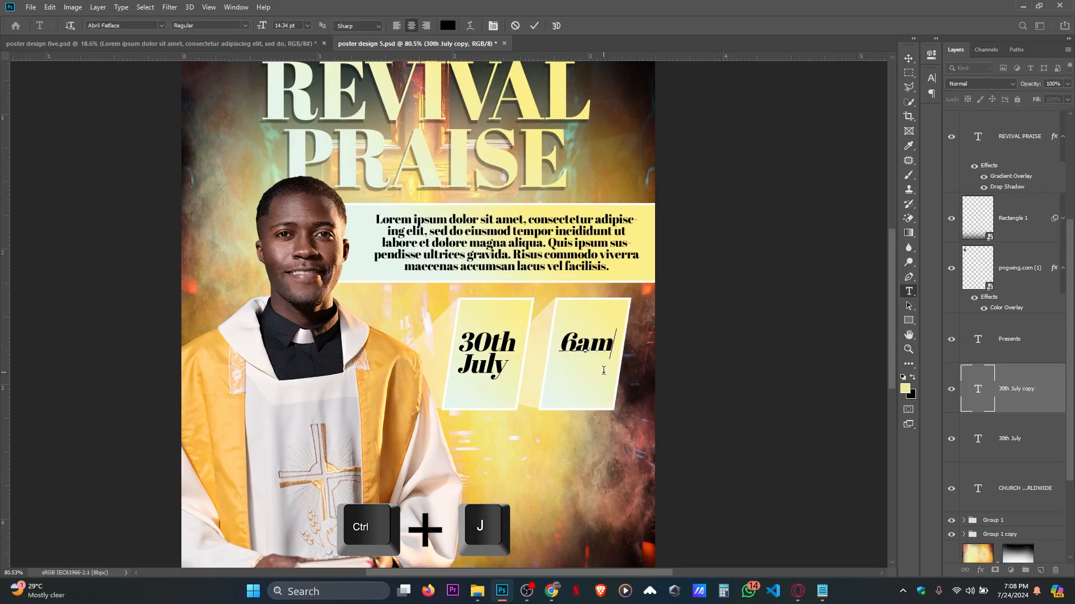
{"action": "type", "text": "6"}
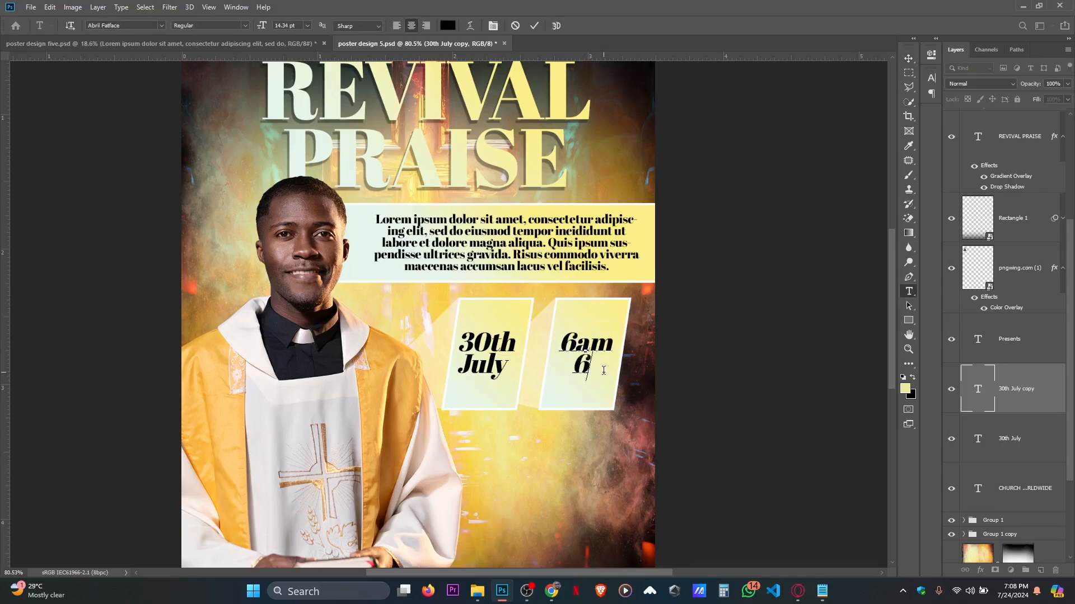
{"action": "type", "text": "pm"}
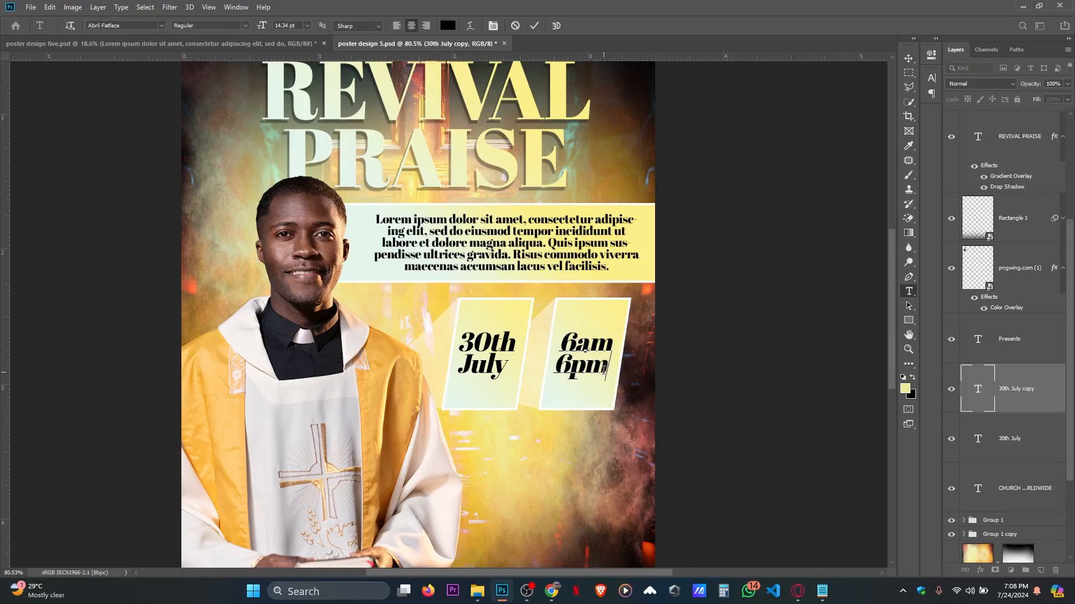
{"action": "left_click", "coordinate": [535, 27]}
{"action": "key", "text": "v"}
{"action": "key", "text": "ctrl+minus"}
{"action": "key", "text": "ctrl+minus"}
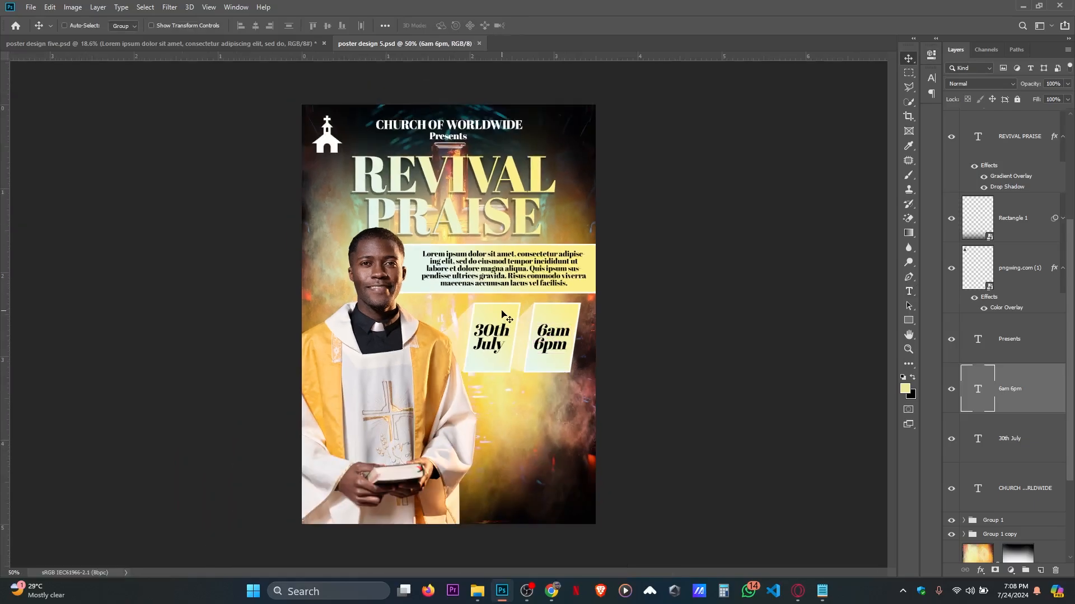
- Hide the drop shadow effect on the REVIVAL PRAISE title
{"action": "scroll", "coordinate": [418, 162], "scroll_direction": "up", "scroll_amount": 2}
{"action": "scroll", "coordinate": [417, 162], "scroll_direction": "up", "scroll_amount": 1}
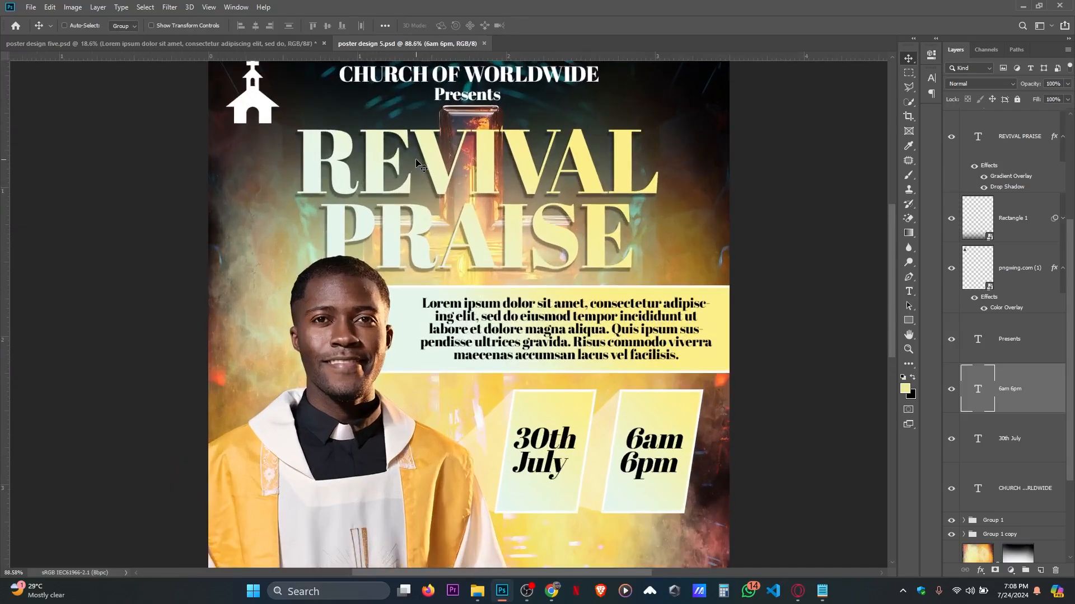
{"action": "scroll", "coordinate": [1054, 431], "scroll_direction": "down", "scroll_amount": 2}
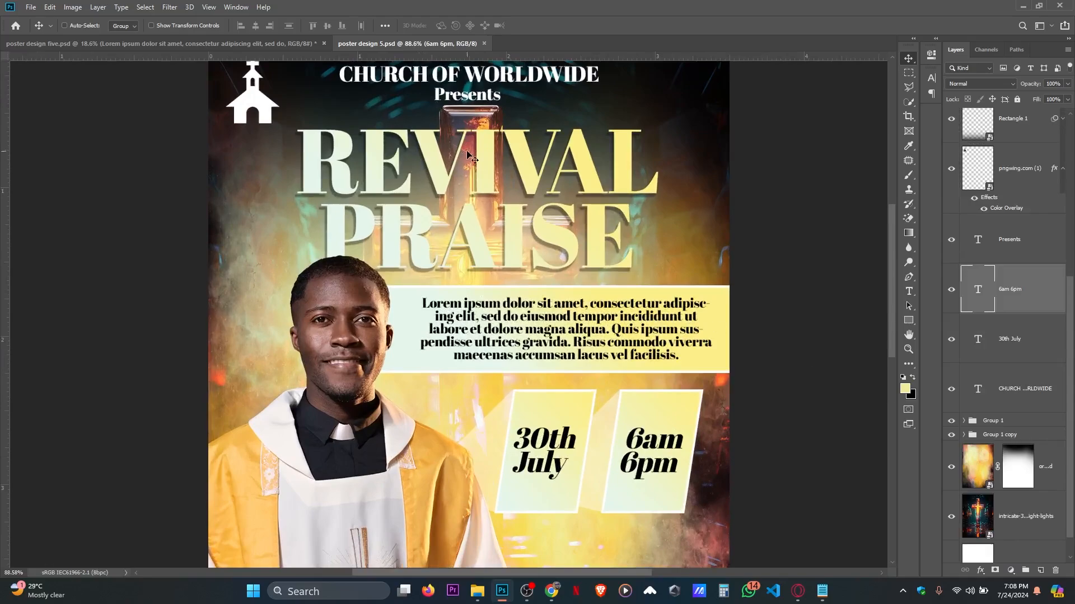
{"action": "left_click", "coordinate": [496, 154], "text": "ctrl"}
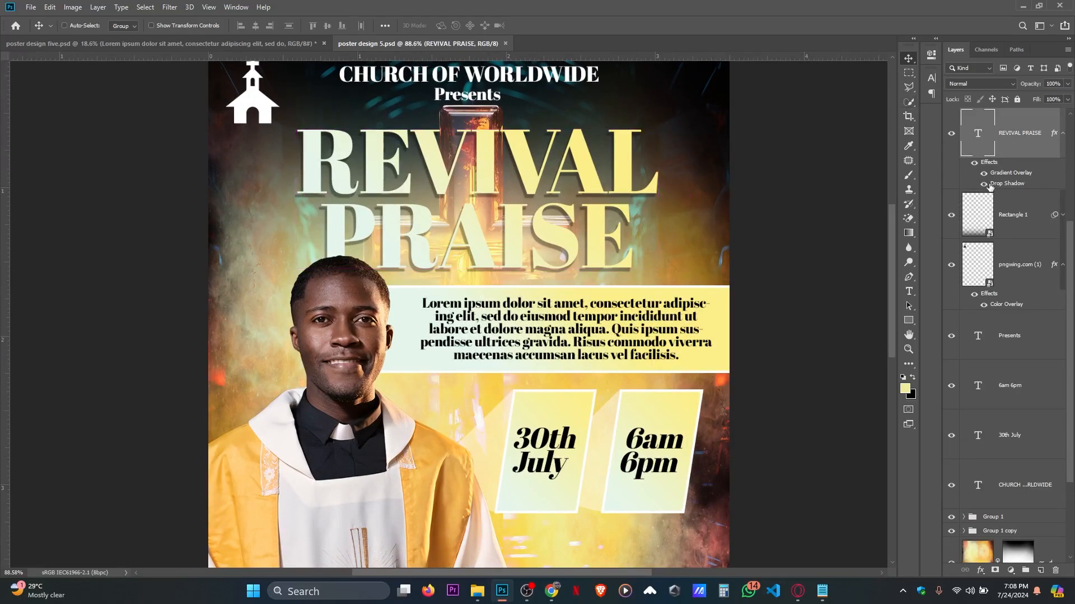
{"action": "scroll", "coordinate": [508, 195], "scroll_direction": "down", "scroll_amount": 3}
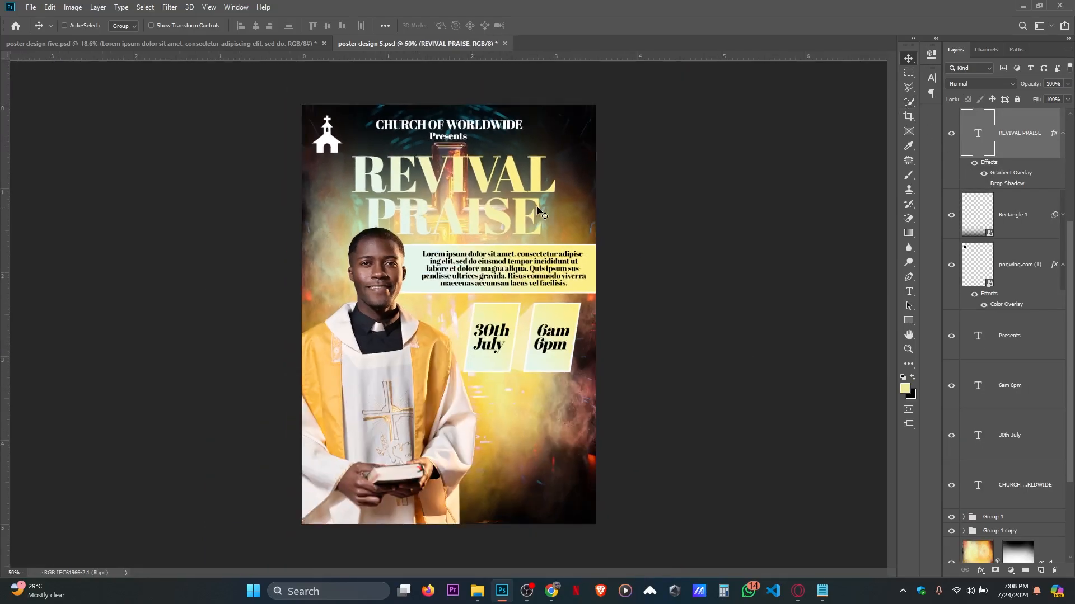
- Enlarge the REVIVAL PRAISE title to about 109% and compare it with and without the drop shadow, leaving the shadow hidden
{"action": "scroll", "coordinate": [506, 194], "scroll_direction": "up", "scroll_amount": 1}
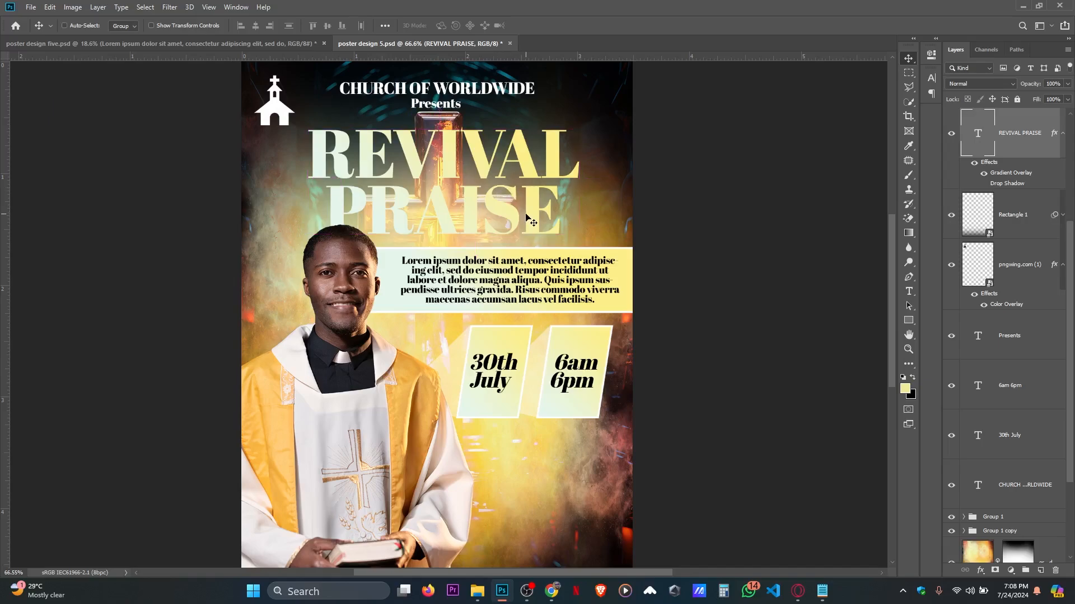
{"action": "key", "text": "ctrl+t"}
{"action": "left_click_drag", "start_coordinate": [439, 119], "coordinate": [465, 135]}
{"action": "scroll", "coordinate": [515, 197], "scroll_direction": "down", "scroll_amount": 4}
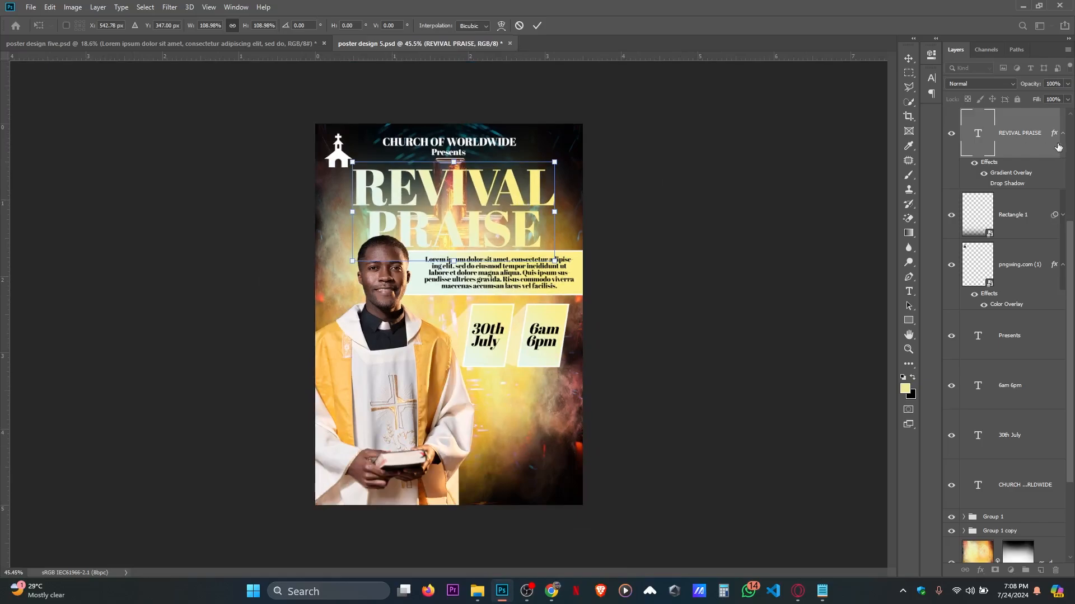
{"action": "left_click", "coordinate": [536, 25]}
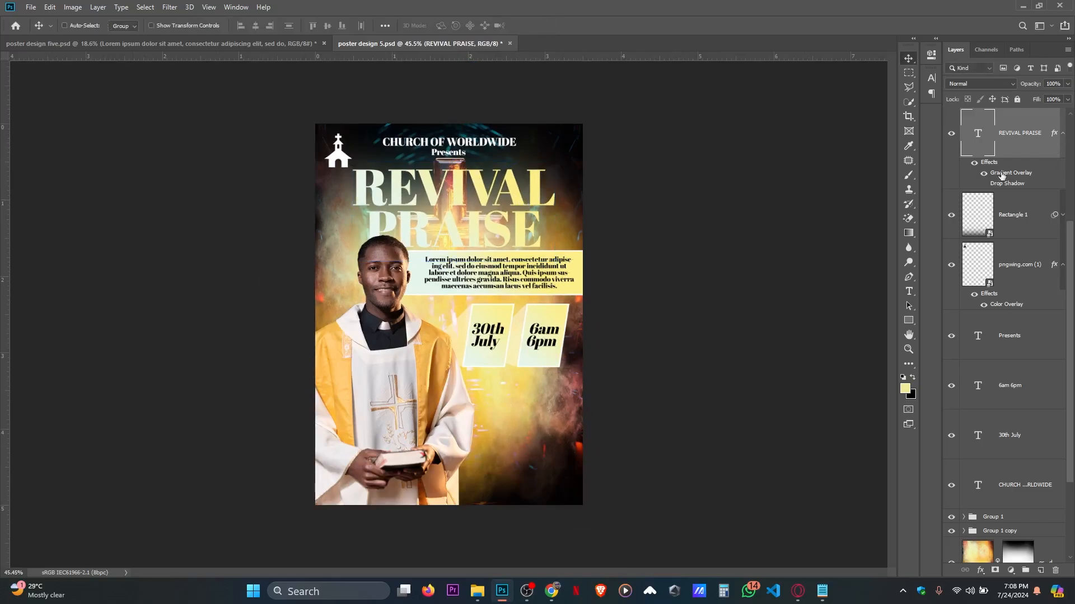
{"action": "left_click", "coordinate": [984, 184]}
{"action": "left_click", "coordinate": [984, 184]}
- Group the Lorem ipsum paragraph with the Rectangle 2 banner behind it
{"action": "scroll", "coordinate": [1025, 426], "scroll_direction": "down", "scroll_amount": 3}
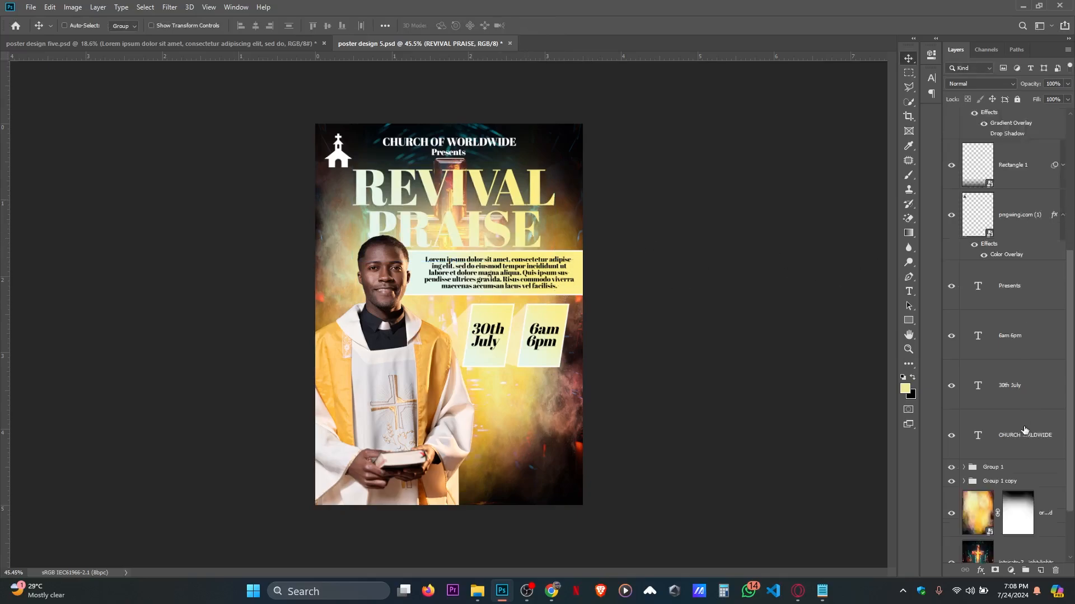
{"action": "left_click", "coordinate": [527, 267], "text": "ctrl"}
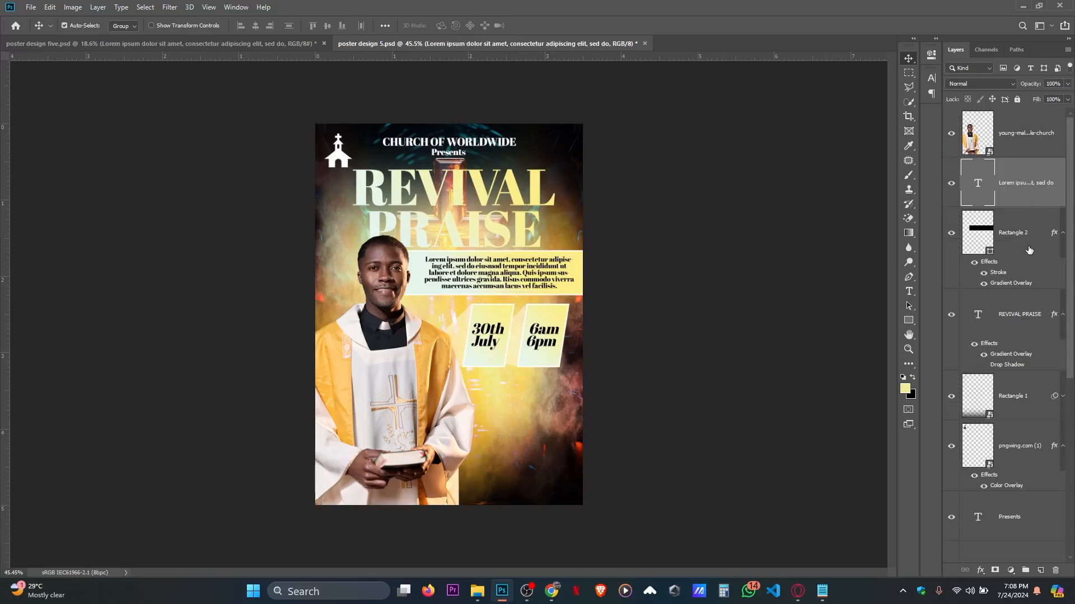
{"action": "left_click", "coordinate": [1029, 250], "text": "ctrl"}
{"action": "left_click", "coordinate": [1062, 233]}
{"action": "key", "text": "ctrl+g"}
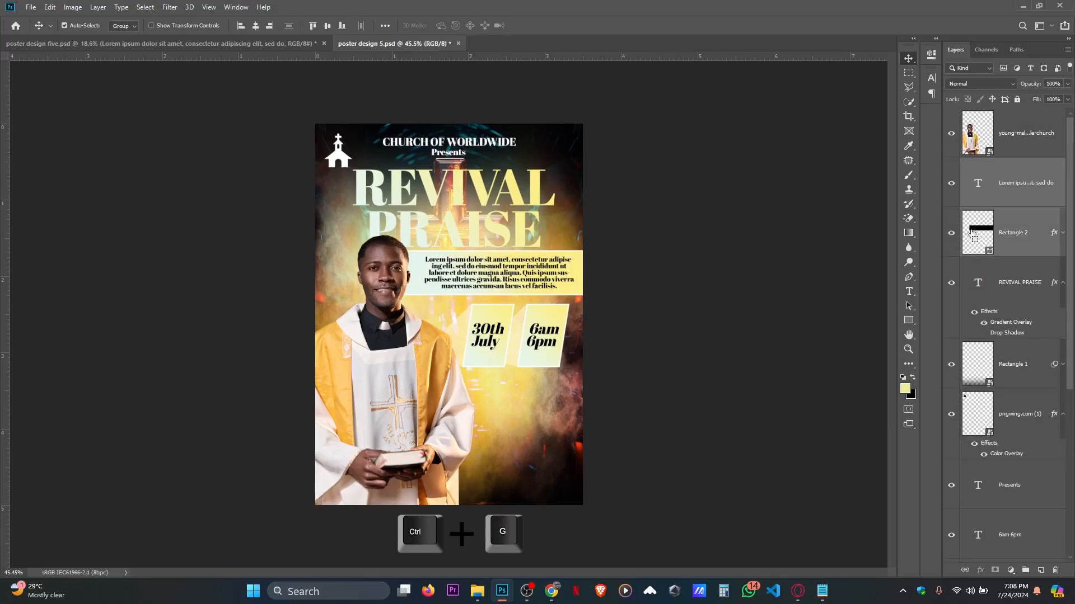
- Nudge the banner group down slightly to separate it from the enlarged title
{"action": "key", "text": "Down"}
{"action": "key", "text": "Down"}
{"action": "key", "text": "Down"}
{"action": "key", "text": "Down"}
{"action": "key", "text": "Down"}
{"action": "key", "text": "Down"}
{"action": "key", "text": "Down"}
{"action": "key", "text": "Down"}
{"action": "key", "text": "Down"}
{"action": "key", "text": "Down"}
{"action": "key", "text": "Down"}
{"action": "key", "text": "Down"}
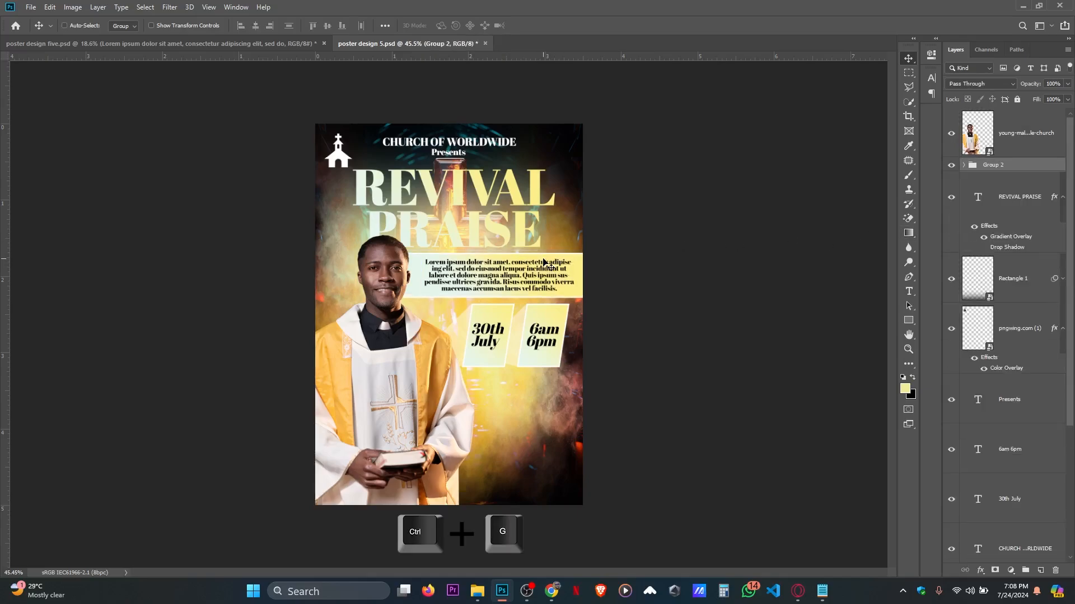
{"action": "key", "text": "Up"}
{"action": "key", "text": "Up"}
{"action": "key", "text": "Down"}
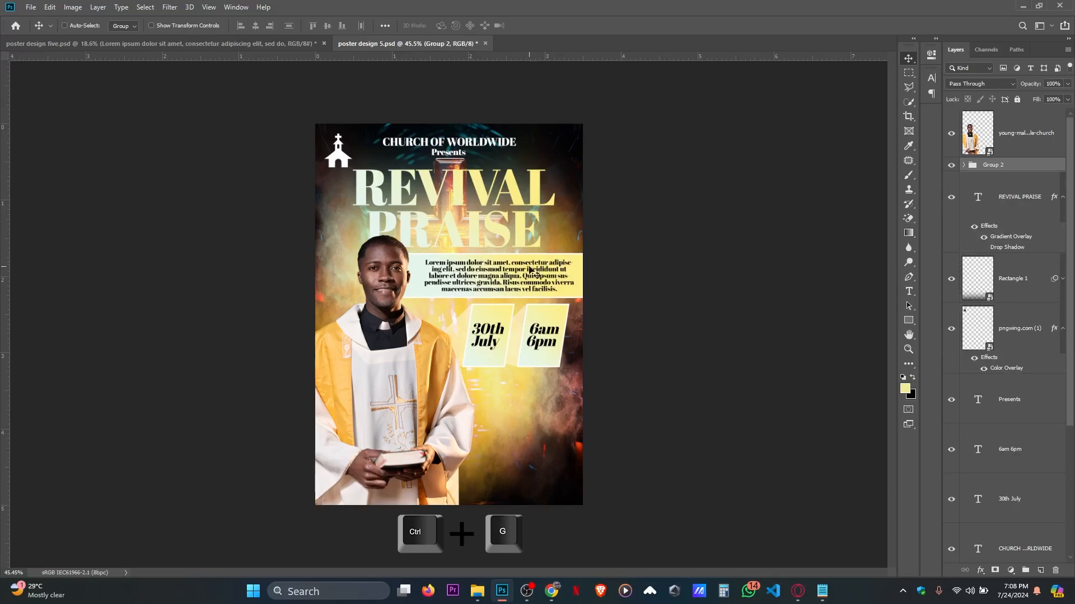
{"action": "scroll", "coordinate": [498, 174], "scroll_direction": "up", "scroll_amount": 3}
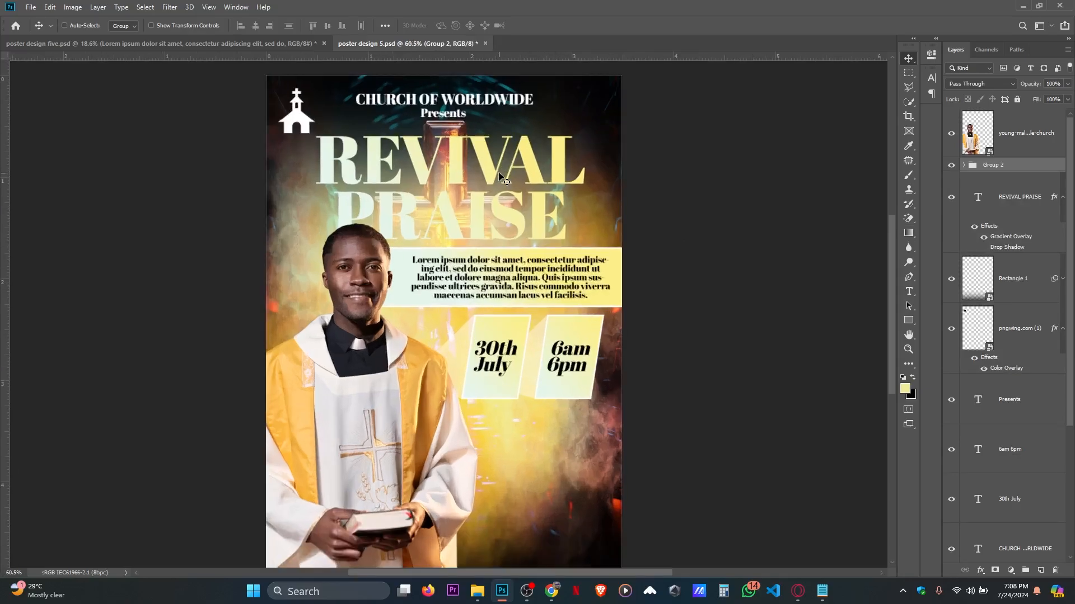
{"action": "key", "text": "ctrl"}
{"action": "scroll", "coordinate": [520, 434], "scroll_direction": "down", "scroll_amount": 2}
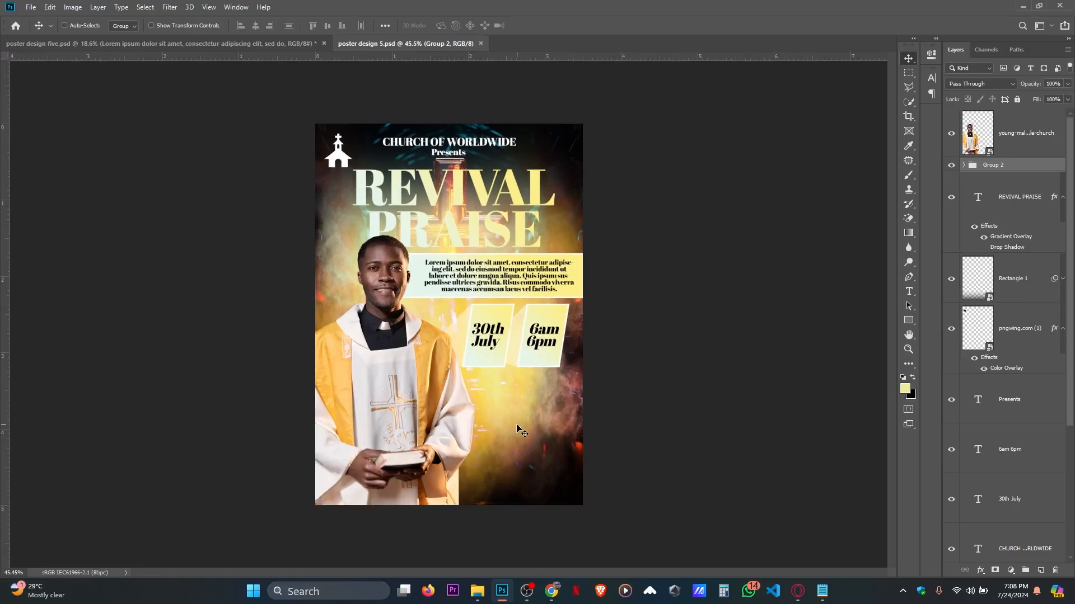
{"action": "scroll", "coordinate": [517, 429], "scroll_direction": "down", "scroll_amount": 2}
{"action": "scroll", "coordinate": [506, 405], "scroll_direction": "up", "scroll_amount": 1}
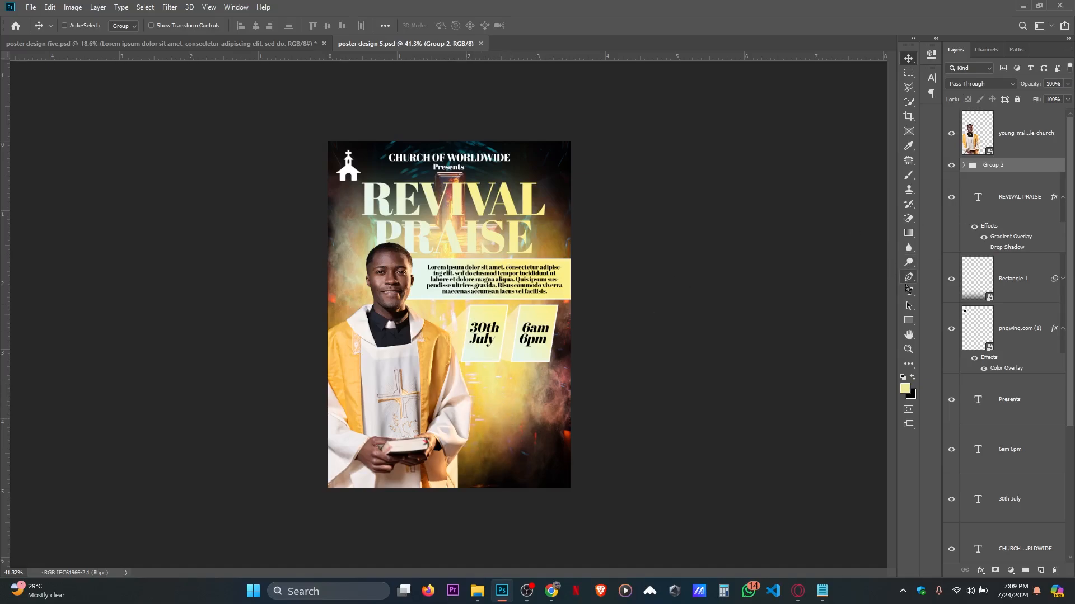
- Add a text block below the date and time panels with the lines "Featuring", "Breakthrough" and "Deliverance"
{"action": "left_click", "coordinate": [908, 291]}
{"action": "scroll", "coordinate": [493, 406], "scroll_direction": "up", "scroll_amount": 2}
{"action": "left_click", "coordinate": [495, 417]}
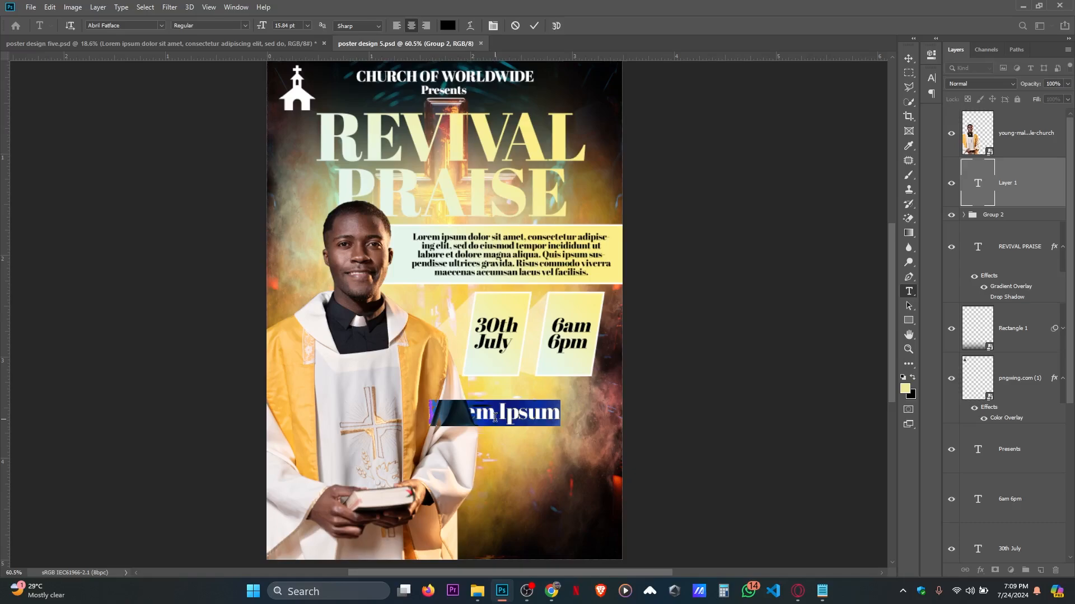
{"action": "type", "text": "Feat"}
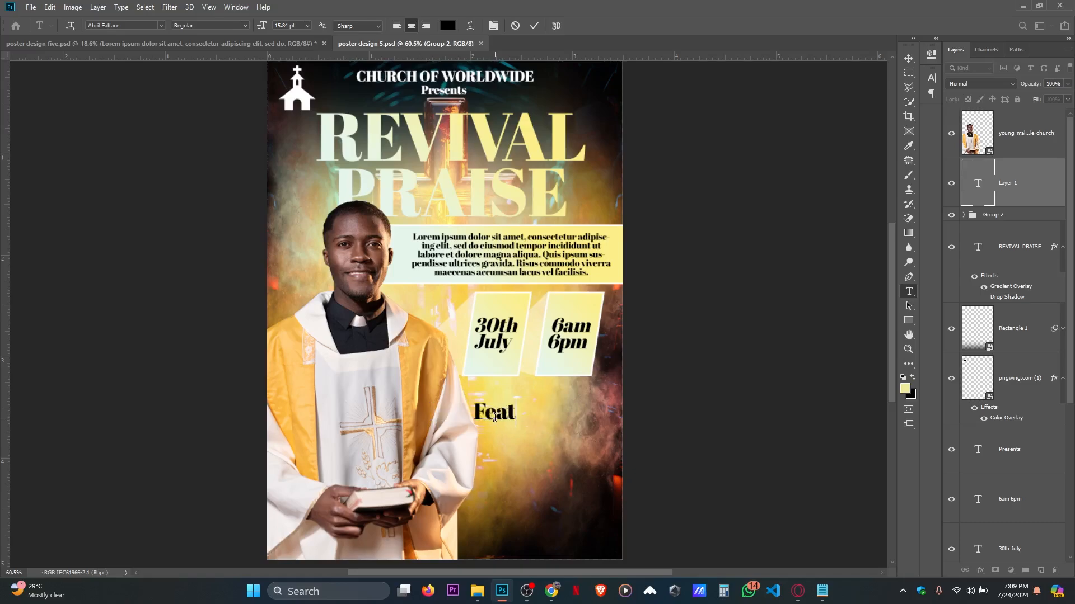
{"action": "type", "text": "uring"}
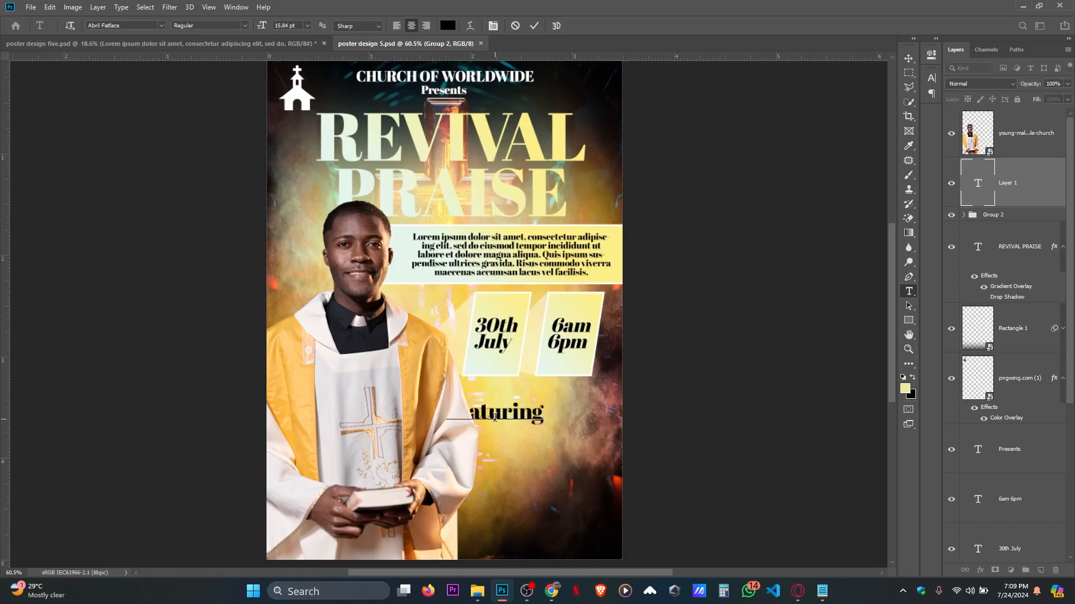
{"action": "key", "text": "Return"}
{"action": "type", "text": "Break"}
{"action": "type", "text": "thr"}
{"action": "type", "text": "ough"}
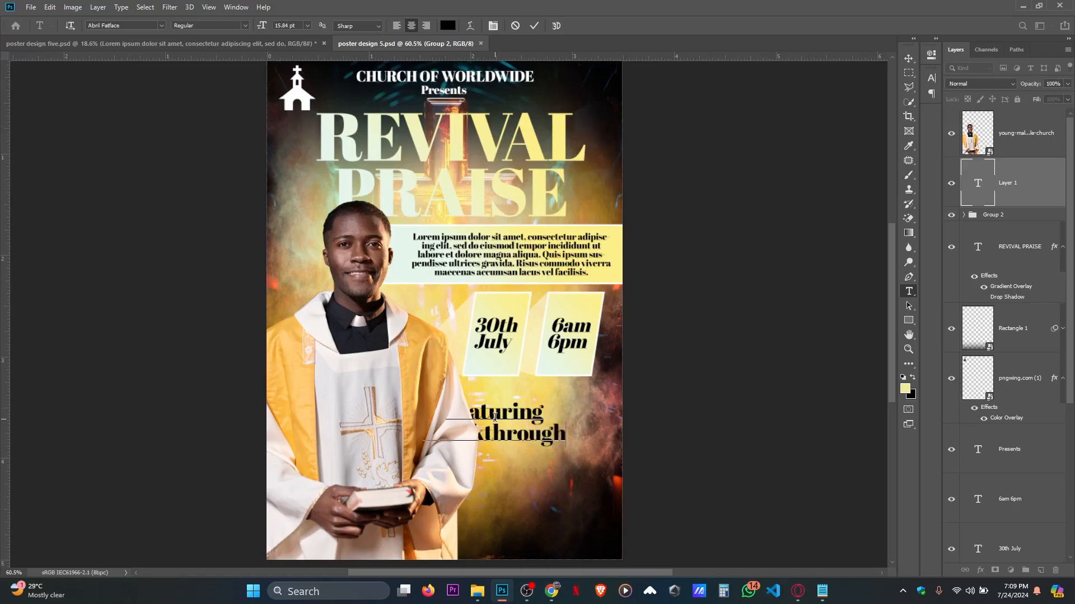
{"action": "key", "text": "Return"}
{"action": "type", "text": "Delive"}
{"action": "type", "text": "rance"}
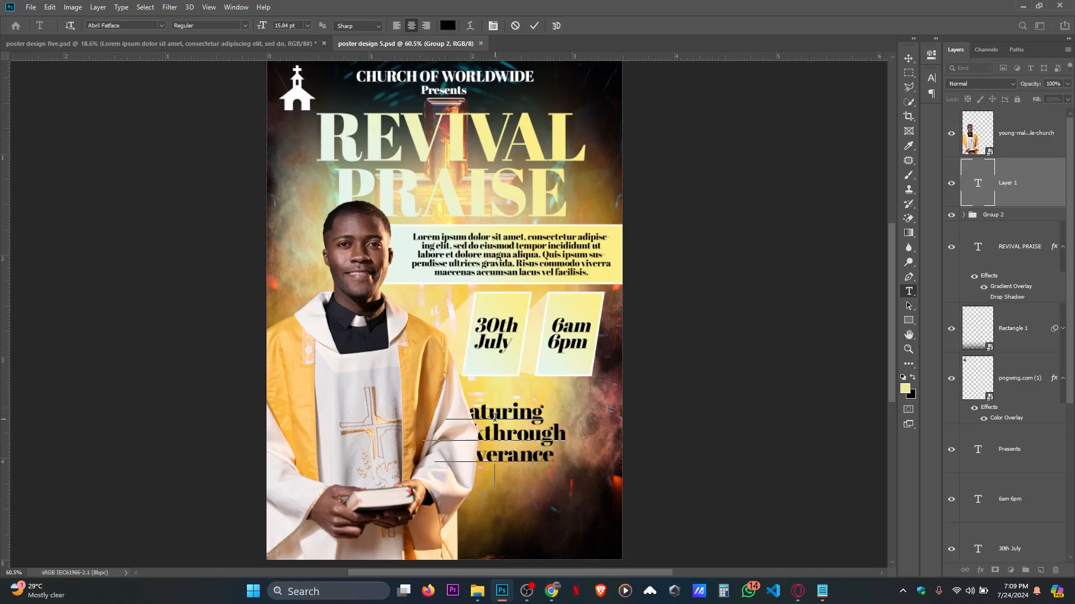
- Continue the text block with the lines "Fruit of the womb", "open door" and "etc", and commit the text
{"action": "key", "text": "Return"}
{"action": "type", "text": "Fruit o"}
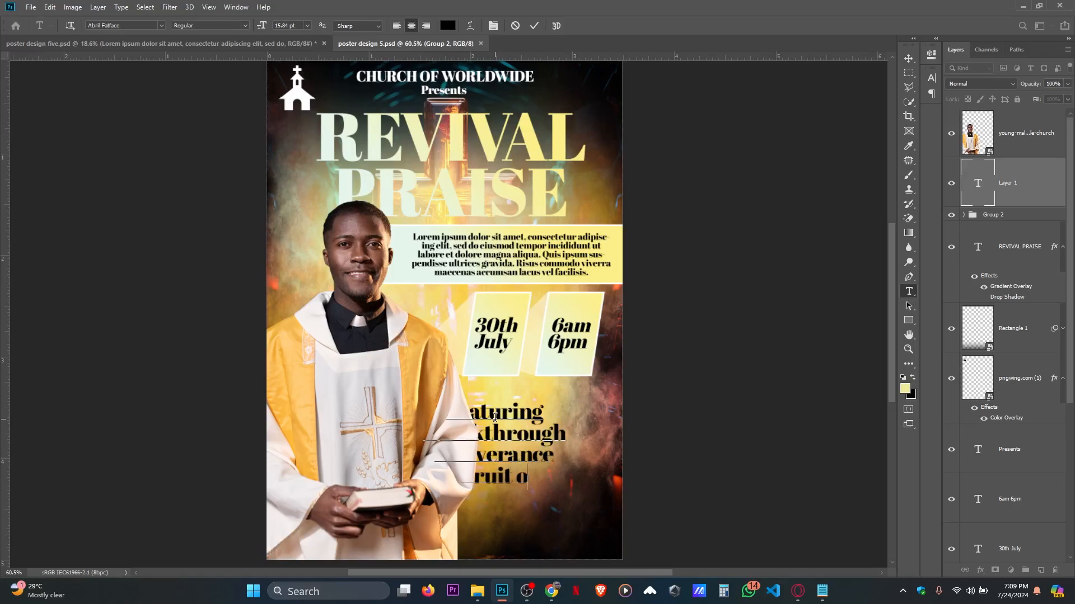
{"action": "type", "text": "f the w"}
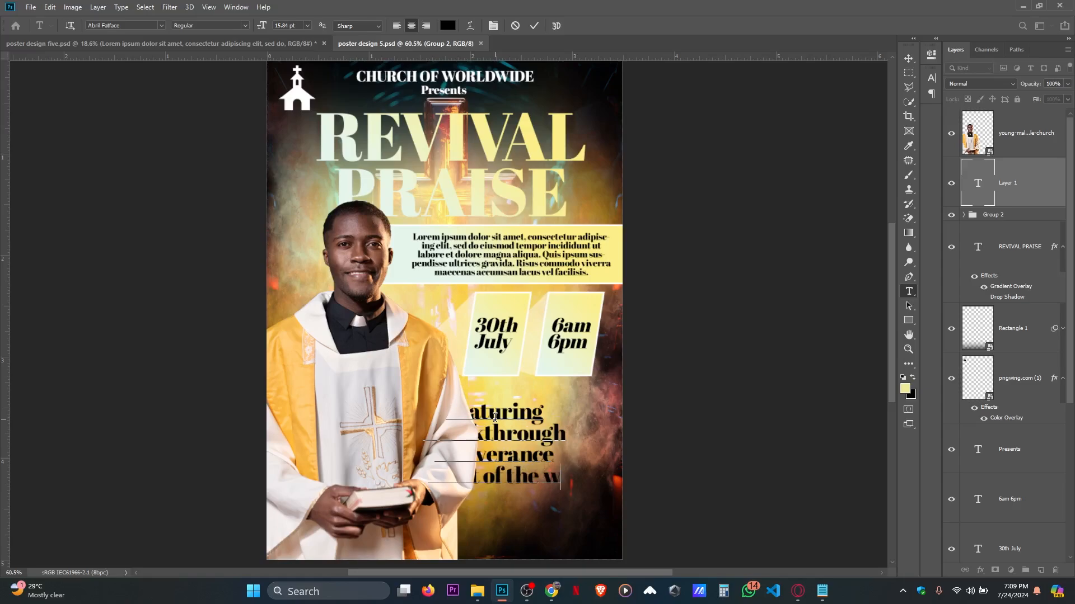
{"action": "type", "text": "omb"}
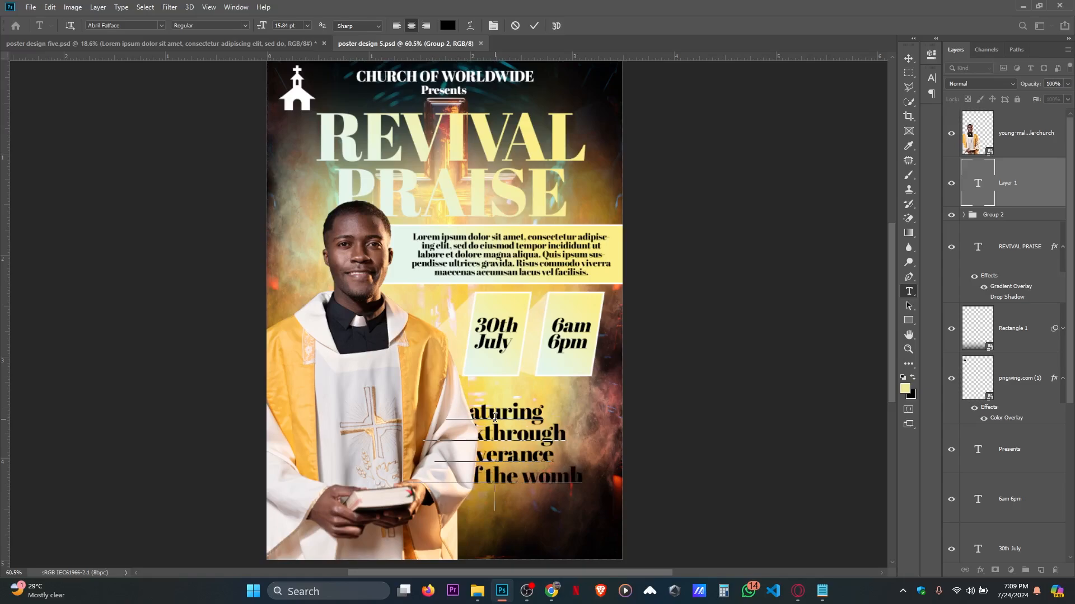
{"action": "key", "text": "Return"}
{"action": "type", "text": "op"}
{"action": "type", "text": "en"}
{"action": "type", "text": " door"}
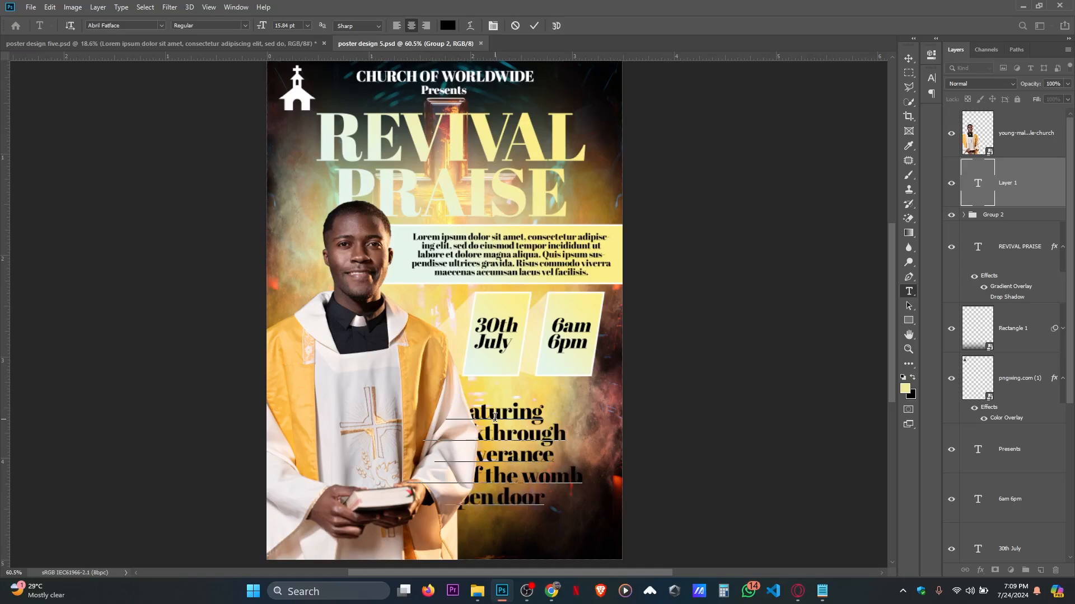
{"action": "type", "text": "rtc."}
{"action": "key", "text": "BackSpace"}
{"action": "key", "text": "BackSpace"}
{"action": "type", "text": "c"}
{"action": "key", "text": "BackSpace"}
{"action": "key", "text": "BackSpace"}
{"action": "key", "text": "BackSpace"}
{"action": "type", "text": "etc"}
{"action": "left_click", "coordinate": [535, 25]}
- Scale the Featuring text block down to 7.92 pt so it sits clear of the man's robe
{"action": "scroll", "coordinate": [463, 324], "scroll_direction": "down", "scroll_amount": 2}
{"action": "key", "text": "ctrl+t"}
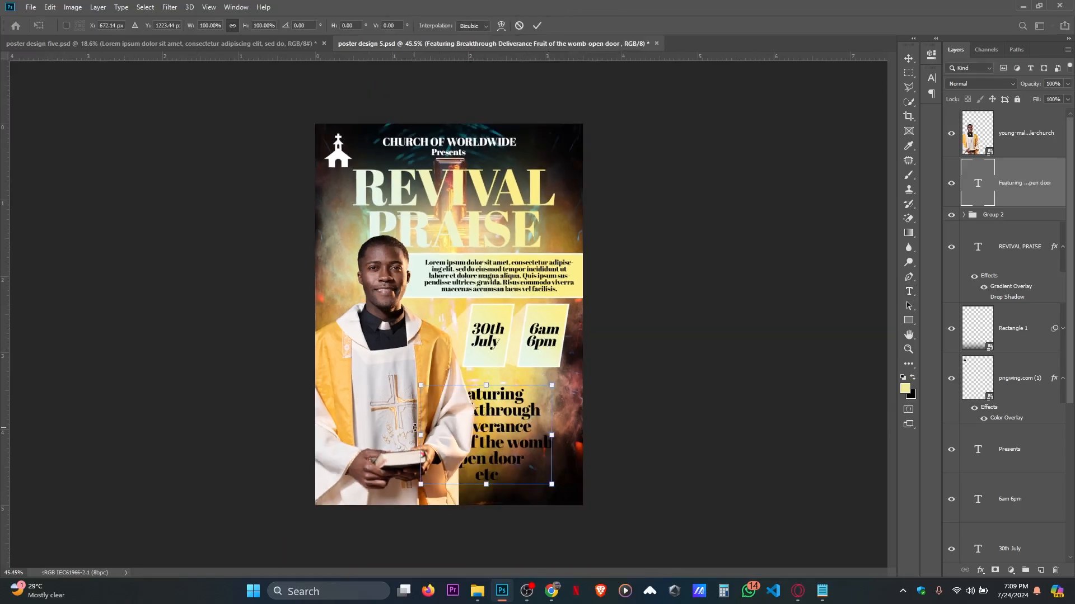
{"action": "left_click_drag", "start_coordinate": [422, 435], "coordinate": [484, 429]}
{"action": "key", "text": "Return"}
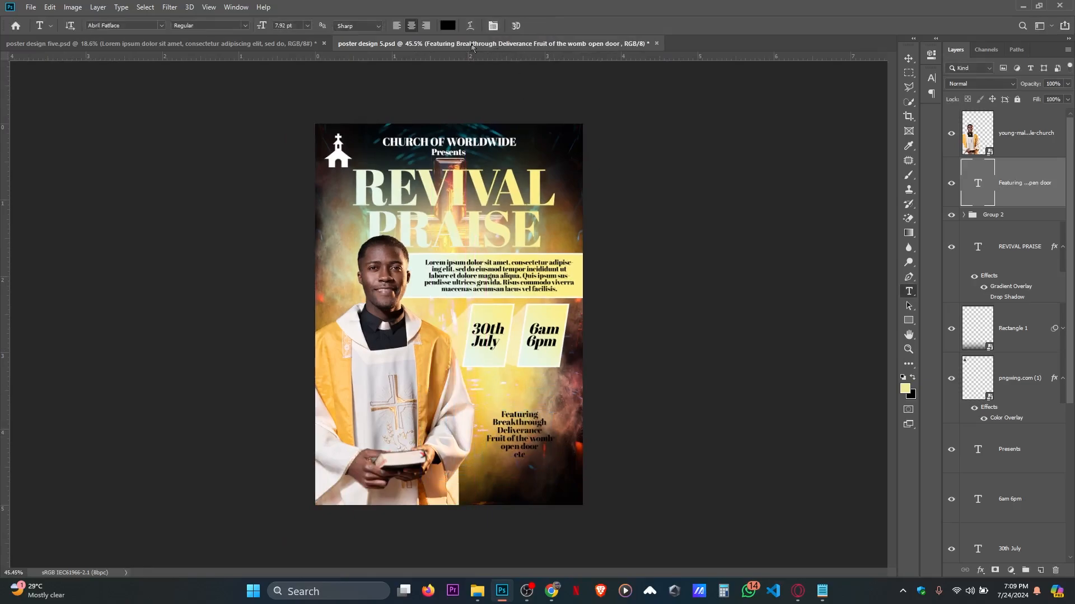
- Left-align the Featuring text block and move it up close beneath the date and time panels
{"action": "left_click", "coordinate": [398, 25]}
{"action": "key", "text": "v"}
{"action": "scroll", "coordinate": [517, 419], "scroll_direction": "up", "scroll_amount": 3}
{"action": "left_click_drag", "start_coordinate": [560, 465], "coordinate": [512, 418]}
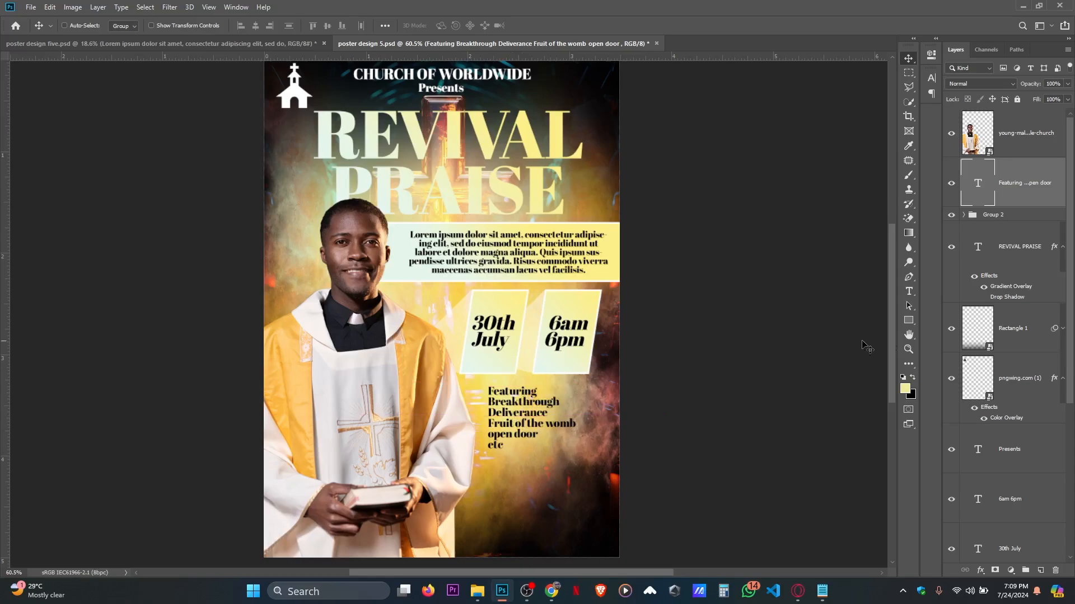
{"action": "left_click", "coordinate": [905, 295]}
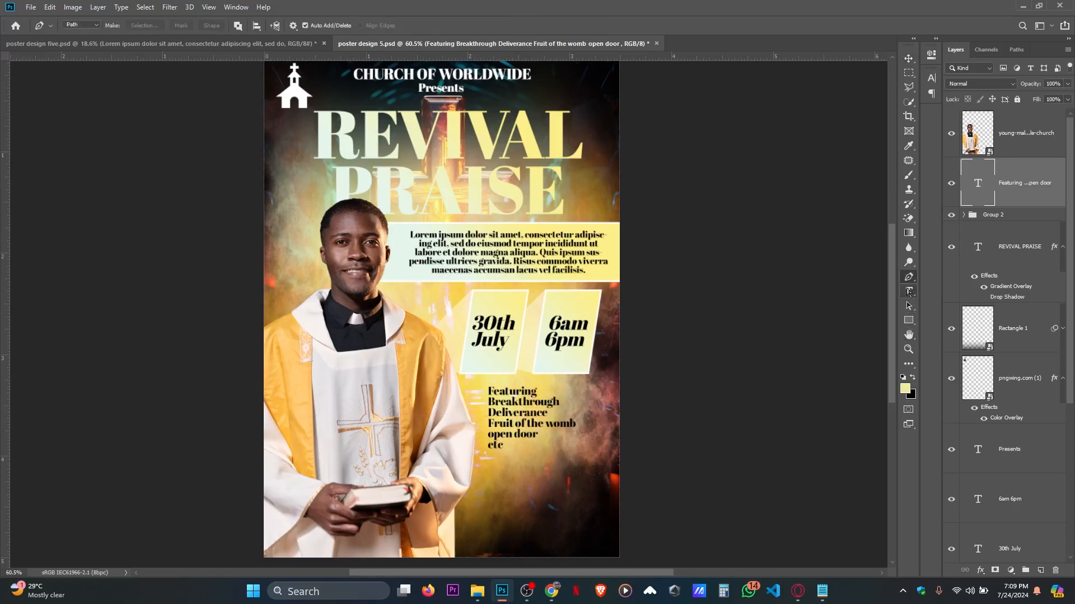
{"action": "left_click", "coordinate": [909, 58]}
- Enlarge the Featuring text block to about 117% and shift it slightly down below the panels
{"action": "scroll", "coordinate": [541, 402], "scroll_direction": "up", "scroll_amount": 5}
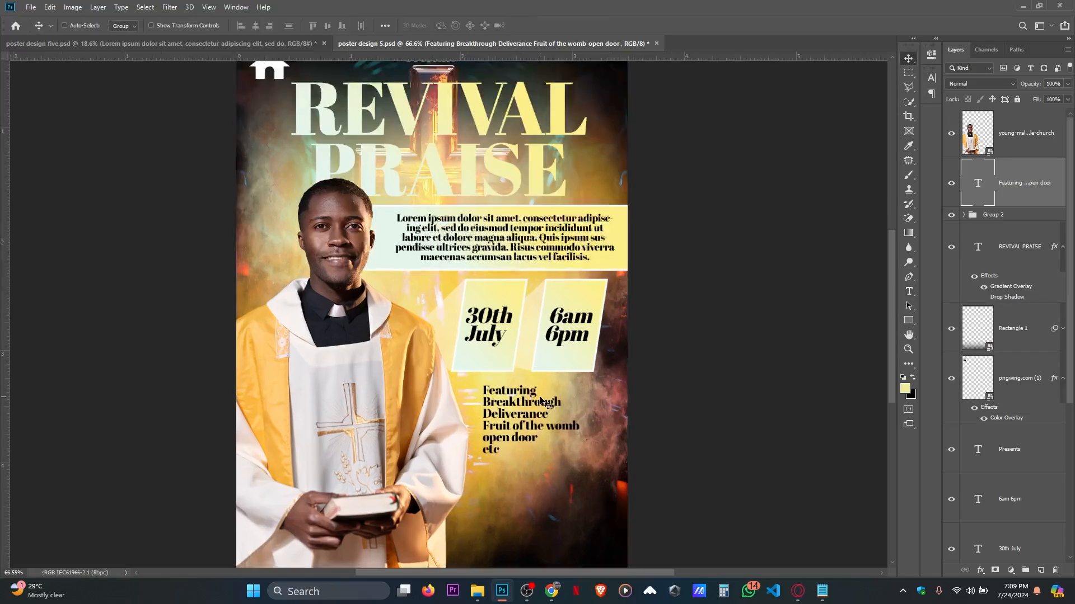
{"action": "key", "text": "ctrl+t"}
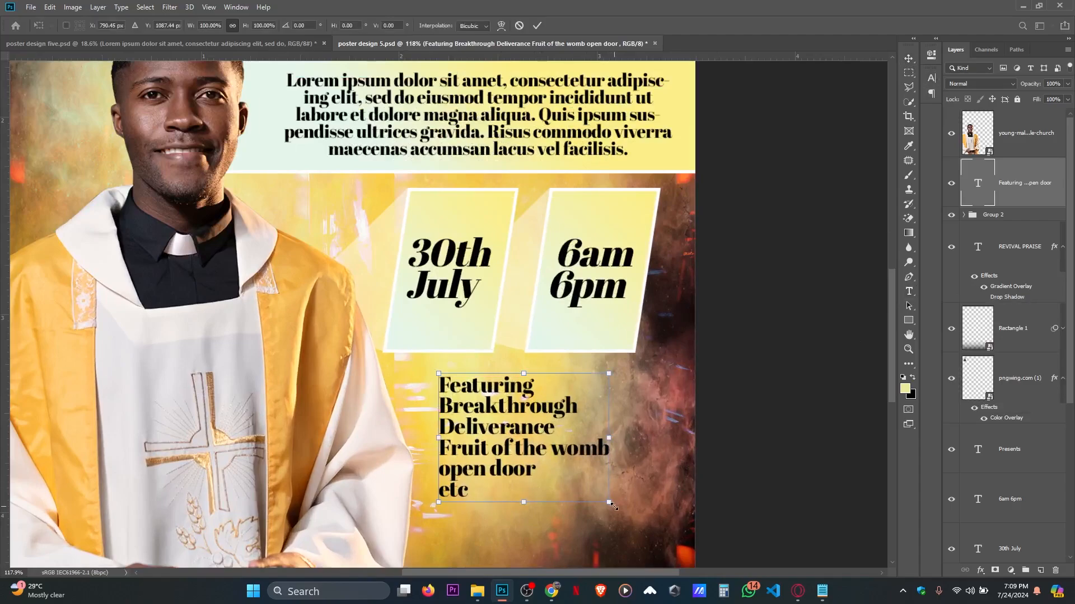
{"action": "left_click_drag", "start_coordinate": [610, 503], "coordinate": [639, 513]}
{"action": "scroll", "coordinate": [563, 468], "scroll_direction": "down", "scroll_amount": 3}
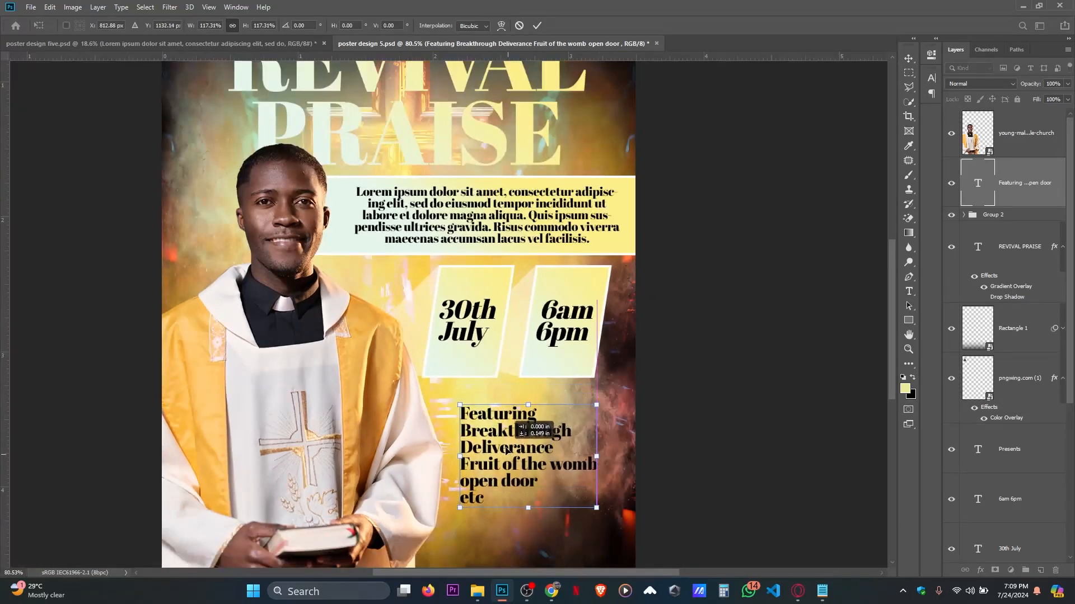
{"action": "key", "text": "Return"}
{"action": "scroll", "coordinate": [504, 450], "scroll_direction": "down", "scroll_amount": 2}
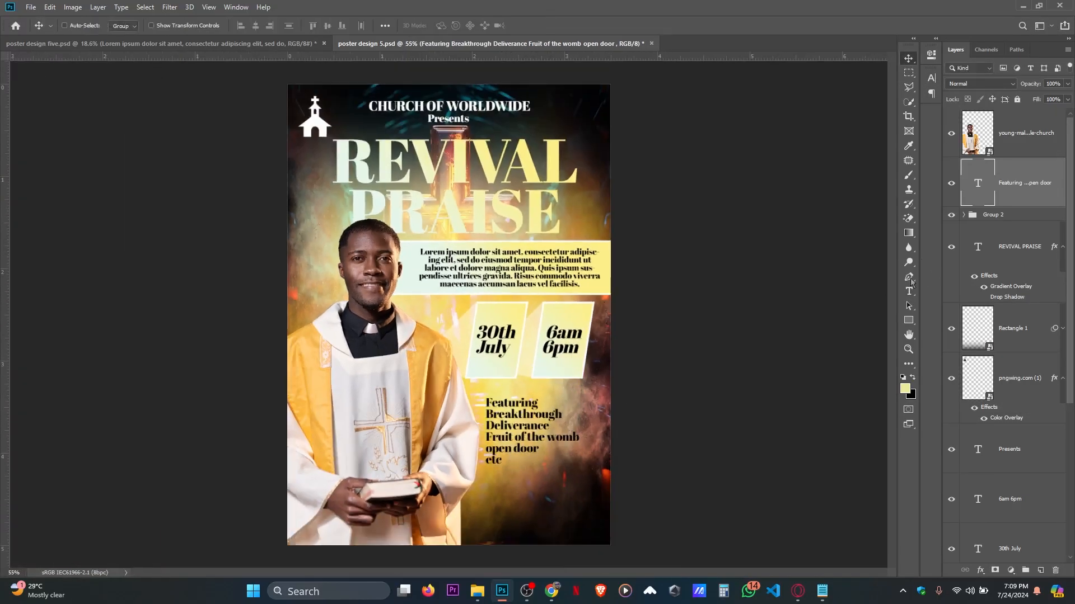
- Change the Featuring text block's font to Montserrat Black, trying the Bold style first
{"action": "left_click", "coordinate": [909, 292]}
{"action": "left_click", "coordinate": [493, 25]}
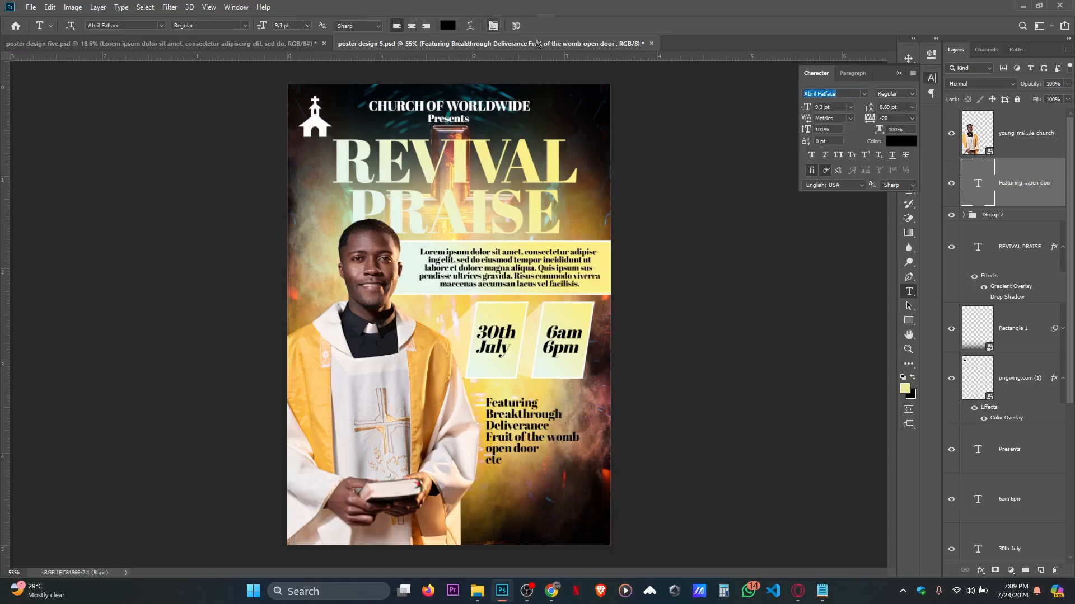
{"action": "left_click", "coordinate": [861, 91]}
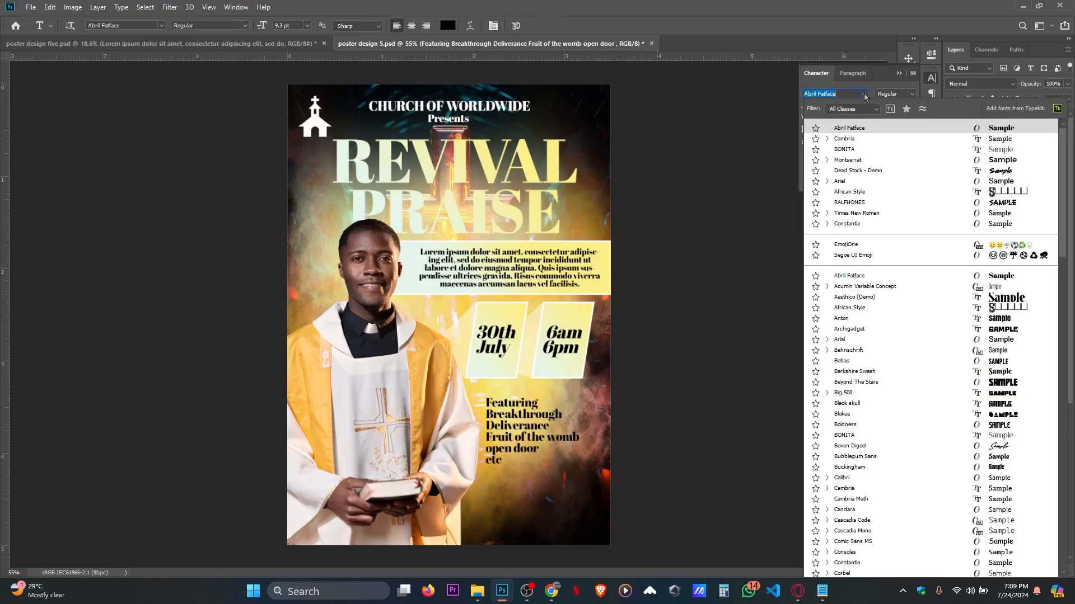
{"action": "left_click", "coordinate": [863, 163]}
{"action": "left_click", "coordinate": [903, 94]}
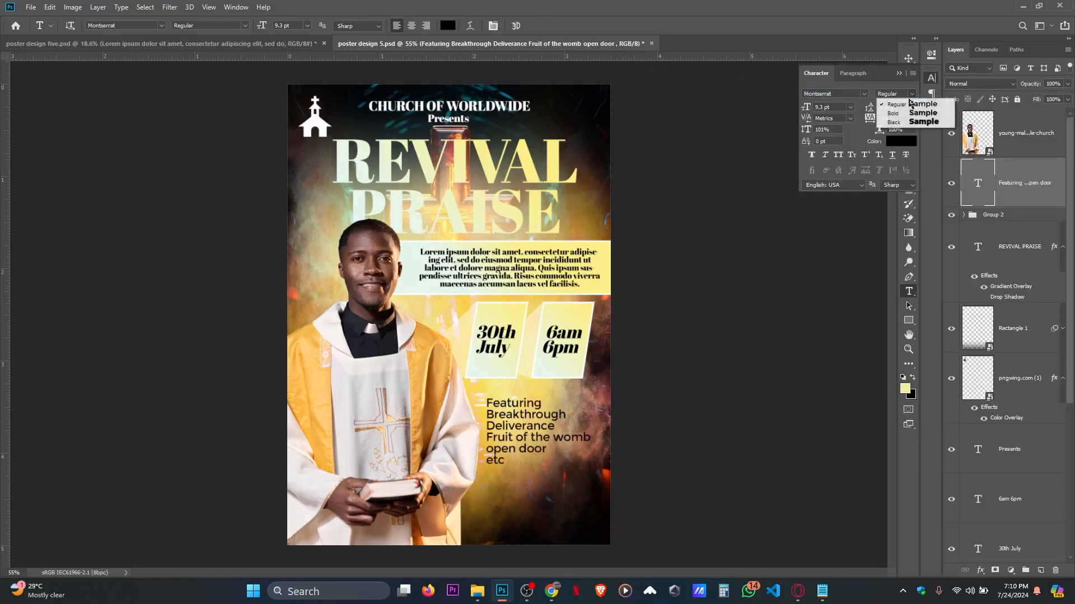
{"action": "left_click", "coordinate": [904, 114]}
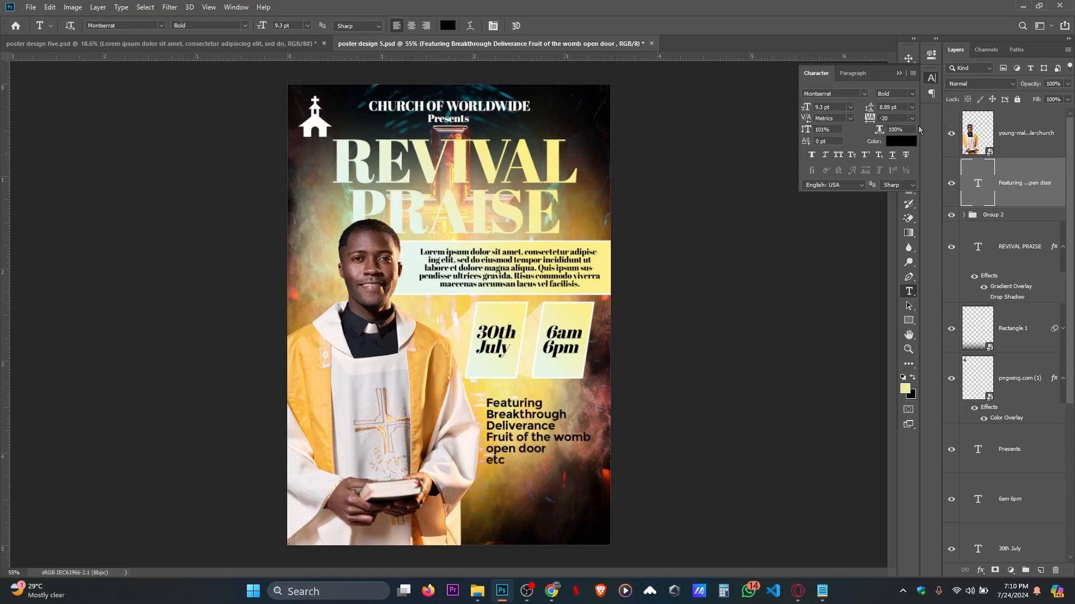
{"action": "left_click", "coordinate": [911, 95]}
{"action": "left_click", "coordinate": [911, 122]}
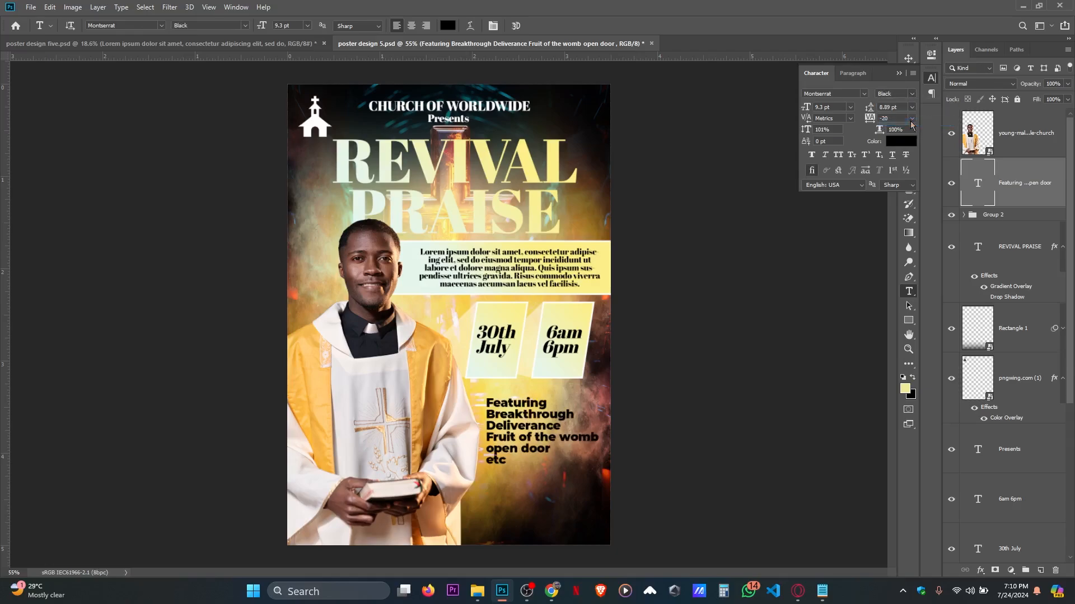
- Scale the Featuring text block down to about 83% to fit between the robe and the poster's edge
{"action": "key", "text": "ctrl+minus"}
{"action": "key", "text": "ctrl+t"}
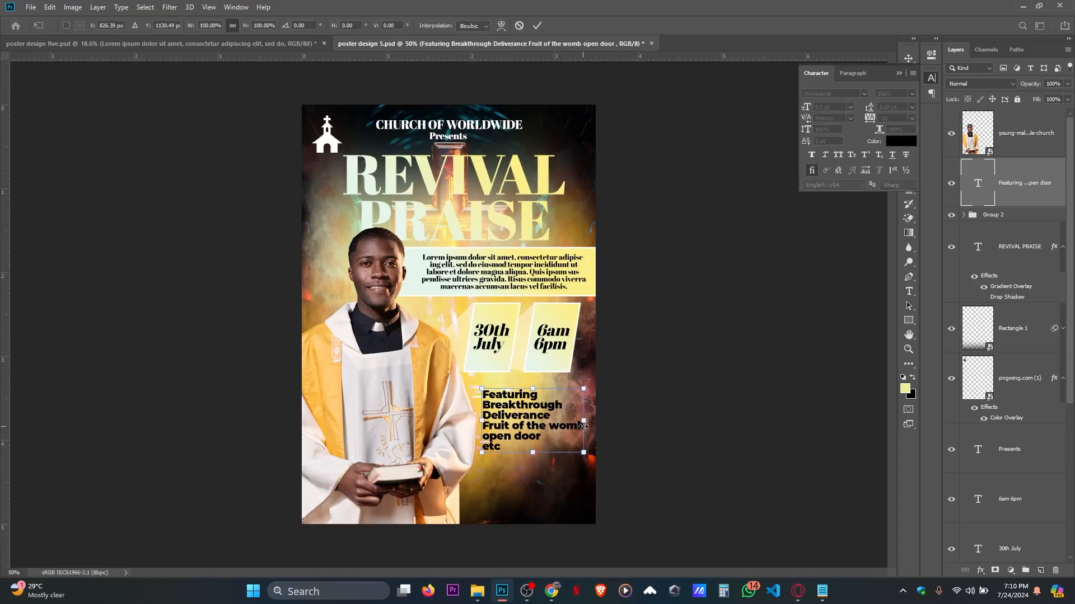
{"action": "left_click_drag", "start_coordinate": [583, 427], "coordinate": [566, 424]}
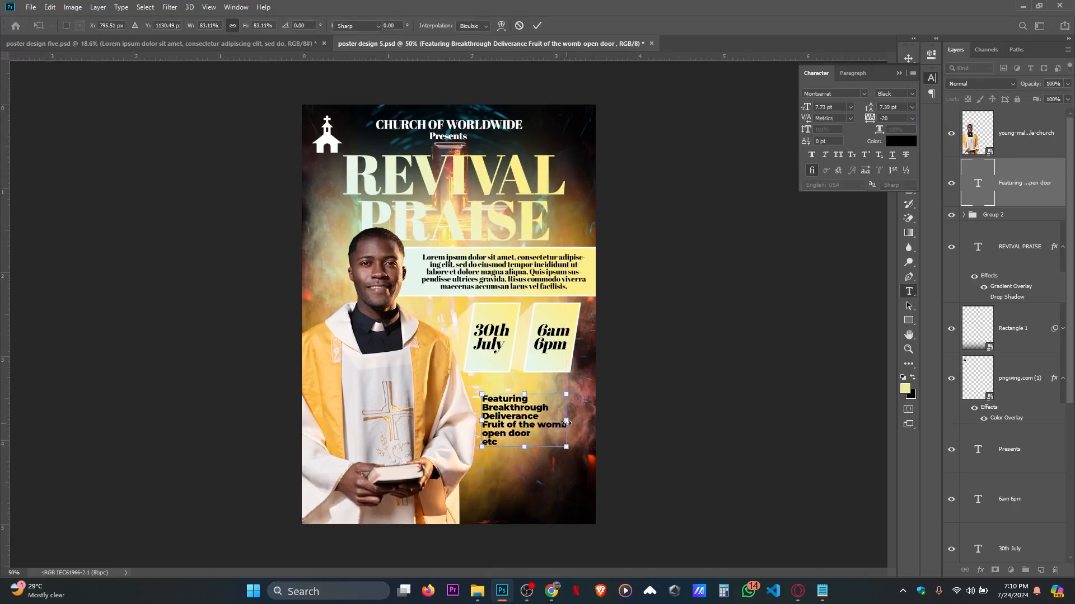
{"action": "key", "text": "Return"}
{"action": "scroll", "coordinate": [522, 422], "scroll_direction": "up", "scroll_amount": 9}
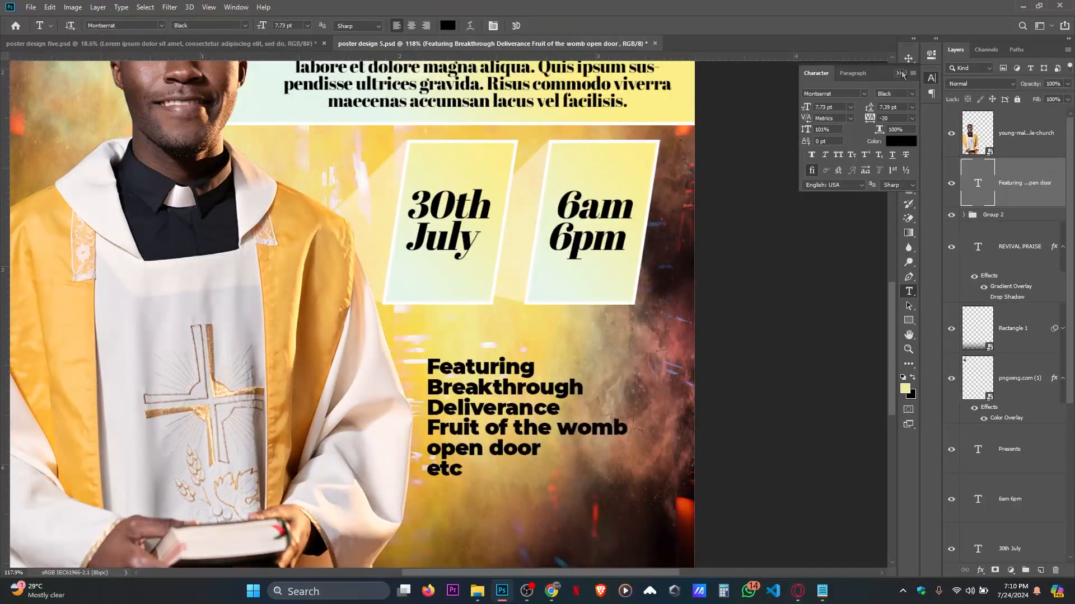
{"action": "left_click", "coordinate": [900, 73]}
{"action": "key", "text": "v"}
- Draw a rectangle of about 190 × 33 px over the word "Featuring"
{"action": "left_click", "coordinate": [908, 320]}
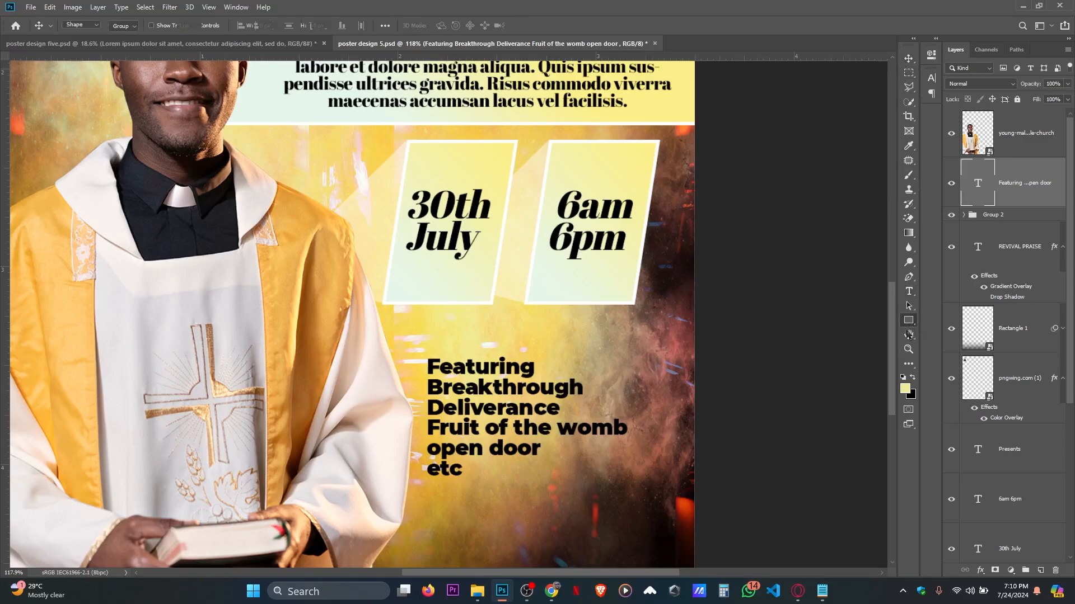
{"action": "scroll", "coordinate": [389, 388], "scroll_direction": "up", "scroll_amount": 4}
{"action": "left_click_drag", "start_coordinate": [432, 344], "coordinate": [614, 375]}
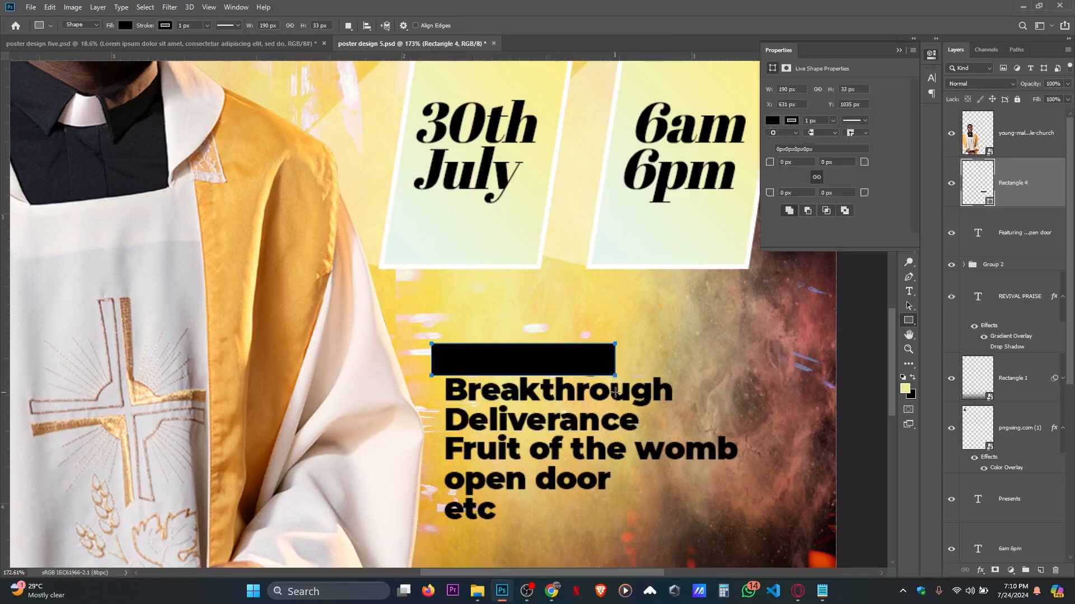
- Fill the rectangle with white and place its layer beneath the Featuring text layer
{"action": "left_click", "coordinate": [773, 121]}
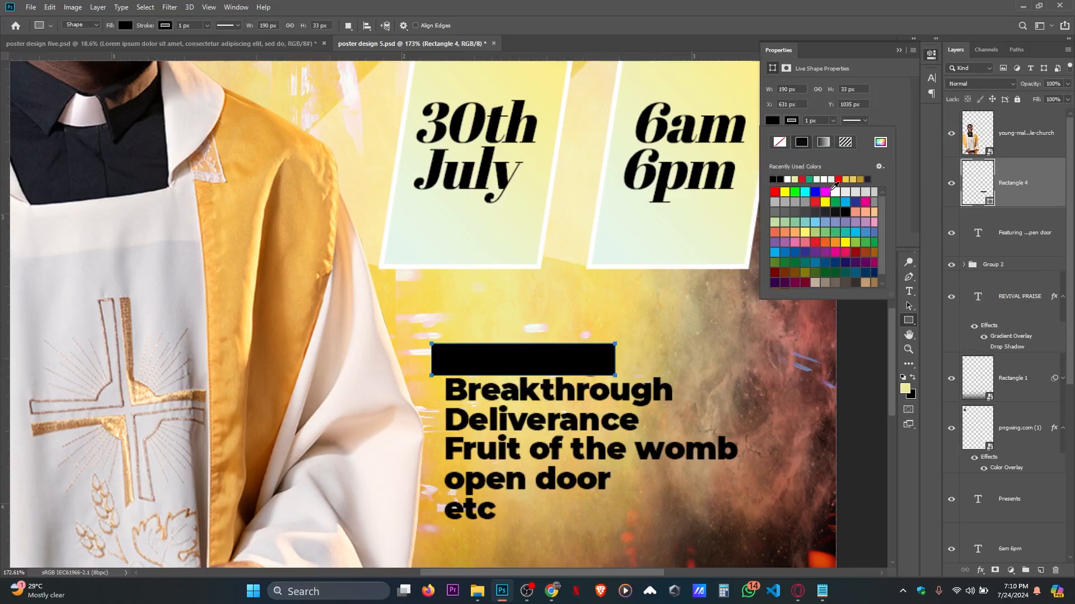
{"action": "left_click", "coordinate": [834, 192]}
{"action": "left_click_drag", "start_coordinate": [1034, 201], "coordinate": [1021, 231]}
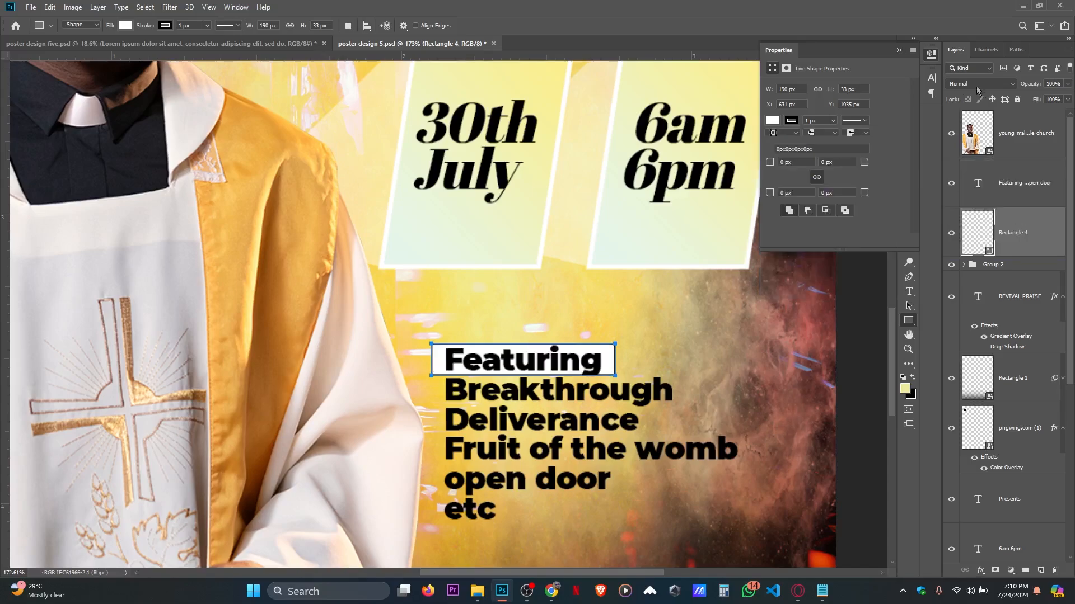
{"action": "left_click", "coordinate": [898, 51]}
{"action": "key", "text": "v"}
{"action": "scroll", "coordinate": [686, 280], "scroll_direction": "down", "scroll_amount": 2}
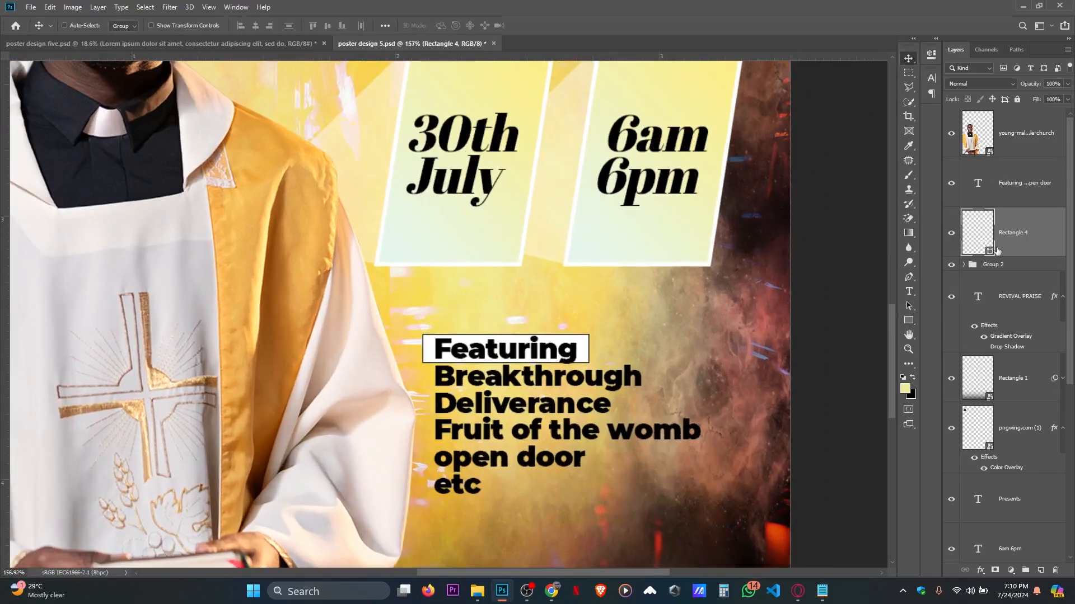
- Remove the black stroke from the white rectangle behind "Featuring"
{"action": "left_click", "coordinate": [909, 321]}
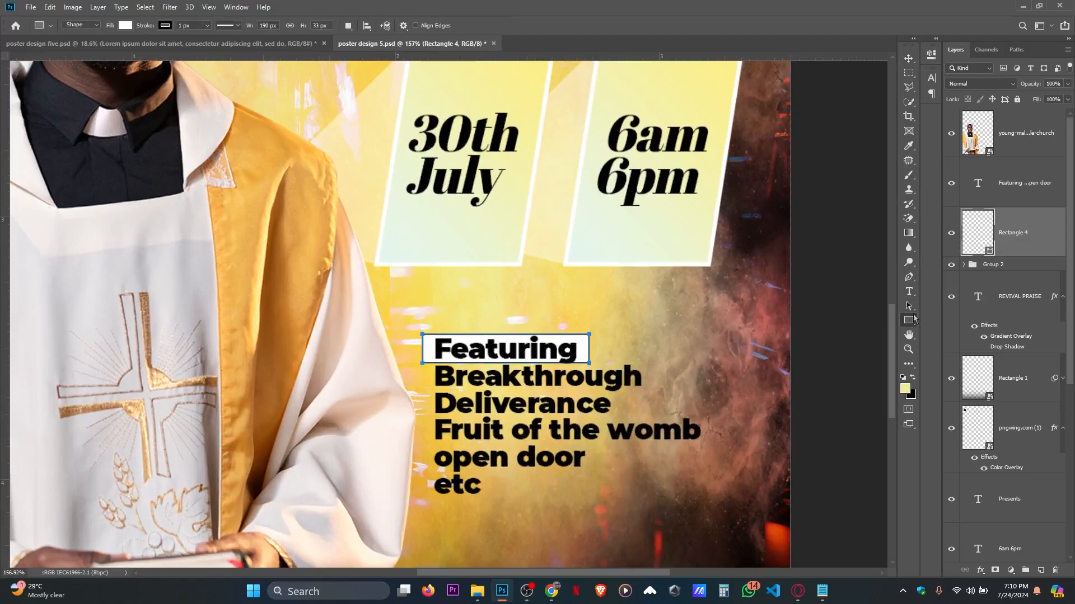
{"action": "left_click", "coordinate": [164, 25]}
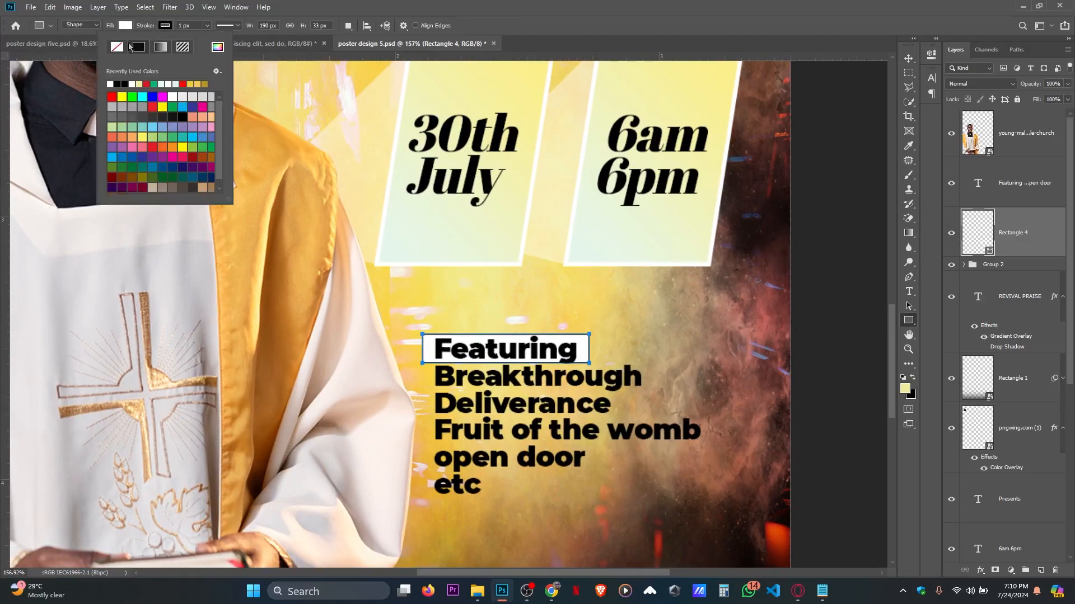
{"action": "left_click", "coordinate": [117, 48]}
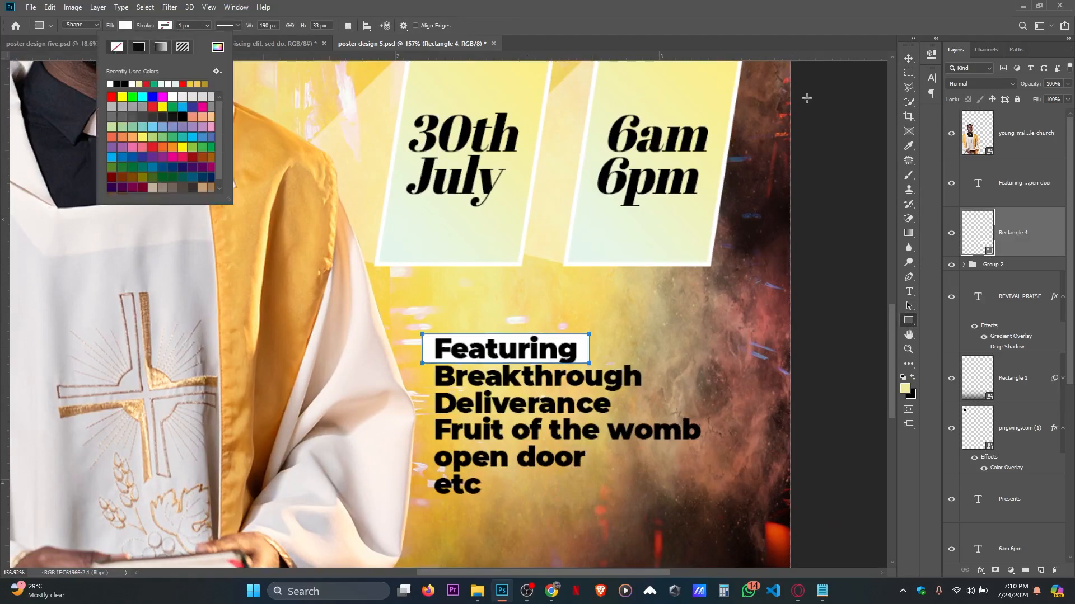
{"action": "left_click", "coordinate": [908, 58]}
- Nudge the white rectangle slightly down to center it behind the word "Featuring"
{"action": "scroll", "coordinate": [542, 343], "scroll_direction": "up", "scroll_amount": 2}
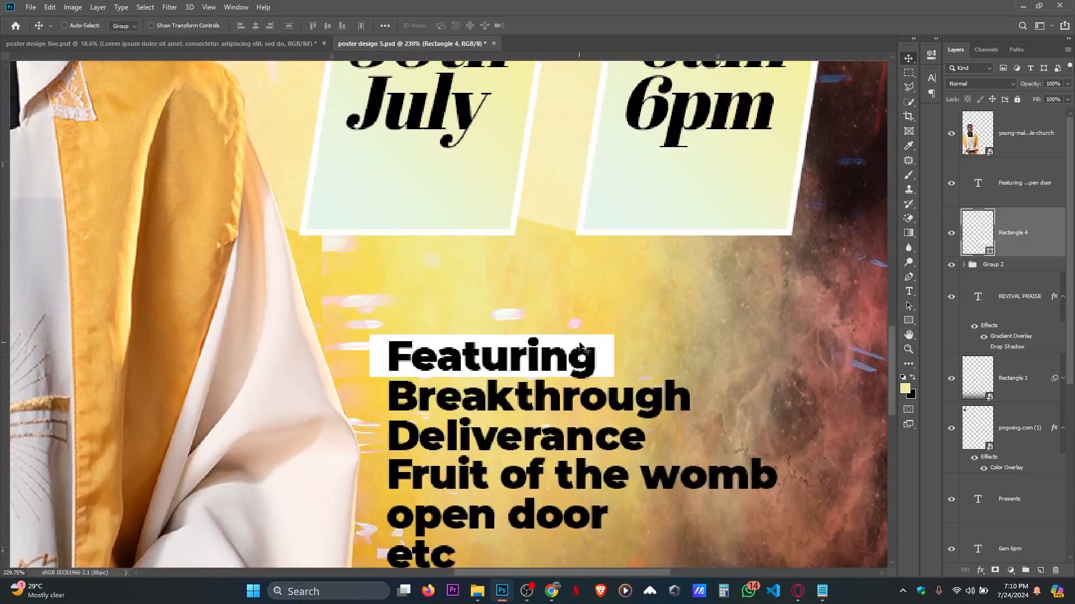
{"action": "key", "text": "Down"}
{"action": "key", "text": "Down"}
{"action": "key", "text": "Down"}
{"action": "key", "text": "Up"}
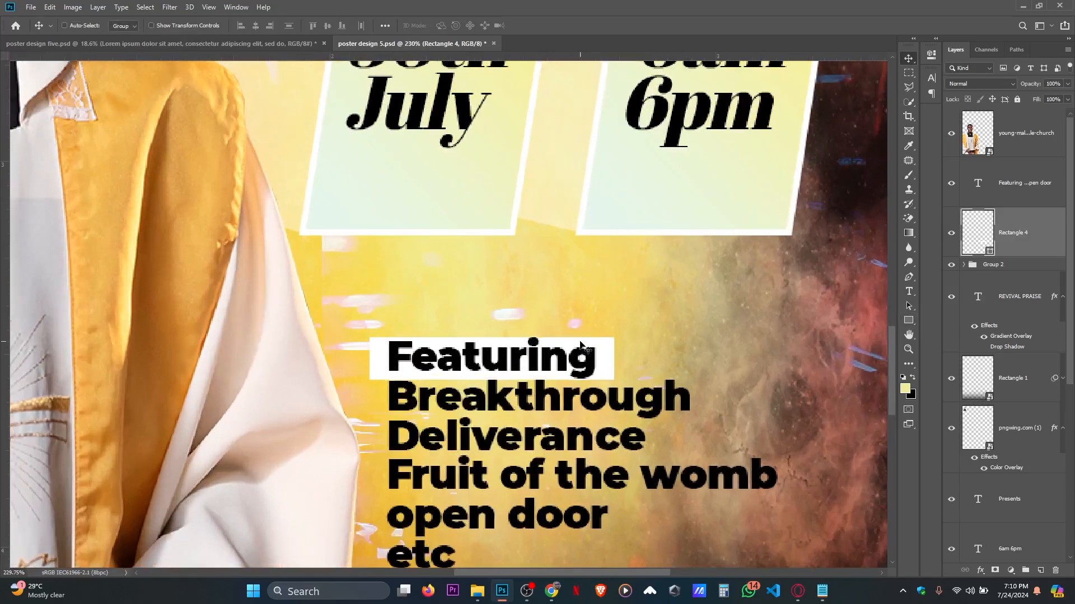
- Fine-tune the white rectangle's position behind the word "Featuring" by nudging it slightly to the right
{"action": "key", "text": "Right"}
{"action": "key", "text": "Right"}
{"action": "key", "text": "Right"}
{"action": "key", "text": "Up"}
{"action": "key", "text": "Up"}
{"action": "key", "text": "Up"}
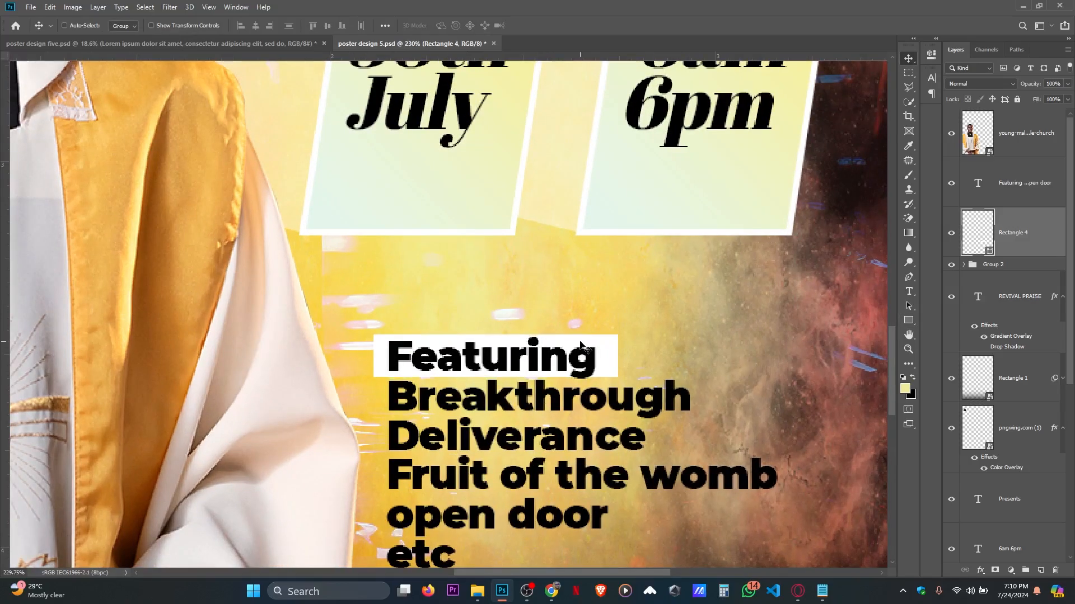
{"action": "key", "text": "Down"}
{"action": "key", "text": "Down"}
{"action": "key", "text": "Down"}
- Group the Featuring text layer together with its white rectangle layer
{"action": "scroll", "coordinate": [581, 344], "scroll_direction": "down", "scroll_amount": 5}
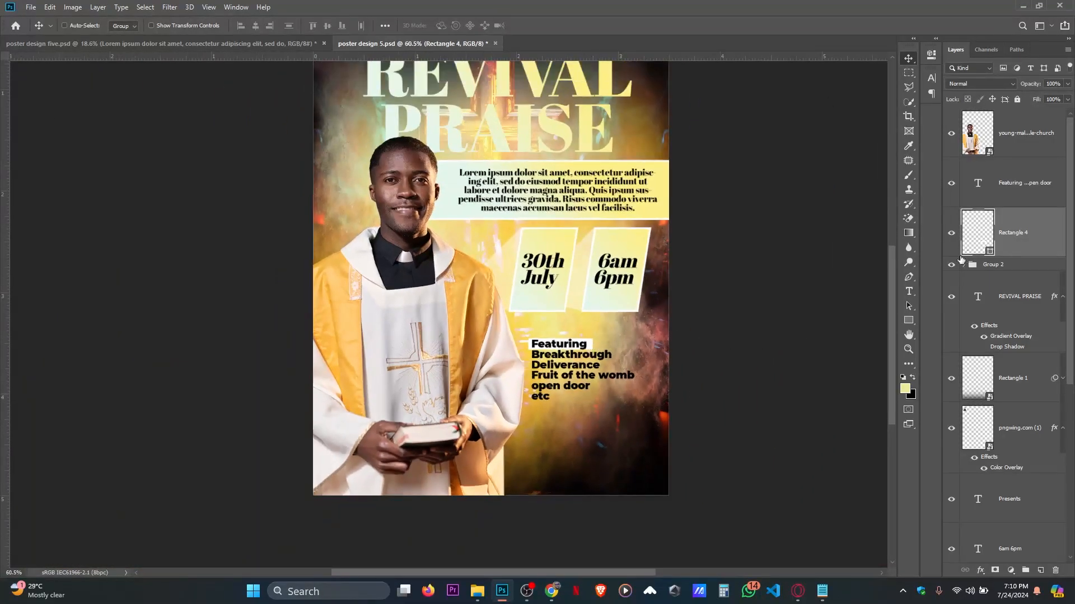
{"action": "left_click", "coordinate": [1025, 195], "text": "ctrl"}
{"action": "scroll", "coordinate": [634, 336], "scroll_direction": "down", "scroll_amount": 1}
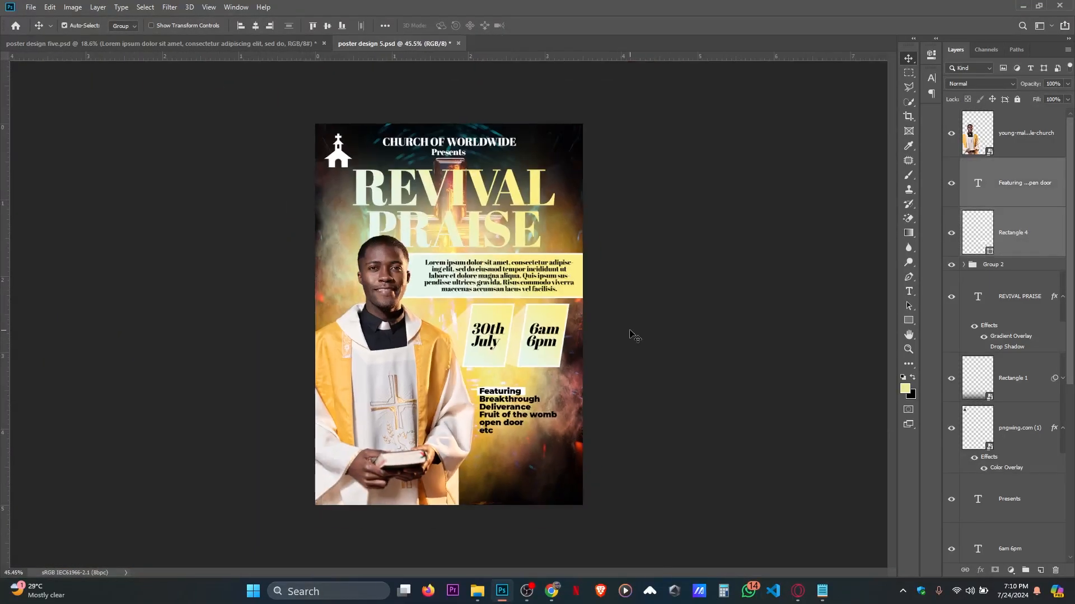
{"action": "key", "text": "ctrl+g"}
- Move the Featuring group slightly up toward the date and time panels and save the document
{"action": "key", "text": "ctrl+t"}
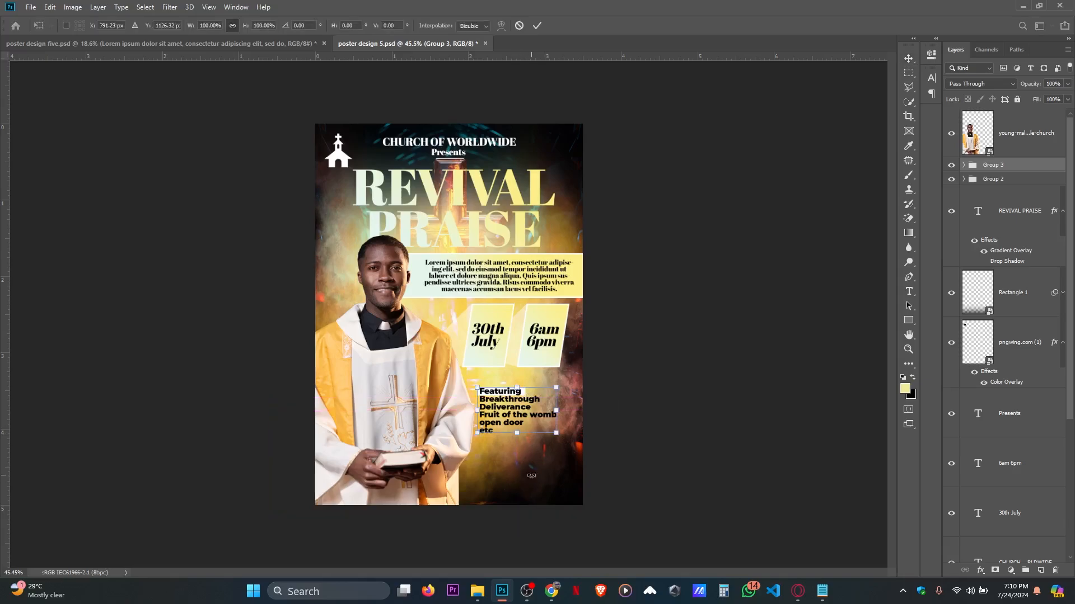
{"action": "left_click_drag", "start_coordinate": [522, 428], "coordinate": [522, 423]}
{"action": "key", "text": "Return"}
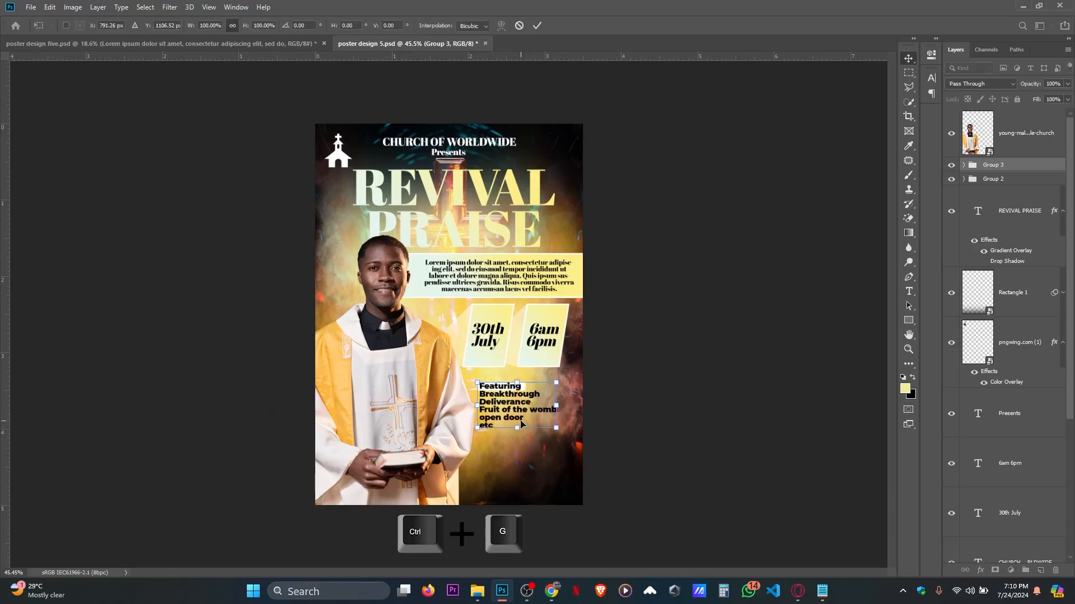
{"action": "scroll", "coordinate": [527, 413], "scroll_direction": "up", "scroll_amount": 5}
{"action": "scroll", "coordinate": [527, 413], "scroll_direction": "down", "scroll_amount": 3}
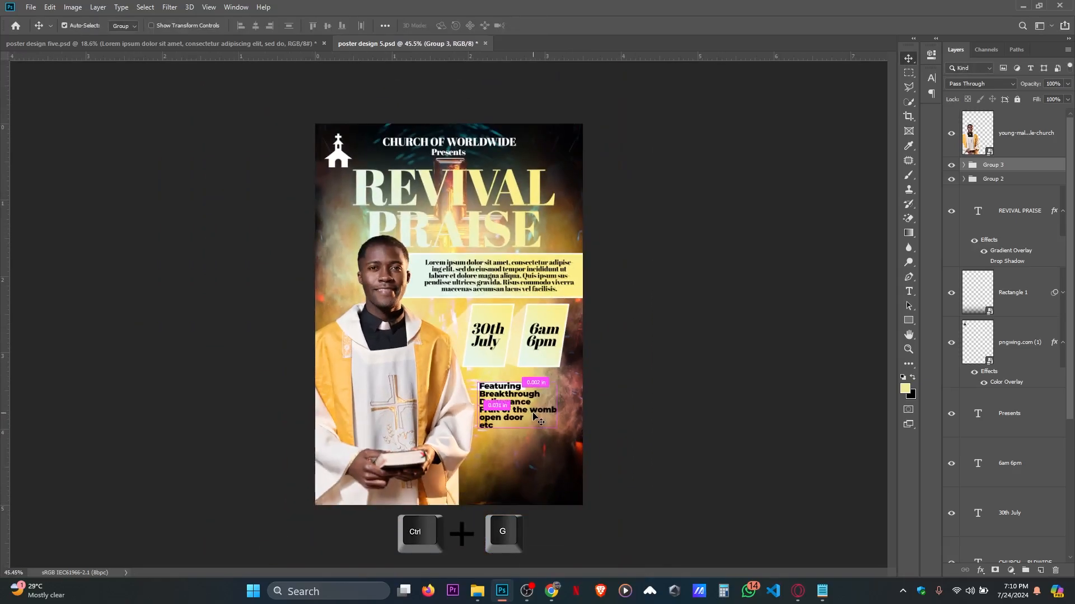
{"action": "key", "text": "ctrl+s"}
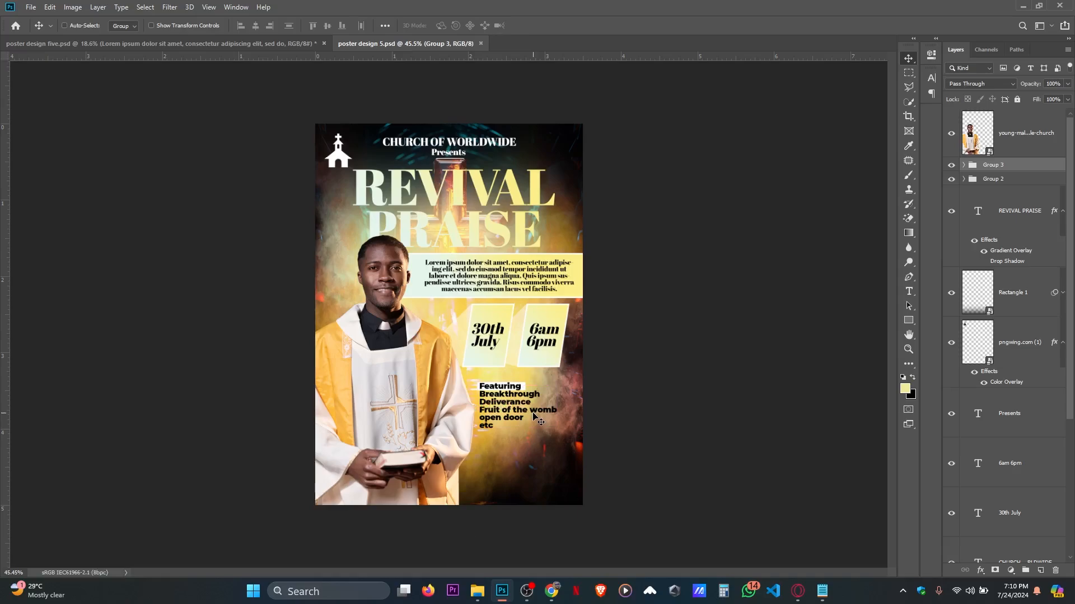
- Add the text "CHURCH AUDITORIUM" on two lines below the Featuring list and center-align it
{"action": "scroll", "coordinate": [540, 507], "scroll_direction": "up", "scroll_amount": 4}
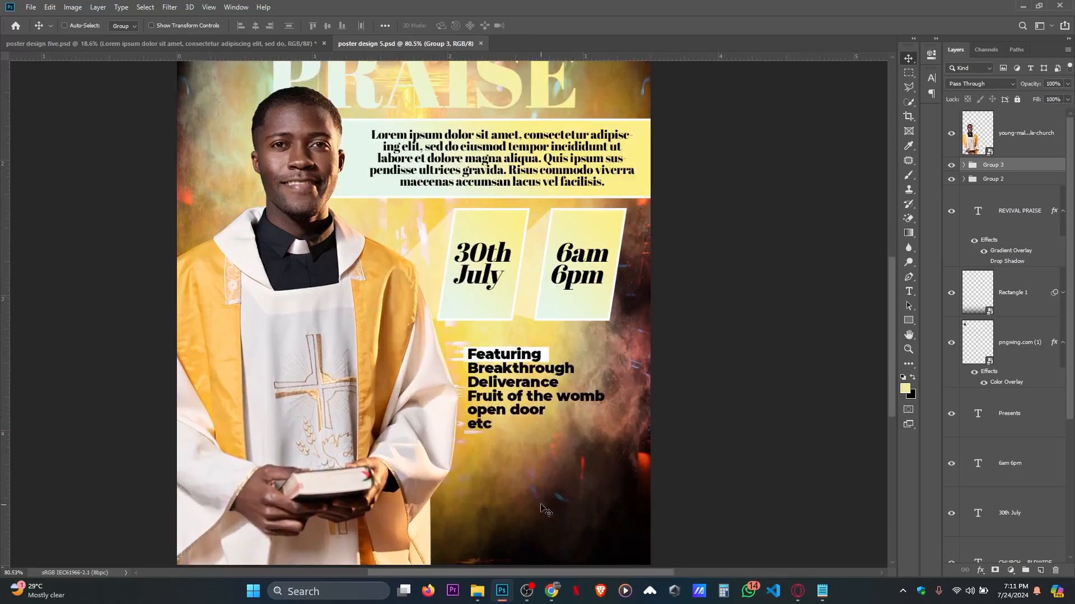
{"action": "left_click", "coordinate": [909, 294]}
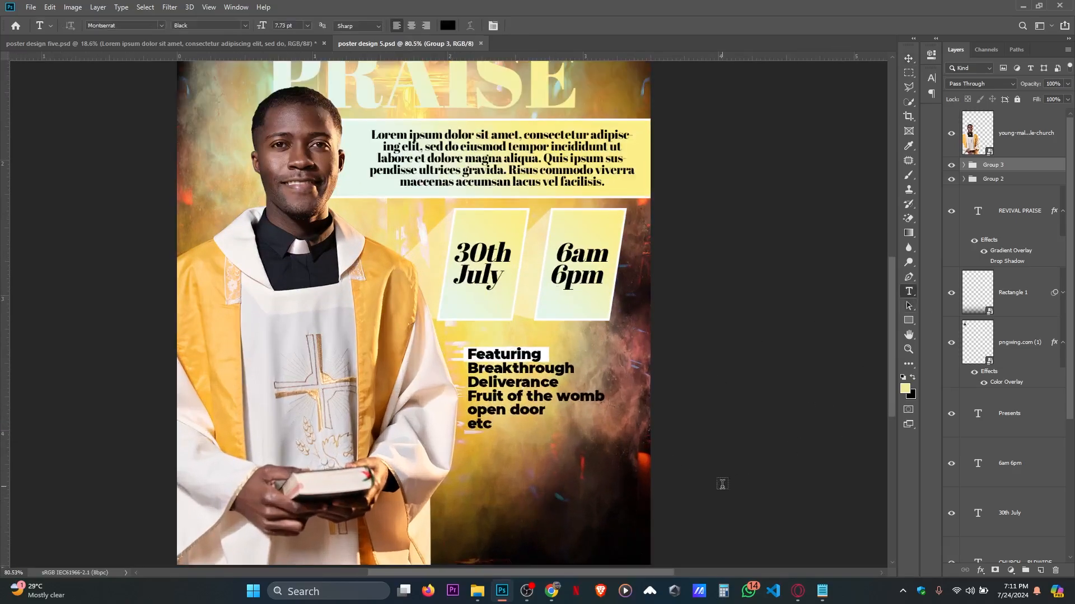
{"action": "left_click", "coordinate": [520, 467]}
{"action": "type", "text": "CHURCH"}
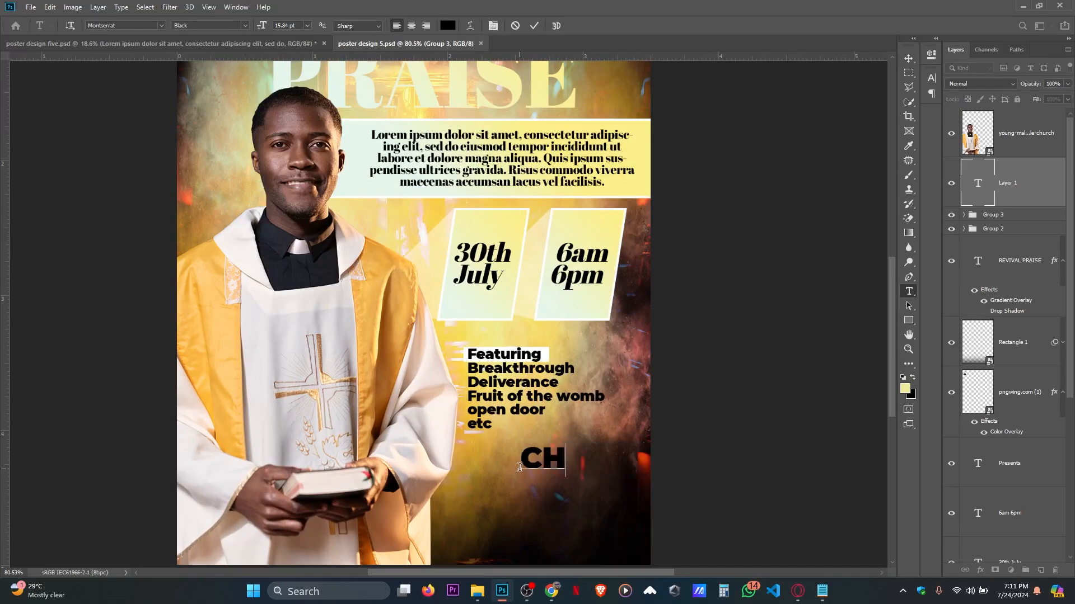
{"action": "key", "text": "BackSpace"}
{"action": "key", "text": "BackSpace"}
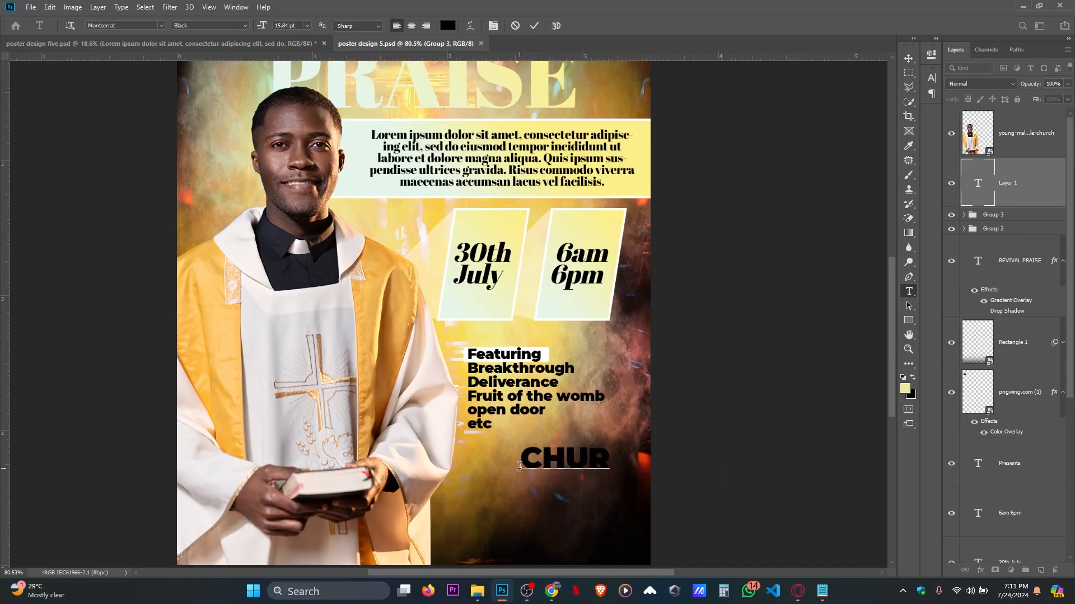
{"action": "type", "text": "CH"}
{"action": "type", "text": "AUDITO"}
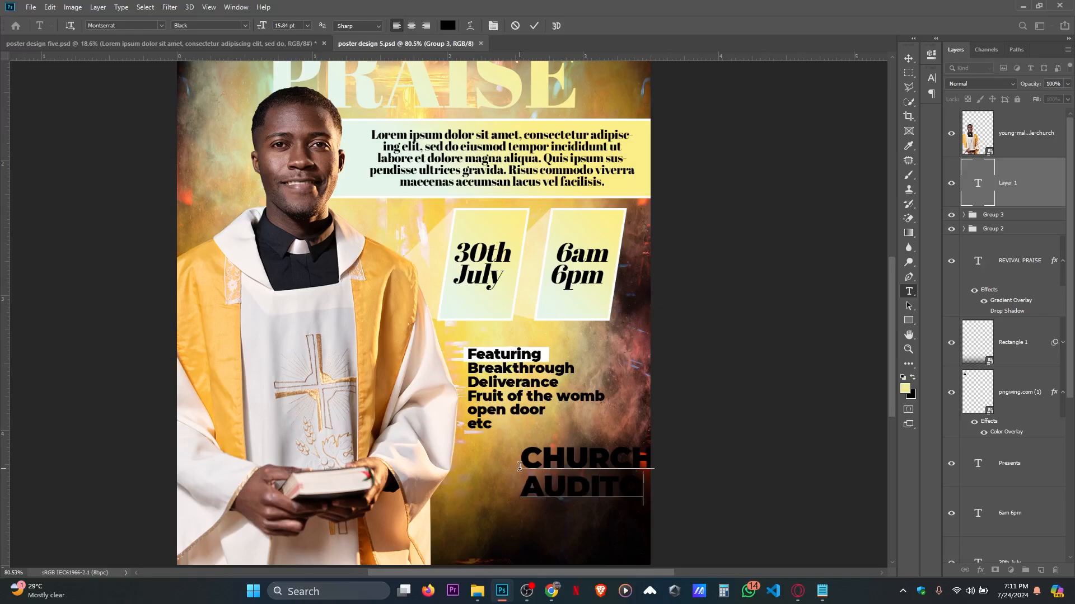
{"action": "type", "text": "RIU"}
{"action": "left_click", "coordinate": [534, 26]}
{"action": "left_click", "coordinate": [411, 26]}
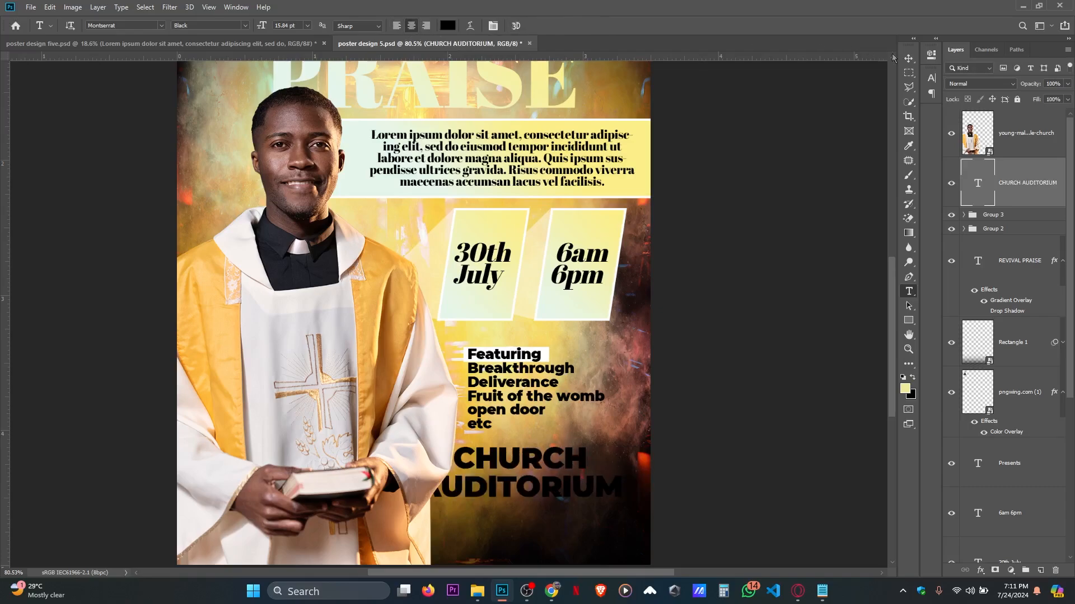
- Scale the CHURCH AUDITORIUM text down to about 9.7 pt and position it beneath the Featuring list
{"action": "left_click", "coordinate": [910, 59]}
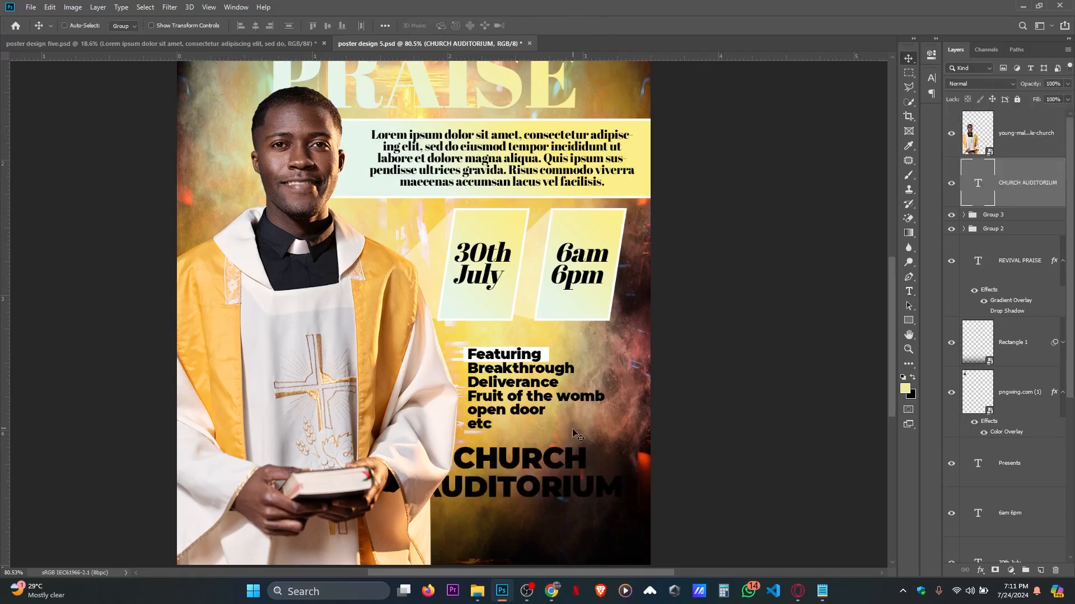
{"action": "key", "text": "ctrl+t"}
{"action": "left_click_drag", "start_coordinate": [524, 442], "coordinate": [551, 471]}
{"action": "key", "text": "Return"}
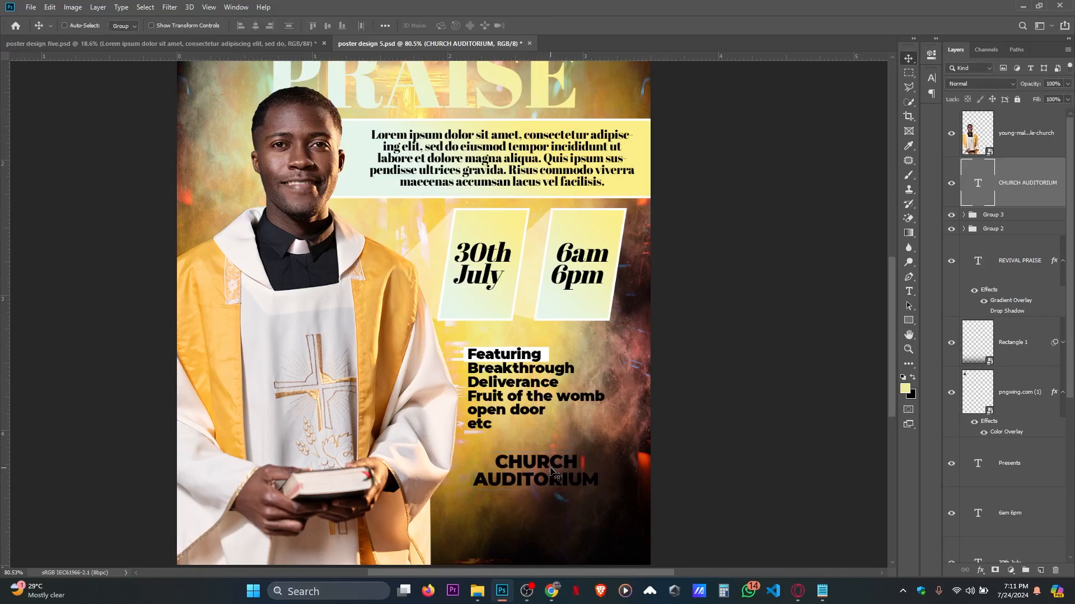
- Change the color of the CHURCH AUDITORIUM text to white
{"action": "left_click", "coordinate": [909, 291]}
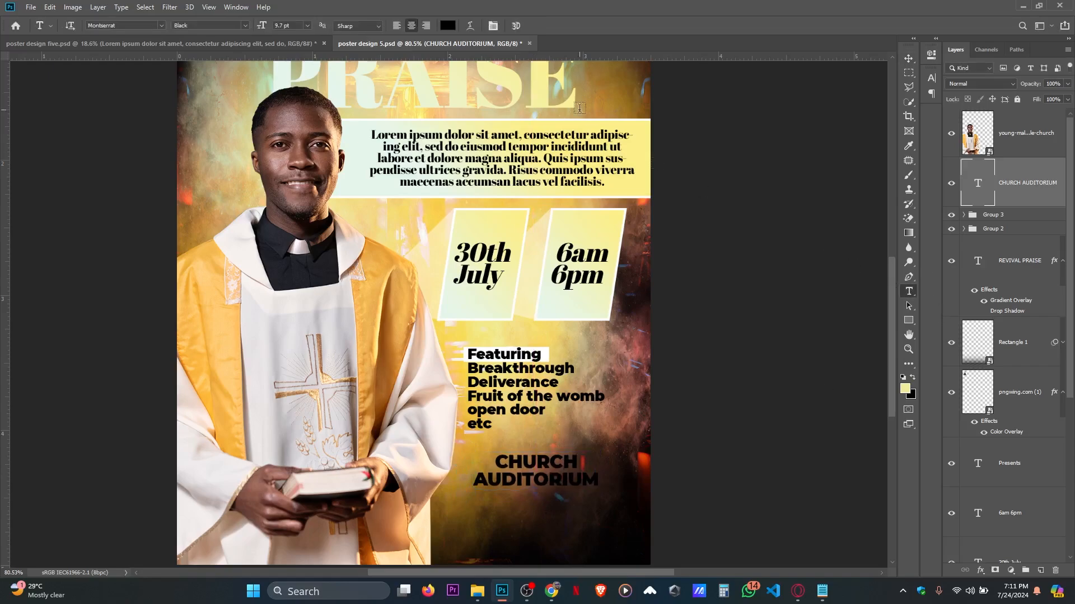
{"action": "left_click", "coordinate": [451, 26]}
{"action": "left_click", "coordinate": [779, 286]}
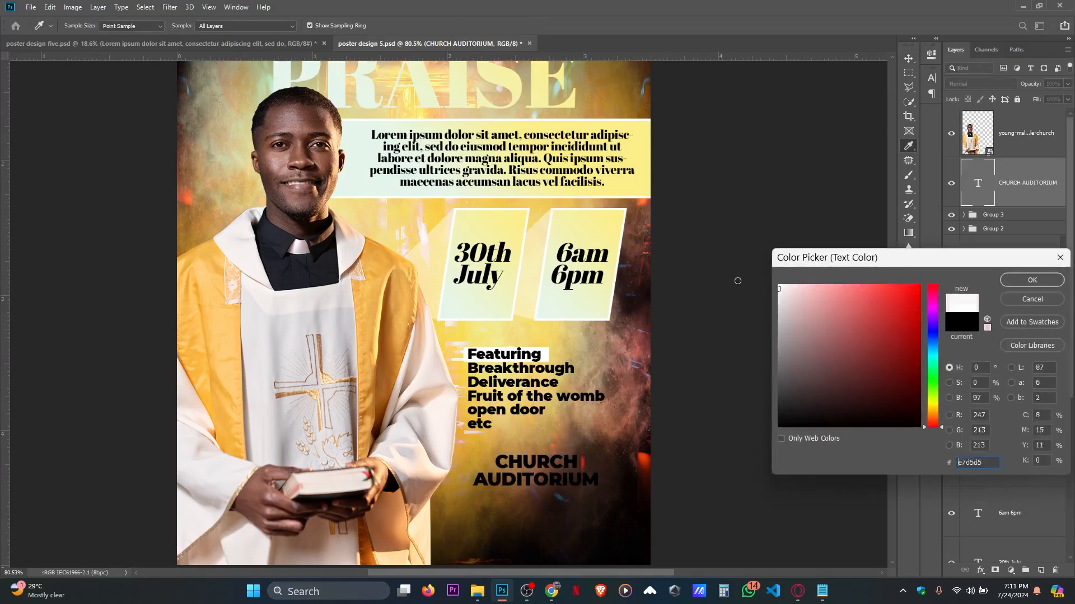
{"action": "left_click", "coordinate": [1032, 281]}
{"action": "left_click", "coordinate": [908, 59]}
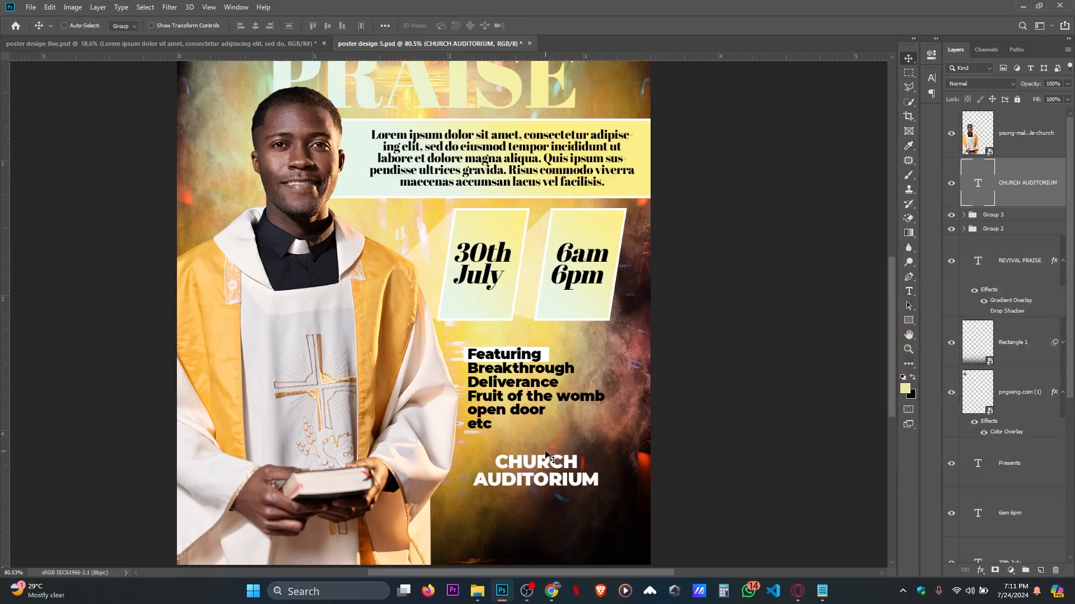
- Place the "location" PNG as an embedded image and shrink it to a small icon of about 3.66% near CHURCH AUDITORIUM
{"action": "scroll", "coordinate": [546, 458], "scroll_direction": "down", "scroll_amount": 3}
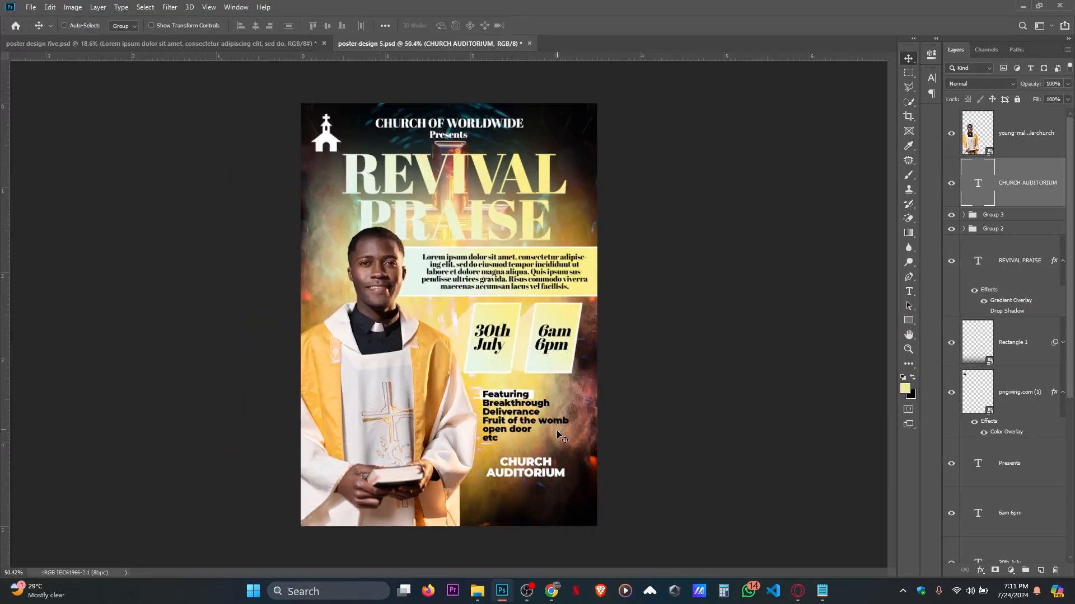
{"action": "left_click", "coordinate": [29, 7]}
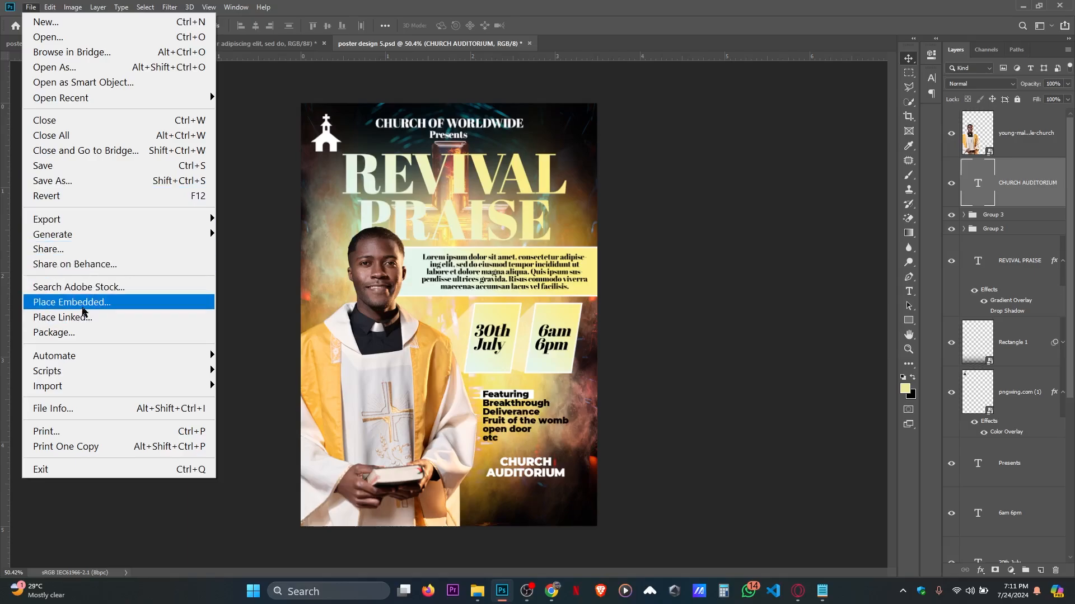
{"action": "left_click", "coordinate": [84, 302]}
{"action": "left_click", "coordinate": [152, 130]}
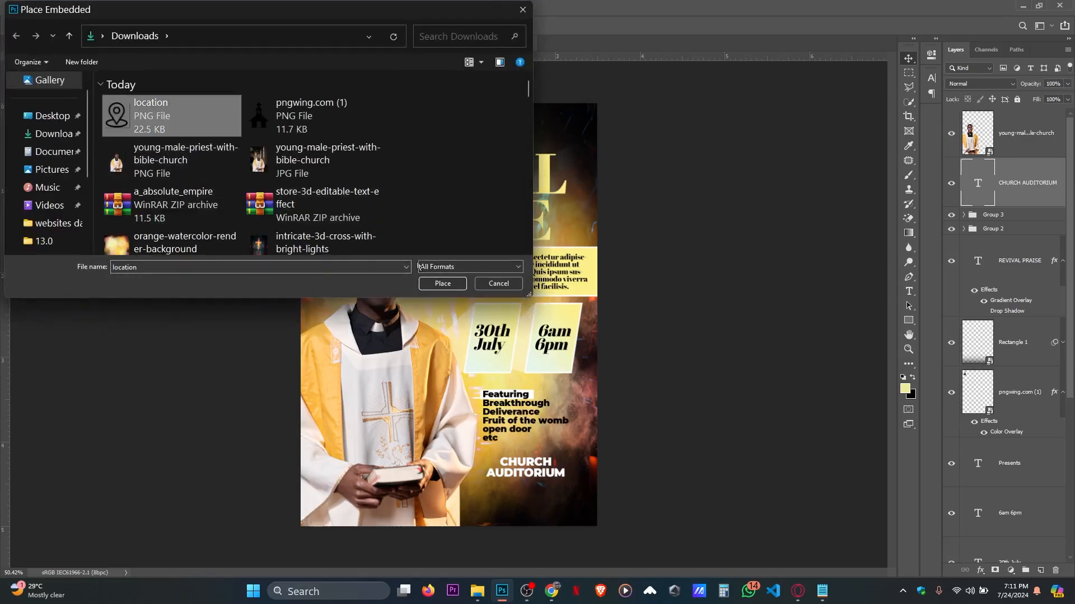
{"action": "left_click", "coordinate": [442, 283]}
{"action": "left_click_drag", "start_coordinate": [454, 170], "coordinate": [529, 450]}
{"action": "key", "text": "Return"}
- Position the location icon centered directly above the CHURCH AUDITORIUM text
{"action": "scroll", "coordinate": [500, 440], "scroll_direction": "up", "scroll_amount": 6}
{"action": "left_click_drag", "start_coordinate": [505, 484], "coordinate": [539, 440]}
{"action": "key", "text": "ctrl+t"}
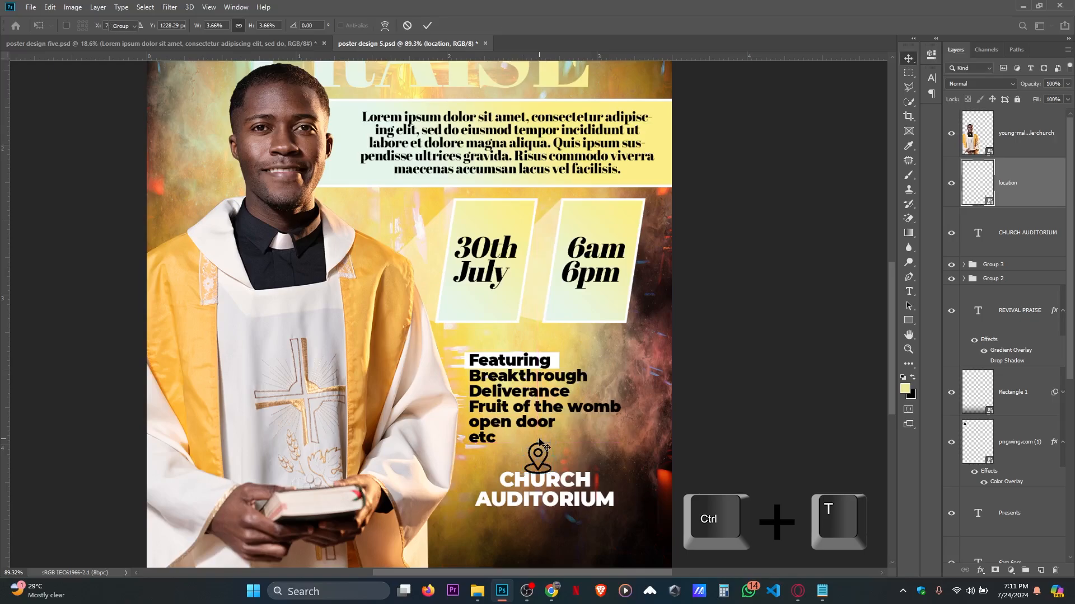
{"action": "key", "text": "Return"}
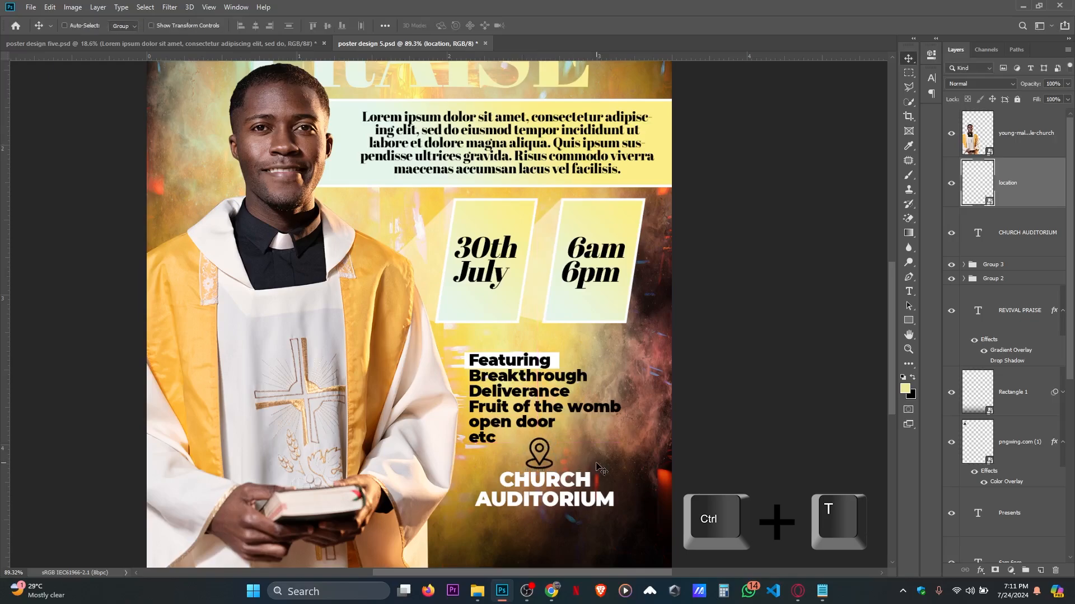
- Move the location icon and CHURCH AUDITORIUM text slightly down together and group the two layers
{"action": "scroll", "coordinate": [593, 467], "scroll_direction": "down", "scroll_amount": 3}
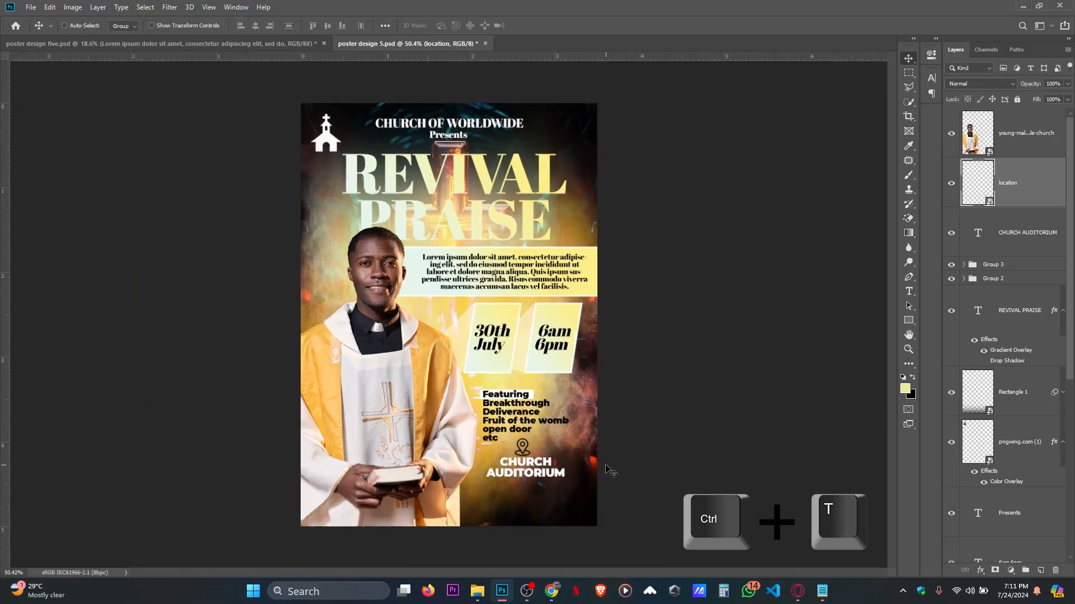
{"action": "left_click", "coordinate": [1026, 228], "text": "ctrl"}
{"action": "left_click_drag", "start_coordinate": [592, 461], "coordinate": [593, 470]}
{"action": "key", "text": "ctrl"}
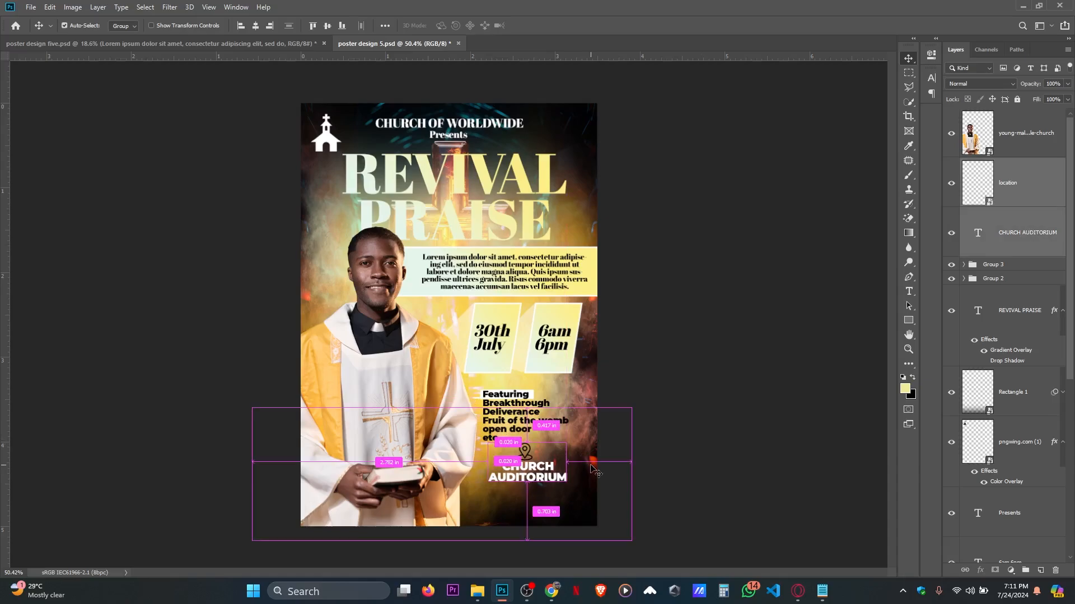
{"action": "key", "text": "ctrl+g"}
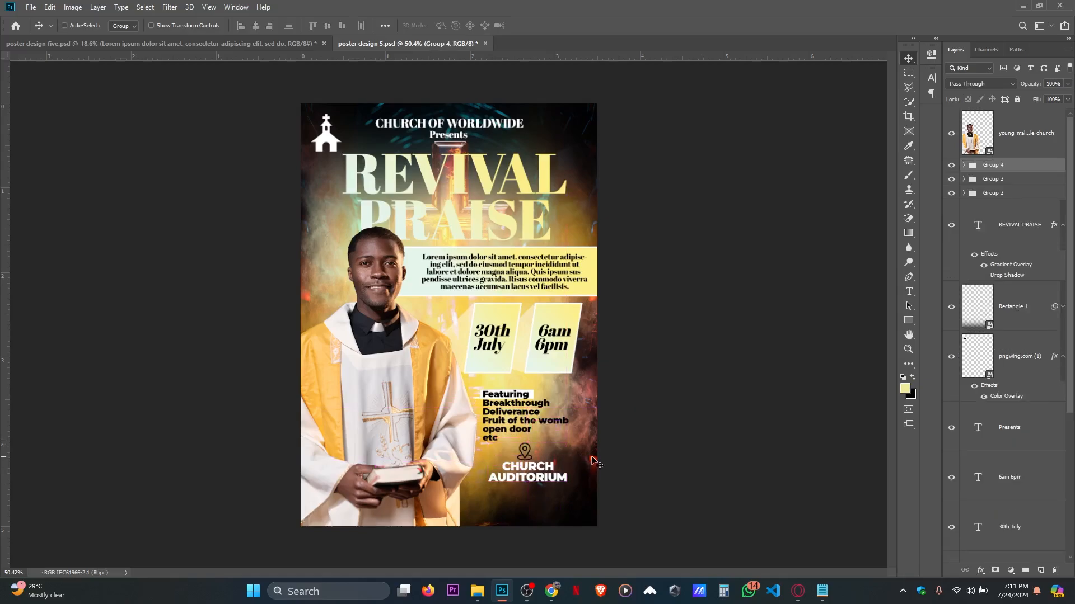
- Add the white text "Come and Remain Blessed" on two lines along the poster's lower edge
{"action": "scroll", "coordinate": [579, 457], "scroll_direction": "up", "scroll_amount": 3}
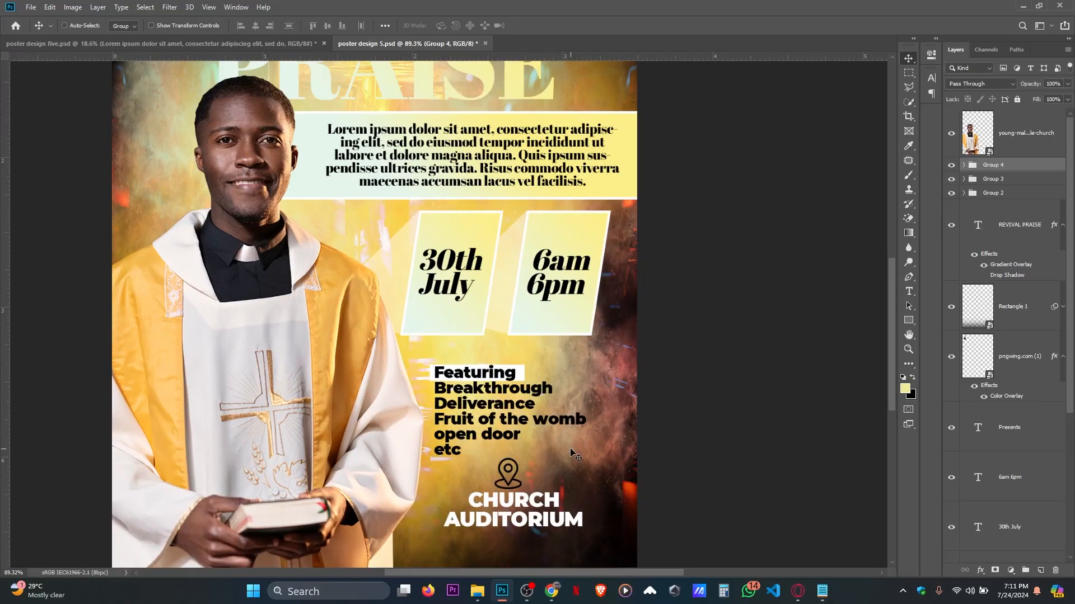
{"action": "scroll", "coordinate": [575, 456], "scroll_direction": "down", "scroll_amount": 3}
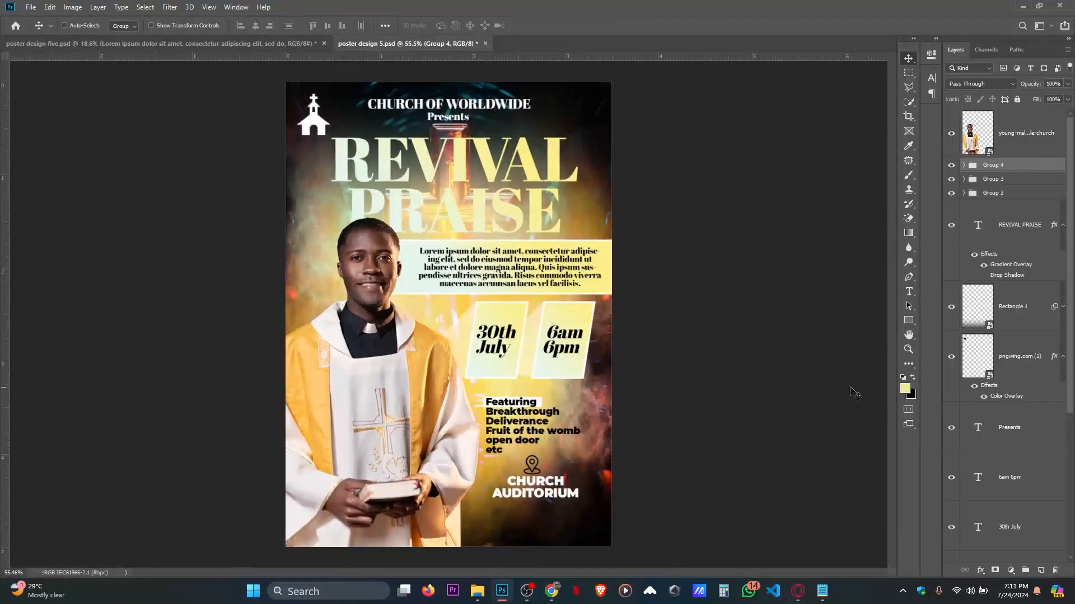
{"action": "left_click", "coordinate": [909, 291]}
{"action": "left_click", "coordinate": [476, 525]}
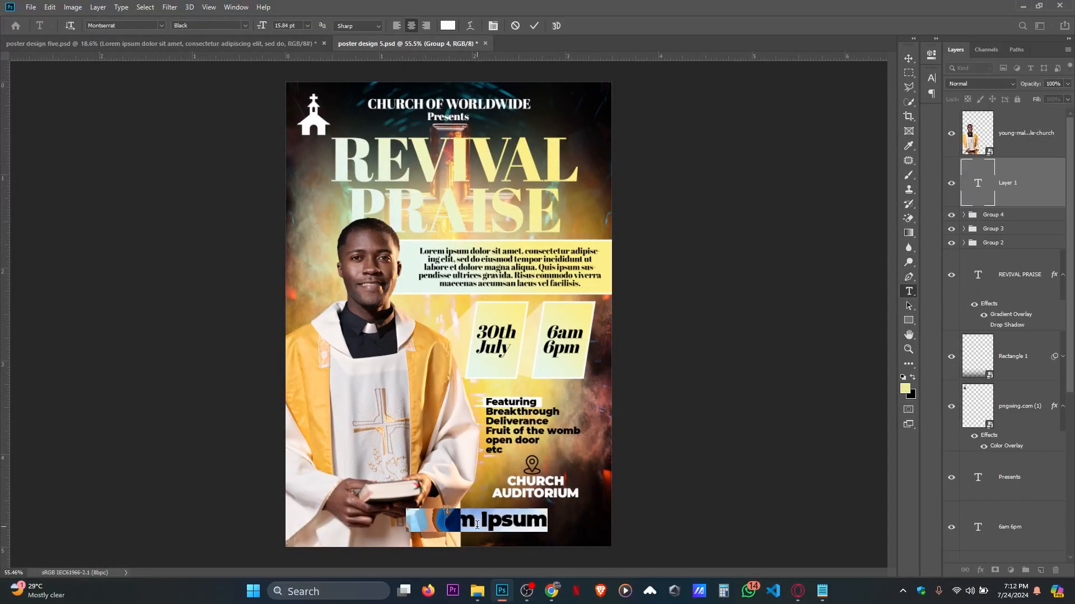
{"action": "type", "text": "Come"}
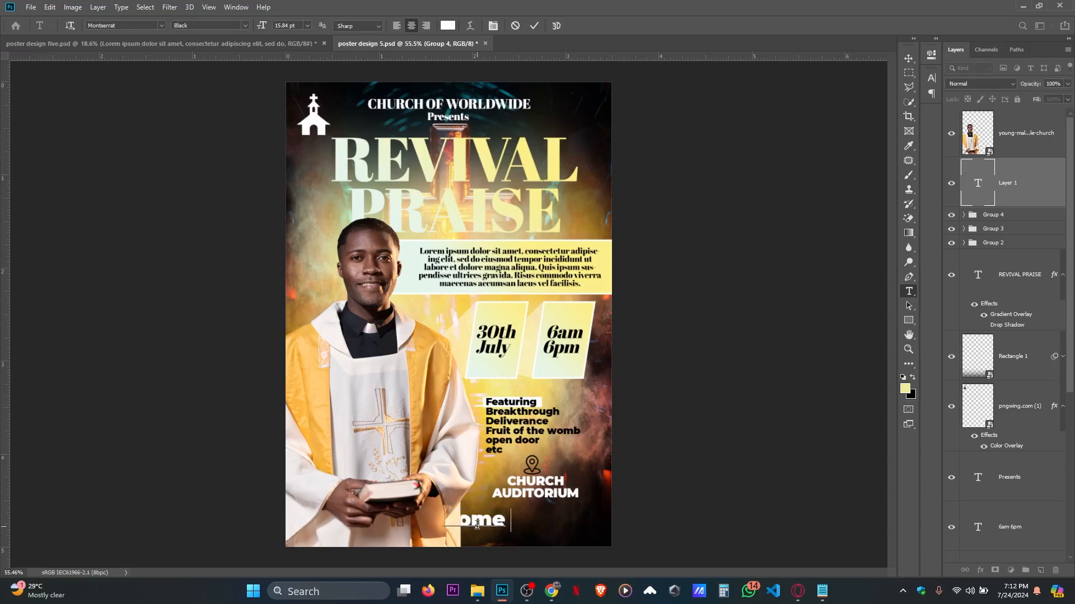
{"action": "type", "text": " and"}
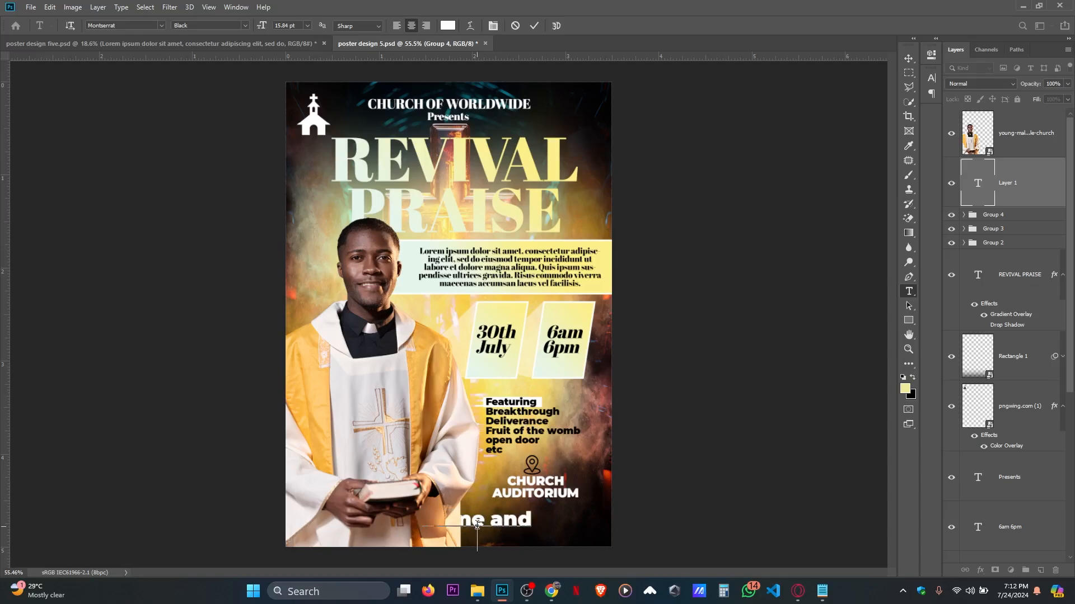
{"action": "key", "text": "Return"}
{"action": "type", "text": "Rema"}
{"action": "type", "text": "in V"}
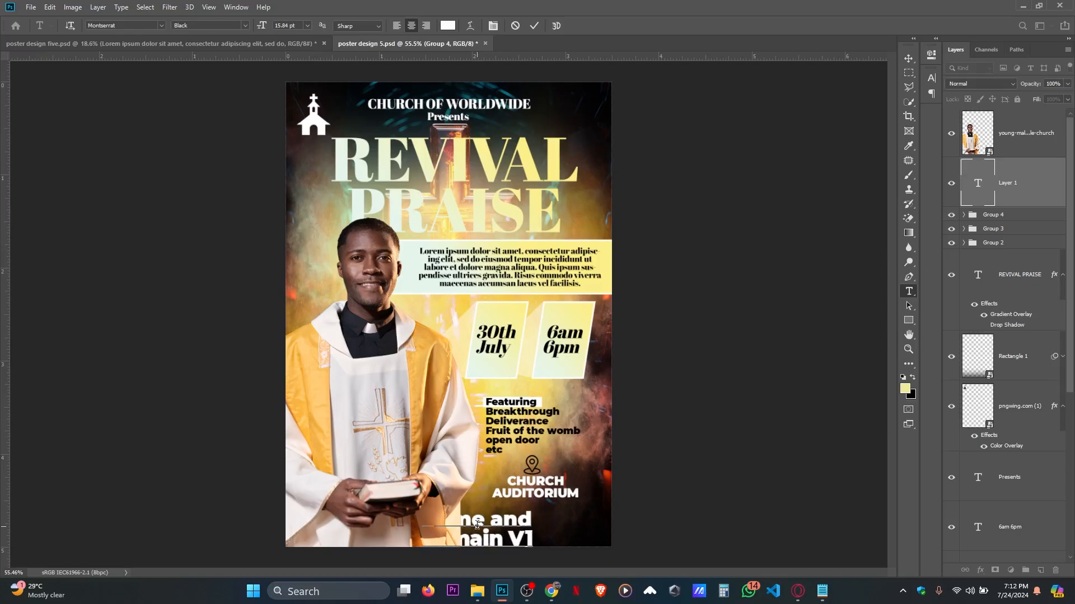
{"action": "key", "text": "BackSpace"}
{"action": "type", "text": "Blessed"}
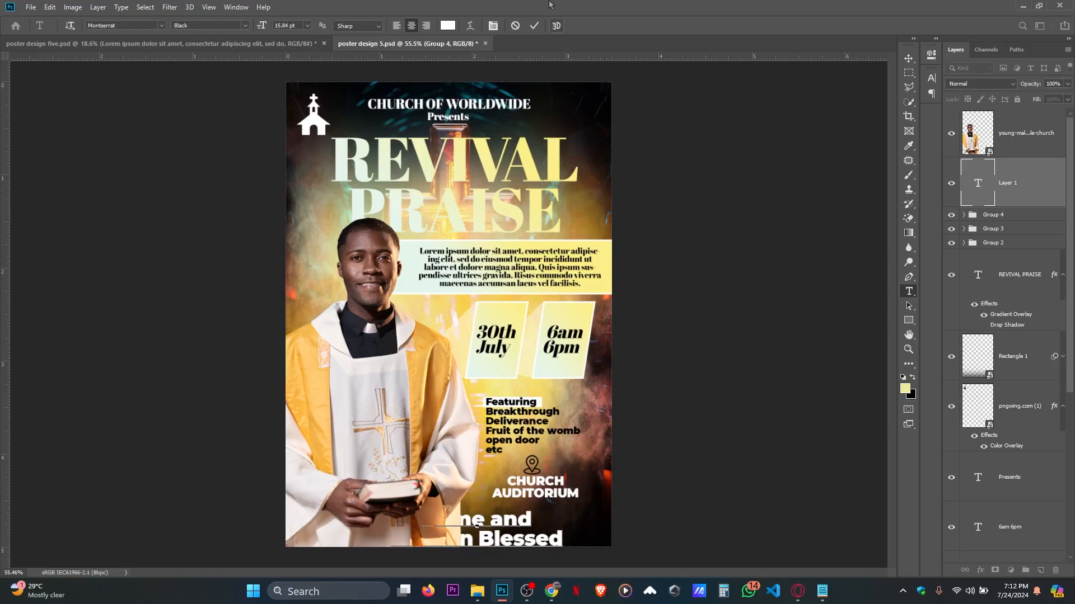
{"action": "left_click", "coordinate": [534, 26]}
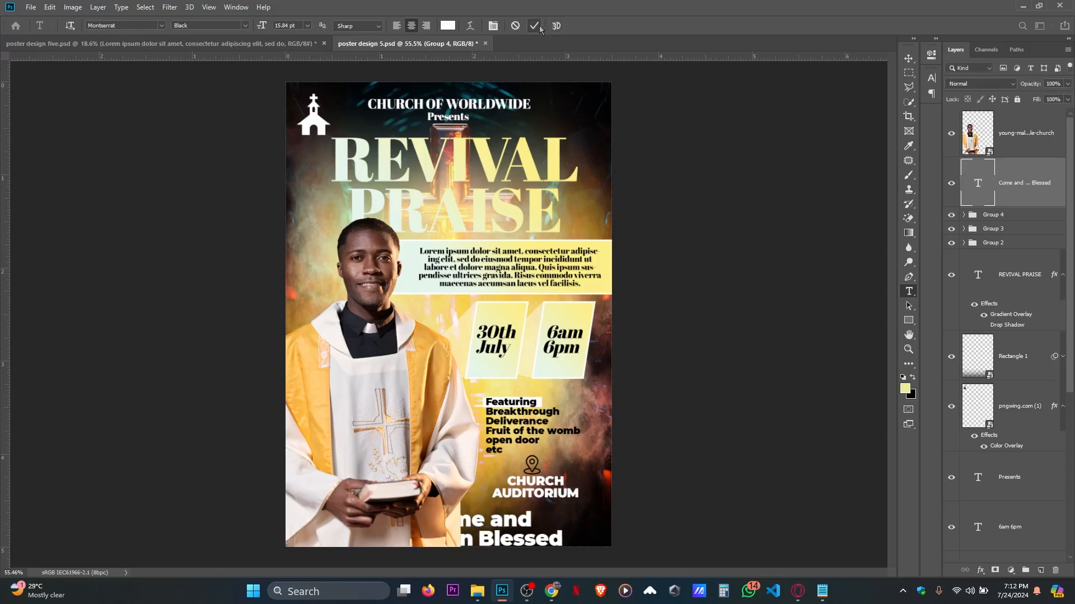
- Set the font style of the "Come and Remain Blessed" text to Montserrat Regular
{"action": "left_click", "coordinate": [245, 25]}
{"action": "left_click", "coordinate": [224, 36]}
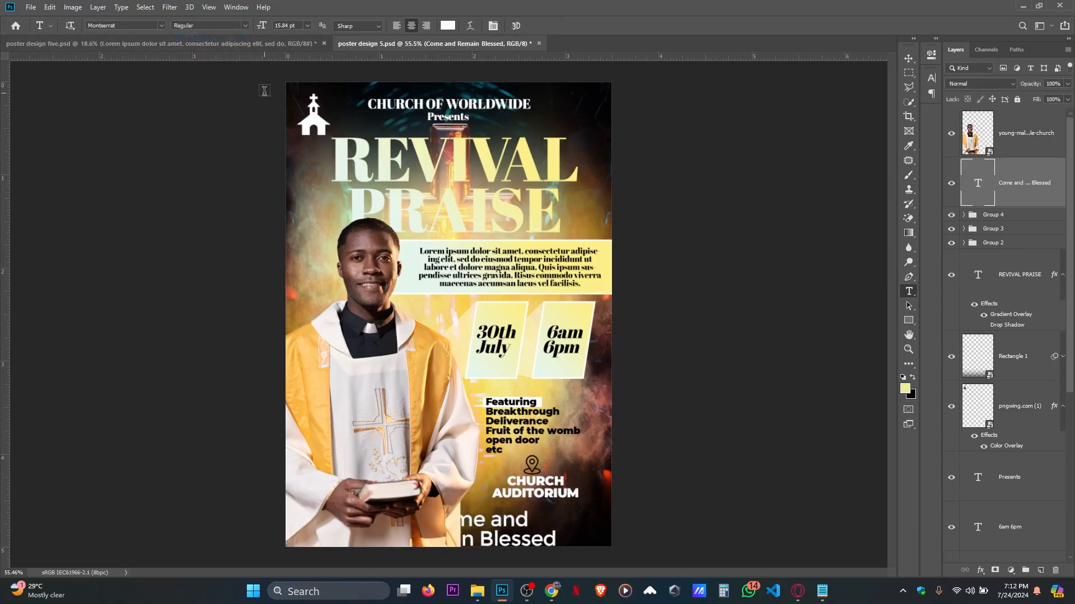
- Move the "Come and Remain Blessed" text beneath CHURCH AUDITORIUM and scale it down to about 11 pt
{"action": "key", "text": "v"}
{"action": "left_click_drag", "start_coordinate": [513, 494], "coordinate": [573, 492]}
{"action": "key", "text": "ctrl+t"}
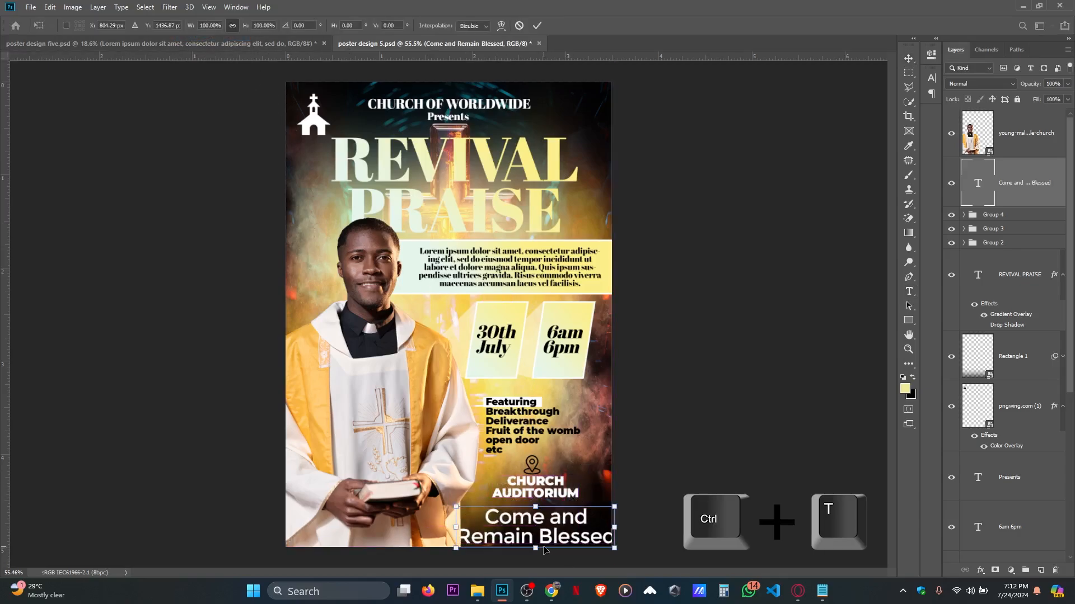
{"action": "left_click_drag", "start_coordinate": [536, 548], "coordinate": [551, 521]}
{"action": "key", "text": "Return"}
- Browse the font previews for the "Come and Remain Blessed" text and try the Ink Free font
{"action": "scroll", "coordinate": [624, 474], "scroll_direction": "down", "scroll_amount": 4}
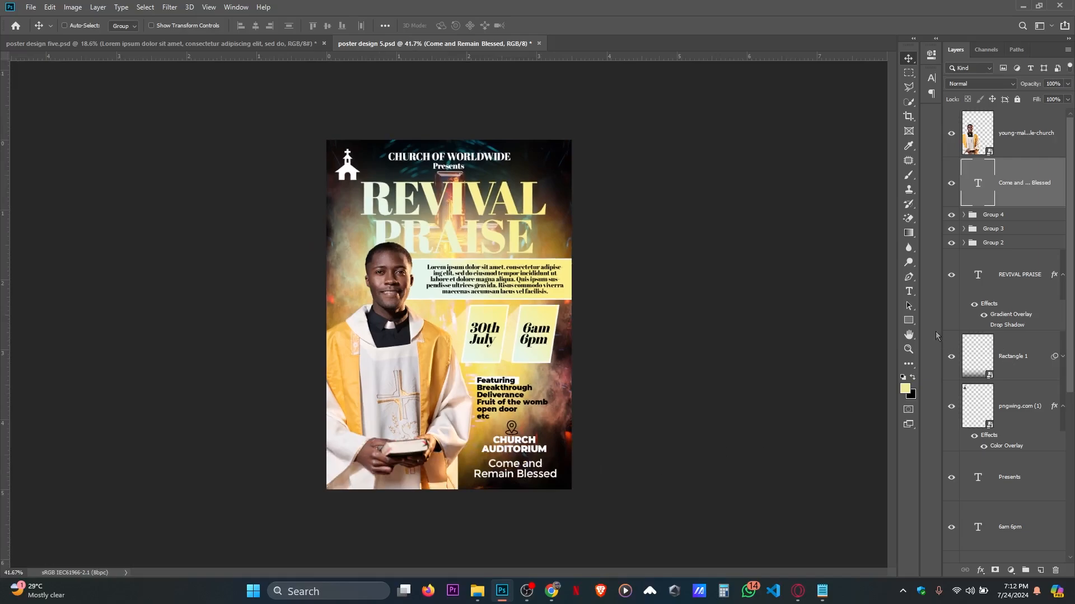
{"action": "left_click", "coordinate": [908, 291]}
{"action": "left_click", "coordinate": [932, 78]}
{"action": "left_click", "coordinate": [811, 93]}
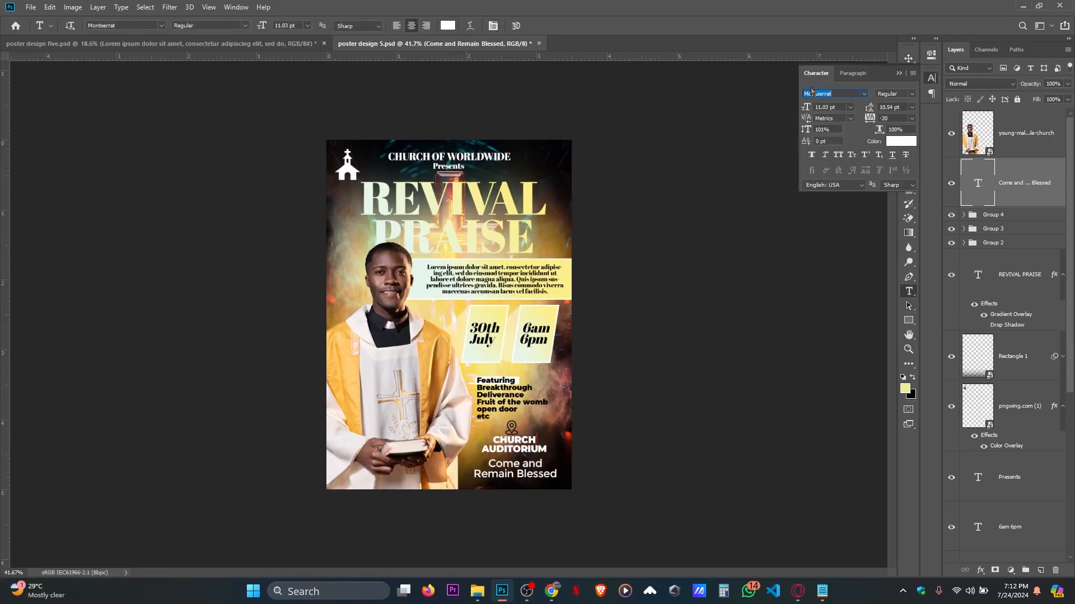
{"action": "left_click", "coordinate": [865, 93]}
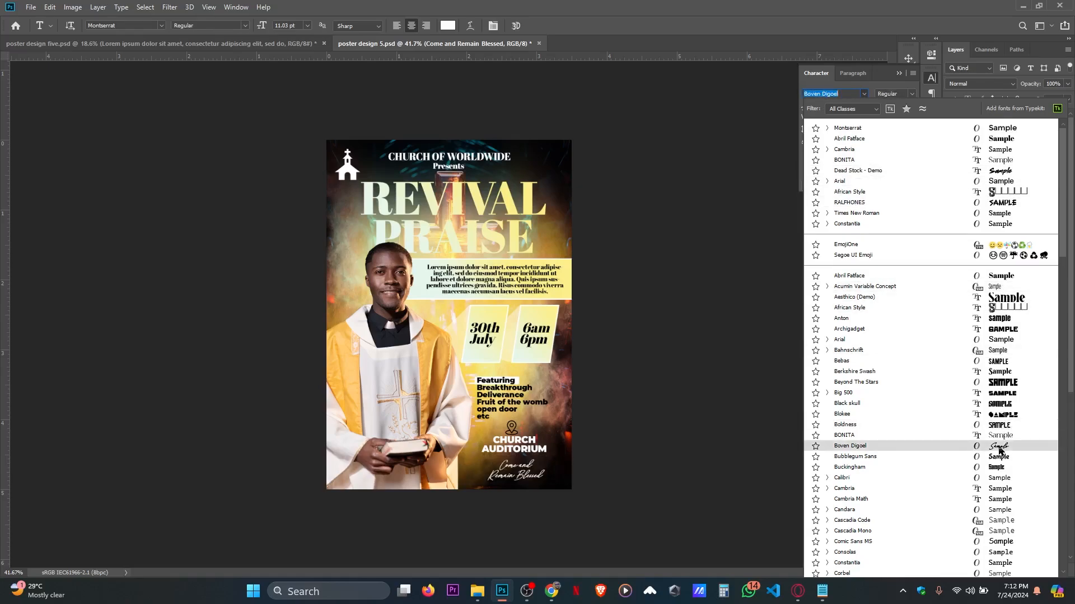
{"action": "scroll", "coordinate": [999, 450], "scroll_direction": "down", "scroll_amount": 2}
{"action": "scroll", "coordinate": [1008, 475], "scroll_direction": "down", "scroll_amount": 2}
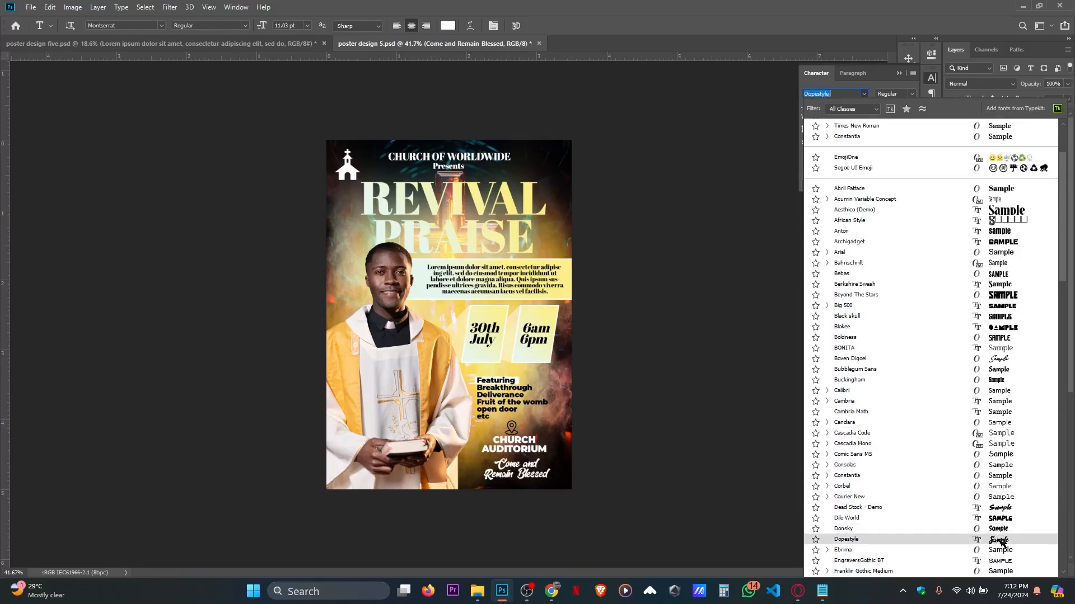
{"action": "scroll", "coordinate": [987, 540], "scroll_direction": "down", "scroll_amount": 2}
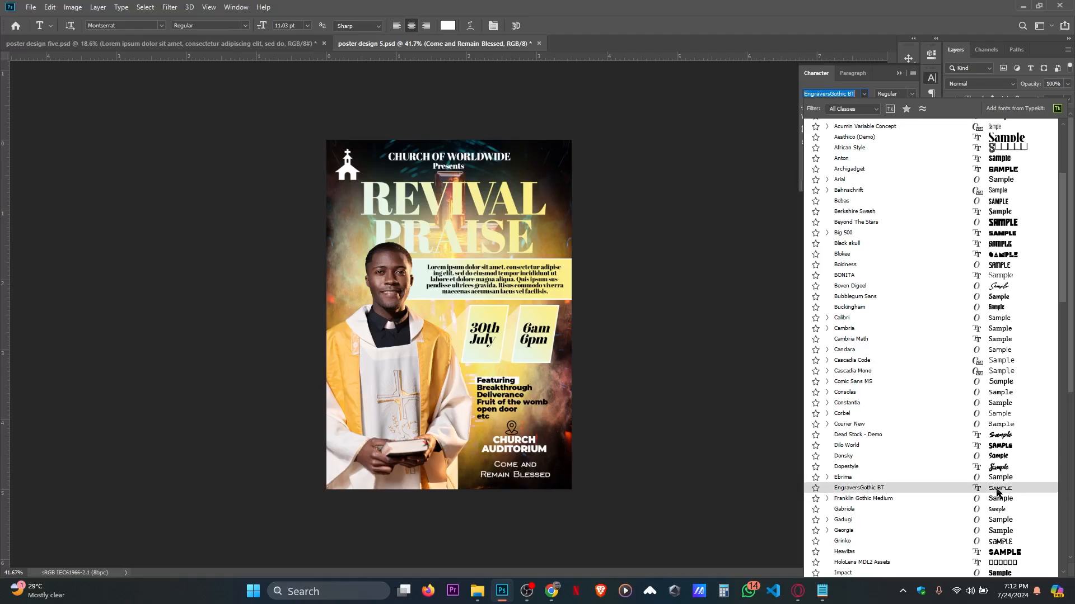
{"action": "scroll", "coordinate": [996, 492], "scroll_direction": "down", "scroll_amount": 1}
{"action": "scroll", "coordinate": [998, 500], "scroll_direction": "down", "scroll_amount": 2}
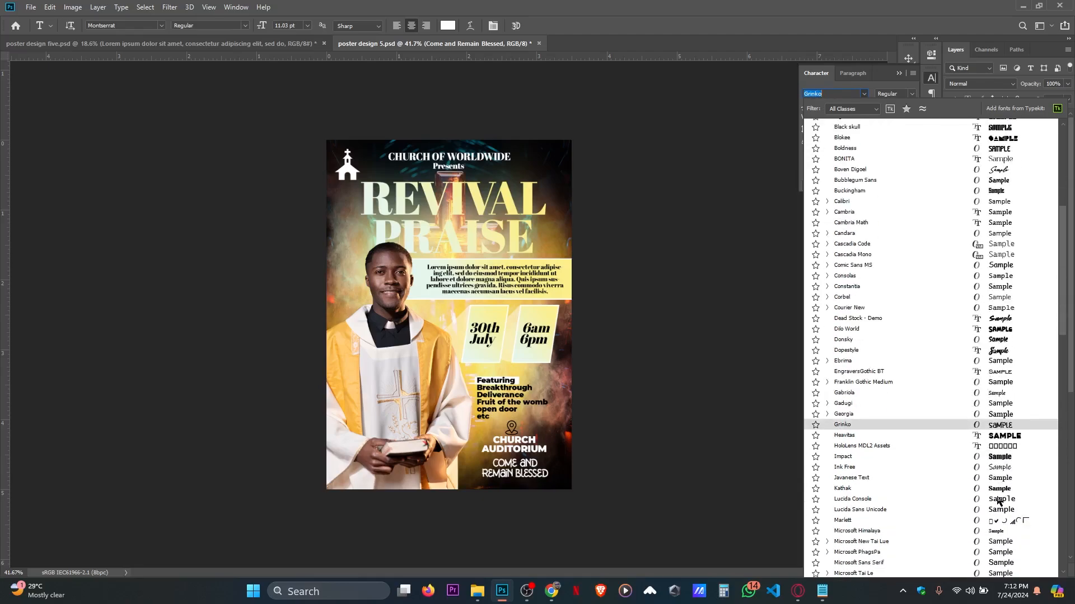
{"action": "left_click", "coordinate": [991, 469]}
- Compare further font previews on the "Come and Remain Blessed" text and set its font to Comic Sans MS
{"action": "scroll", "coordinate": [594, 495], "scroll_direction": "up", "scroll_amount": 11}
{"action": "scroll", "coordinate": [612, 497], "scroll_direction": "down", "scroll_amount": 5}
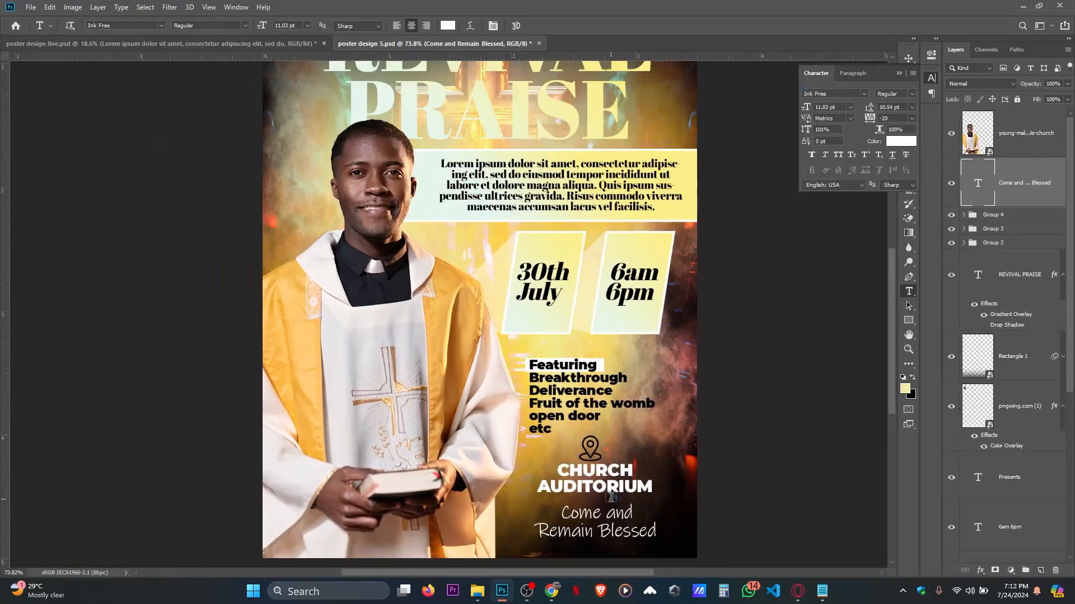
{"action": "scroll", "coordinate": [611, 496], "scroll_direction": "up", "scroll_amount": 3}
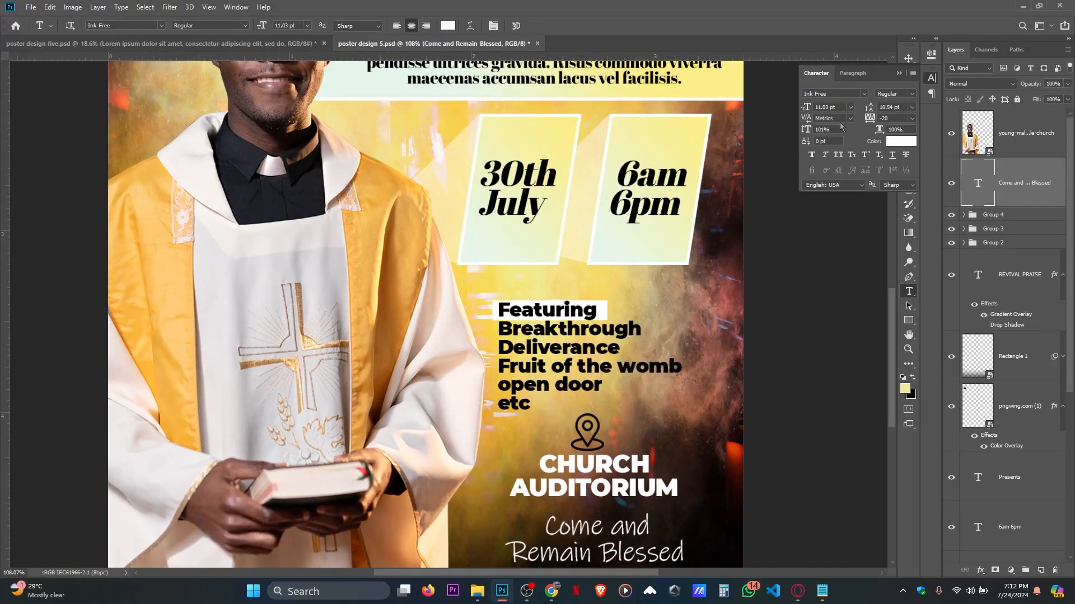
{"action": "left_click", "coordinate": [865, 94]}
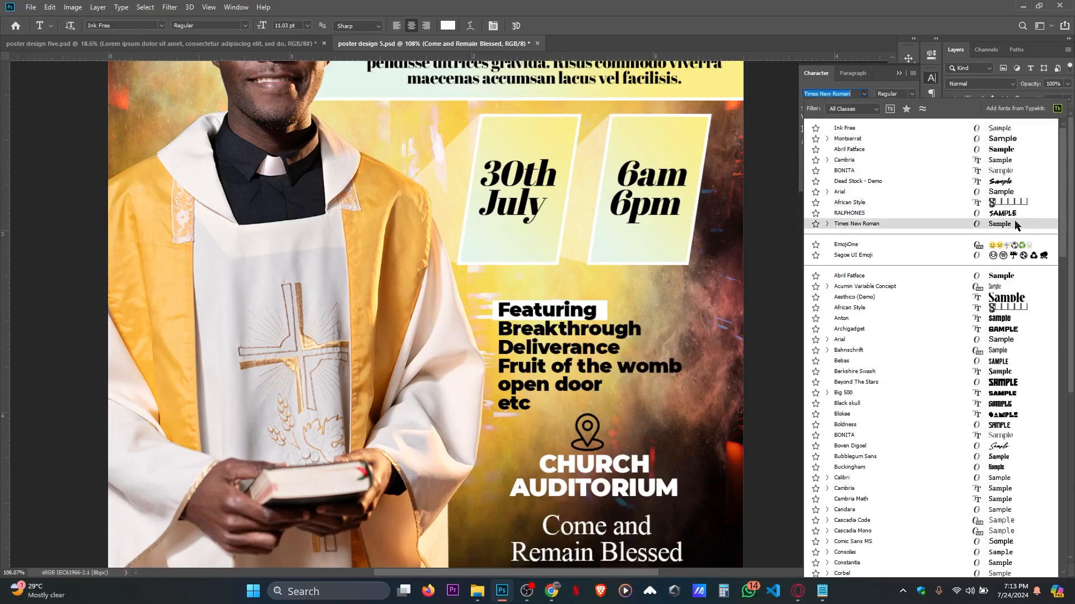
{"action": "scroll", "coordinate": [1030, 364], "scroll_direction": "down", "scroll_amount": 10}
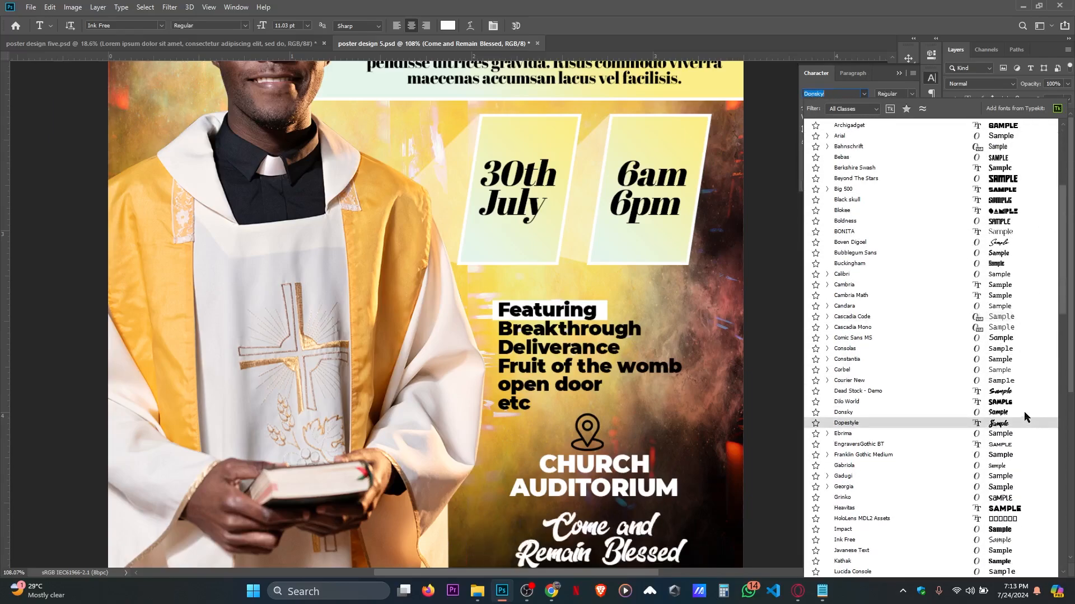
{"action": "scroll", "coordinate": [1018, 417], "scroll_direction": "down", "scroll_amount": 2}
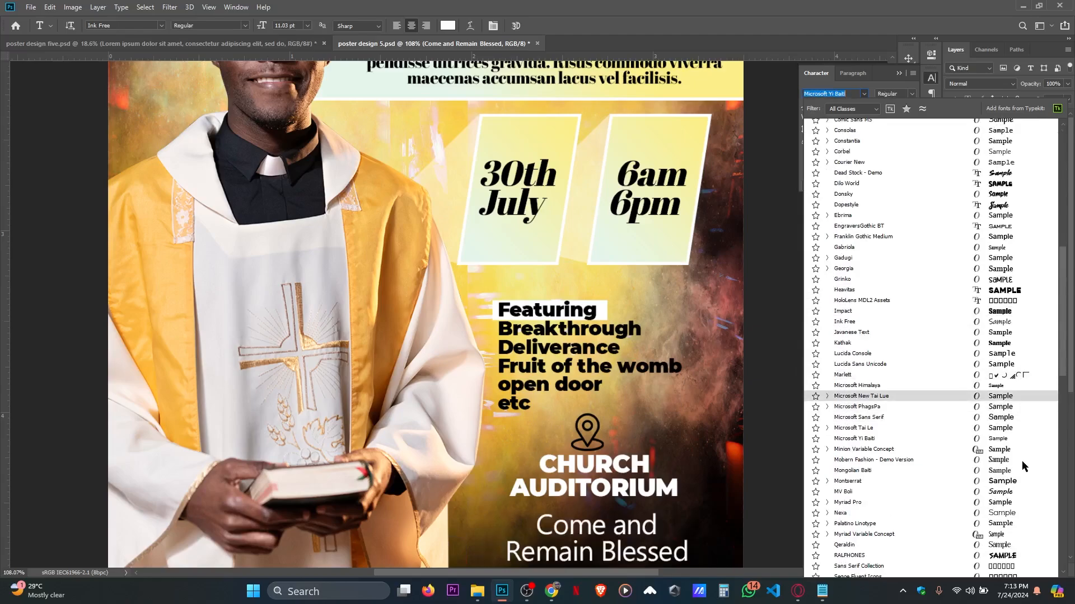
{"action": "scroll", "coordinate": [1013, 481], "scroll_direction": "down", "scroll_amount": 2}
{"action": "scroll", "coordinate": [1012, 487], "scroll_direction": "down", "scroll_amount": 1}
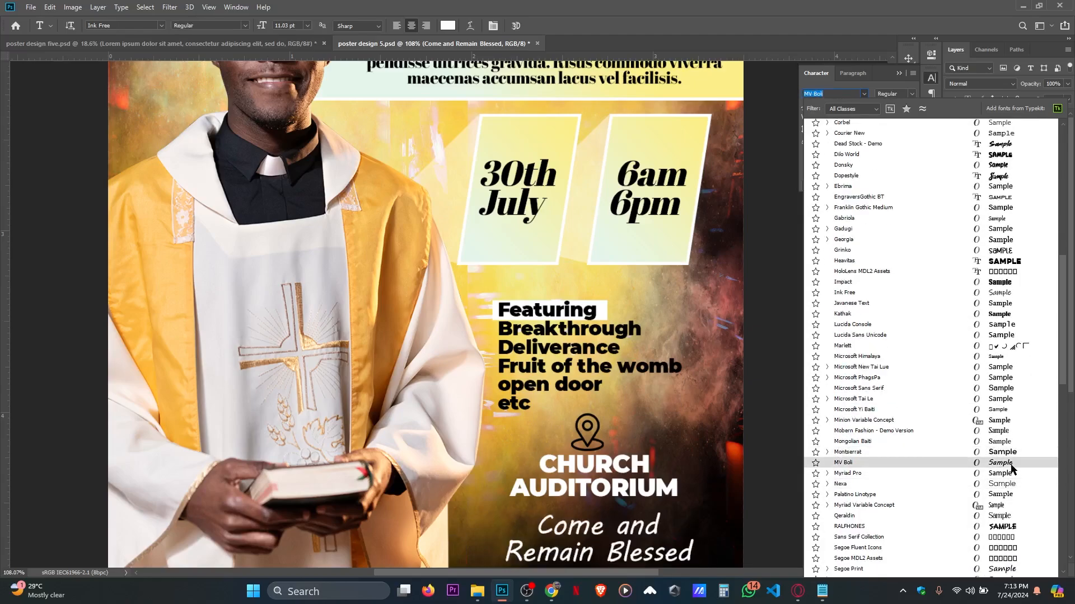
{"action": "scroll", "coordinate": [1011, 469], "scroll_direction": "down", "scroll_amount": 1}
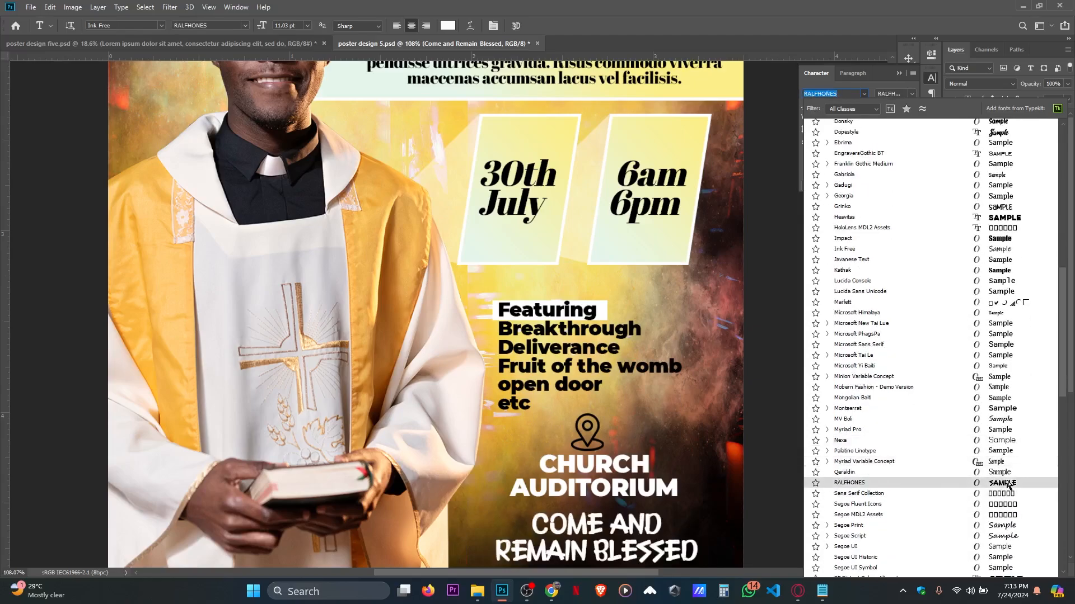
{"action": "scroll", "coordinate": [1007, 492], "scroll_direction": "down", "scroll_amount": 4}
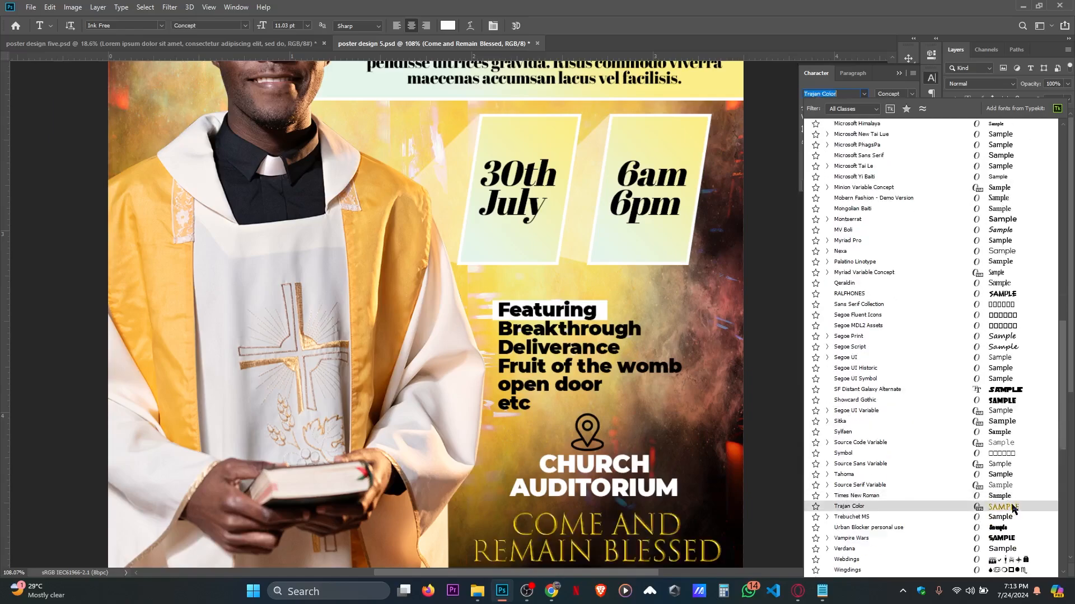
{"action": "scroll", "coordinate": [1011, 504], "scroll_direction": "down", "scroll_amount": 1}
{"action": "scroll", "coordinate": [1016, 268], "scroll_direction": "up", "scroll_amount": 4}
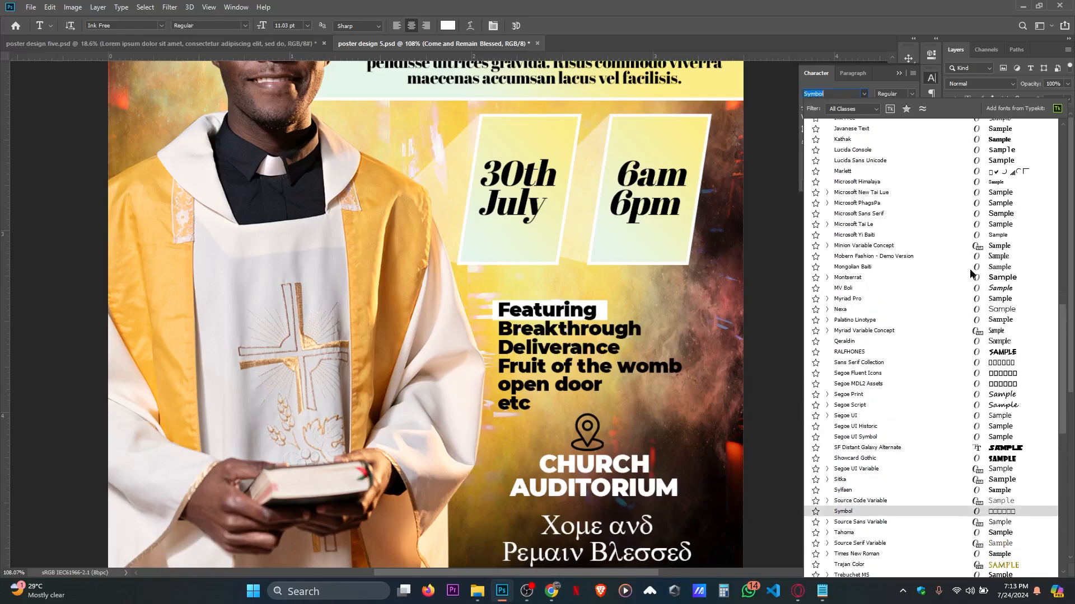
{"action": "scroll", "coordinate": [1014, 222], "scroll_direction": "up", "scroll_amount": 1}
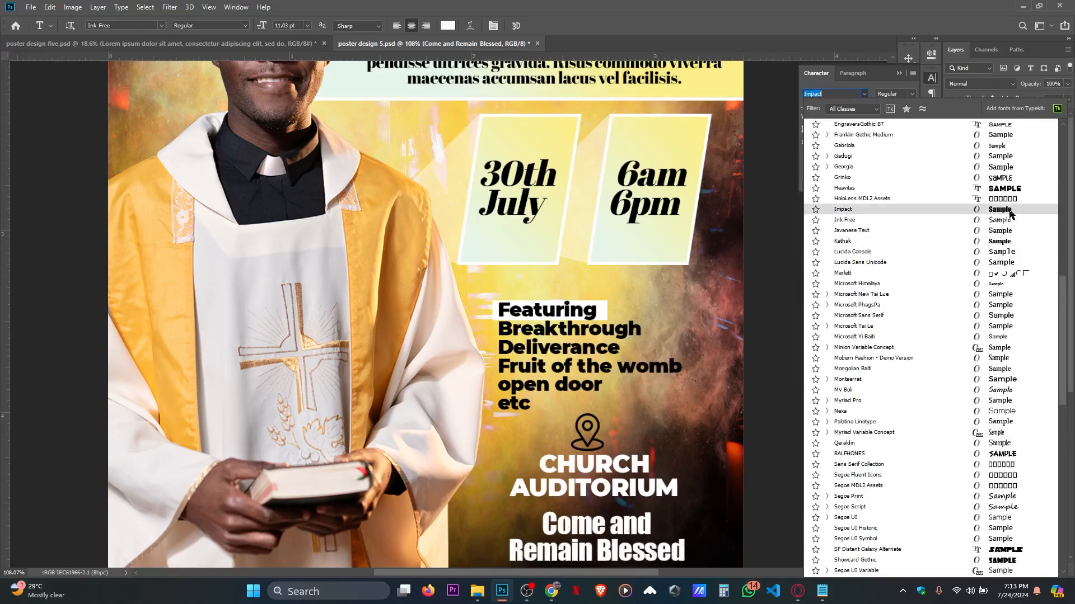
{"action": "scroll", "coordinate": [1002, 168], "scroll_direction": "up", "scroll_amount": 1}
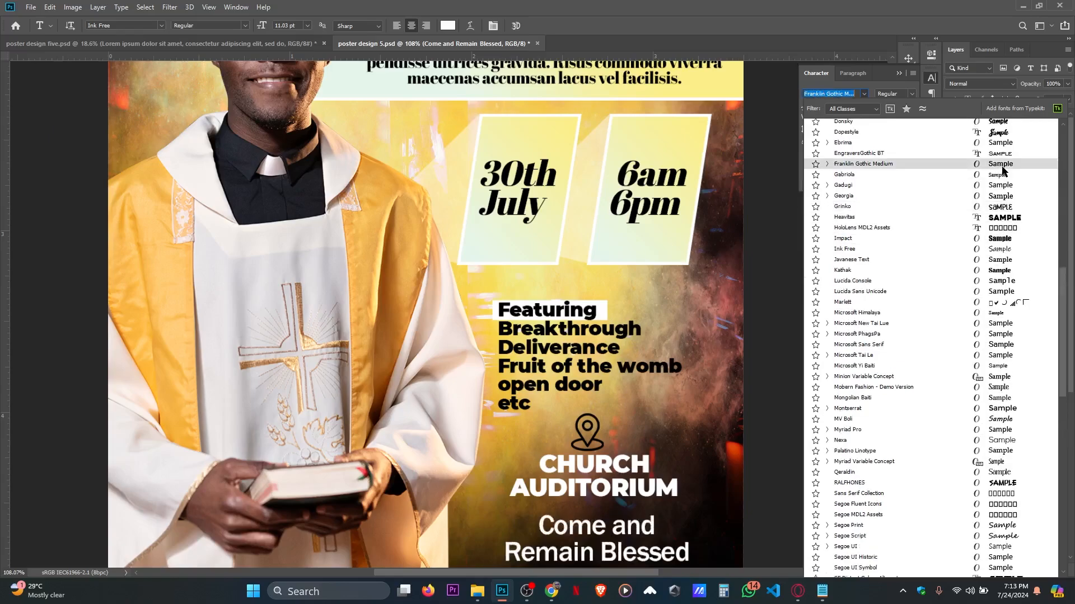
{"action": "scroll", "coordinate": [1003, 144], "scroll_direction": "up", "scroll_amount": 1}
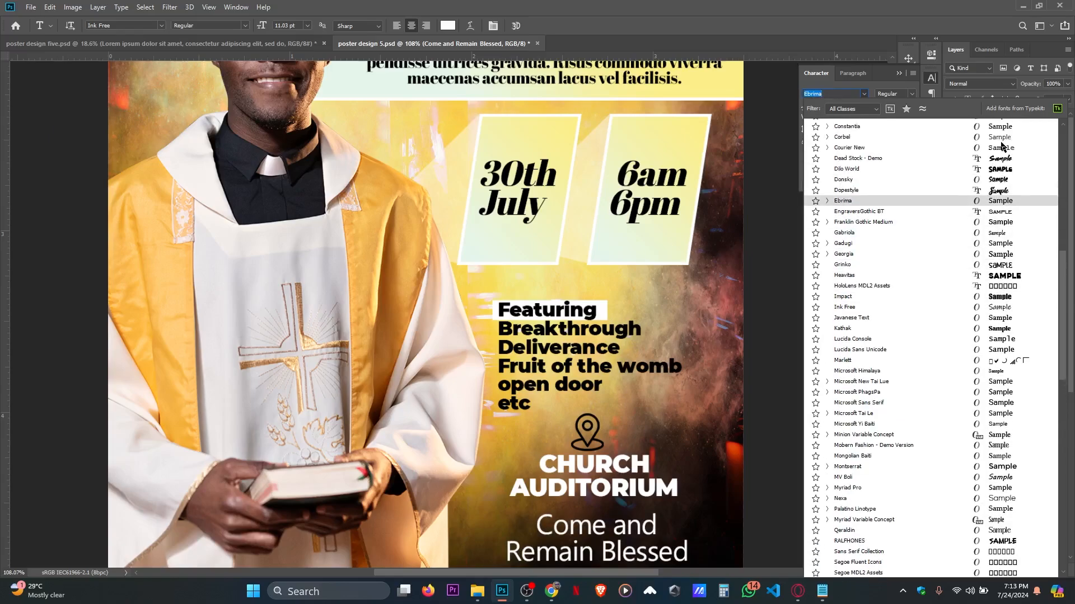
{"action": "scroll", "coordinate": [1004, 161], "scroll_direction": "up", "scroll_amount": 3}
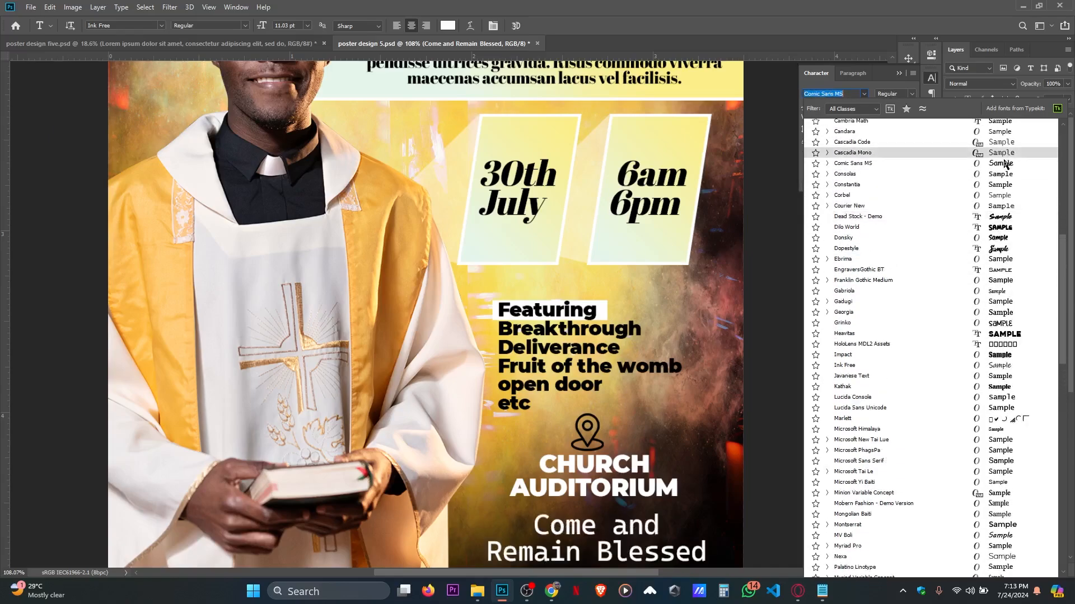
{"action": "left_click", "coordinate": [1002, 236]}
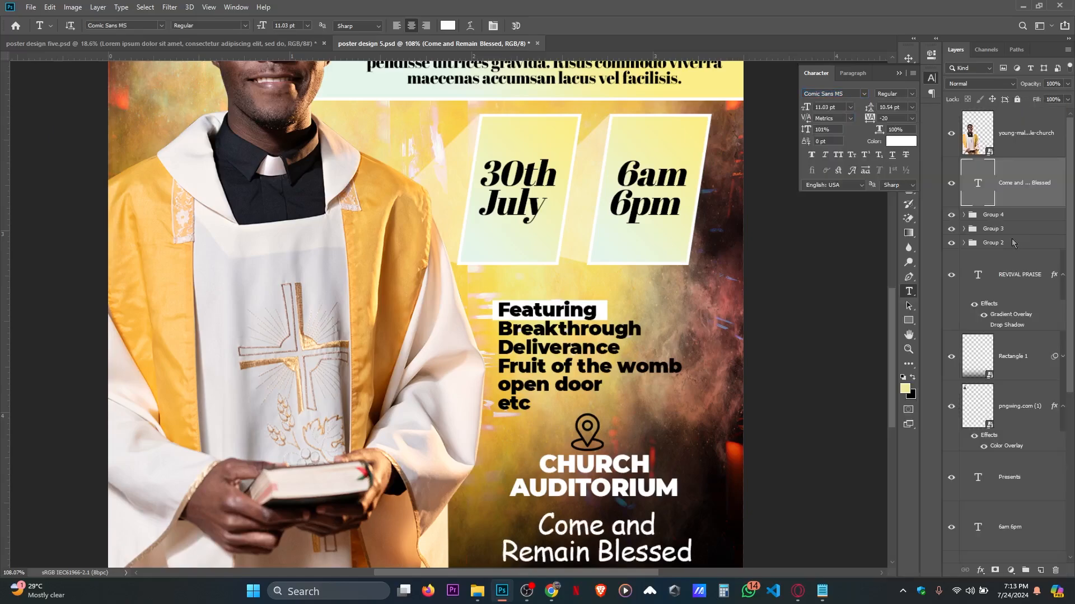
{"action": "key", "text": "ctrl+0"}
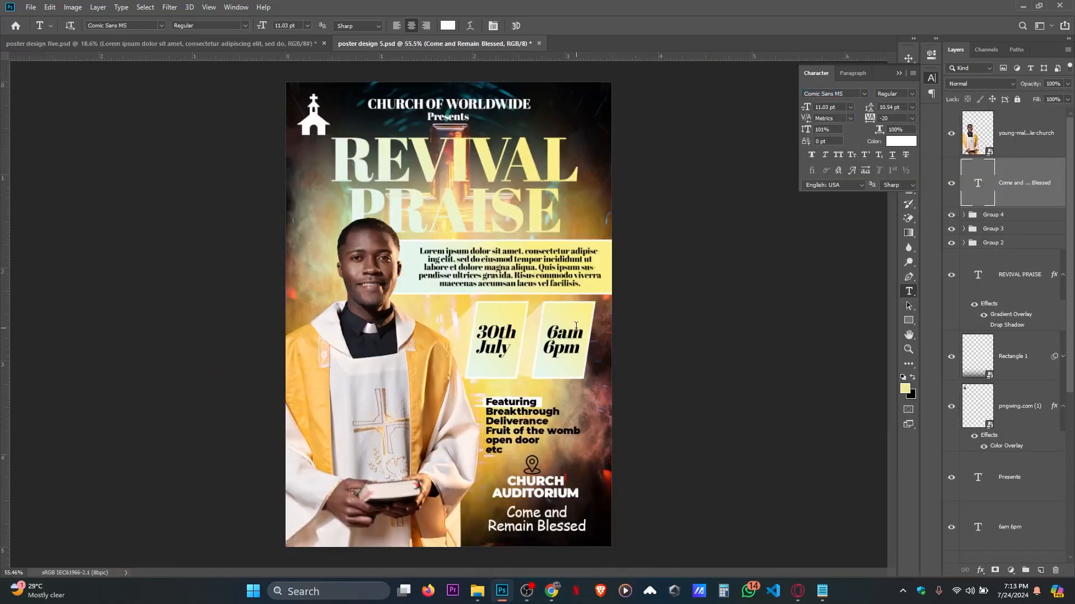
{"action": "left_click", "coordinate": [900, 74]}
- Open the Camera Raw filter on the priest image and set Clarity +38, Shadows +40, Highlights -23 and Blacks -24
{"action": "left_click", "coordinate": [909, 58]}
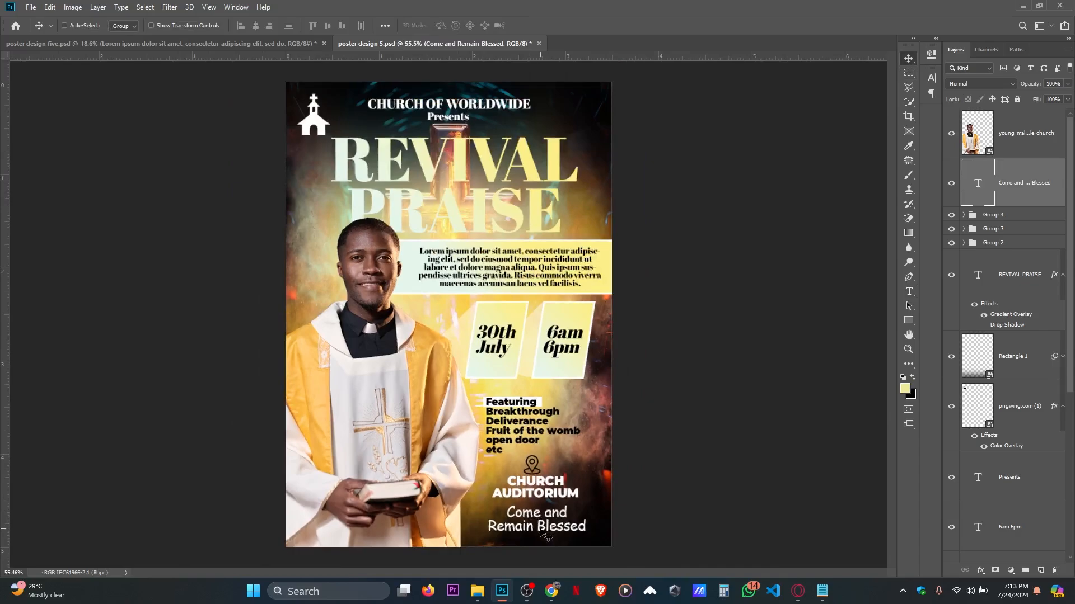
{"action": "left_click", "coordinate": [381, 255], "text": "ctrl"}
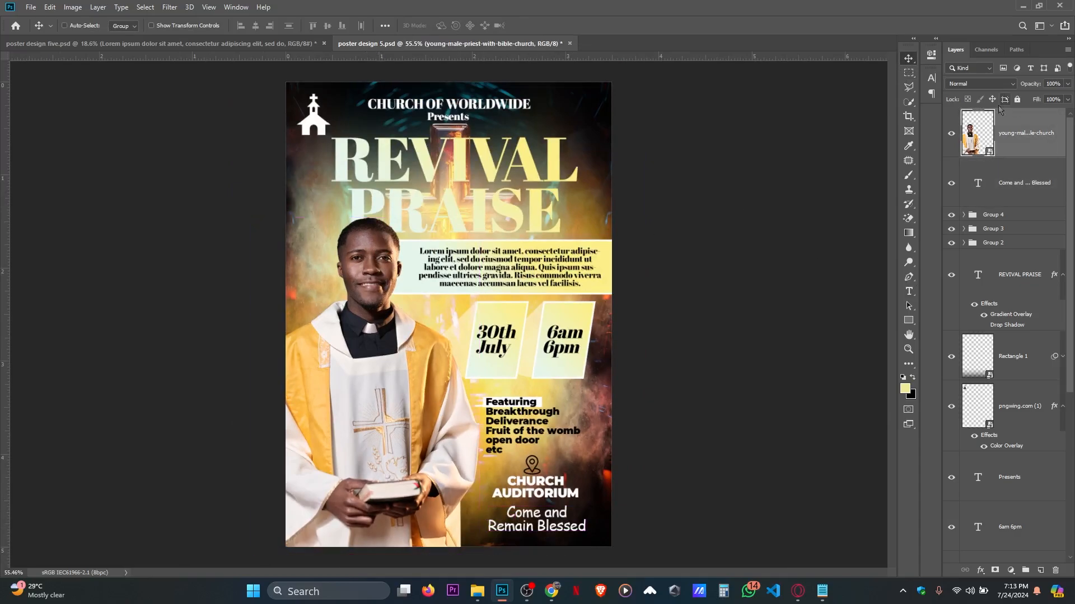
{"action": "left_click", "coordinate": [951, 133]}
{"action": "left_click", "coordinate": [951, 133]}
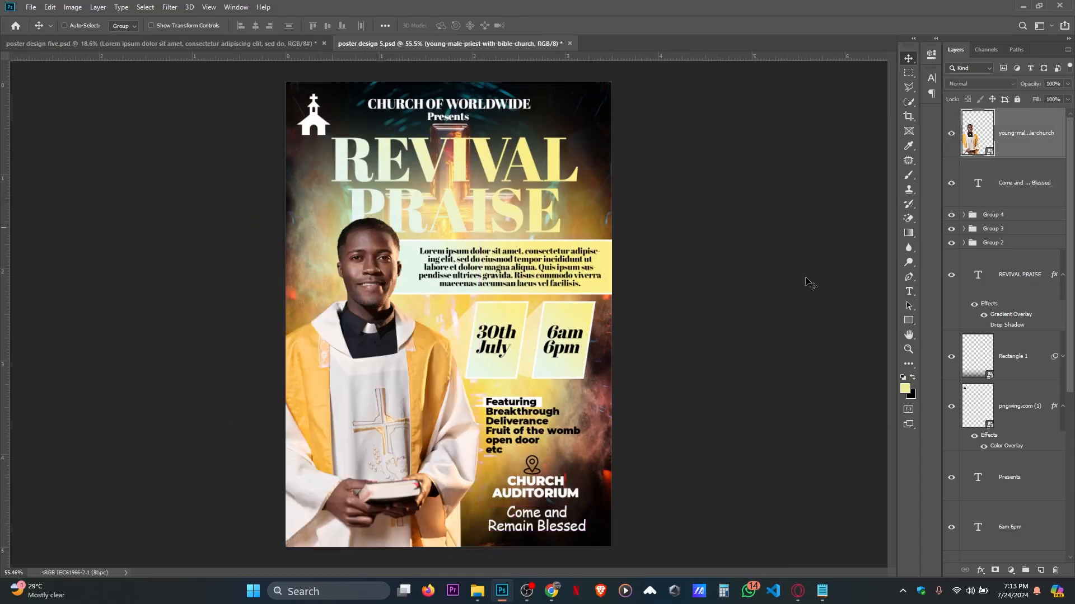
{"action": "left_click", "coordinate": [169, 7]}
{"action": "left_click", "coordinate": [197, 99]}
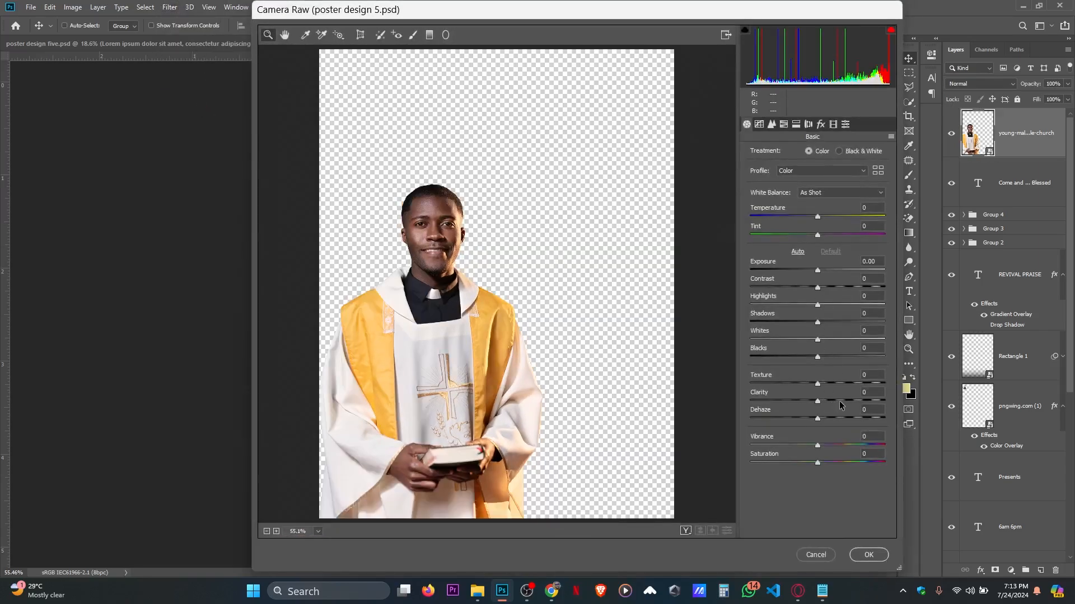
{"action": "left_click", "coordinate": [844, 401]}
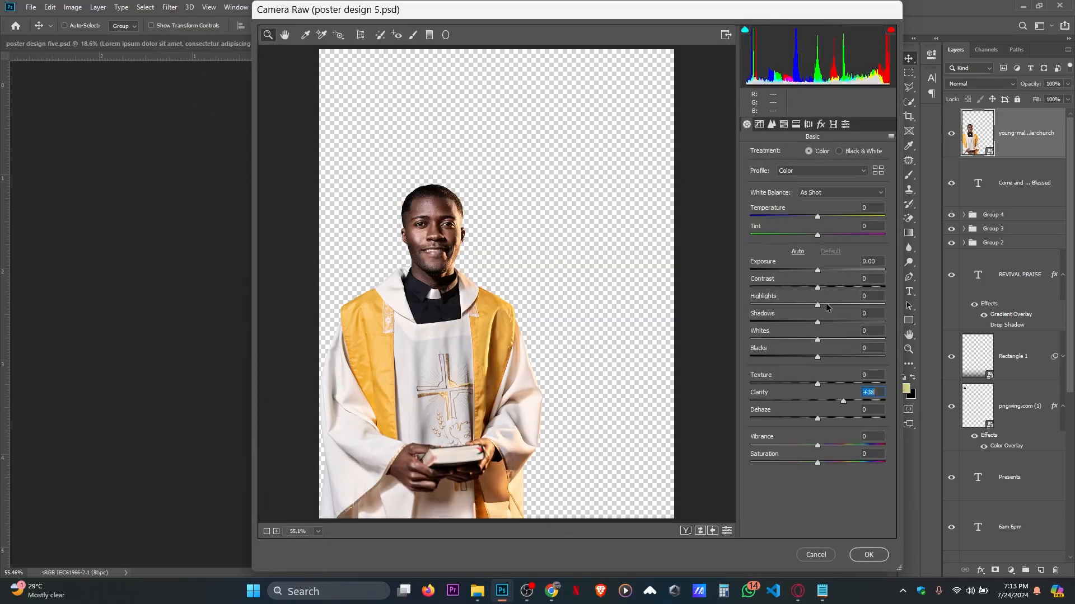
{"action": "left_click", "coordinate": [844, 322]}
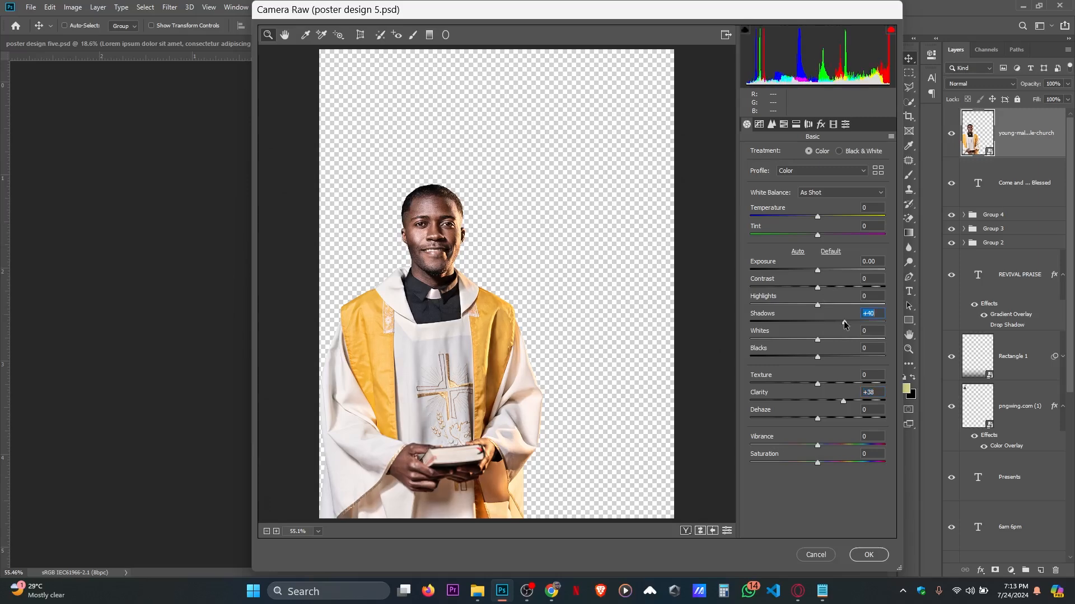
{"action": "left_click", "coordinate": [802, 305]}
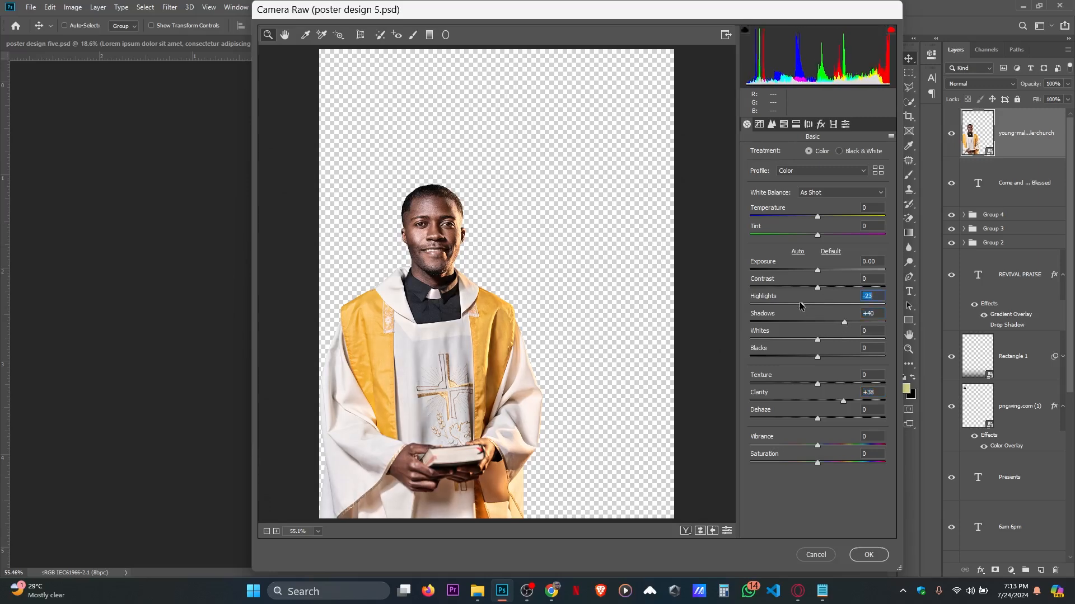
{"action": "left_click", "coordinate": [808, 357]}
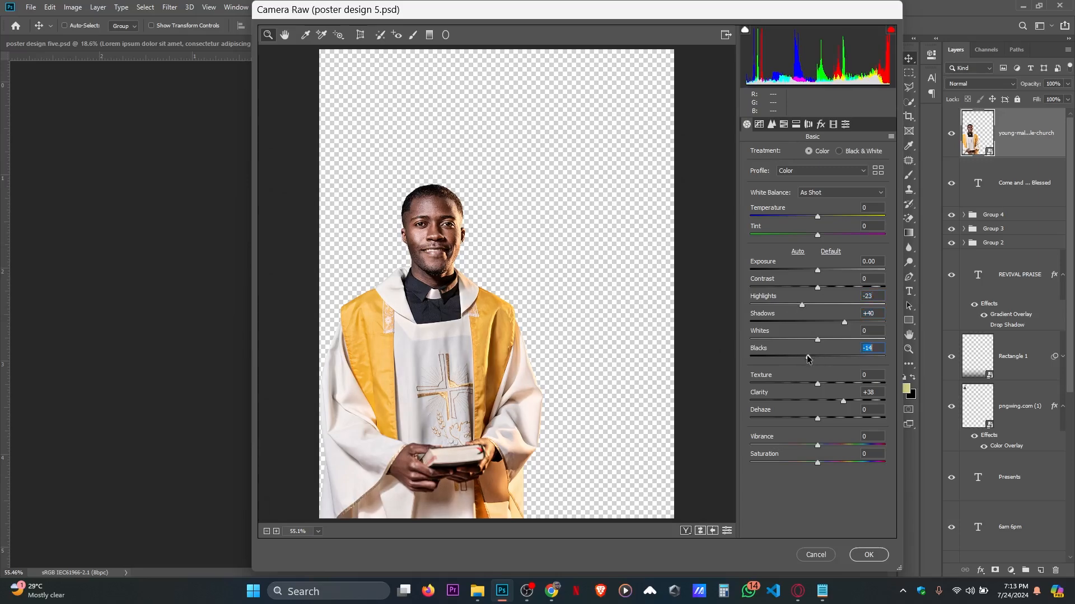
{"action": "left_click_drag", "start_coordinate": [808, 359], "coordinate": [800, 358]}
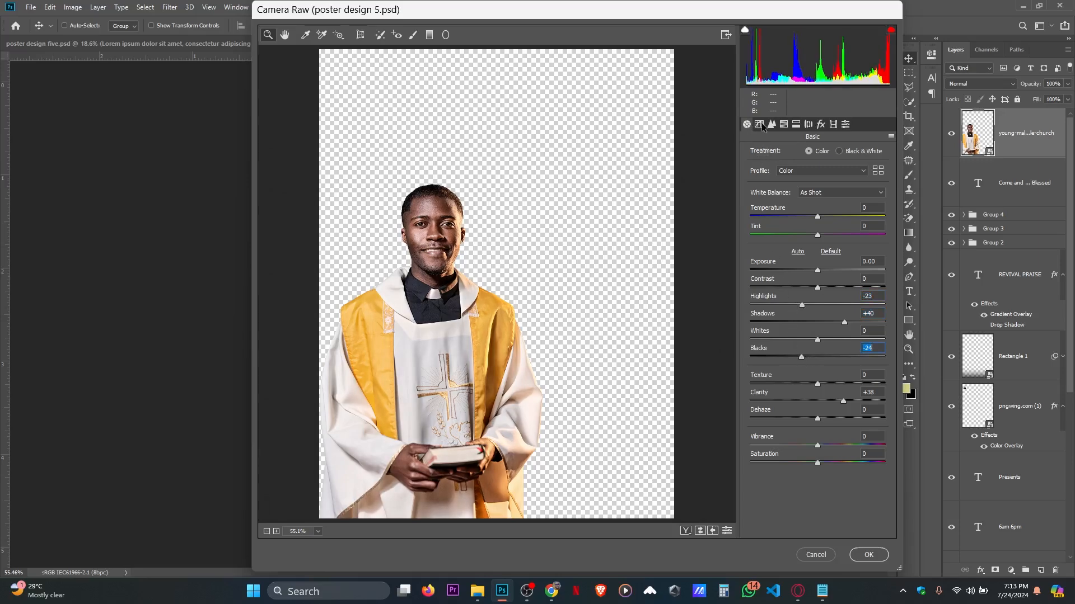
- Raise the priest image's HSL saturation to +23 for Oranges and +28 for Yellows, and apply the Camera Raw filter
{"action": "left_click", "coordinate": [783, 124]}
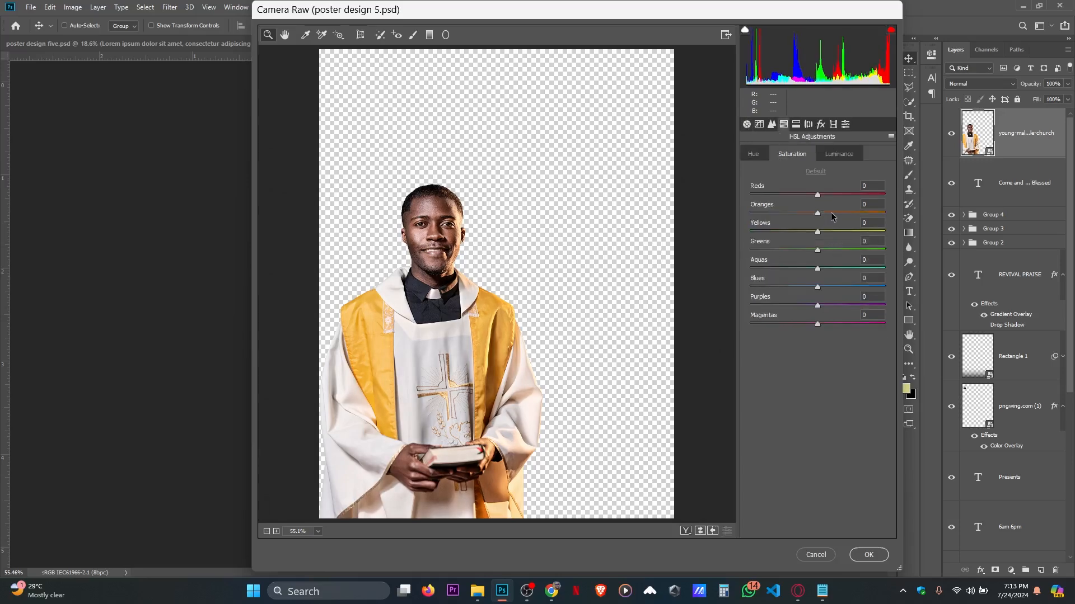
{"action": "left_click_drag", "start_coordinate": [831, 213], "coordinate": [832, 214]}
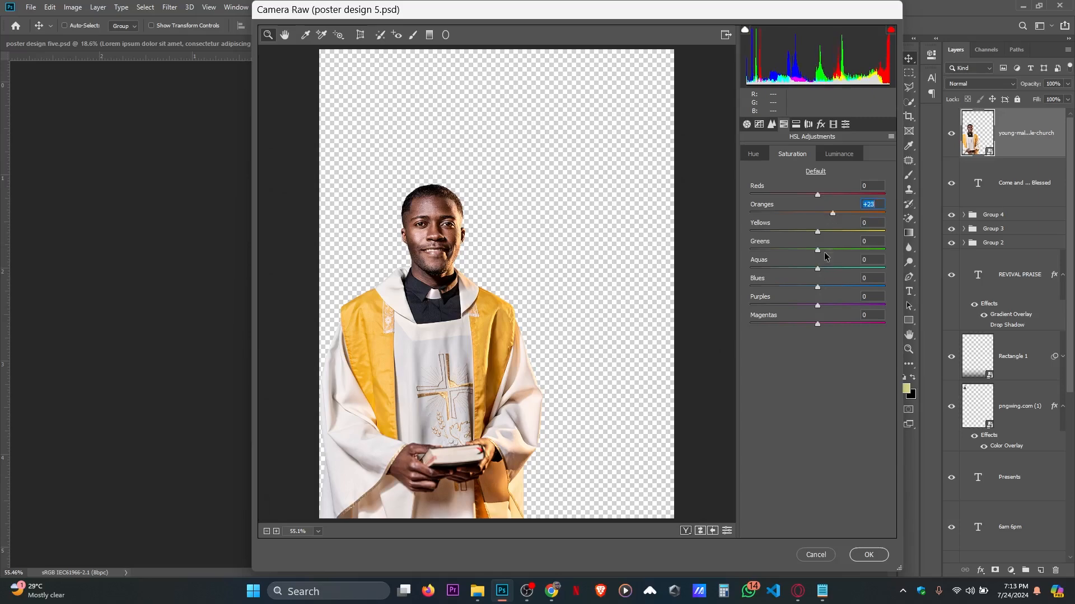
{"action": "left_click", "coordinate": [837, 232]}
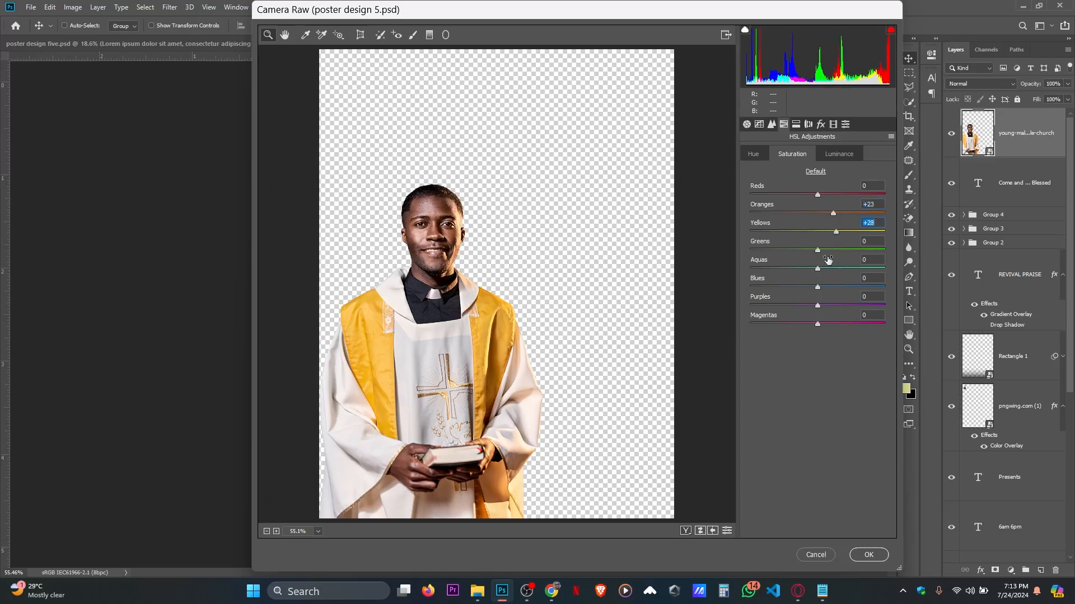
{"action": "left_click", "coordinate": [869, 555]}
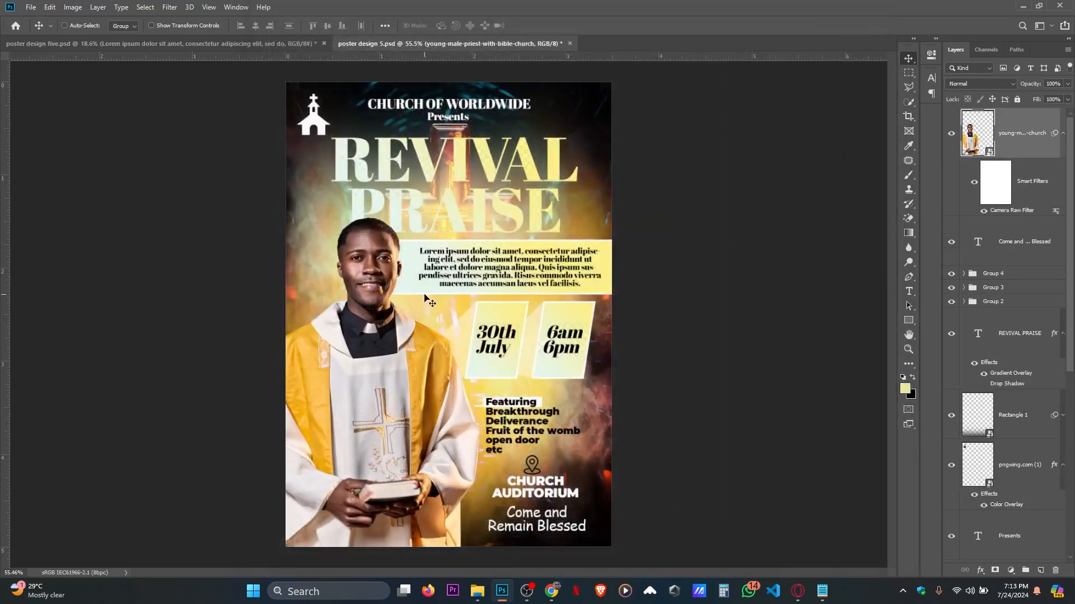
- Compare the priest image with its Camera Raw smart filter switched off and on
{"action": "scroll", "coordinate": [419, 248], "scroll_direction": "up", "scroll_amount": 1}
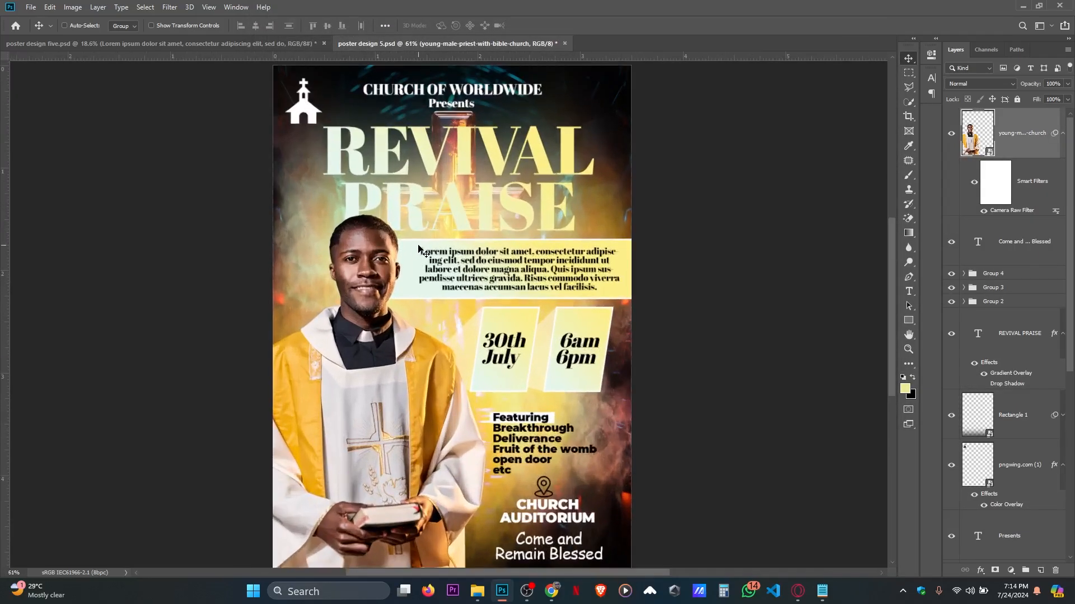
{"action": "scroll", "coordinate": [418, 248], "scroll_direction": "down", "scroll_amount": 2}
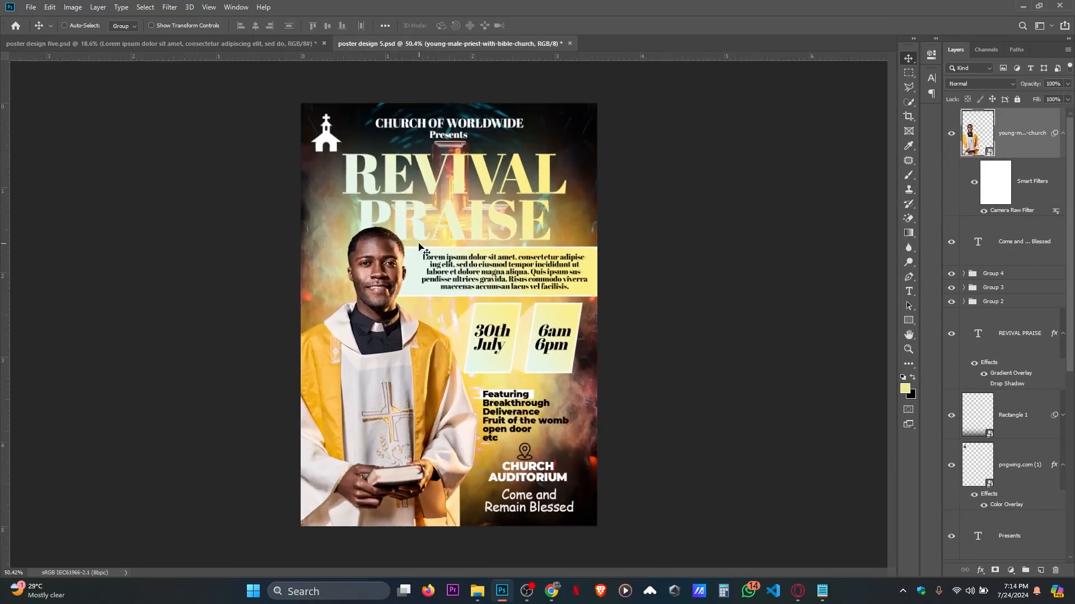
{"action": "left_click", "coordinate": [984, 211]}
{"action": "left_click", "coordinate": [983, 212]}
- Stamp all visible poster layers into a new merged layer above the priest image
{"action": "key", "text": "ctrl+shift+alt+e"}
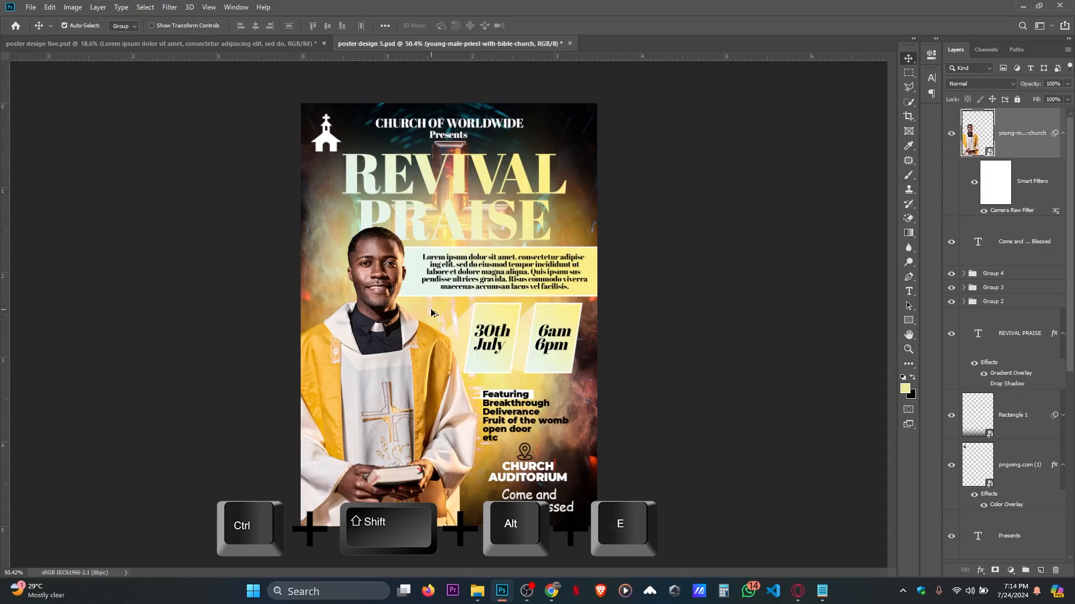
{"action": "key", "text": "ctrl+shift+alt+e"}
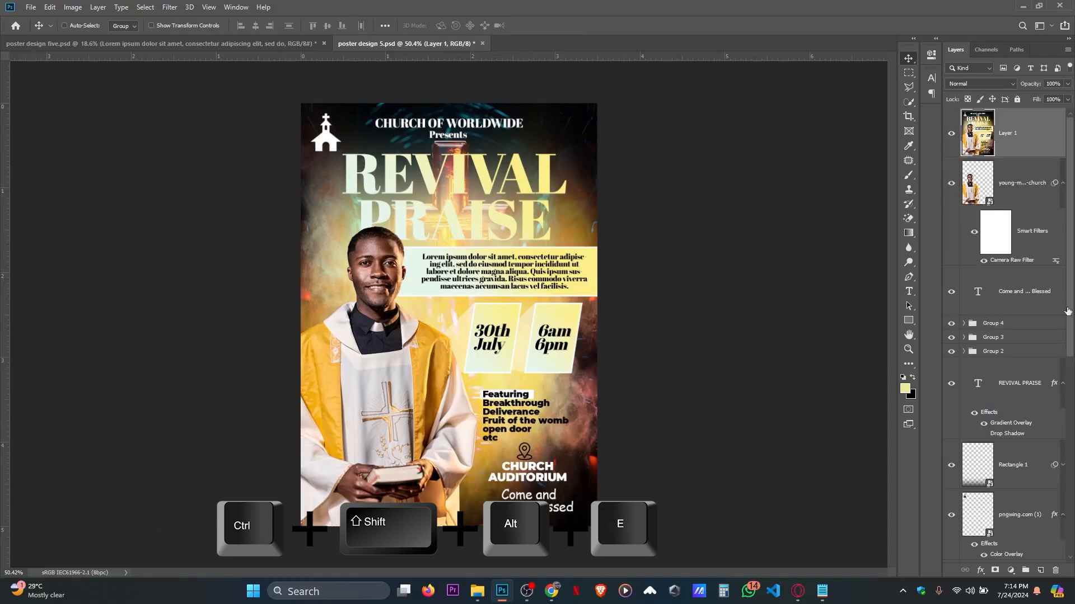
{"action": "scroll", "coordinate": [1035, 451], "scroll_direction": "down", "scroll_amount": 6}
{"action": "scroll", "coordinate": [1034, 451], "scroll_direction": "up", "scroll_amount": 6}
- Apply the Camera Raw filter to the merged poster layer with Clarity set to +27
{"action": "scroll", "coordinate": [593, 416], "scroll_direction": "up", "scroll_amount": 1}
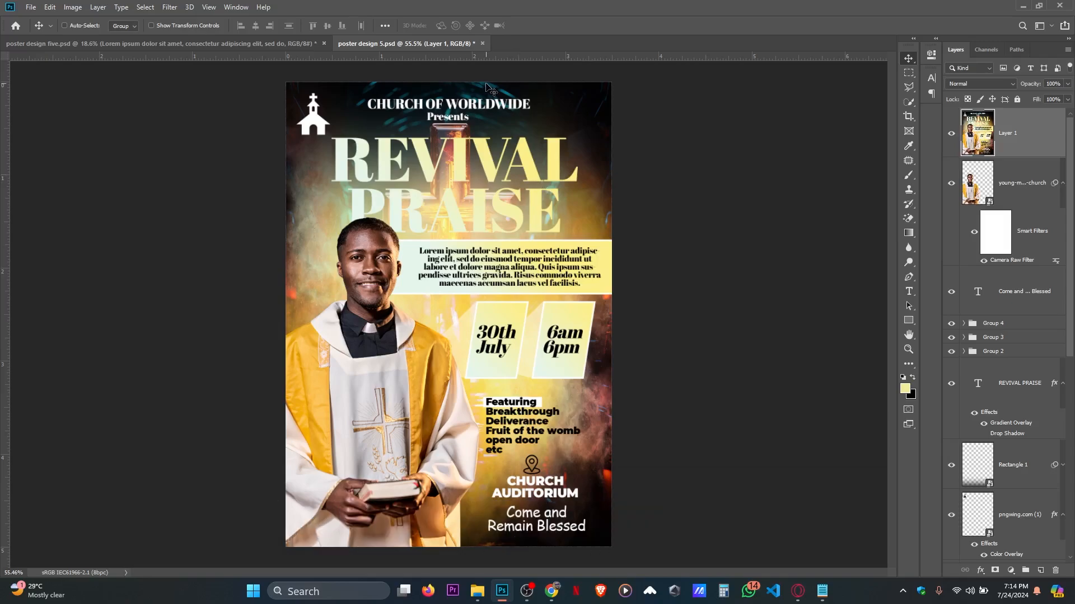
{"action": "left_click", "coordinate": [172, 7]}
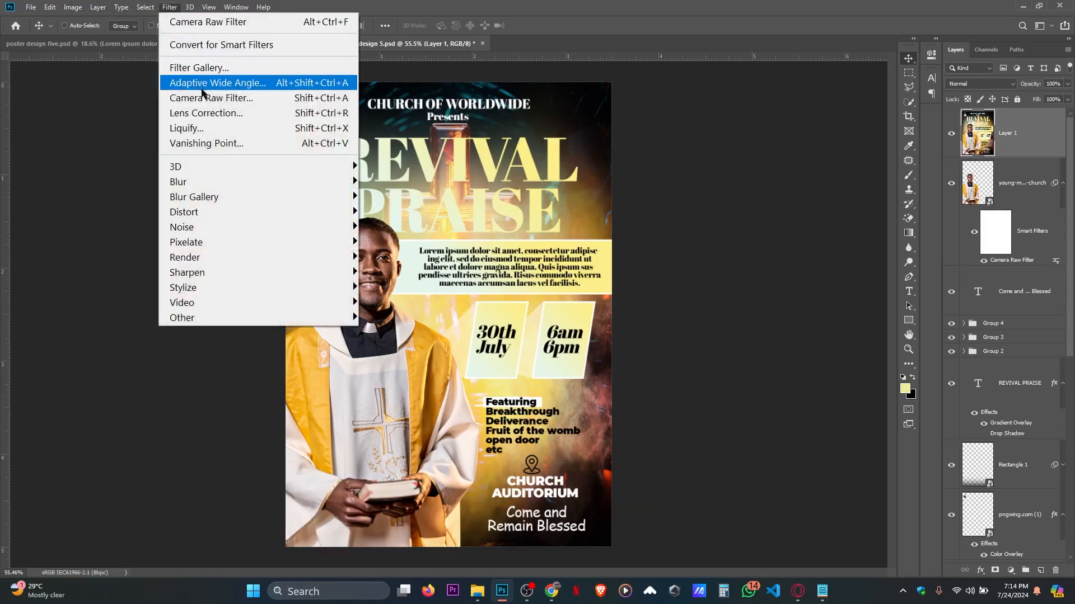
{"action": "left_click", "coordinate": [211, 98]}
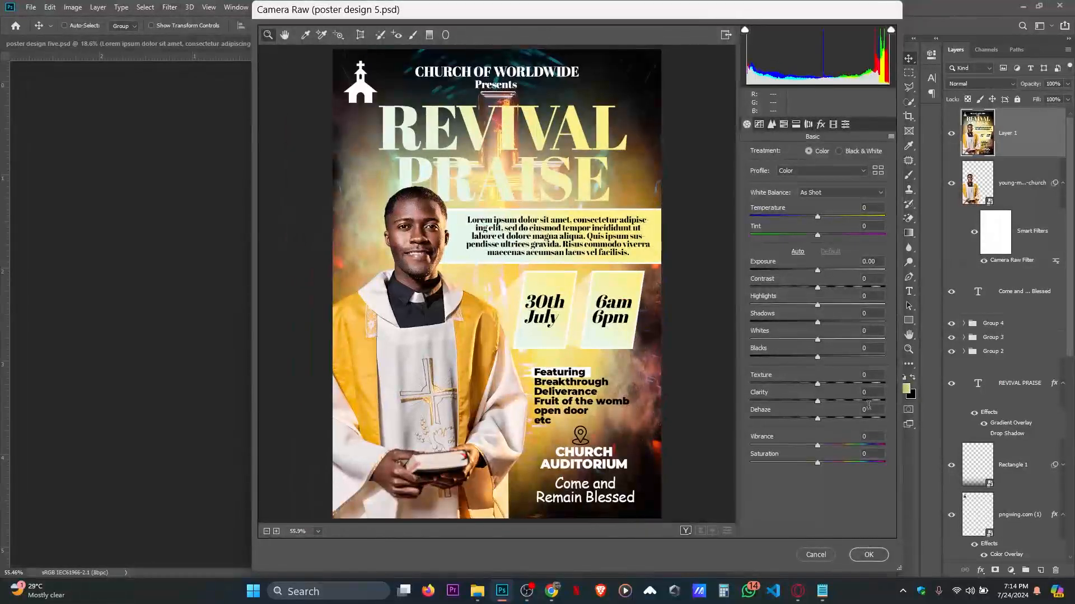
{"action": "left_click", "coordinate": [836, 402]}
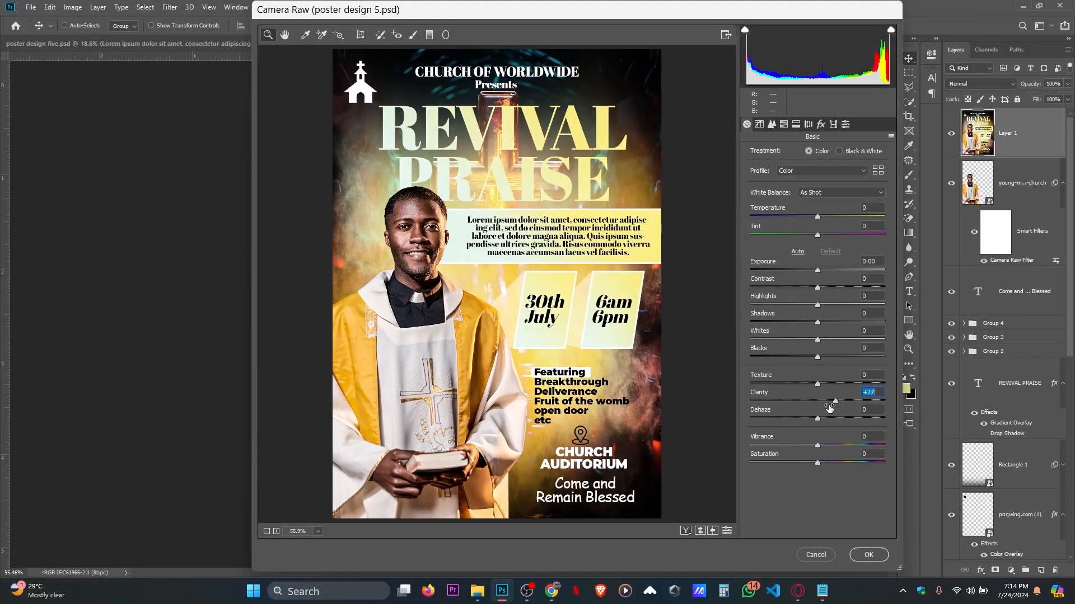
{"action": "left_click", "coordinate": [867, 556]}
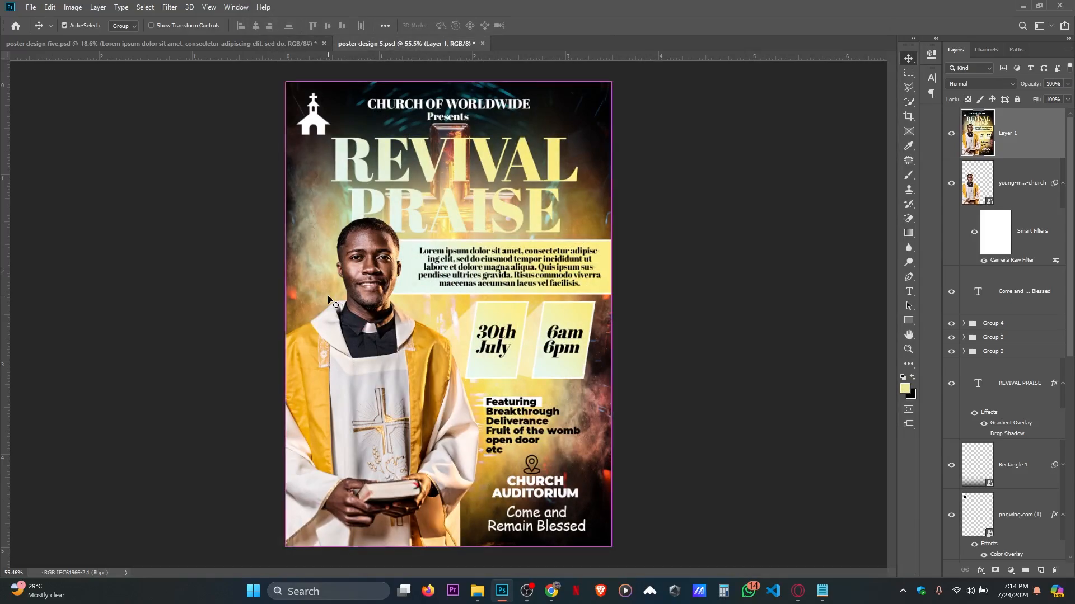
- Save the poster to the Desktop as a JPEG named "poster design 5" at Maximum quality 12 with the Baseline ("Standard") format
{"action": "key", "text": "ctrl+shift+s"}
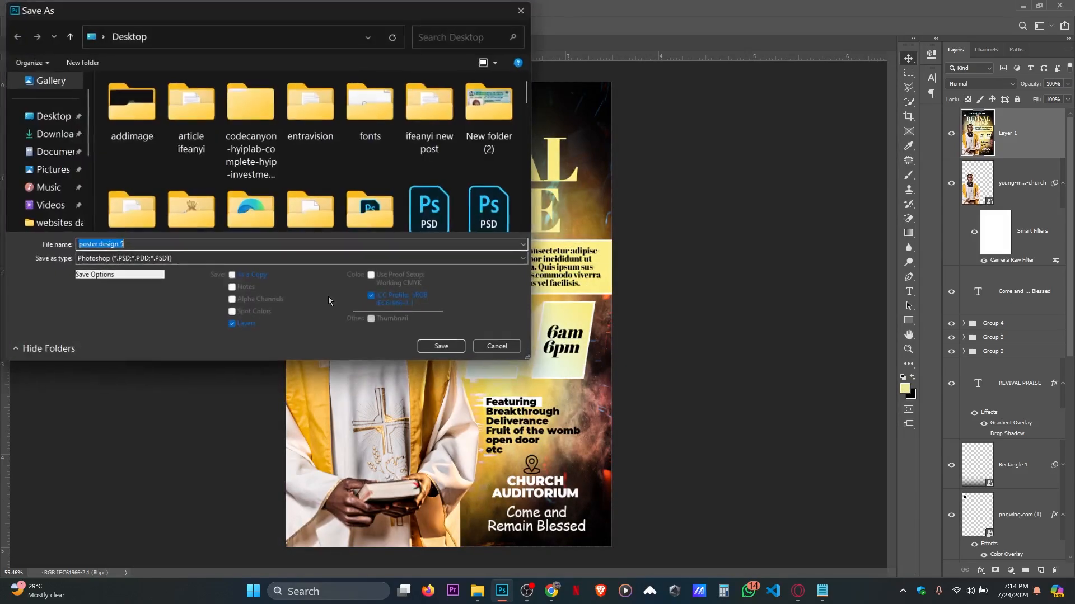
{"action": "left_click", "coordinate": [183, 259]}
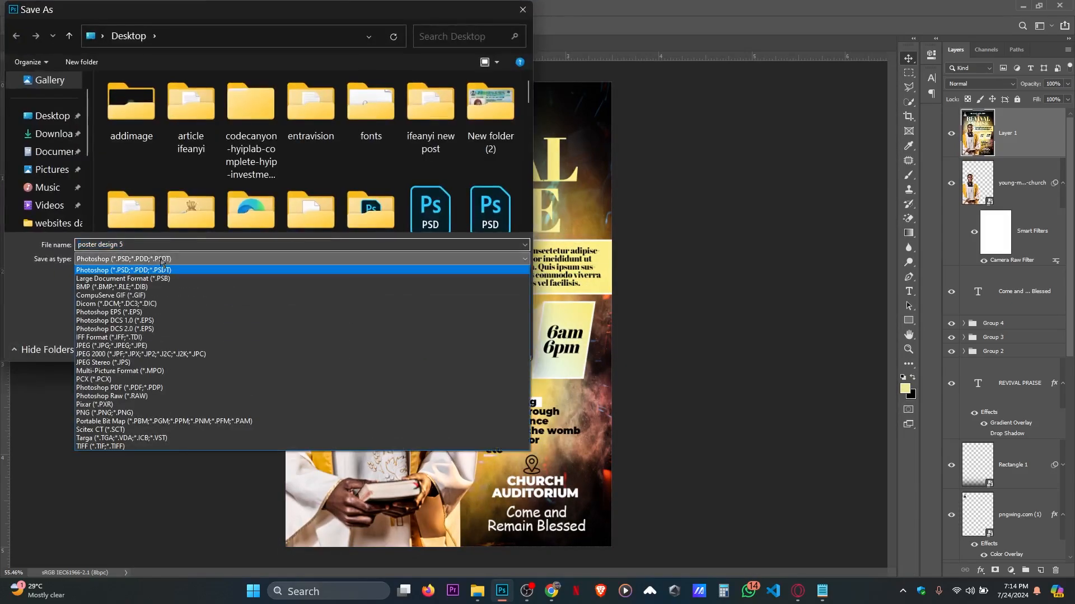
{"action": "left_click", "coordinate": [159, 346]}
{"action": "left_click", "coordinate": [434, 350]}
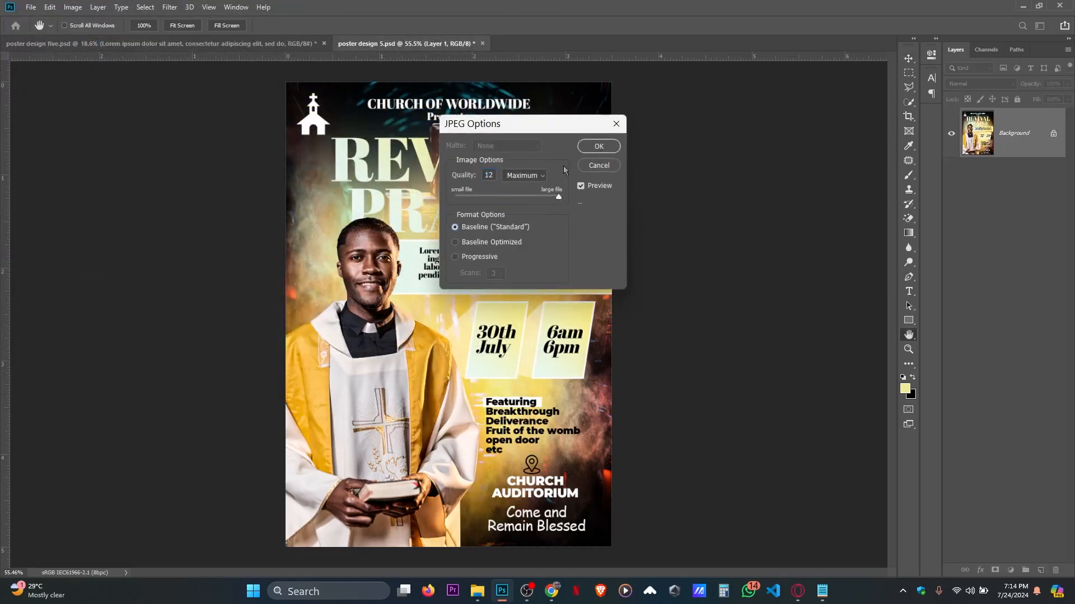
{"action": "left_click", "coordinate": [598, 146]}
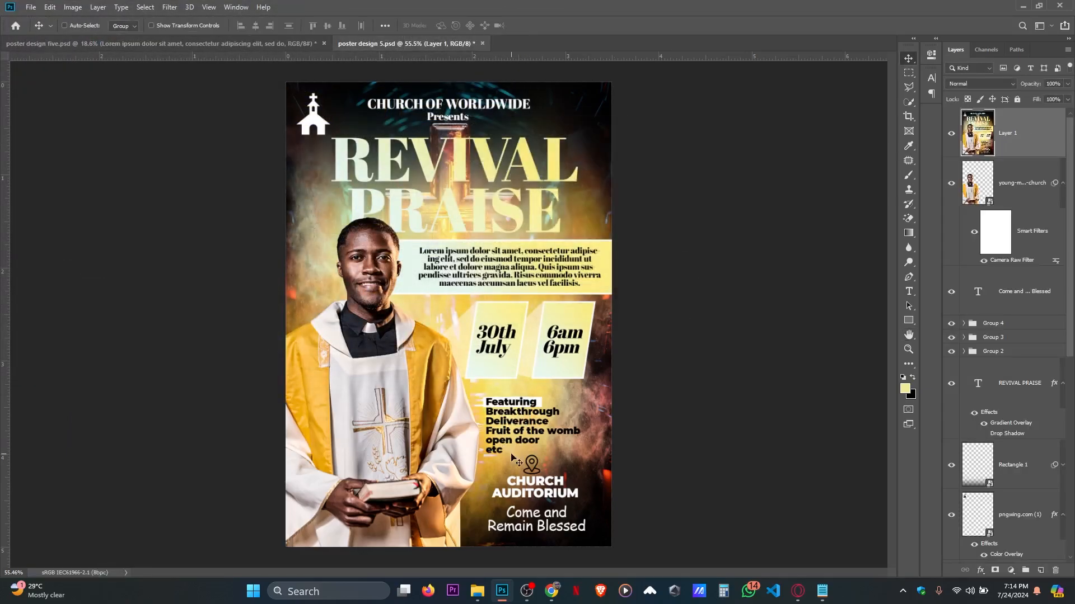
- Switch to File Explorer, find the exported "poster design 5" JPEG in the Desktop folder and open it
{"action": "left_click", "coordinate": [477, 592]}
{"action": "left_click", "coordinate": [82, 149]}
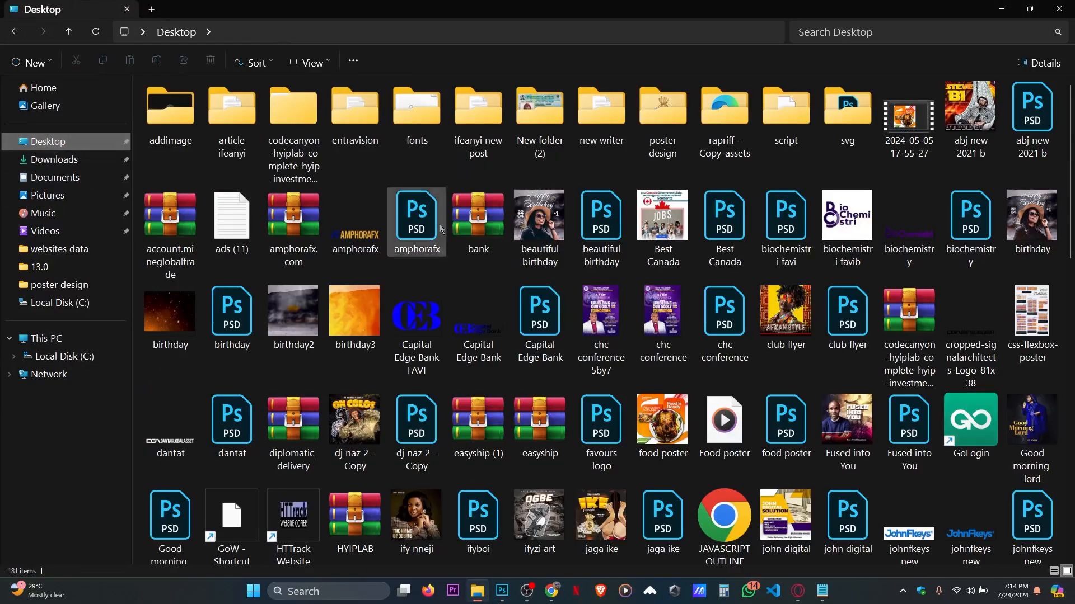
{"action": "scroll", "coordinate": [836, 395], "scroll_direction": "down", "scroll_amount": 10}
{"action": "scroll", "coordinate": [810, 357], "scroll_direction": "up", "scroll_amount": 15}
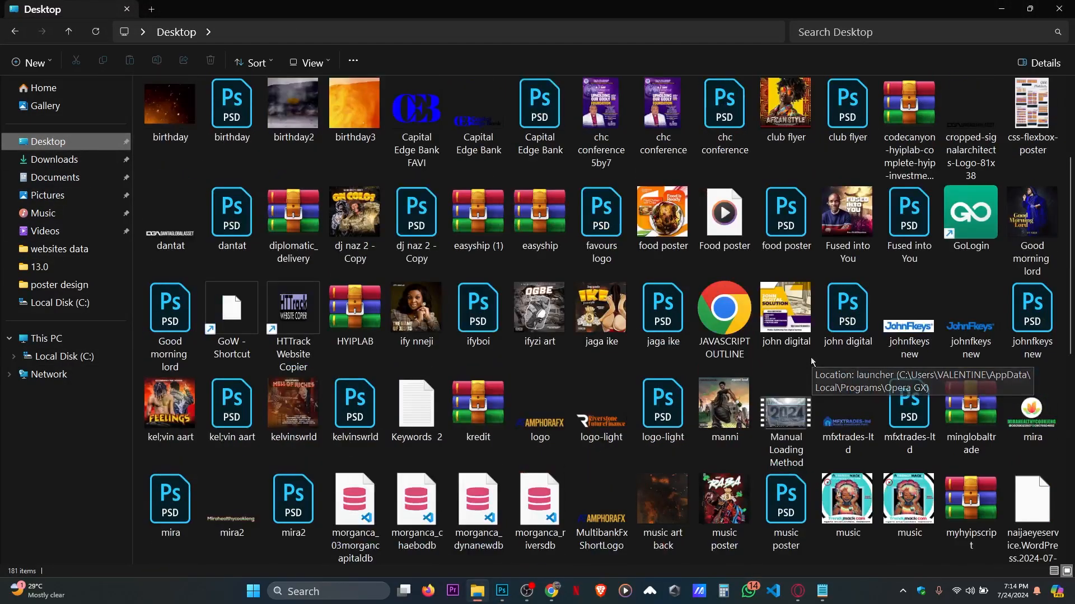
{"action": "scroll", "coordinate": [568, 368], "scroll_direction": "down", "scroll_amount": 8}
{"action": "scroll", "coordinate": [567, 368], "scroll_direction": "down", "scroll_amount": 5}
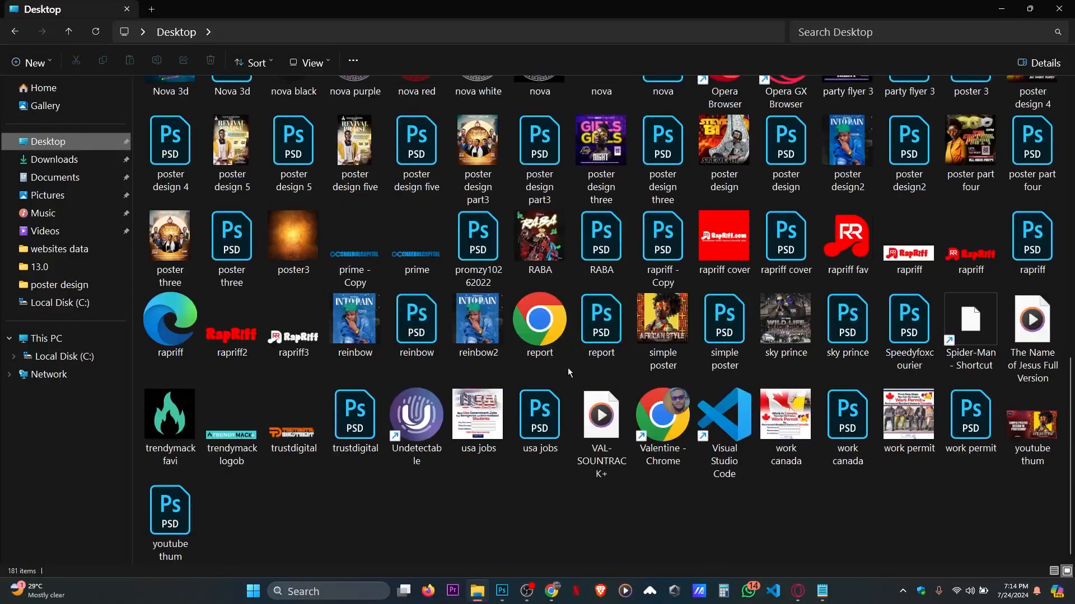
{"action": "scroll", "coordinate": [567, 359], "scroll_direction": "up", "scroll_amount": 8}
{"action": "scroll", "coordinate": [458, 383], "scroll_direction": "down", "scroll_amount": 8}
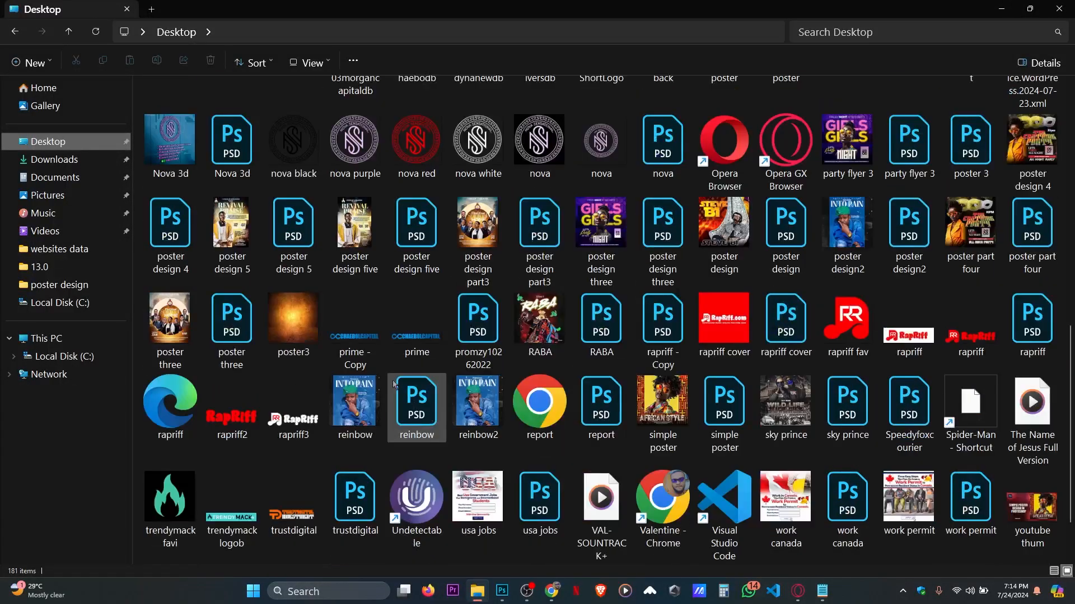
{"action": "left_click", "coordinate": [234, 235]}
{"action": "double_click", "coordinate": [235, 235]}
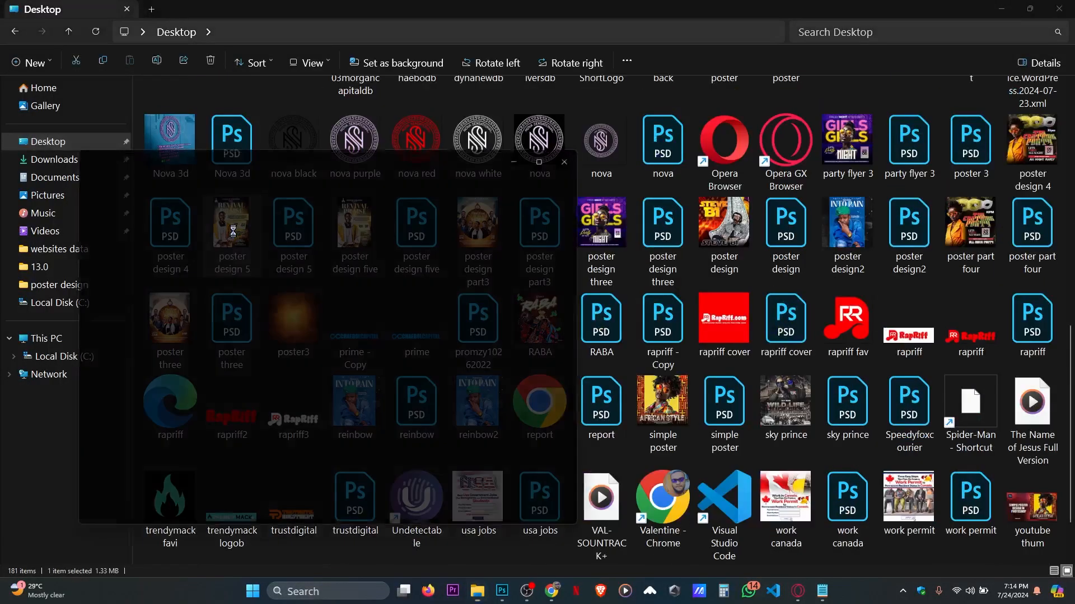